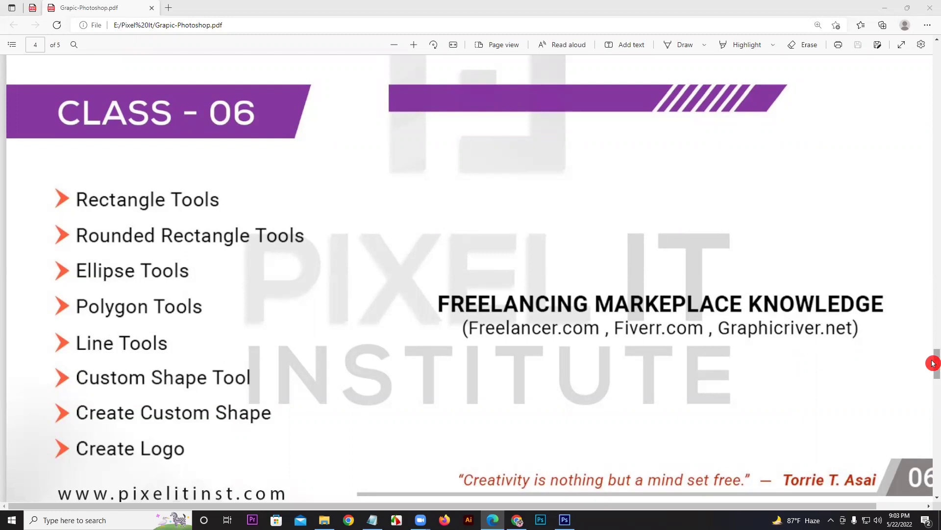
# Scroll the Photoshop course PDF down to the Class 09 slide on page 5.
pyautogui.scroll(-1, 934, 367)
pyautogui.moveTo(933, 367)
pyautogui.mouseDown()
pyautogui.moveTo(933, 452)
pyautogui.moveTo(933, 330)
pyautogui.moveTo(933, 365)
pyautogui.mouseUp()
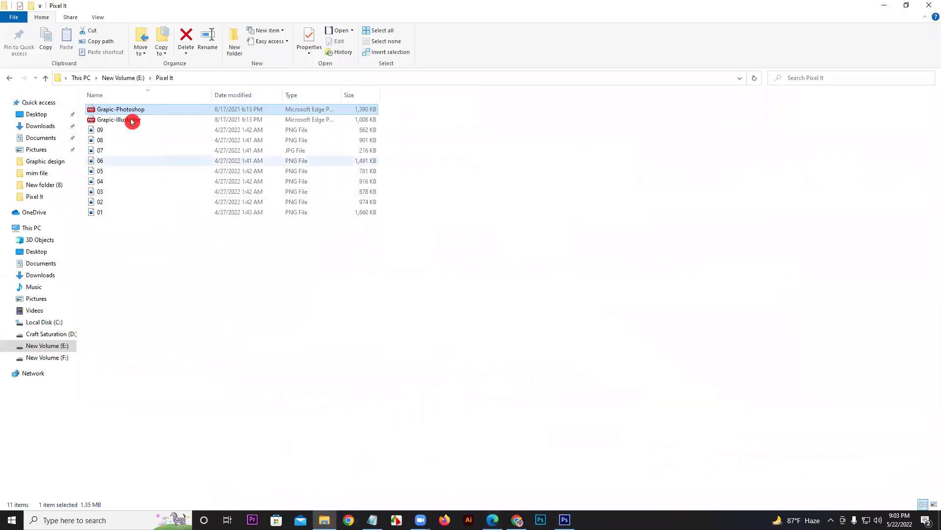
# Select Grapic-Illustrator.pdf in the Pixel It folder and open it in Edge.
pyautogui.click(128, 120)
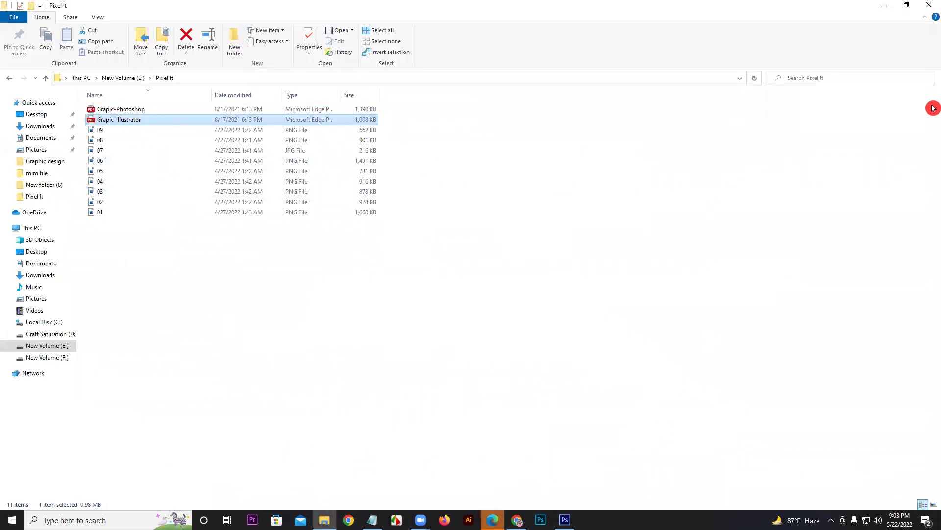
pyautogui.hotkey('alt', 'Tab')
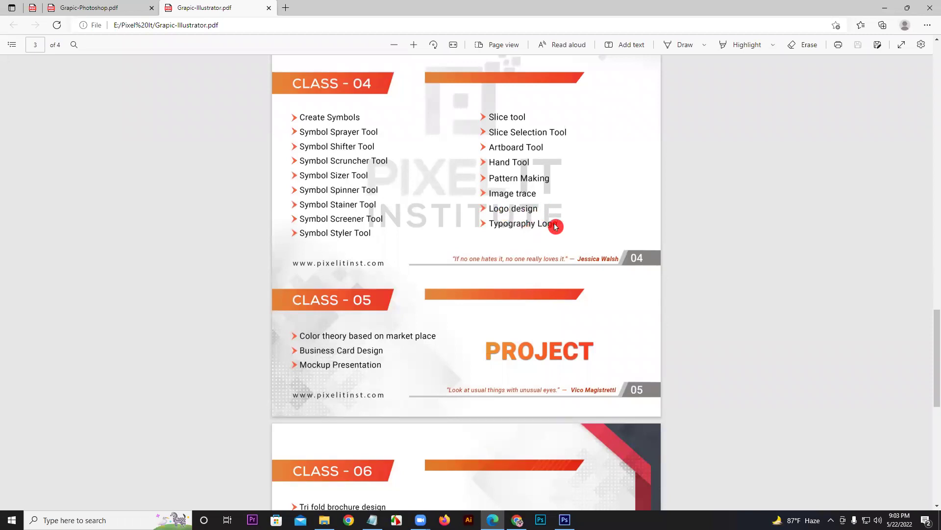
# Close the Grapic-Illustrator.pdf tab to return to the Photoshop course PDF.
pyautogui.click(269, 8)
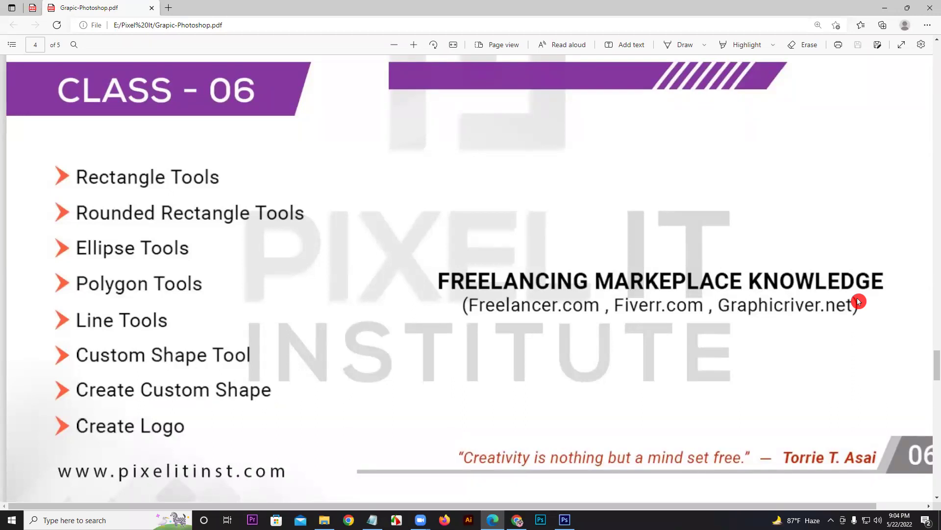
pyautogui.moveTo(933, 374); pyautogui.dragTo(933, 449)
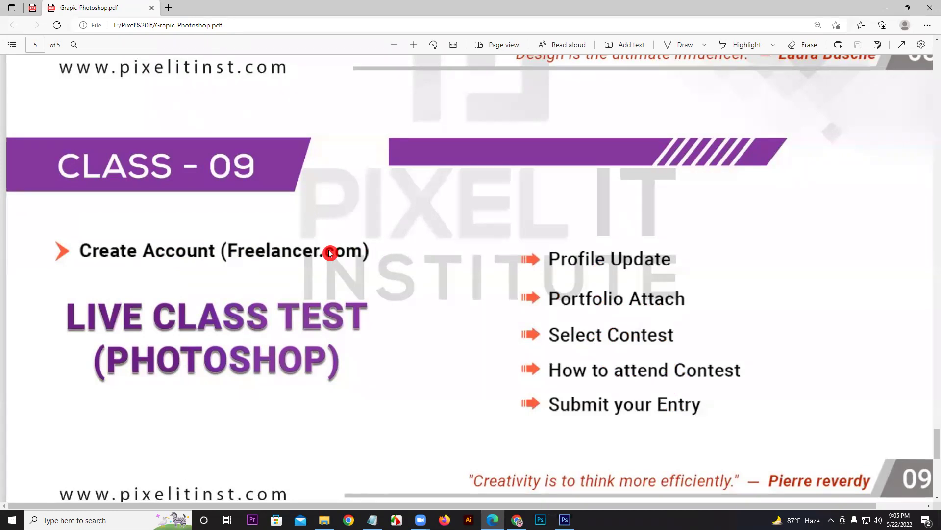
pyautogui.moveTo(934, 441); pyautogui.dragTo(933, 364)
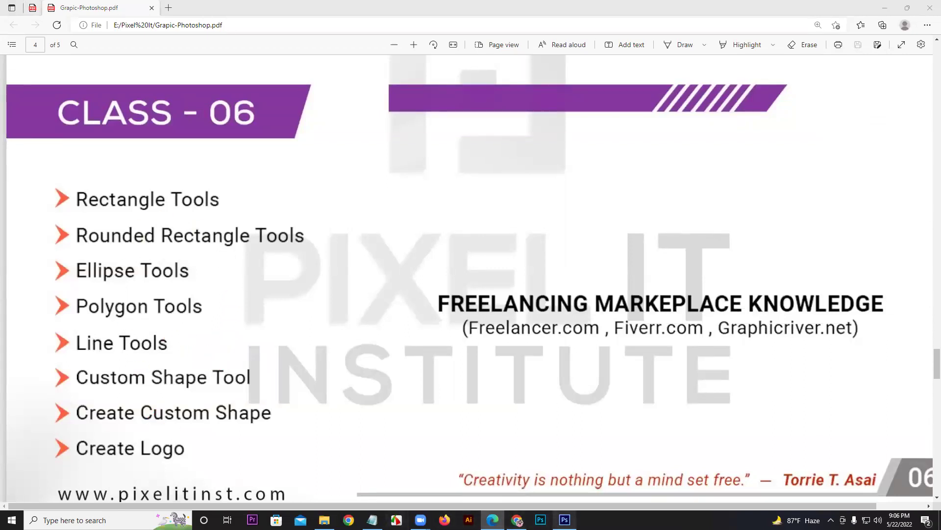
# In Photoshop, select the Rectangle Tool and start a new 1000 × 500 px, 300 ppi document.
pyautogui.click(564, 519)
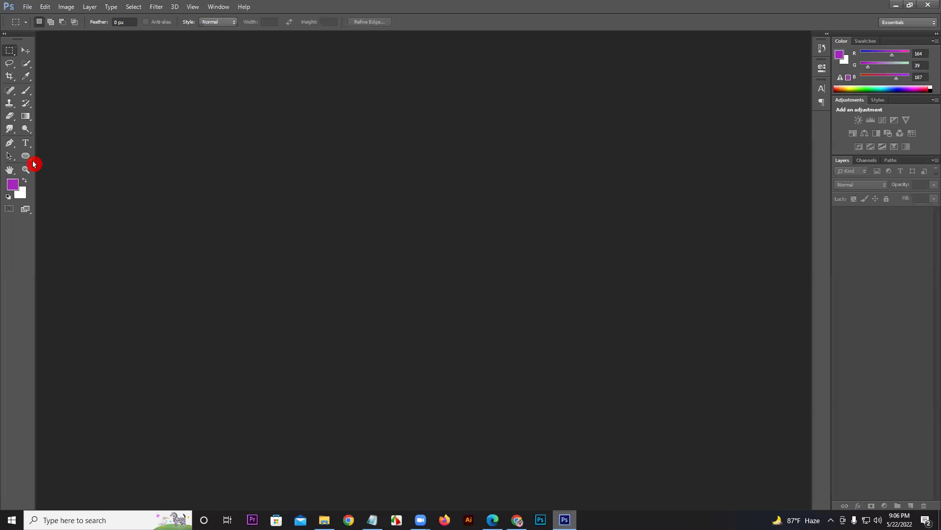
pyautogui.click(27, 157)
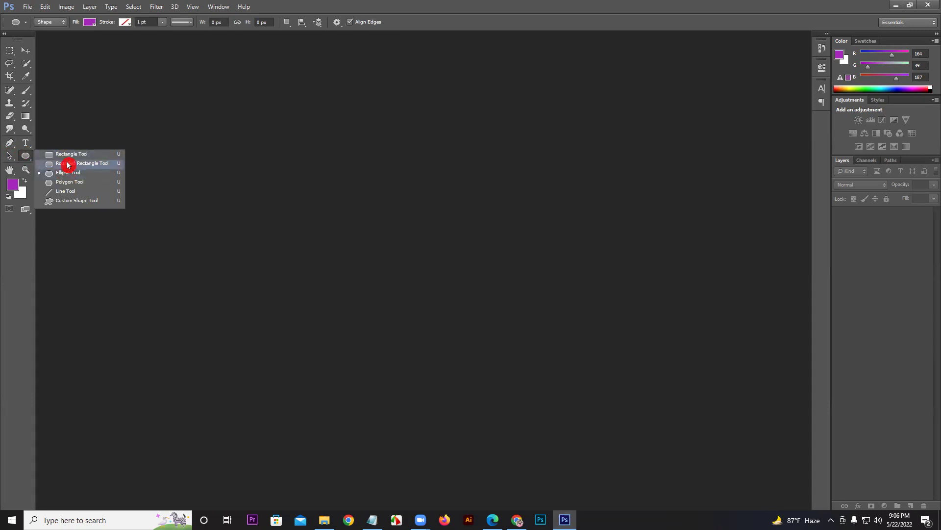
pyautogui.click(75, 155)
pyautogui.click(25, 156)
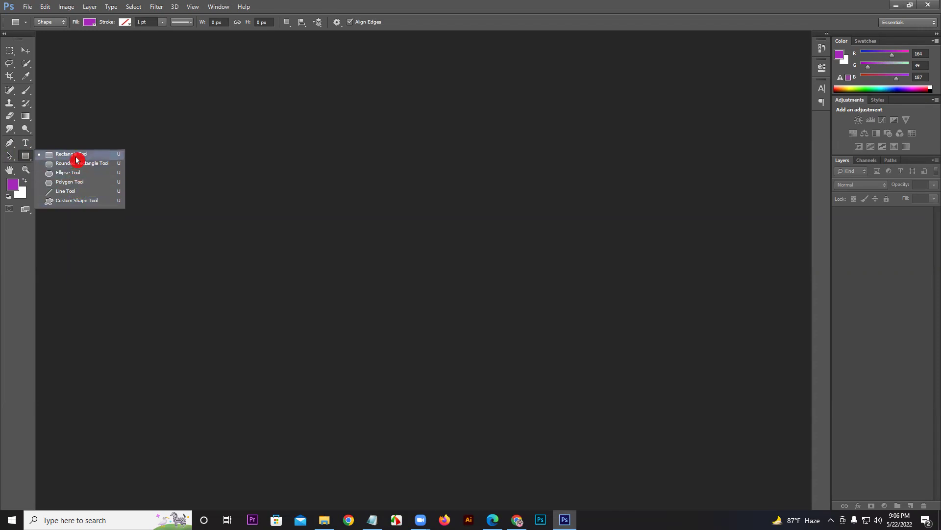
pyautogui.click(27, 7)
pyautogui.click(34, 18)
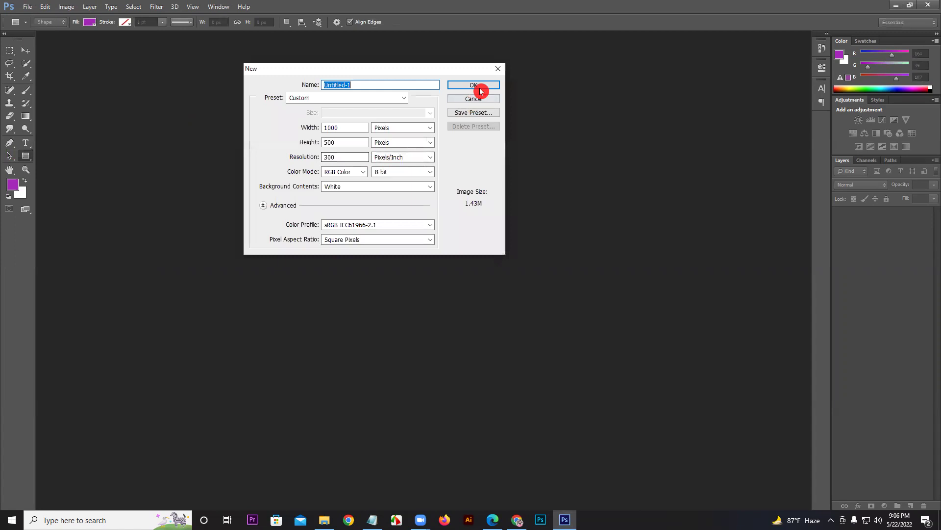
# Change the new document's height to 1000 px and create the 1000 × 1000 px document.
pyautogui.click(335, 142)
pyautogui.click(423, 106)
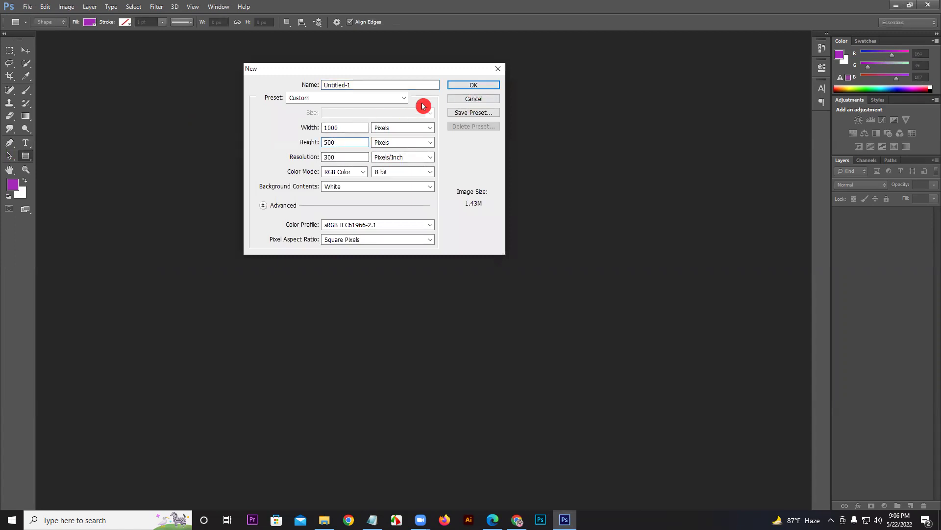
pyautogui.press('BackSpace')
pyautogui.press('BackSpace')
pyautogui.press('BackSpace')
pyautogui.write('5')
pyautogui.press('BackSpace')
pyautogui.write('1000')
pyautogui.press('Return')
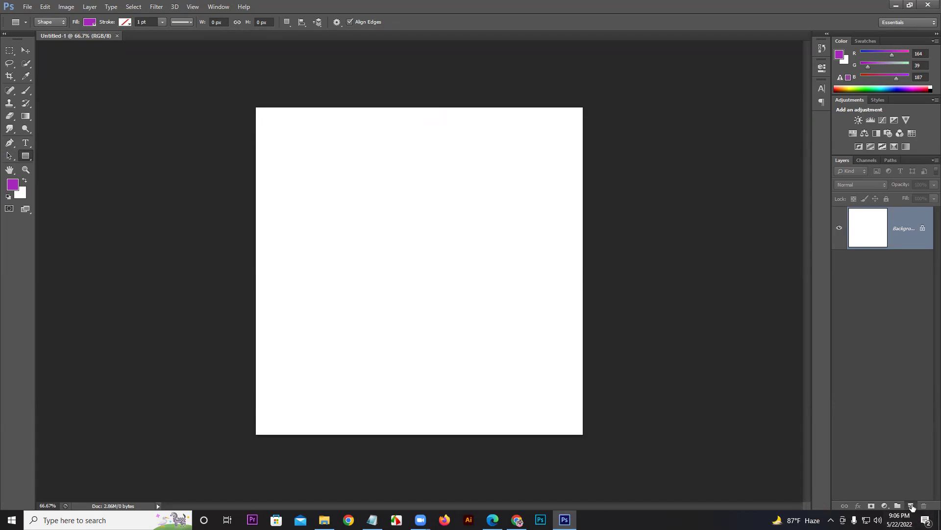
pyautogui.click(911, 505)
pyautogui.click(9, 50)
pyautogui.moveTo(229, 164); pyautogui.dragTo(499, 290)
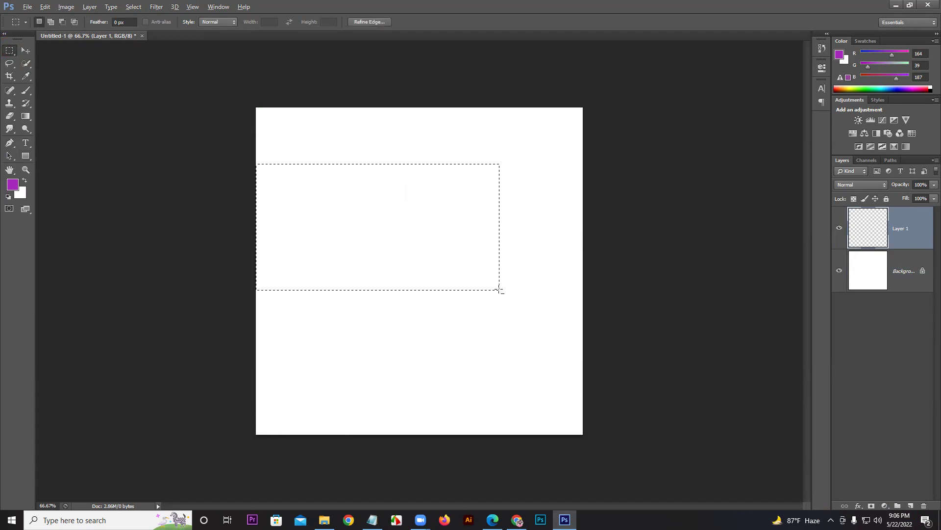
pyautogui.hotkey('alt', 'BackSpace')
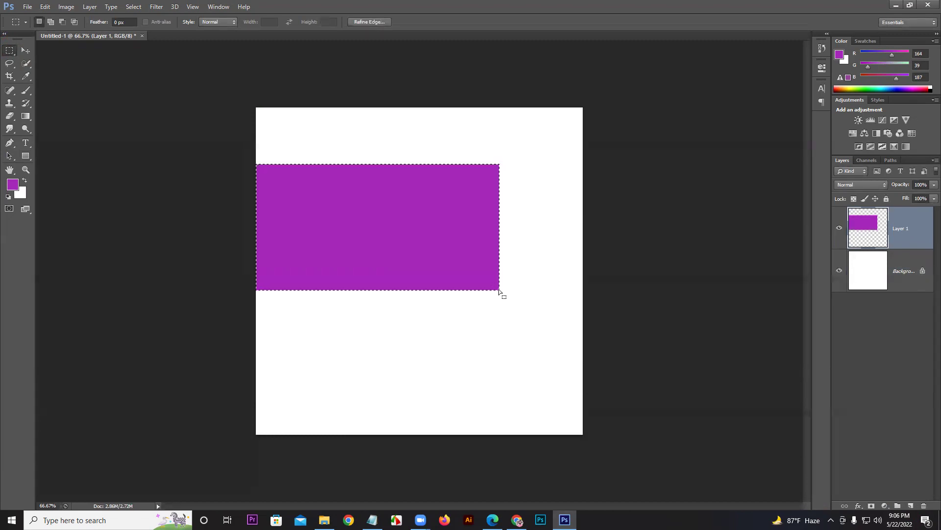
pyautogui.hotkey('ctrl', 'd')
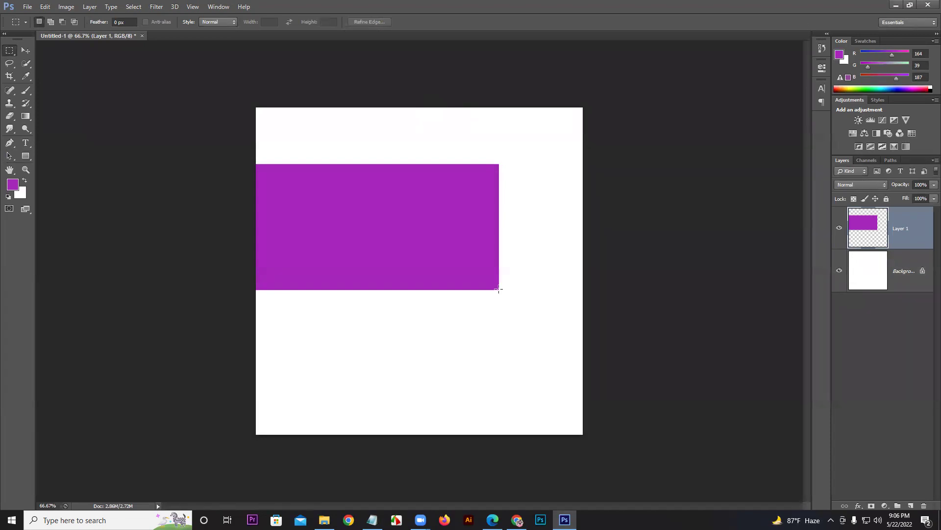
pyautogui.press('v')
pyautogui.moveTo(498, 289); pyautogui.dragTo(500, 290)
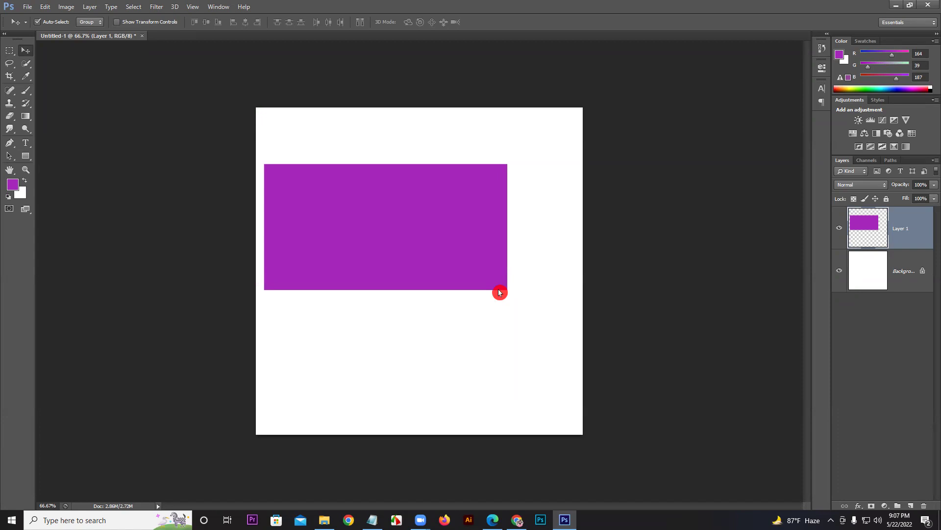
pyautogui.press('Delete')
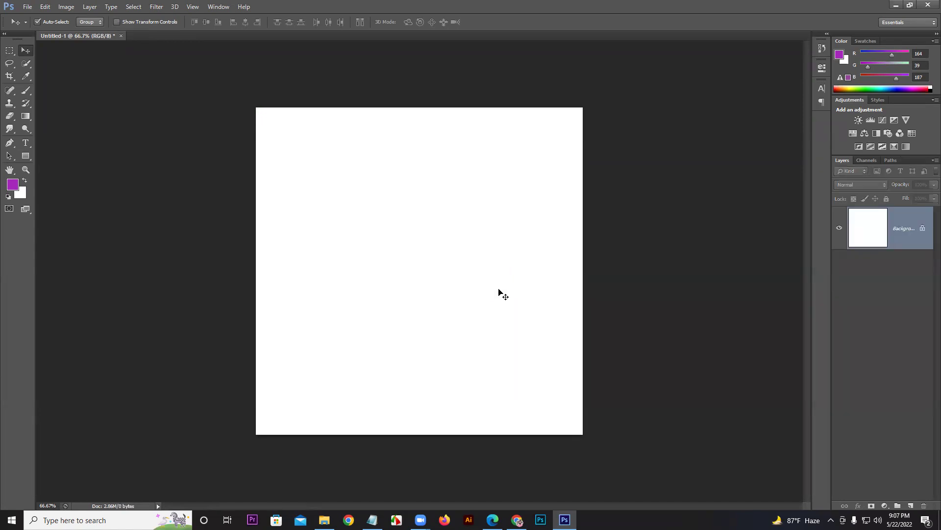
# Try the Pen and Type tools and look at the Type tool variants.
pyautogui.click(8, 143)
pyautogui.click(26, 143)
pyautogui.moveTo(26, 143)
pyautogui.mouseDown()
pyautogui.moveTo(57, 151)
pyautogui.moveTo(80, 144)
pyautogui.moveTo(82, 152)
pyautogui.moveTo(9, 143)
pyautogui.moveTo(40, 146)
pyautogui.moveTo(32, 143)
pyautogui.mouseUp()
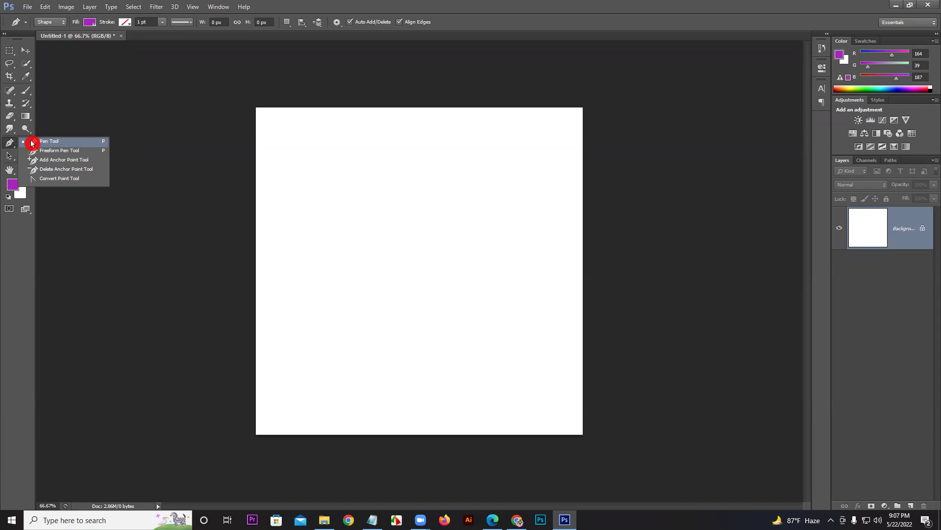
pyautogui.moveTo(31, 143); pyautogui.dragTo(68, 155)
# Select the Rectangle Tool and keep the options bar drawing mode on Shape.
pyautogui.click(21, 160)
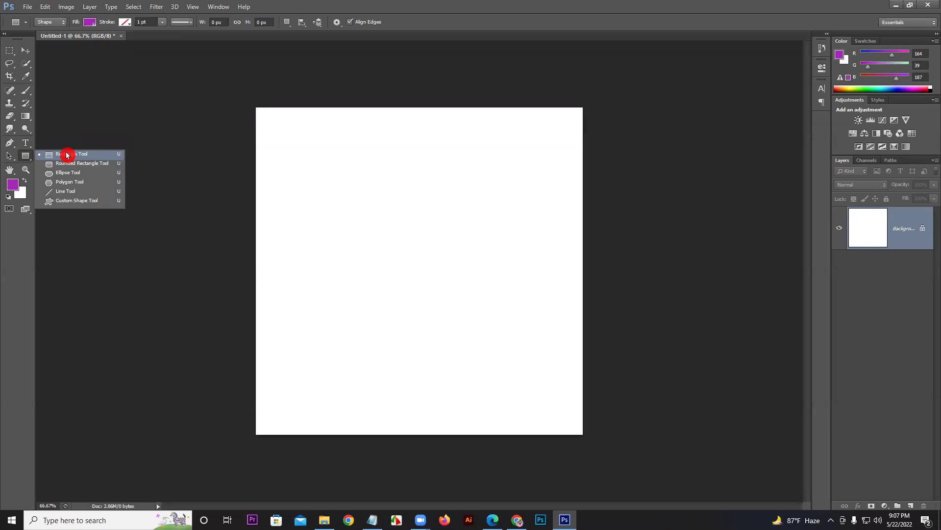
pyautogui.click(67, 155)
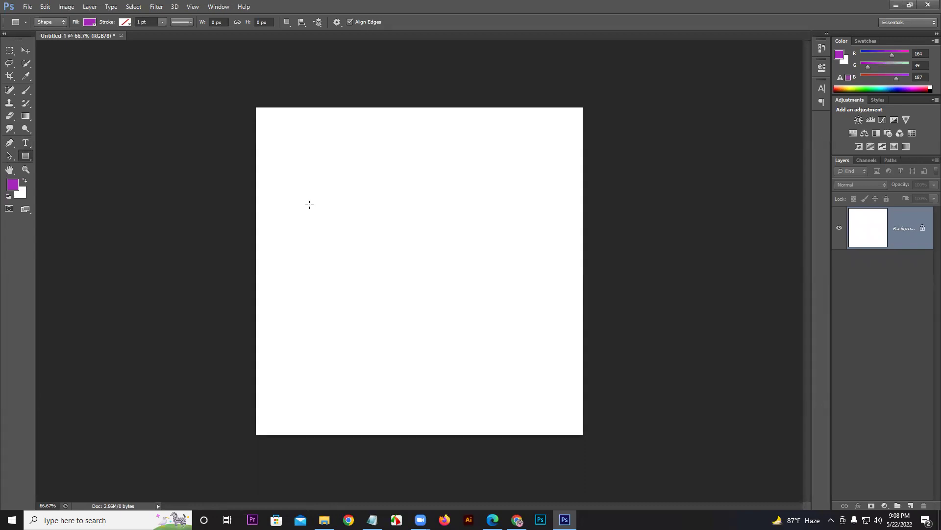
pyautogui.click(46, 23)
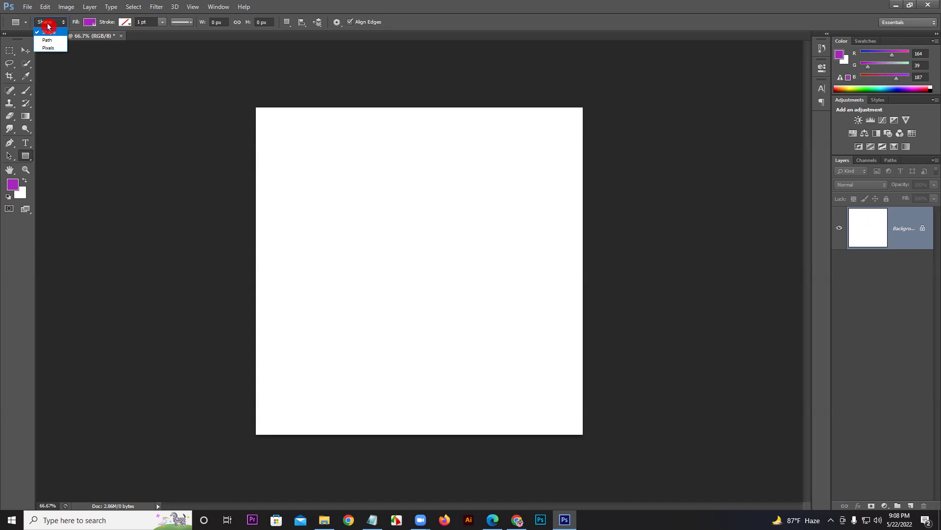
pyautogui.click(58, 33)
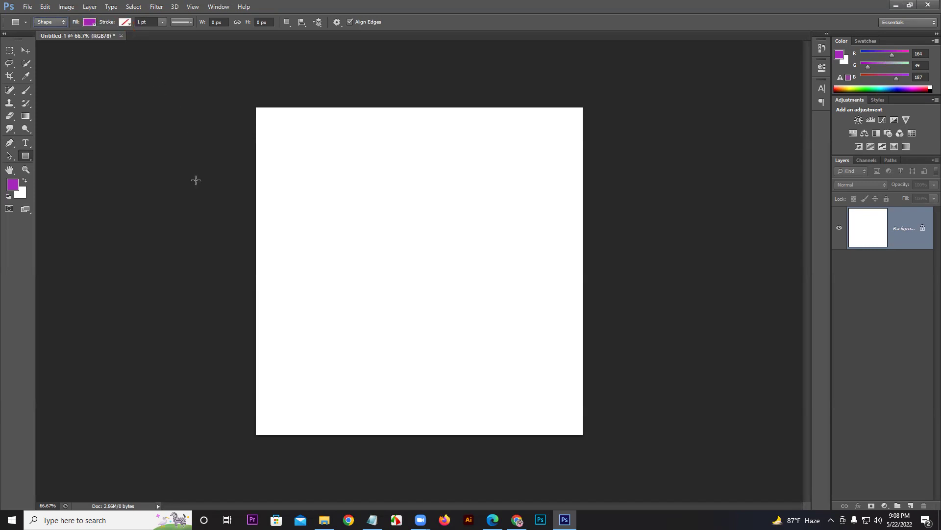
# Draw several purple rectangles and squares on the canvas, undoing each one.
pyautogui.moveTo(291, 185); pyautogui.dragTo(411, 317)
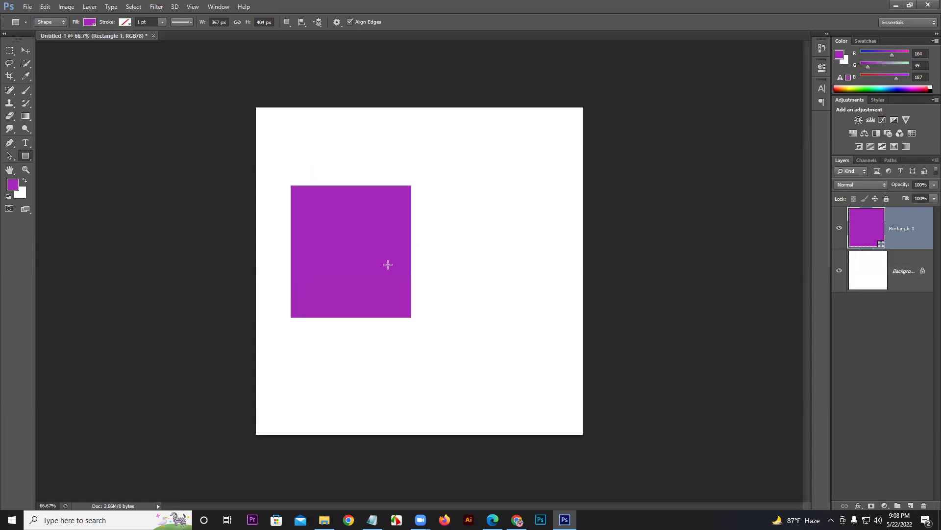
pyautogui.hotkey('ctrl', 'z')
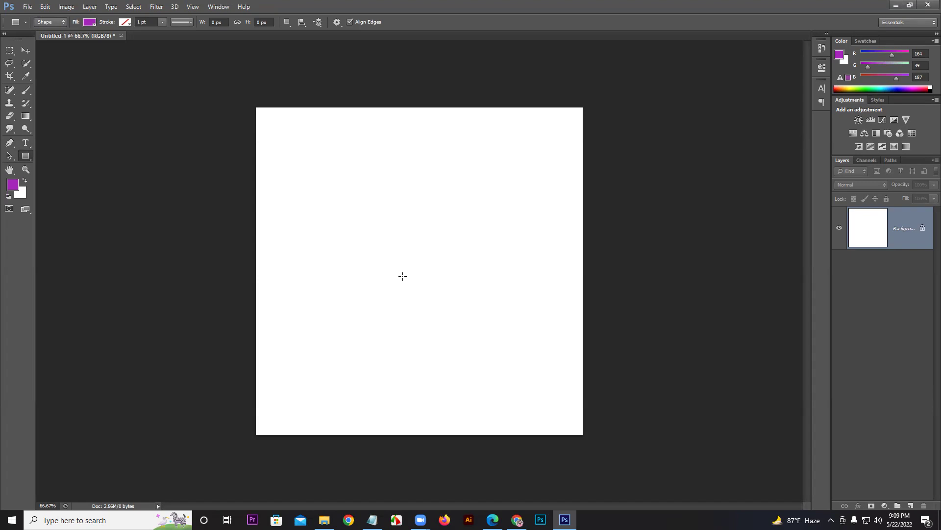
pyautogui.click(554, 517)
pyautogui.moveTo(311, 172); pyautogui.dragTo(426, 332)
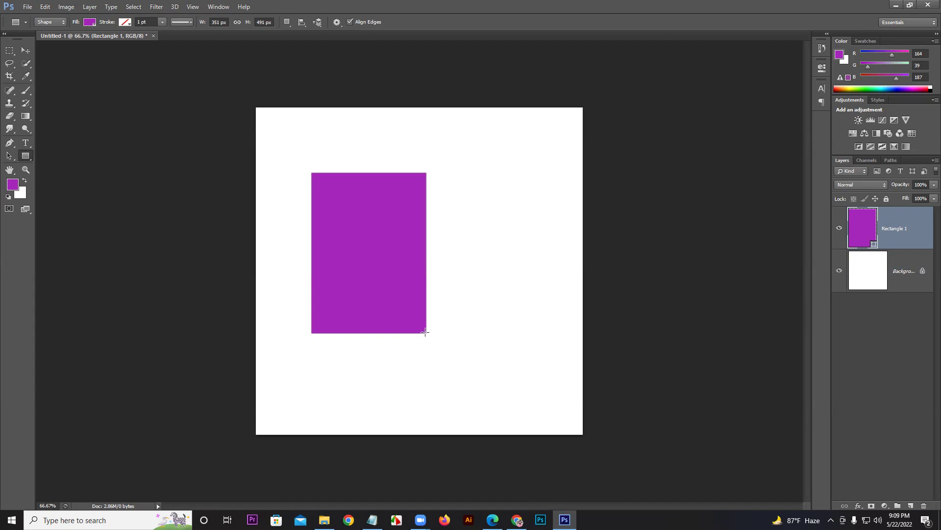
pyautogui.hotkey('ctrl', 'z')
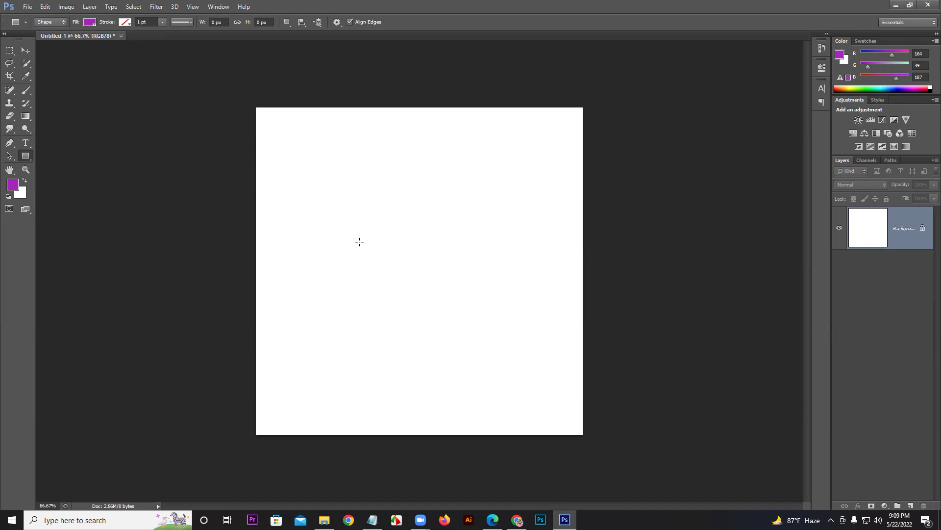
pyautogui.moveTo(295, 170); pyautogui.dragTo(420, 354)
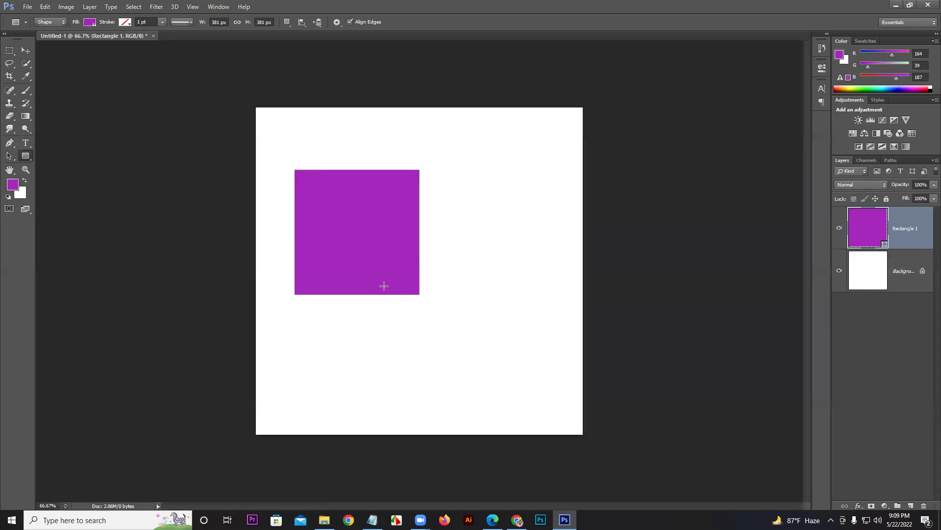
pyautogui.hotkey('ctrl', 'z')
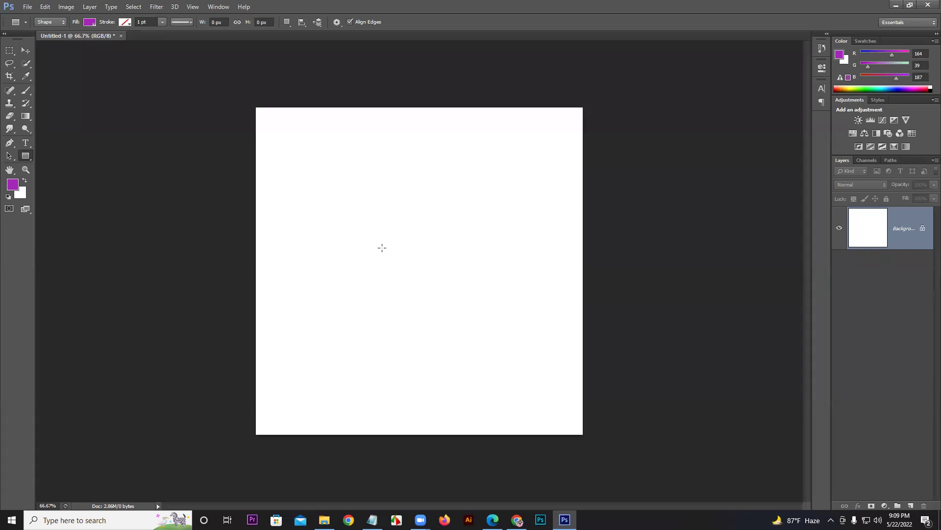
pyautogui.moveTo(375, 205); pyautogui.dragTo(454, 501)
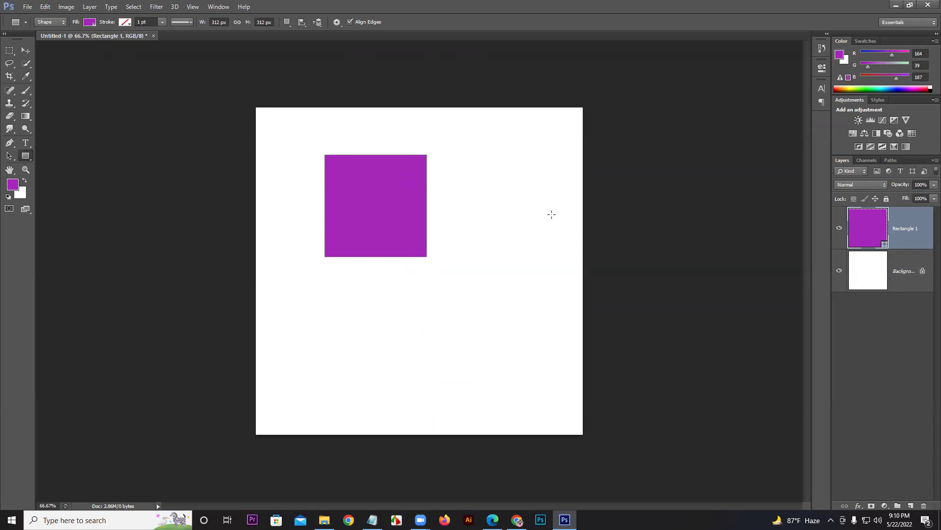
pyautogui.hotkey('ctrl', 'z')
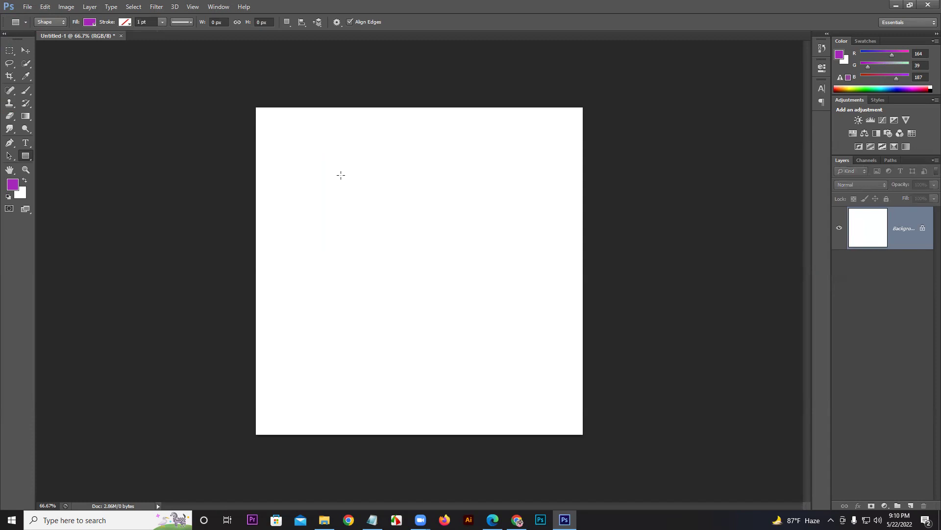
# Create a rectangle with exact Width 1000 px and Height 1000 px.
pyautogui.click(340, 175)
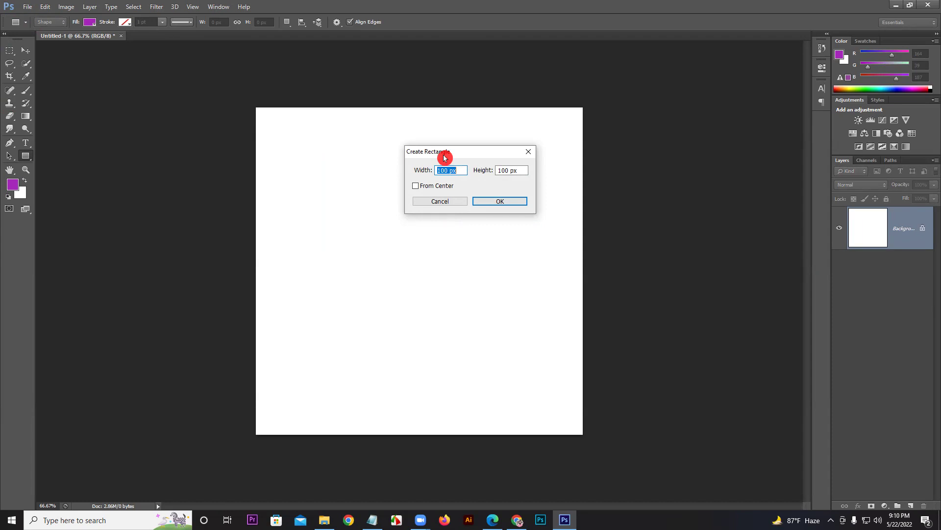
pyautogui.write('1000')
pyautogui.click(521, 170)
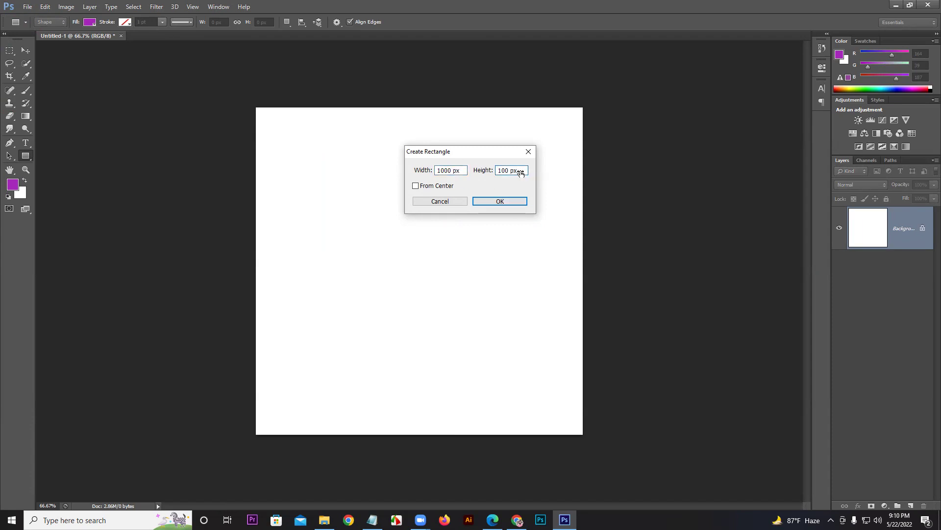
pyautogui.press('BackSpace')
pyautogui.press('BackSpace')
pyautogui.press('BackSpace')
pyautogui.press('Delete')
pyautogui.press('Delete')
pyautogui.press('Delete')
pyautogui.write('1000')
pyautogui.press('Return')
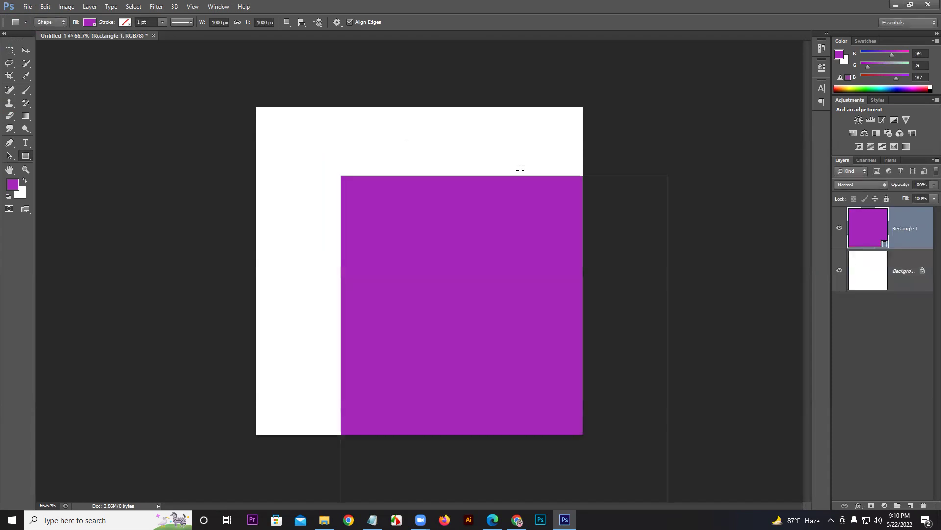
# Move the purple square over the canvas, toggle transform controls, then delete the layer.
pyautogui.press('v')
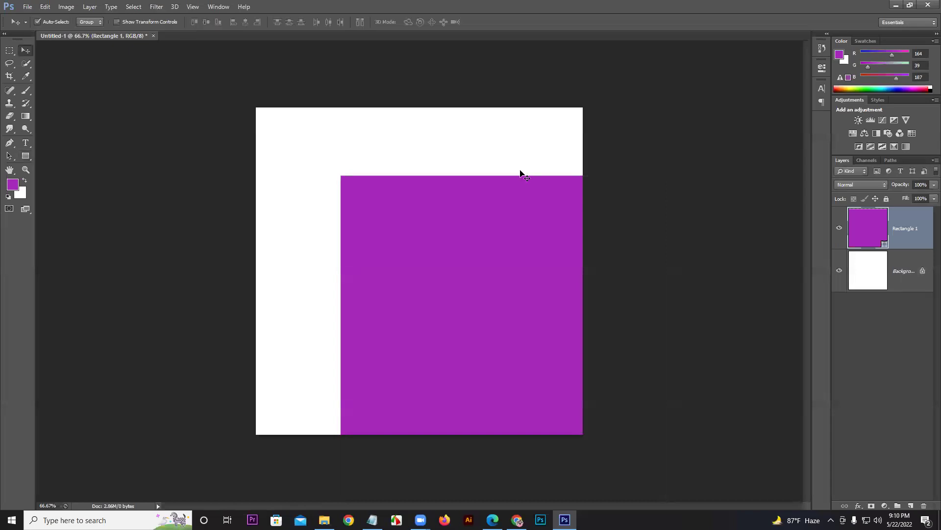
pyautogui.moveTo(444, 293); pyautogui.dragTo(364, 222)
pyautogui.click(161, 22)
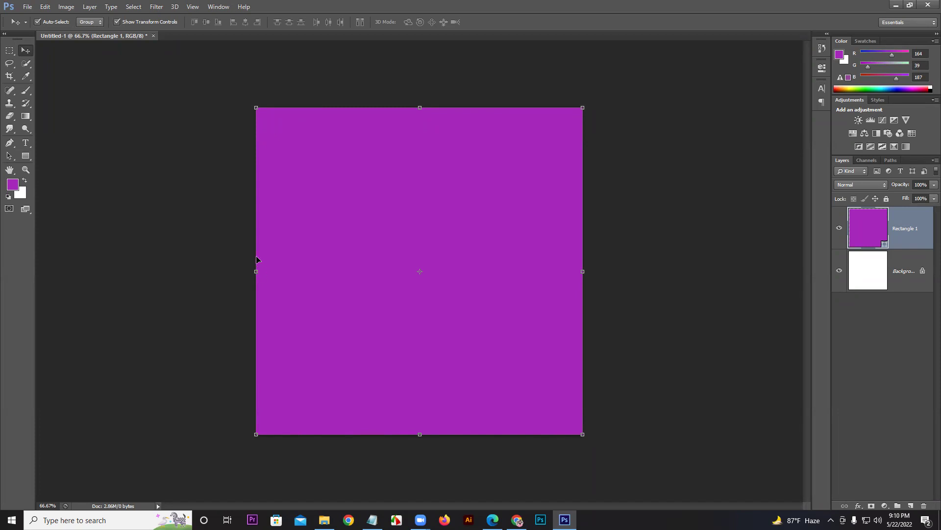
pyautogui.click(167, 24)
pyautogui.press('Delete')
pyautogui.press('u')
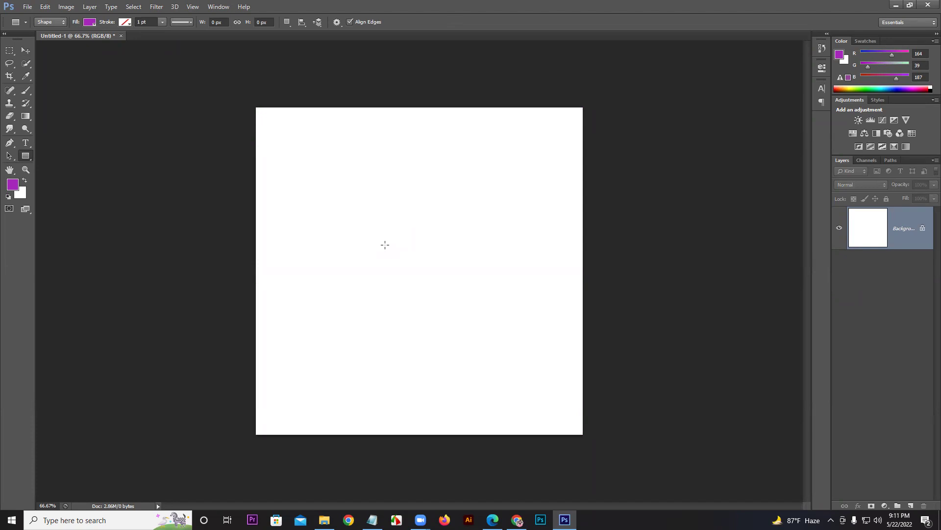
# Show the Swatches panel and set the shape fill to the transparent checkerboard gradient.
pyautogui.click(76, 24)
pyautogui.click(90, 23)
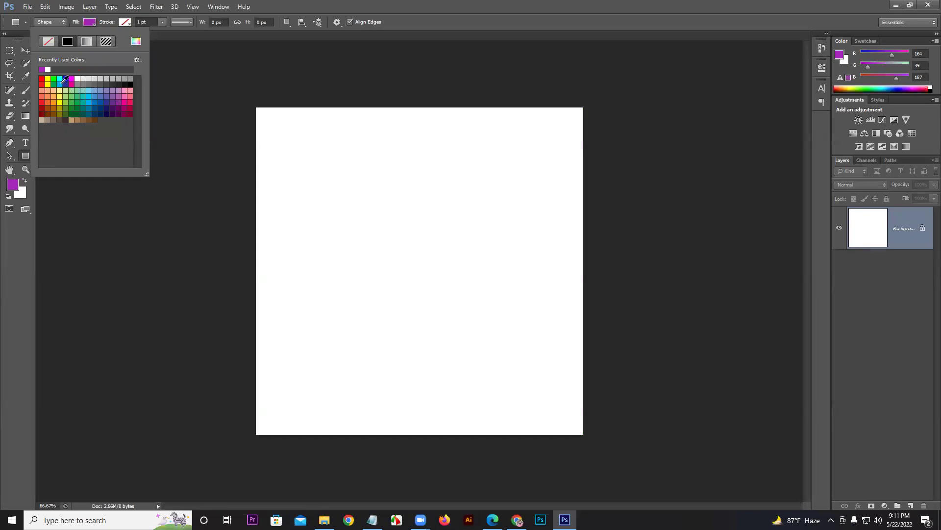
pyautogui.click(866, 41)
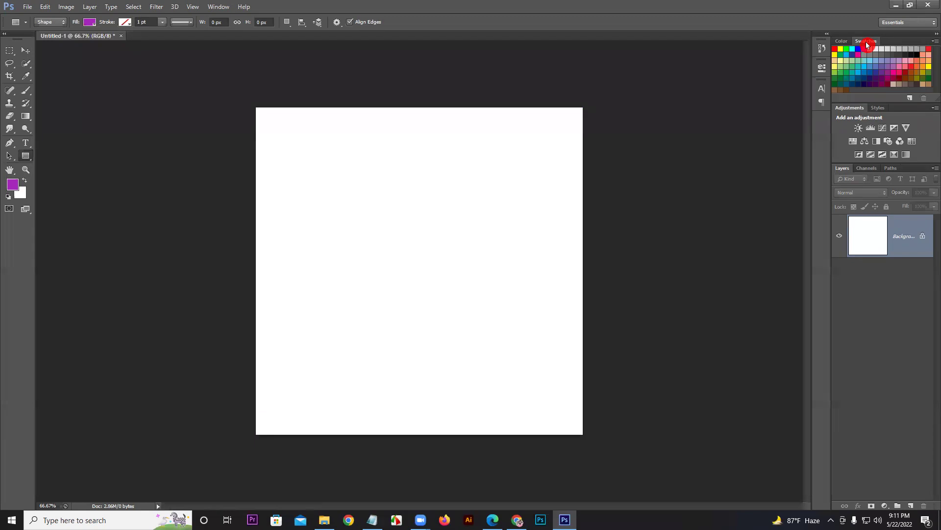
pyautogui.click(92, 23)
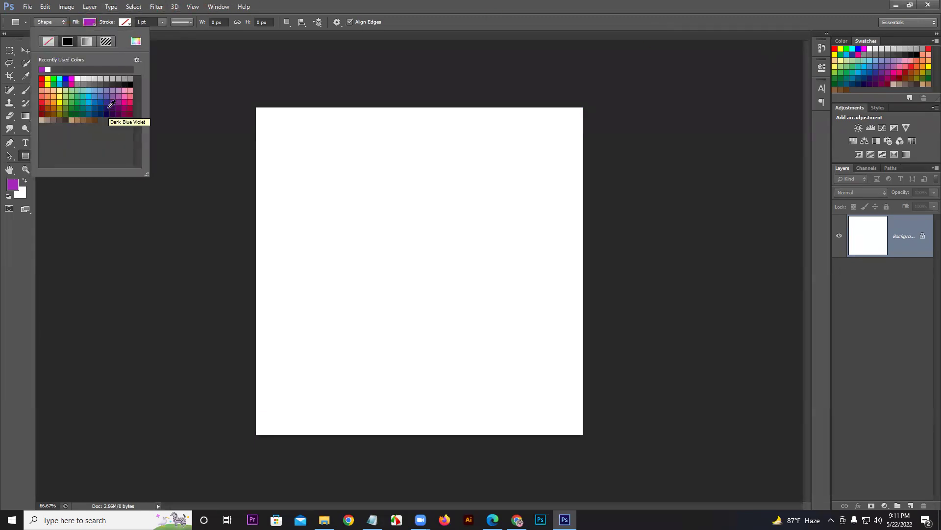
pyautogui.click(87, 41)
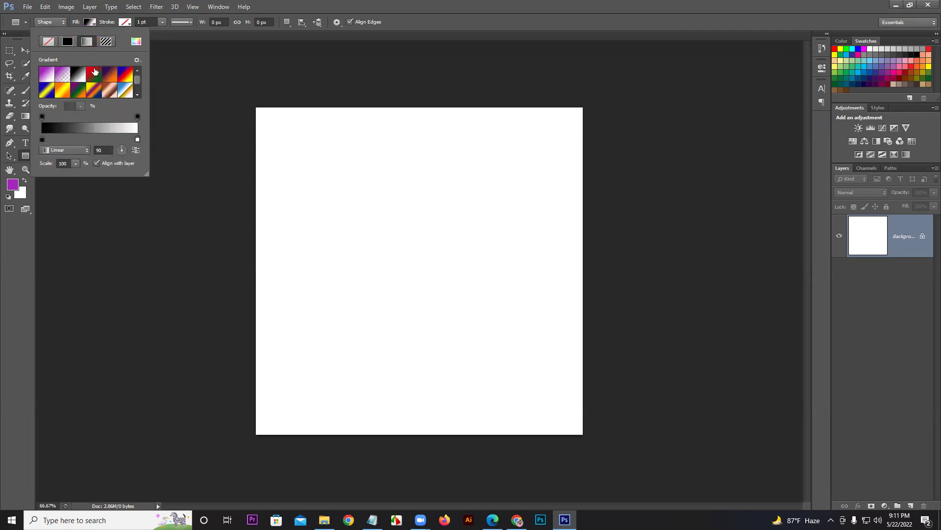
pyautogui.click(139, 93)
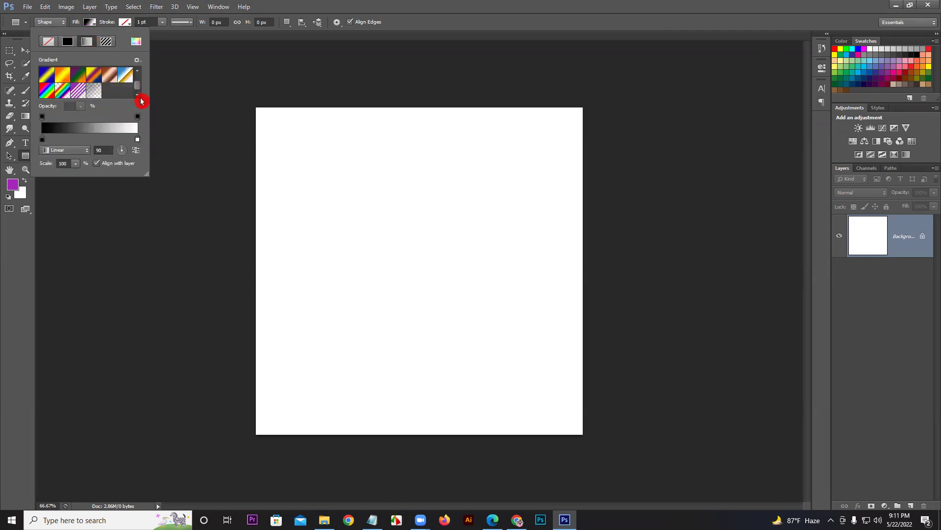
pyautogui.click(94, 95)
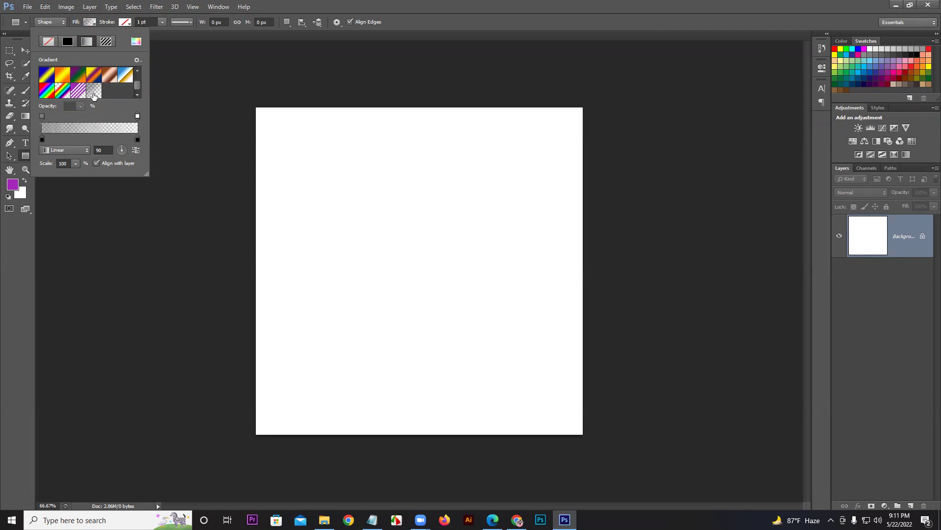
# Switch the fill to Pattern, viewing patterns as large thumbnails, a list, then small thumbnails.
pyautogui.click(107, 41)
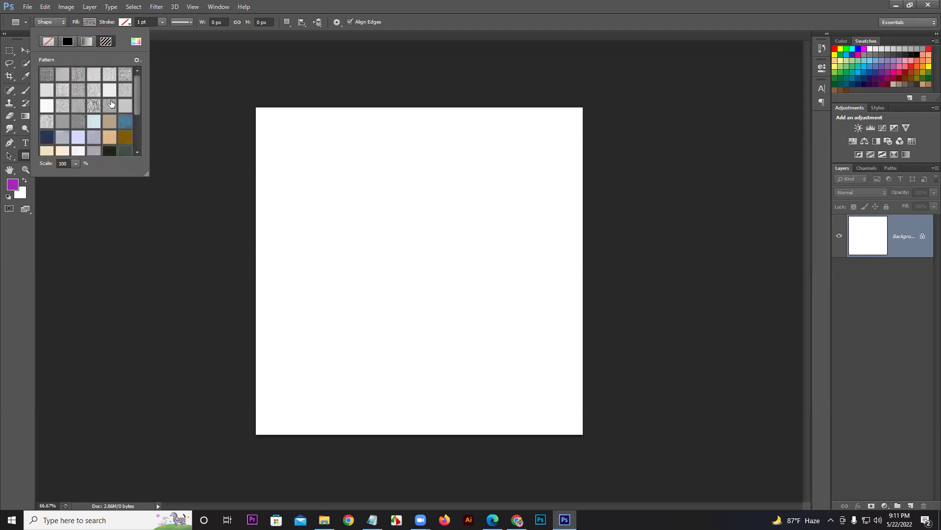
pyautogui.scroll(-1, 141, 116)
pyautogui.moveTo(141, 117); pyautogui.dragTo(140, 137)
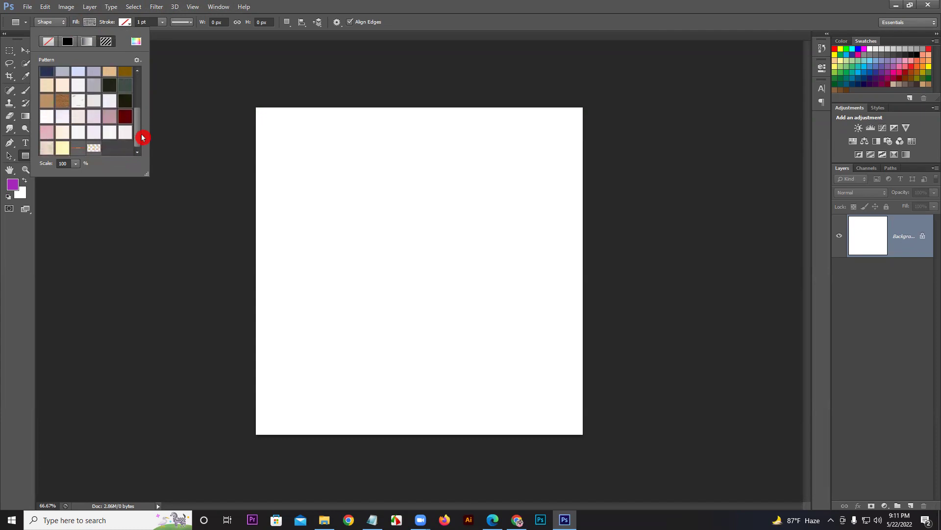
pyautogui.click(138, 61)
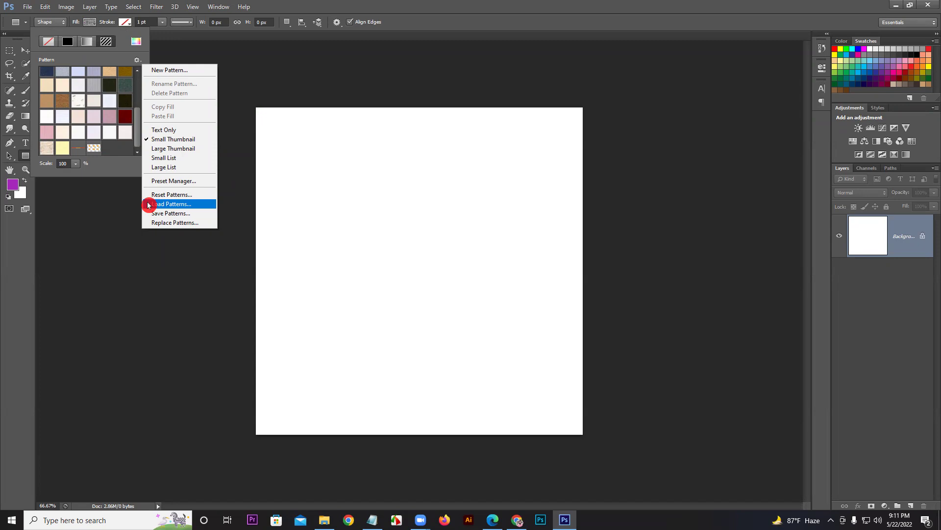
pyautogui.click(158, 149)
pyautogui.click(138, 60)
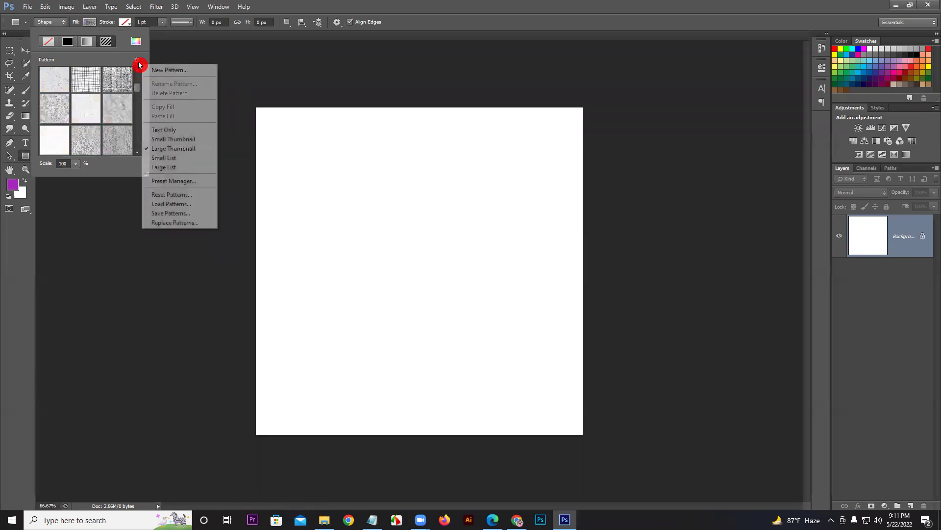
pyautogui.click(165, 130)
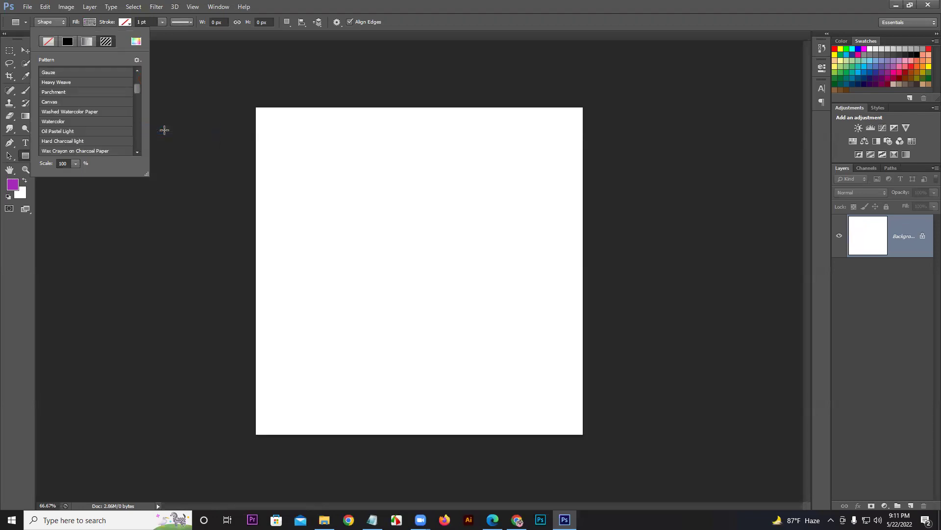
pyautogui.click(137, 60)
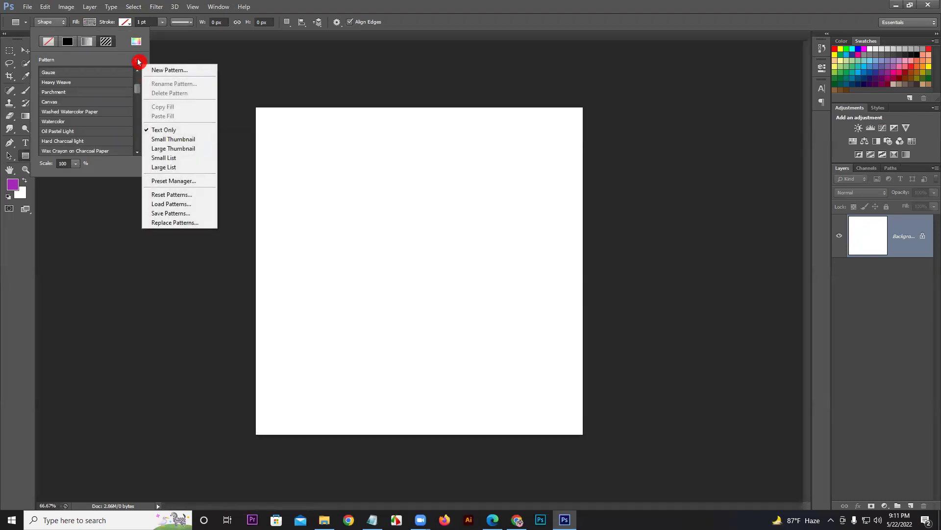
pyautogui.click(163, 139)
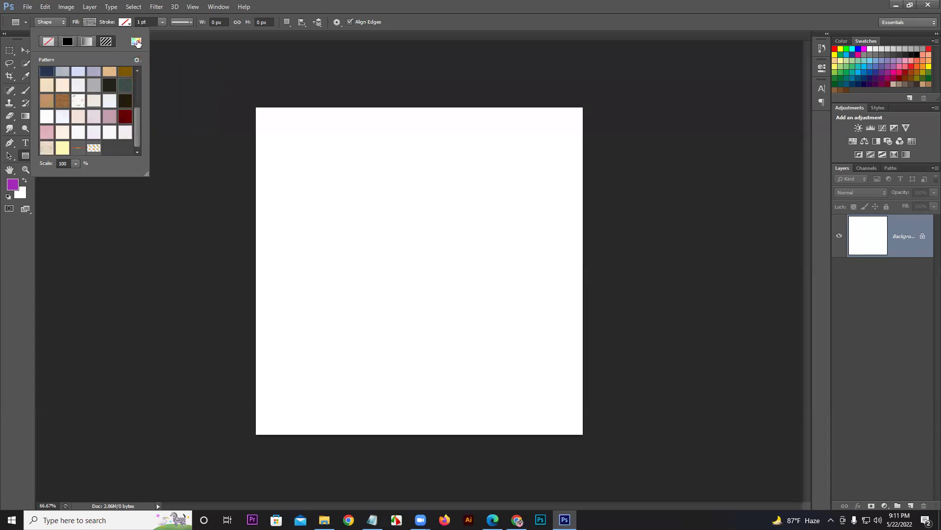
# Set the shape fill colour to bright blue 1b1bfc.
pyautogui.click(137, 42)
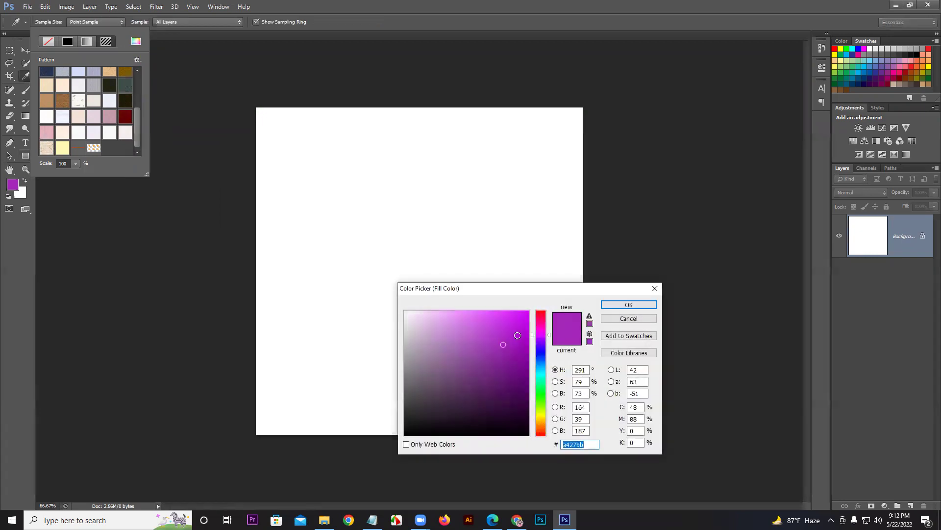
pyautogui.click(540, 352)
pyautogui.click(628, 318)
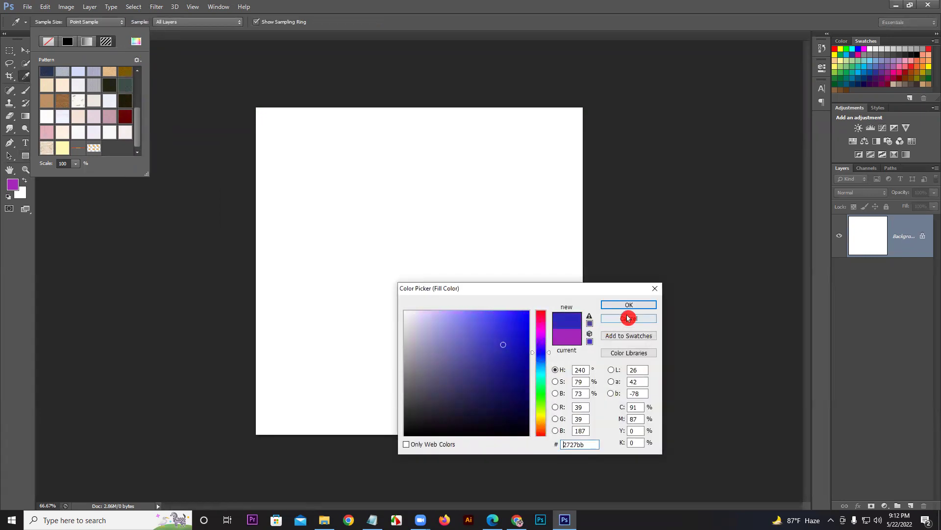
pyautogui.write('1b1bfc')
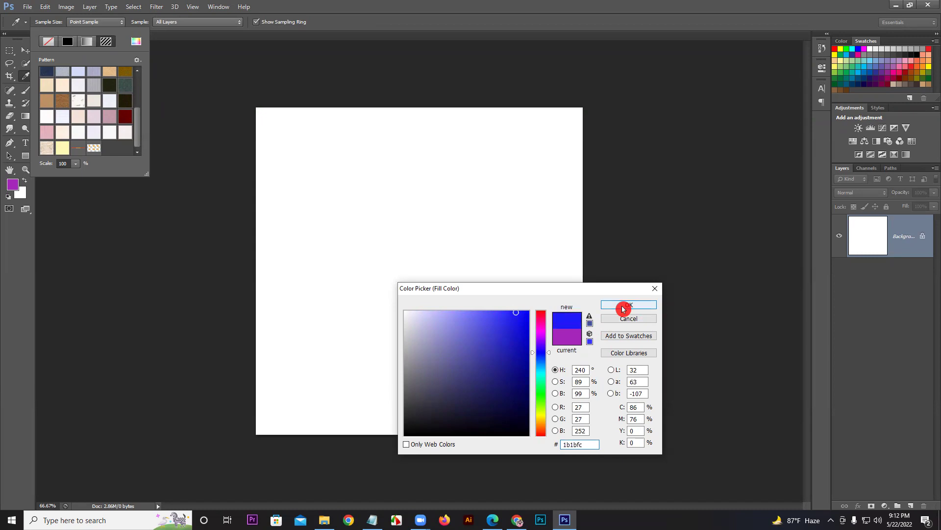
pyautogui.click(624, 309)
# Redraw the blue rectangle in the upper-left and thicken its black stroke to 19.62 pt.
pyautogui.moveTo(294, 164); pyautogui.dragTo(508, 342)
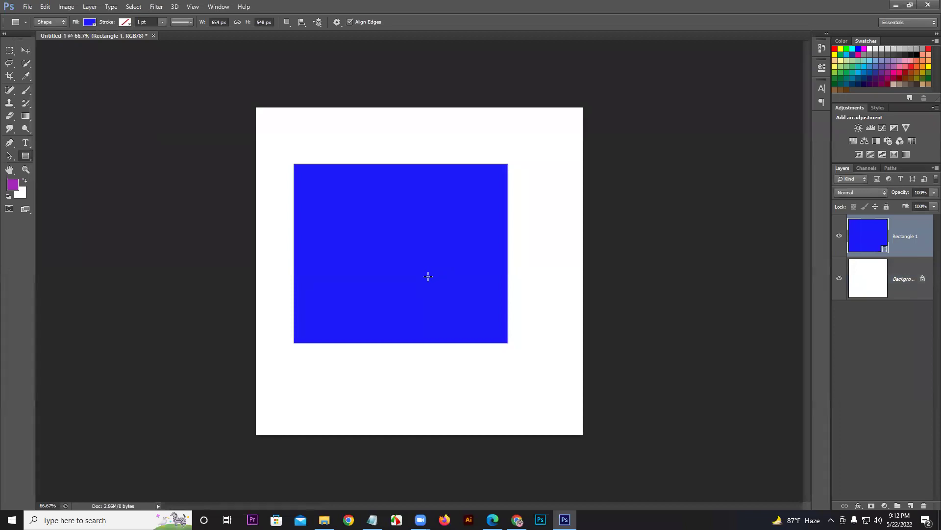
pyautogui.hotkey('ctrl', 'z')
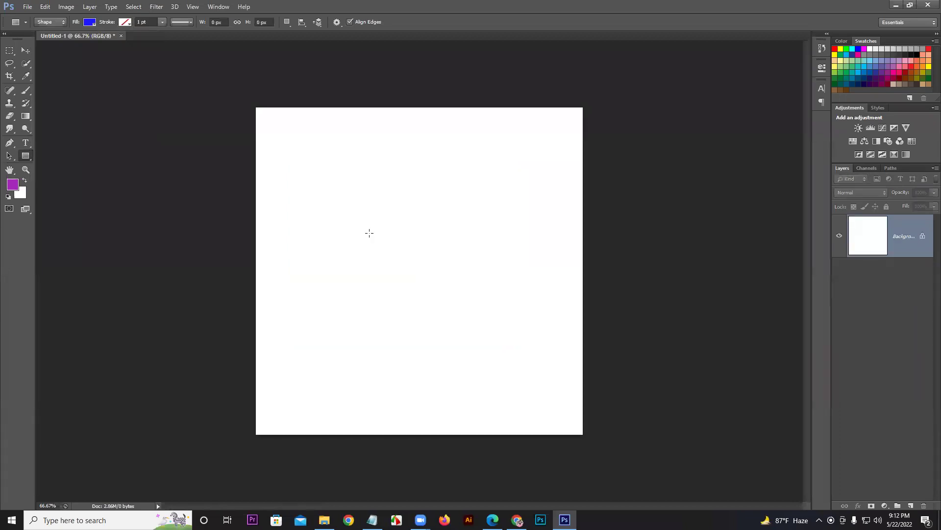
pyautogui.click(125, 22)
pyautogui.moveTo(291, 155)
pyautogui.mouseDown()
pyautogui.moveTo(330, 208)
pyautogui.moveTo(427, 280)
pyautogui.moveTo(475, 348)
pyautogui.mouseUp()
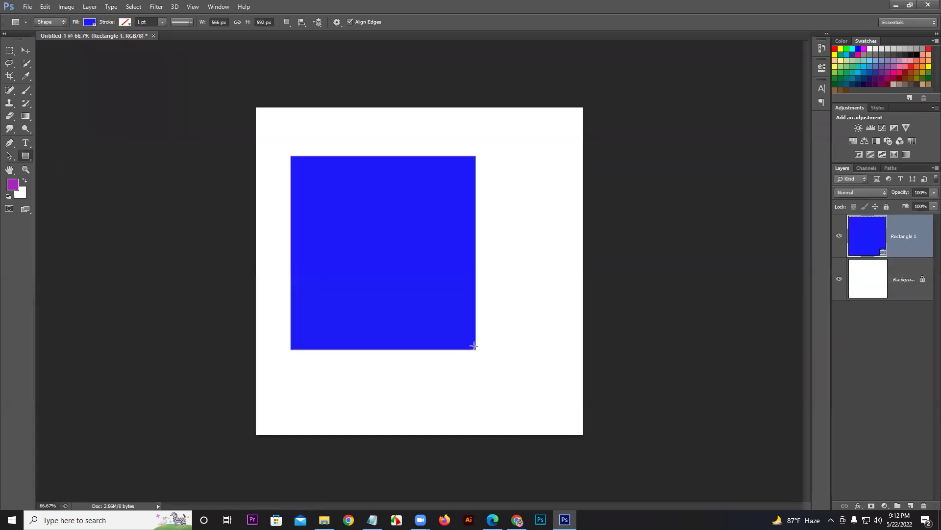
pyautogui.moveTo(165, 27)
pyautogui.mouseDown()
pyautogui.moveTo(187, 38)
pyautogui.moveTo(178, 36)
pyautogui.mouseUp()
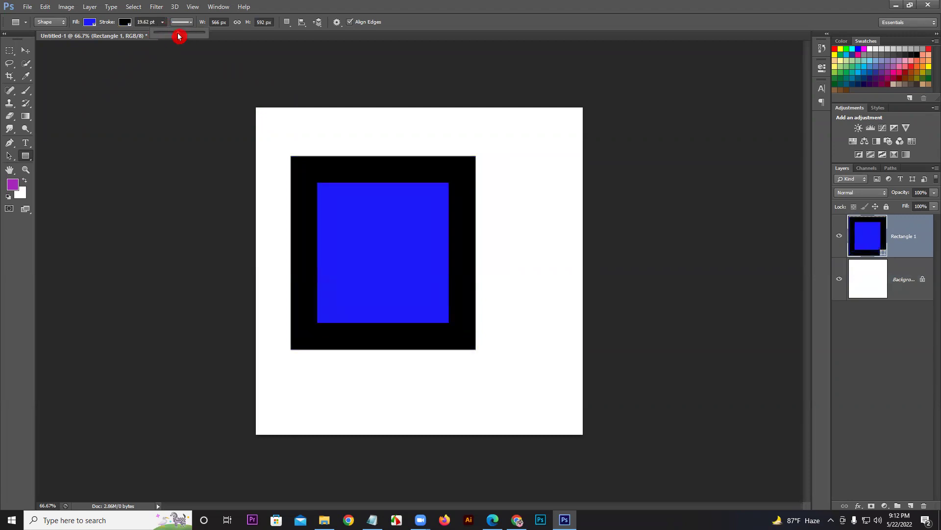
# Try None, solid black and several gradient presets on the rectangle's stroke.
pyautogui.click(130, 23)
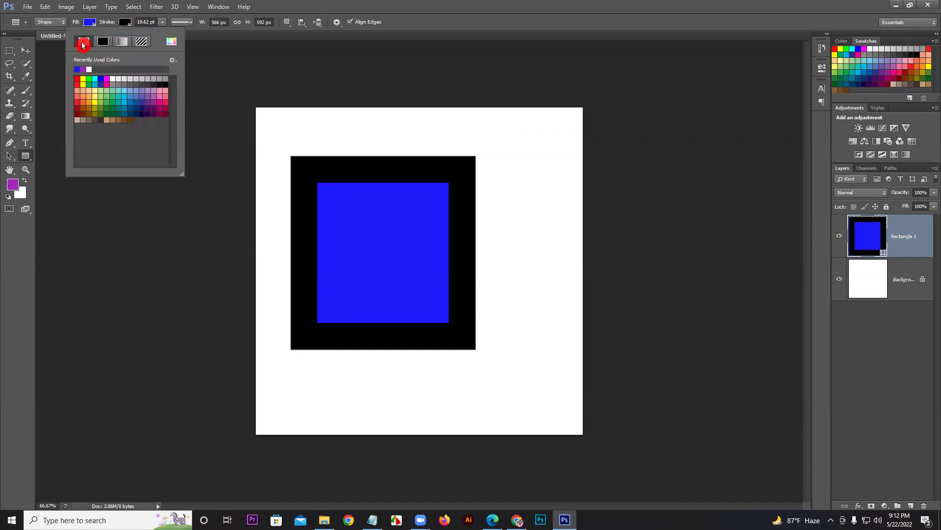
pyautogui.click(82, 44)
pyautogui.click(103, 41)
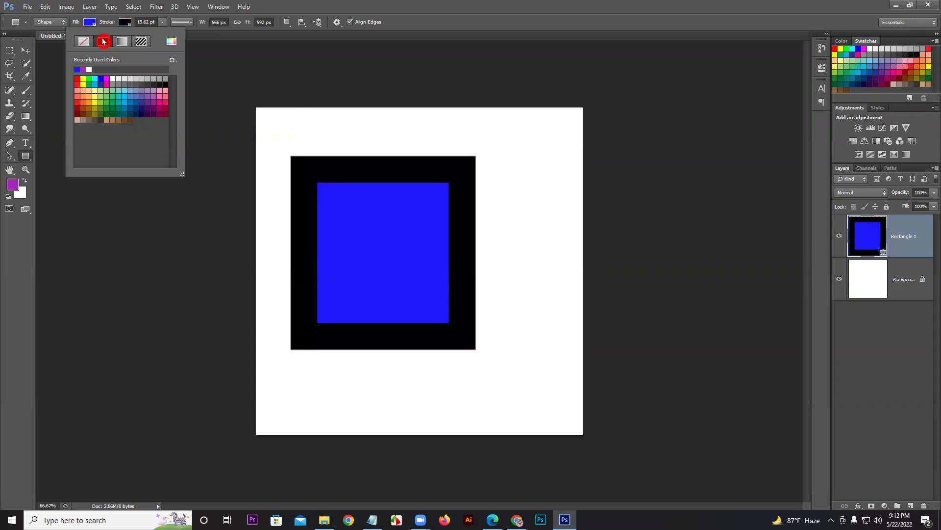
pyautogui.click(125, 45)
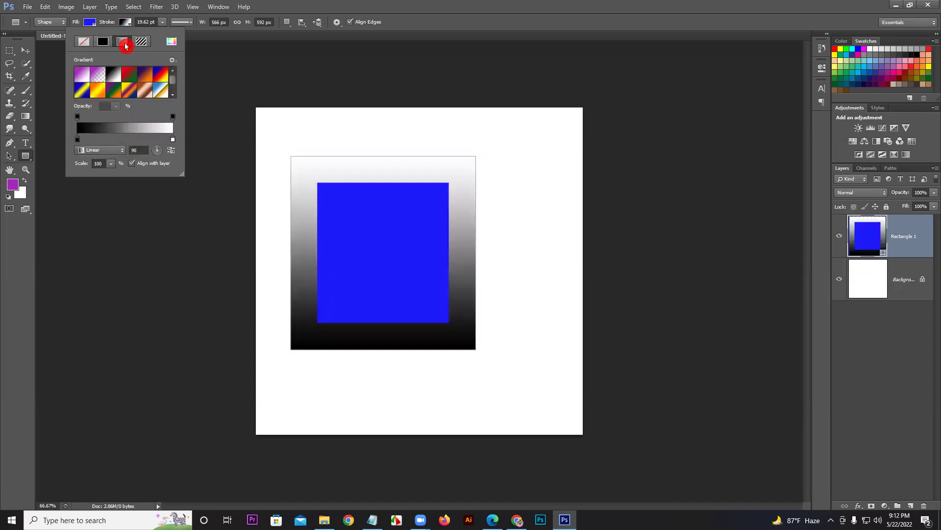
pyautogui.click(144, 75)
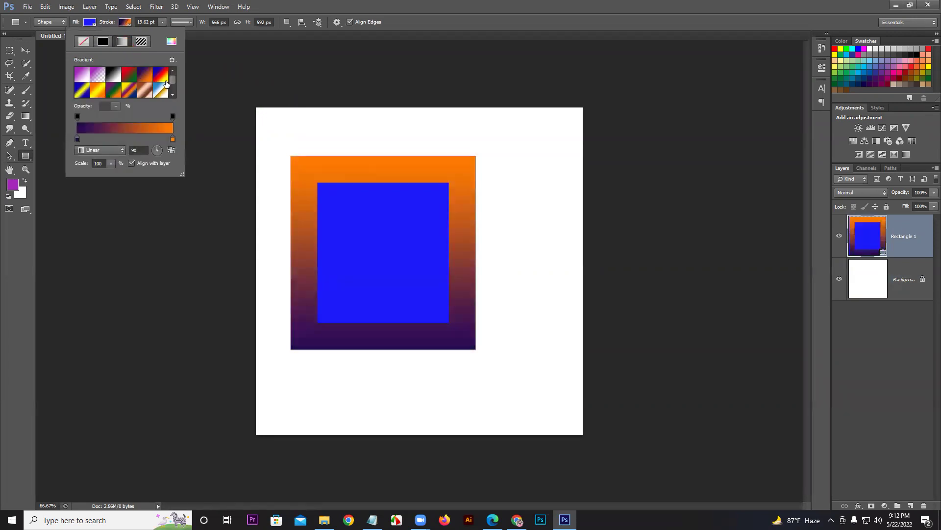
pyautogui.click(166, 81)
pyautogui.click(159, 61)
# Try blue-grey, dark slate and dark navy pattern fills on the stroke.
pyautogui.click(141, 45)
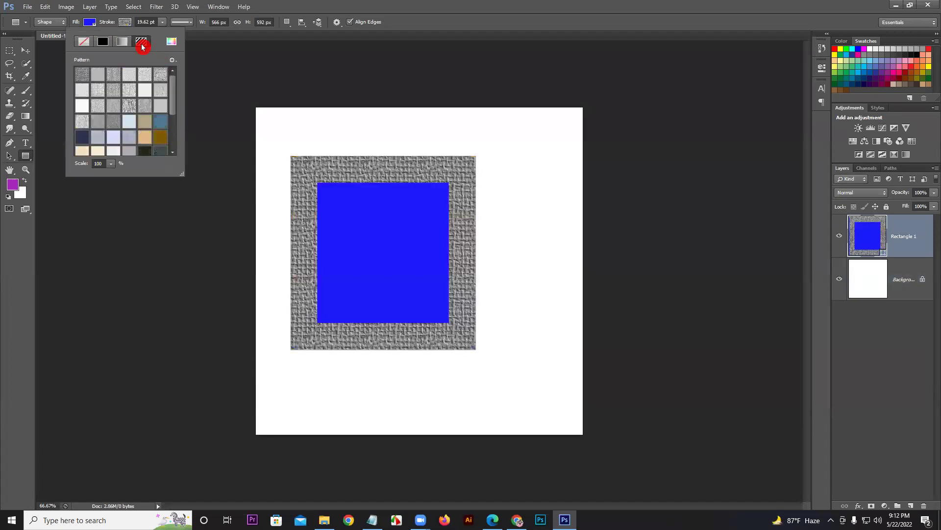
pyautogui.click(160, 123)
pyautogui.click(156, 153)
pyautogui.click(78, 136)
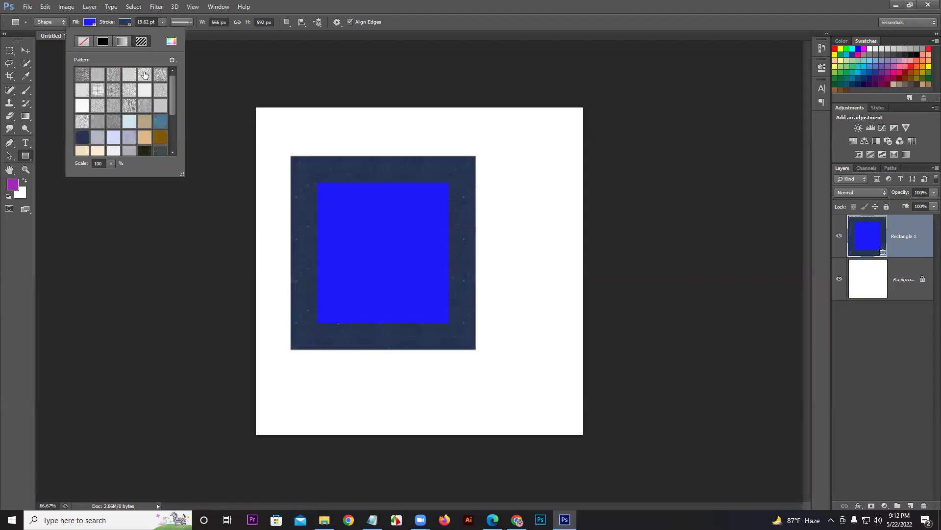
# Make the stroke solid red FF4040 in the Color Picker.
pyautogui.click(171, 41)
pyautogui.click(495, 311)
pyautogui.click(497, 310)
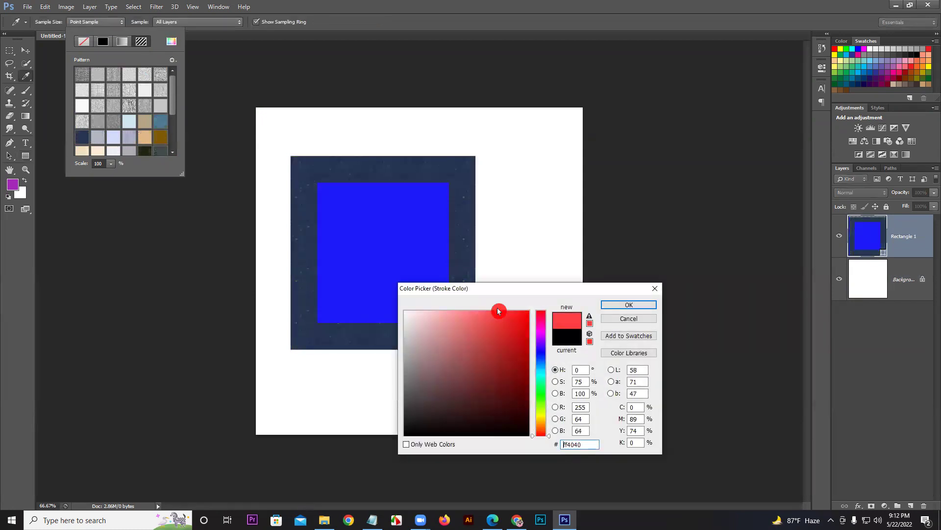
pyautogui.click(630, 305)
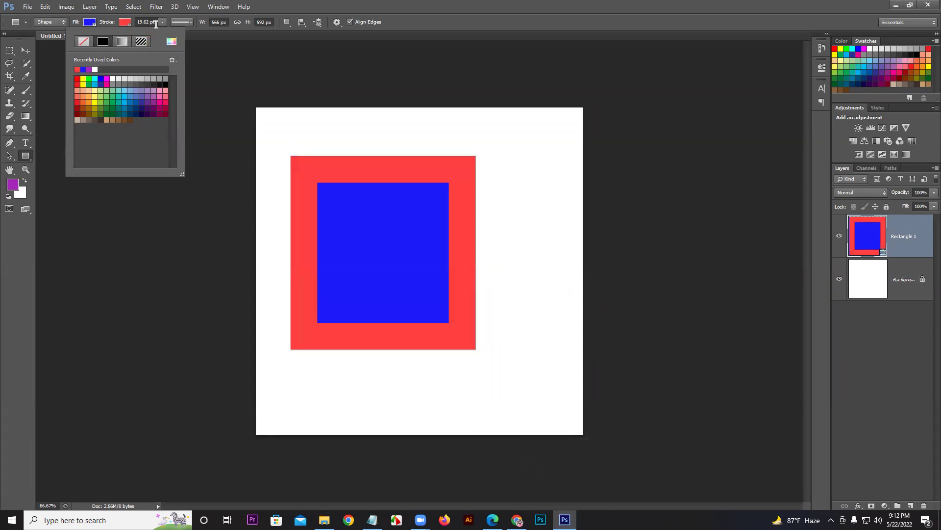
pyautogui.click(156, 25)
# Preview dotted and dashed stroke styles, then keep a solid line.
pyautogui.click(189, 22)
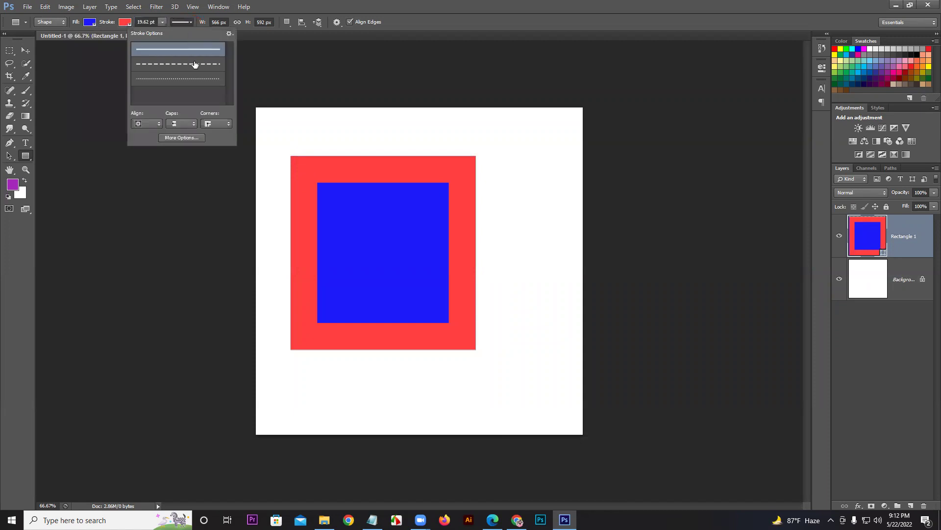
pyautogui.click(192, 80)
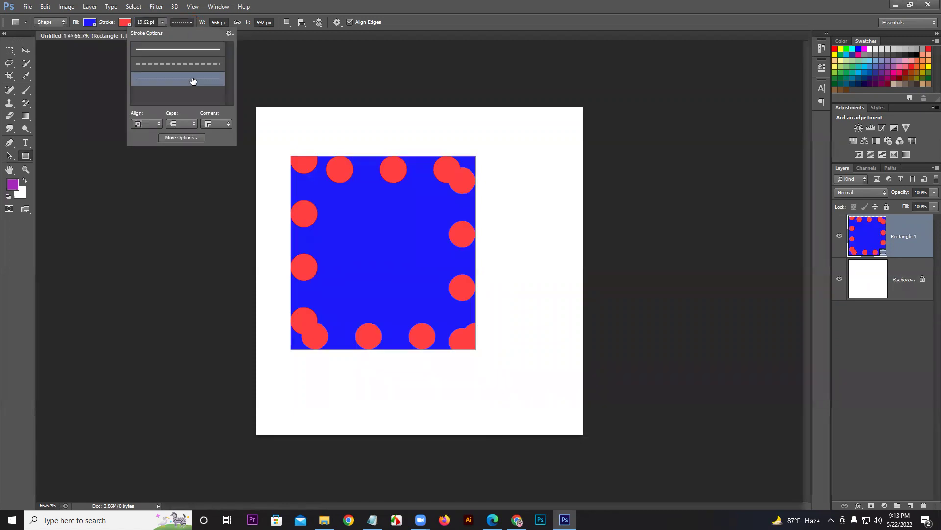
pyautogui.click(188, 68)
pyautogui.click(193, 51)
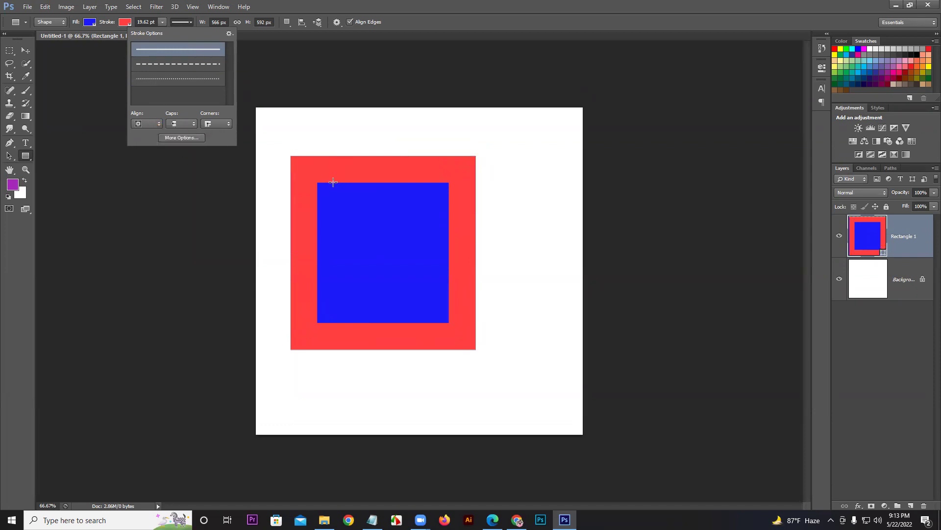
# Align the stroke fully outside the rectangle after trying center.
pyautogui.click(150, 125)
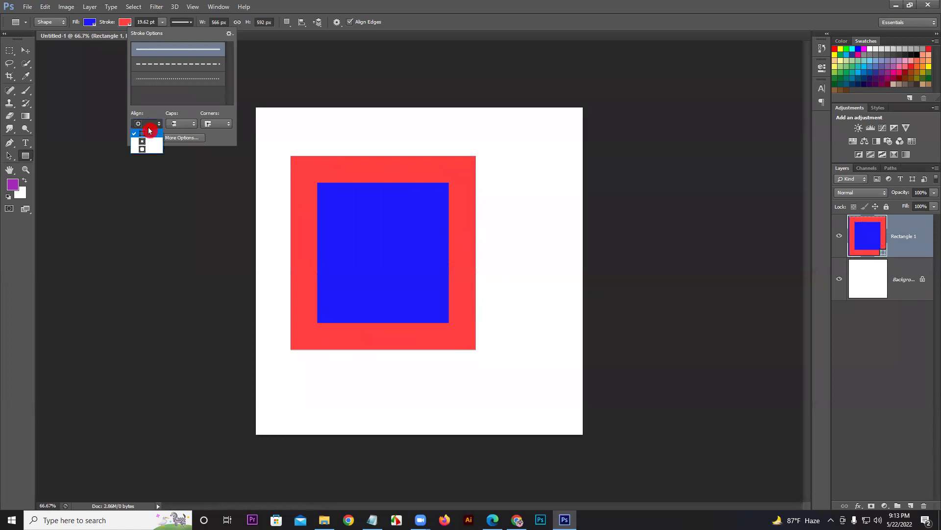
pyautogui.click(147, 141)
pyautogui.click(147, 124)
pyautogui.click(154, 152)
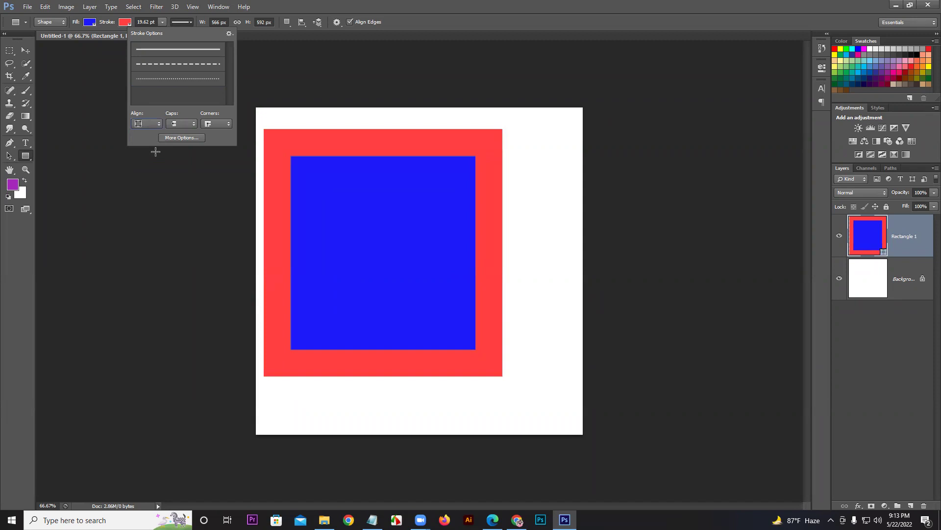
# Set the stroke caps to round and the corners to bevel.
pyautogui.click(181, 124)
pyautogui.click(190, 141)
pyautogui.click(209, 124)
pyautogui.click(207, 144)
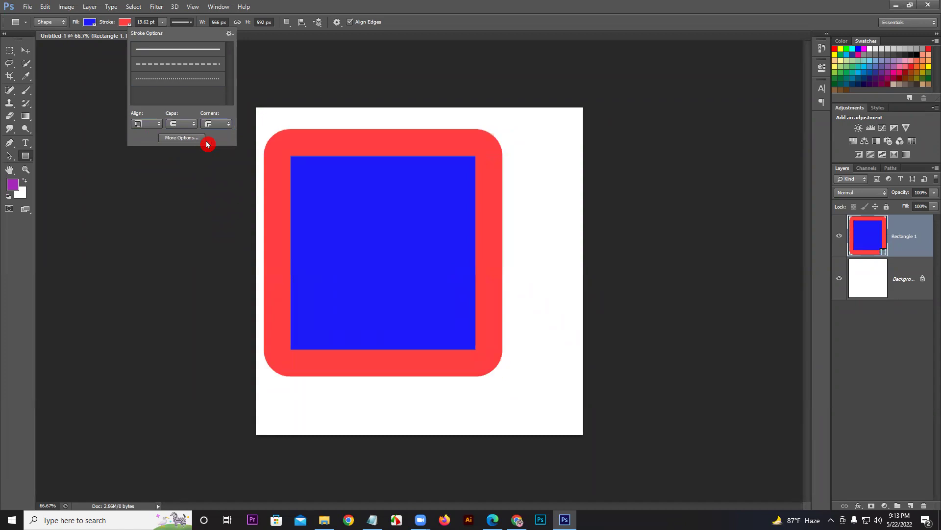
pyautogui.click(212, 125)
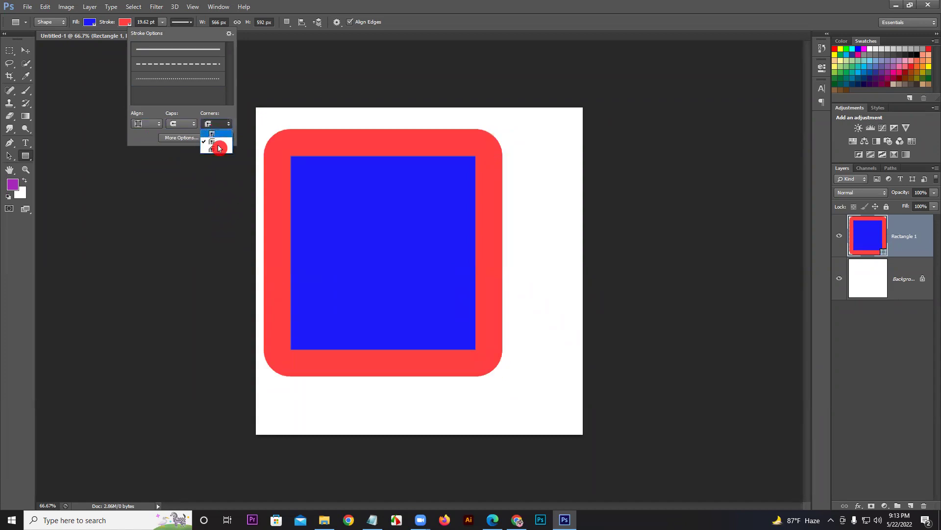
pyautogui.click(221, 151)
pyautogui.click(217, 124)
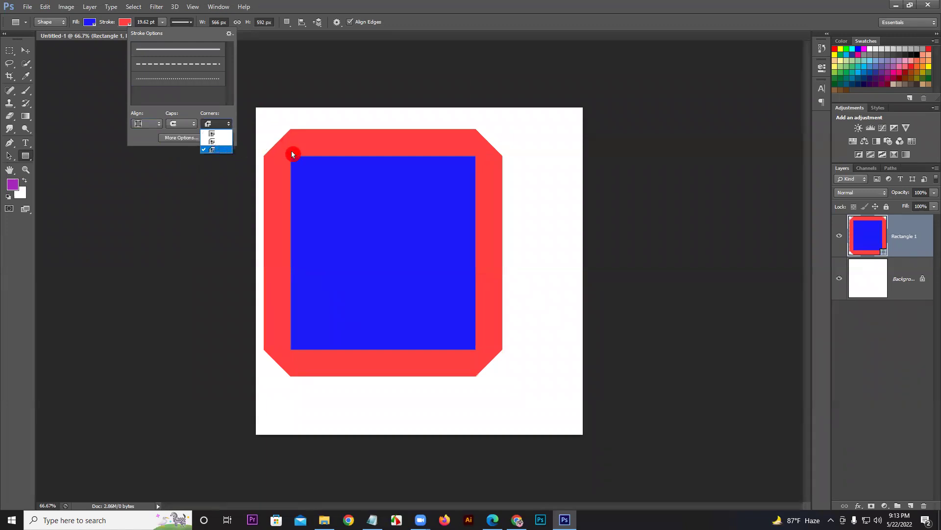
pyautogui.click(178, 21)
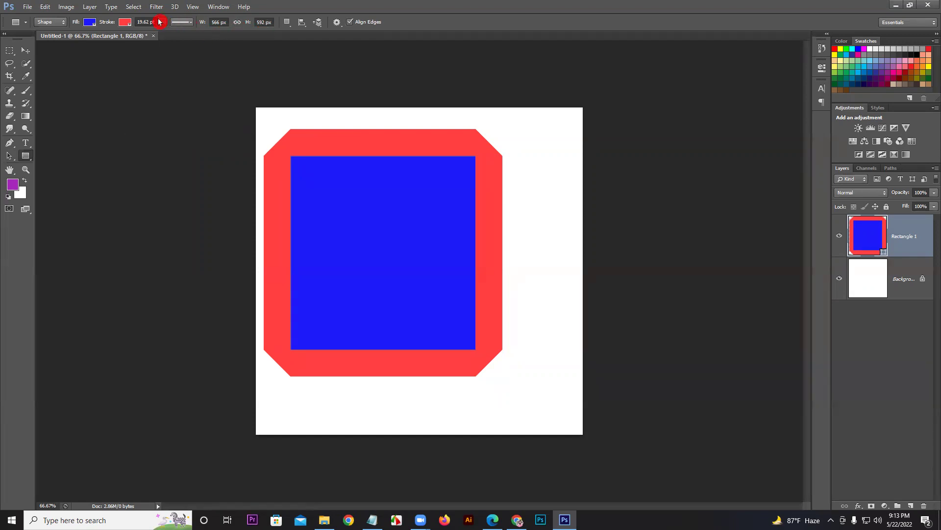
# Remove the rectangle's stroke and test a second rectangle on a new layer, then undo it.
pyautogui.click(125, 22)
pyautogui.click(82, 48)
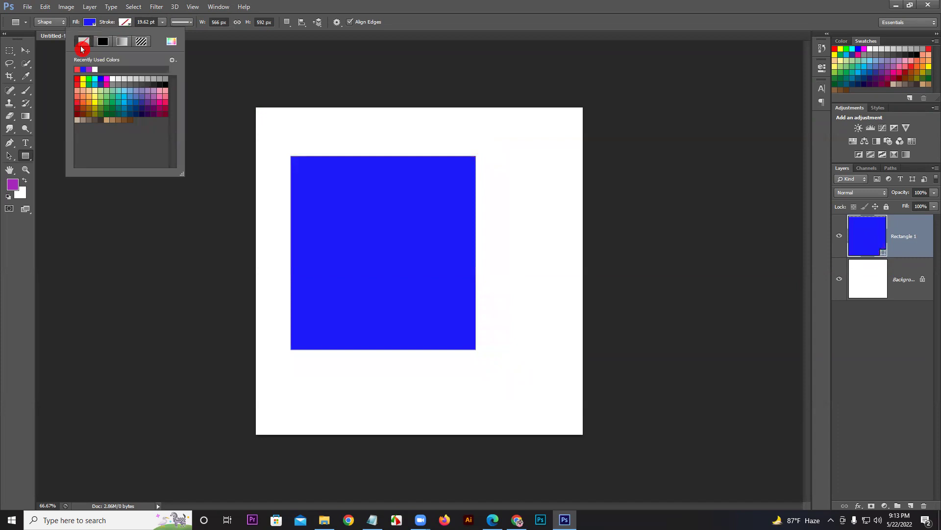
pyautogui.click(289, 26)
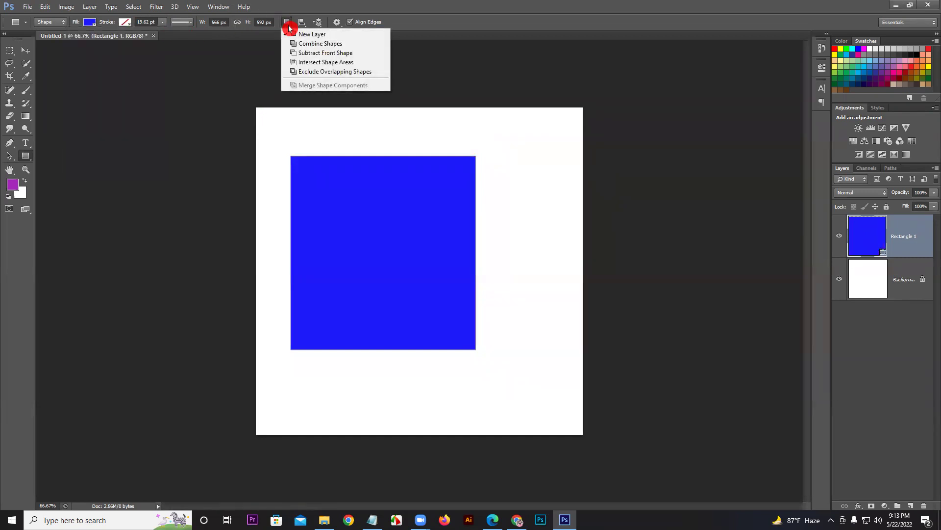
pyautogui.click(325, 101)
pyautogui.moveTo(359, 115); pyautogui.dragTo(523, 169)
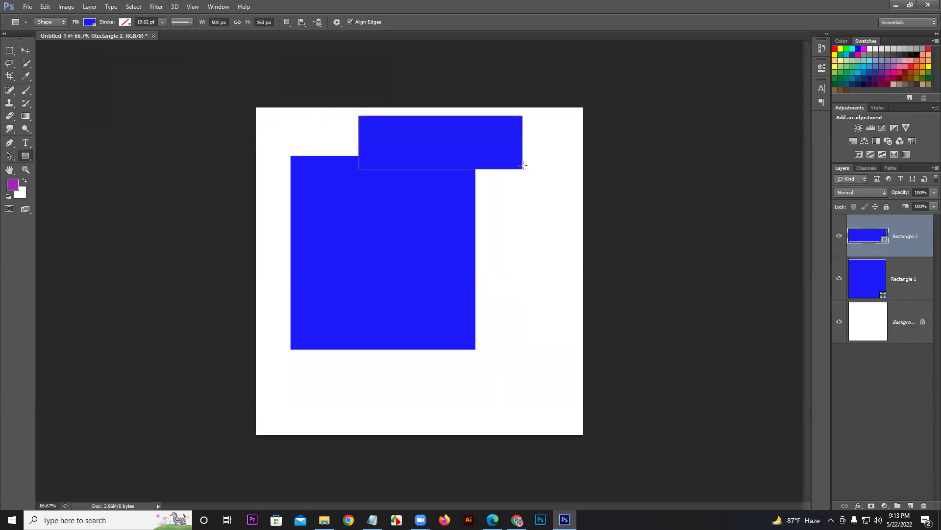
pyautogui.hotkey('ctrl', 'z')
# Draw overlapping rectangles using Combine, Subtract, Intersect and Exclude Overlapping Shapes.
pyautogui.click(287, 22)
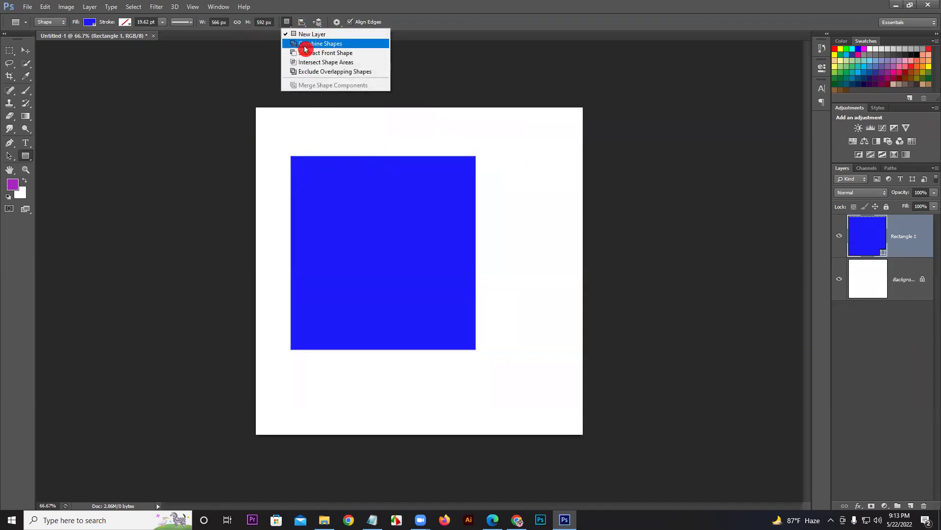
pyautogui.click(304, 45)
pyautogui.moveTo(283, 136); pyautogui.dragTo(495, 409)
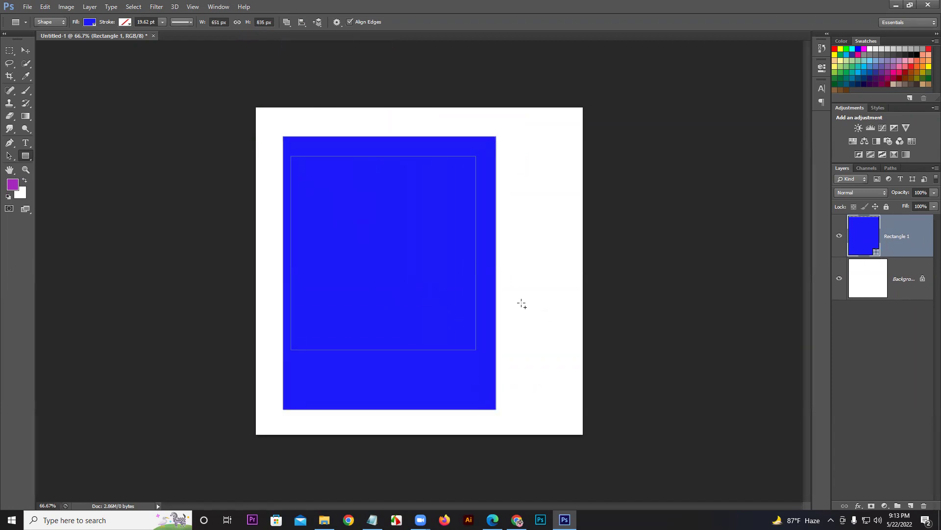
pyautogui.moveTo(288, 23); pyautogui.dragTo(311, 57)
pyautogui.moveTo(280, 121); pyautogui.dragTo(506, 181)
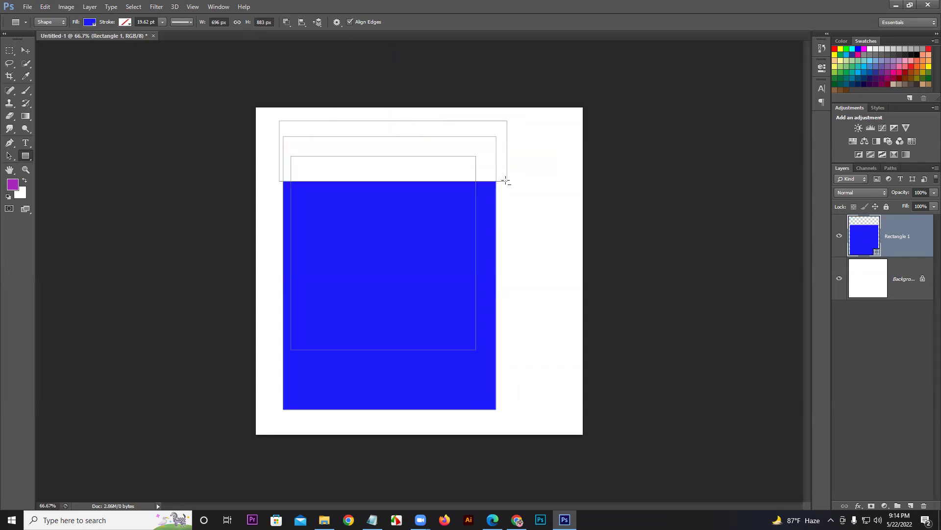
pyautogui.moveTo(287, 22); pyautogui.dragTo(321, 66)
pyautogui.moveTo(336, 160); pyautogui.dragTo(425, 423)
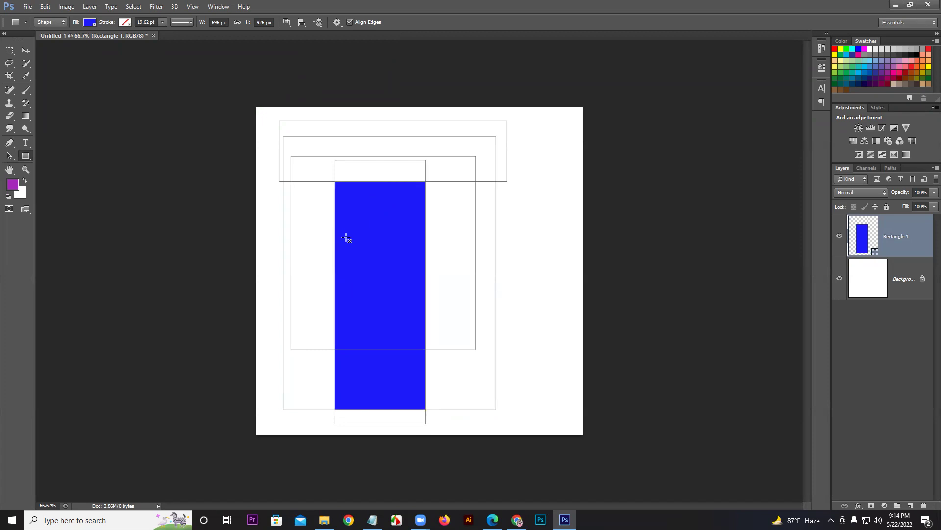
pyautogui.moveTo(287, 22); pyautogui.dragTo(319, 62)
pyautogui.moveTo(286, 250); pyautogui.dragTo(525, 337)
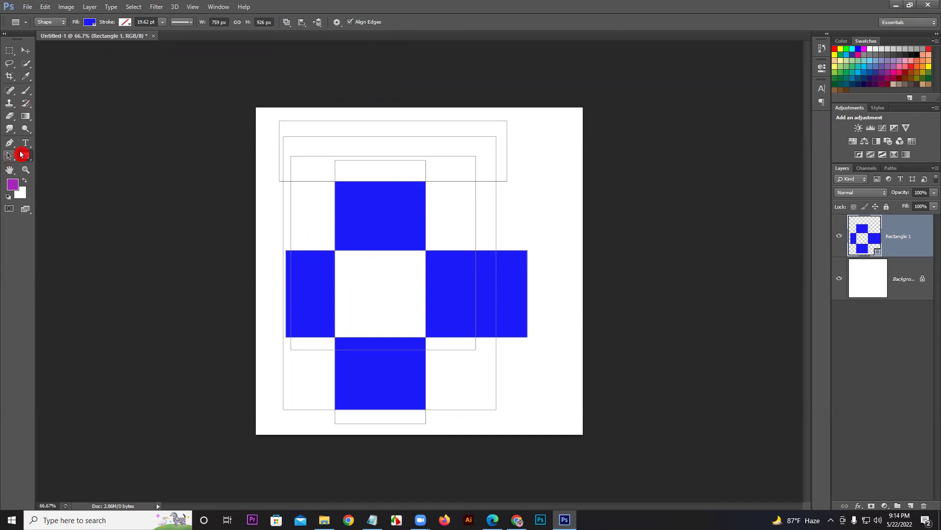
# Set path operation to New Layer, choose the Rounded Rectangle tool, and delete Rectangle 1.
pyautogui.click(291, 27)
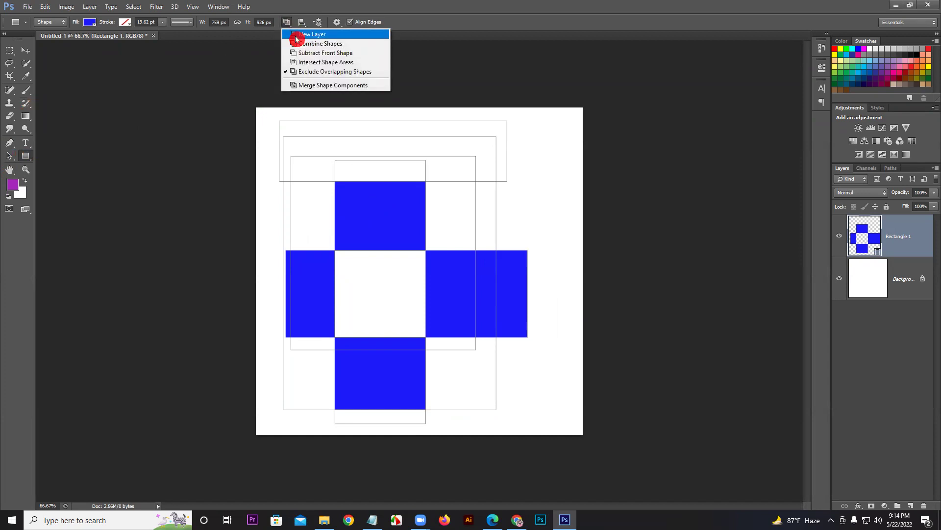
pyautogui.click(293, 33)
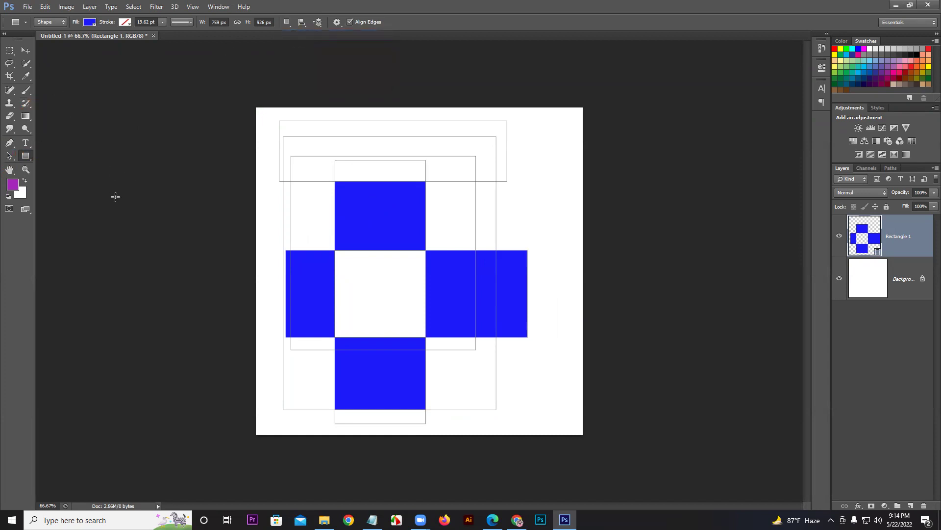
pyautogui.click(26, 157)
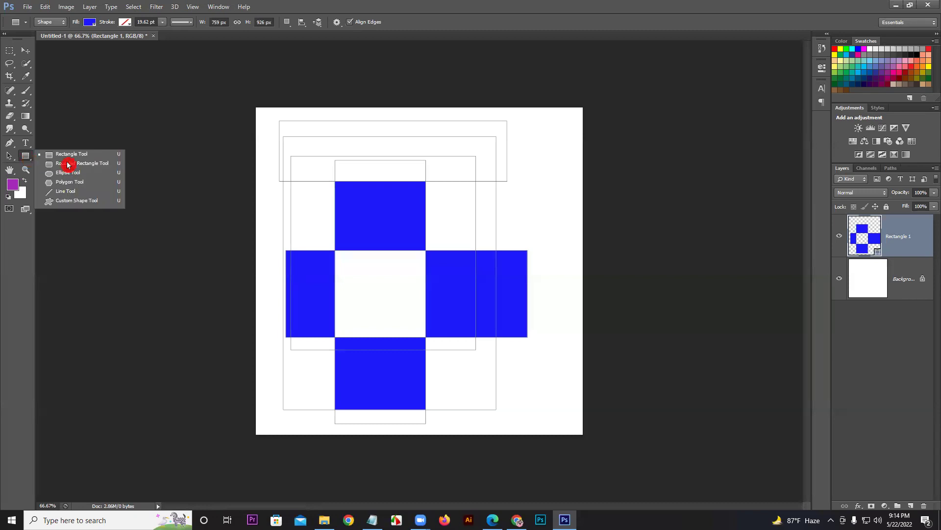
pyautogui.click(75, 164)
pyautogui.press('Delete')
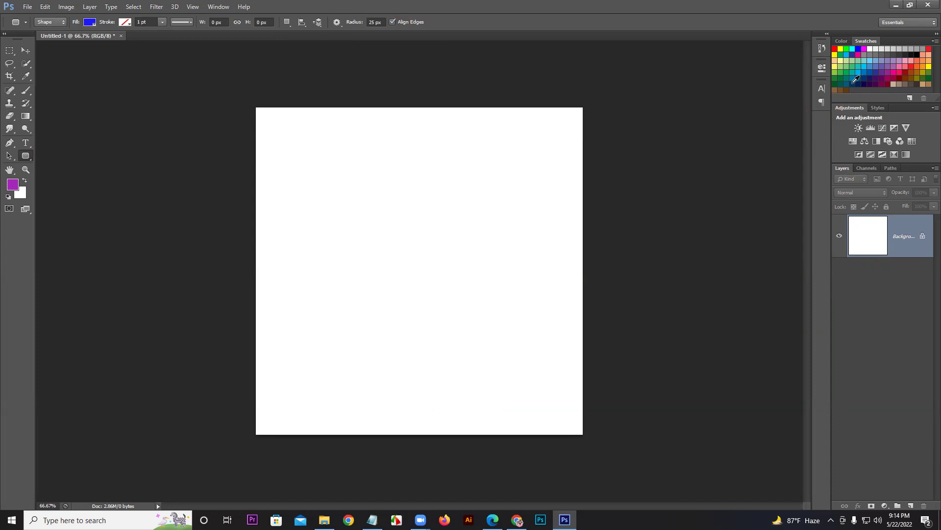
# Draw a 25 px rounded rectangle, undo it, then draw one at 100 px radius.
pyautogui.moveTo(312, 167); pyautogui.dragTo(489, 265)
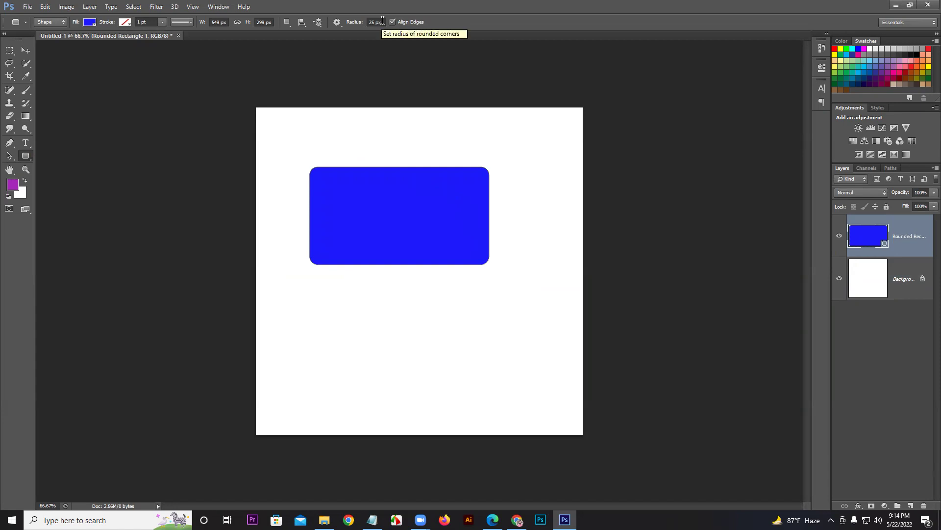
pyautogui.hotkey('ctrl', 'z')
pyautogui.click(353, 17)
pyautogui.write('1')
pyautogui.press('Return')
pyautogui.moveTo(319, 157); pyautogui.dragTo(514, 256)
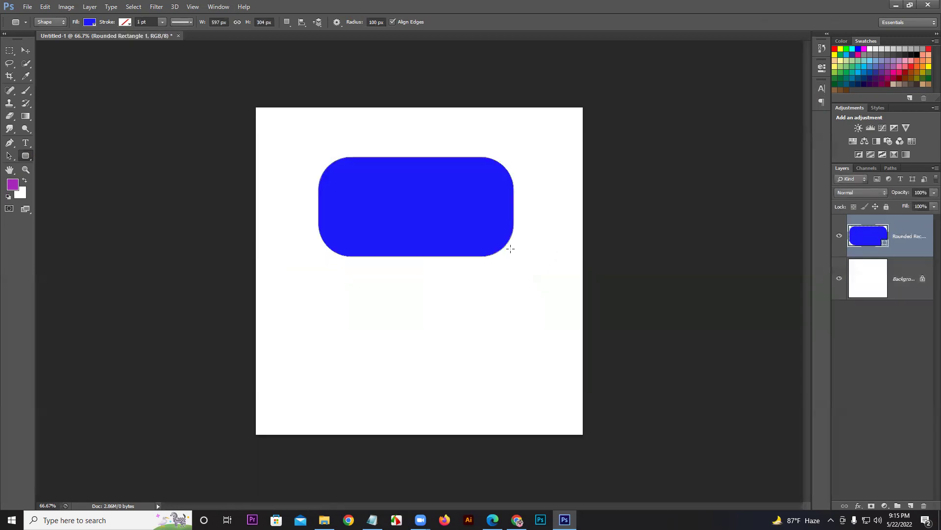
# Set the radius to 500 px, draw a pill shape, then undo both rounded rectangles.
pyautogui.click(385, 23)
pyautogui.moveTo(385, 23); pyautogui.dragTo(346, 23)
pyautogui.write('500')
pyautogui.press('Return')
pyautogui.moveTo(309, 293); pyautogui.dragTo(503, 395)
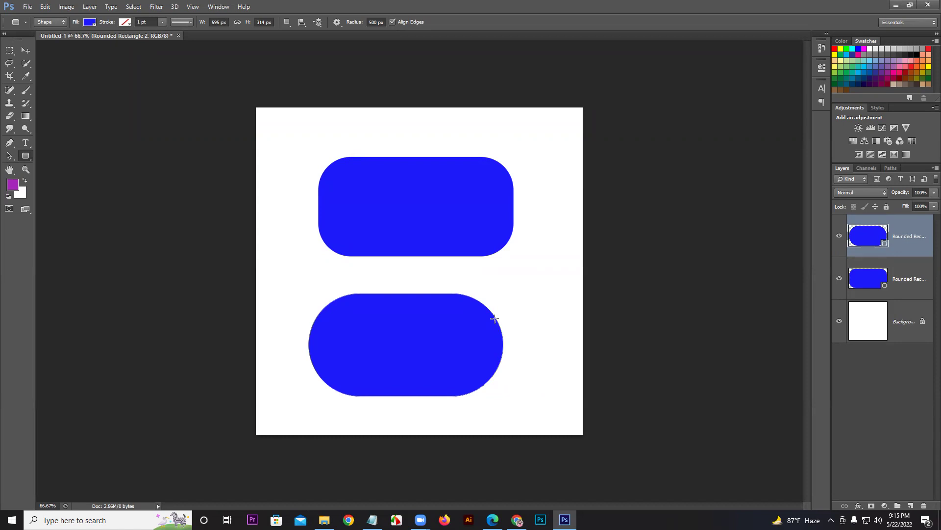
pyautogui.hotkey('ctrl', 'alt', 'z')
pyautogui.hotkey('ctrl', 'alt', 'z')
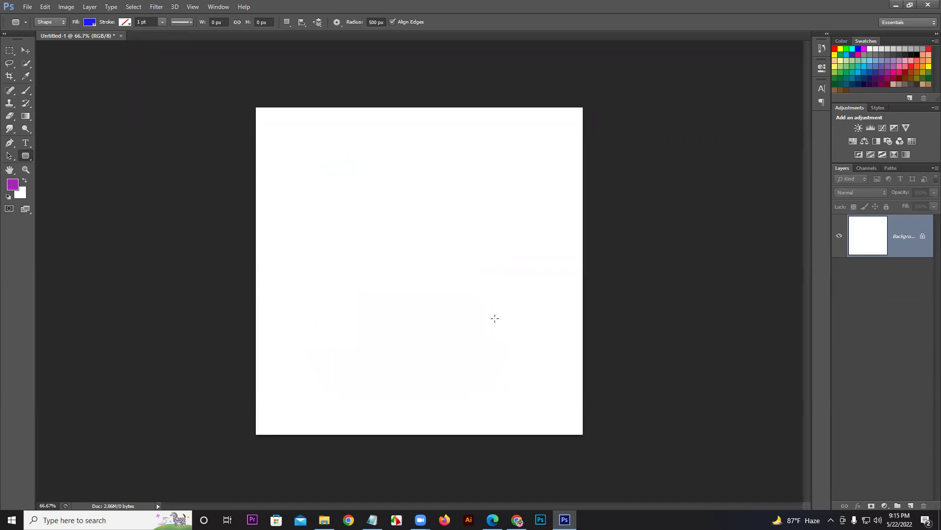
# Open the History panel and then the Properties panel from the dock.
pyautogui.click(821, 50)
pyautogui.click(822, 70)
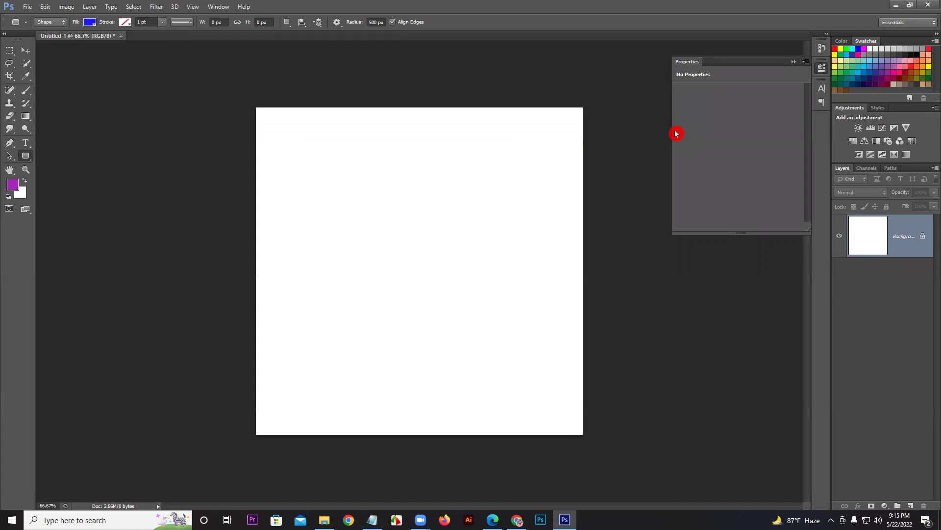
pyautogui.click(337, 515)
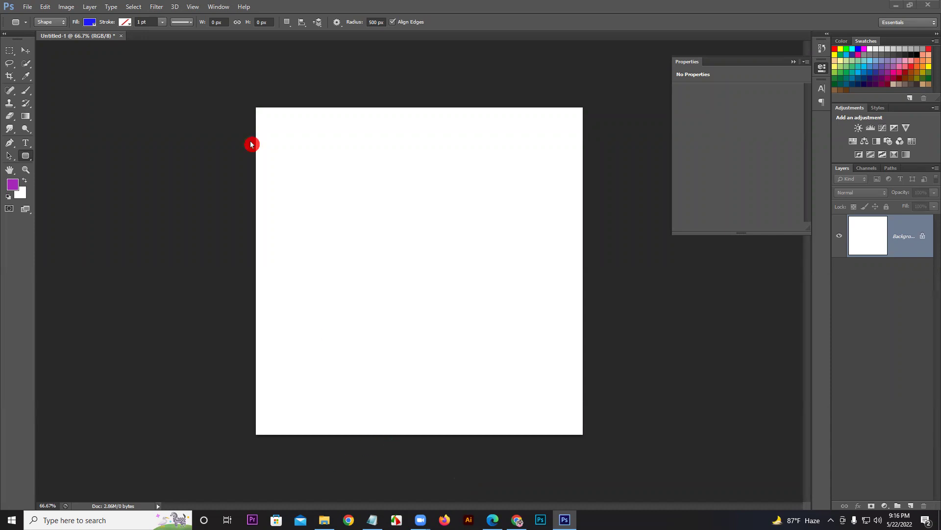
# Change the corner radius from 500 back to 25 px.
pyautogui.click(377, 22)
pyautogui.press('Return')
pyautogui.hotkey('ctrl', 'a')
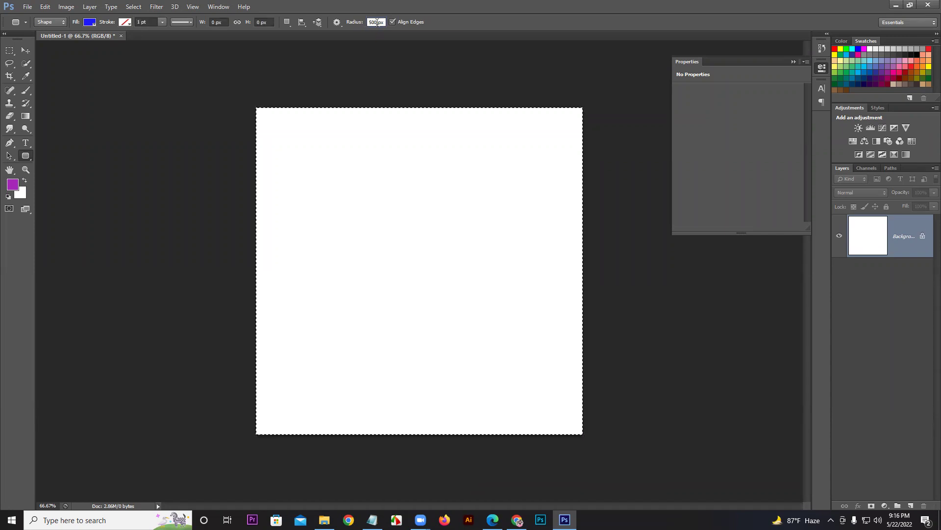
pyautogui.hotkey('ctrl', 'd')
pyautogui.click(377, 22)
pyautogui.press('BackSpace')
pyautogui.write('25')
pyautogui.press('Return')
# Draw a rounded rectangle, add a layer mask, select its vector mask, then undo.
pyautogui.moveTo(311, 184); pyautogui.dragTo(483, 285)
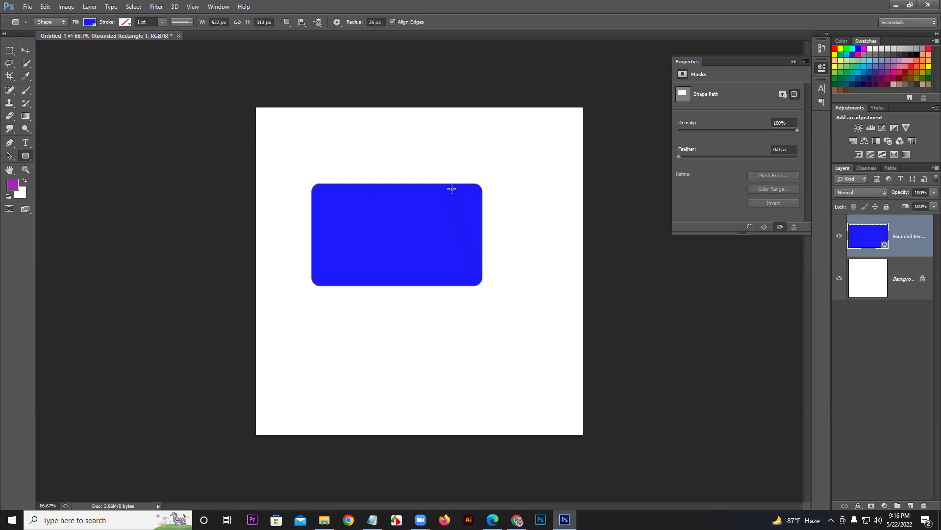
pyautogui.click(784, 93)
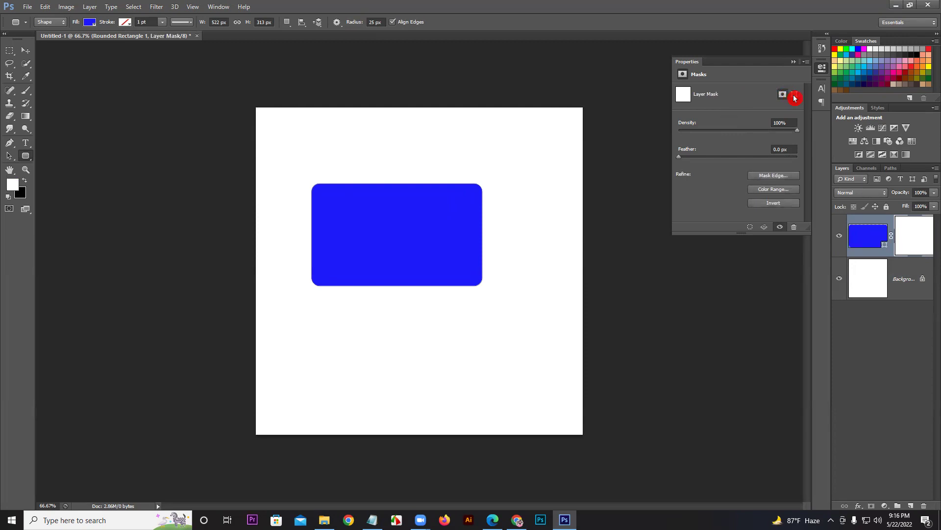
pyautogui.click(794, 96)
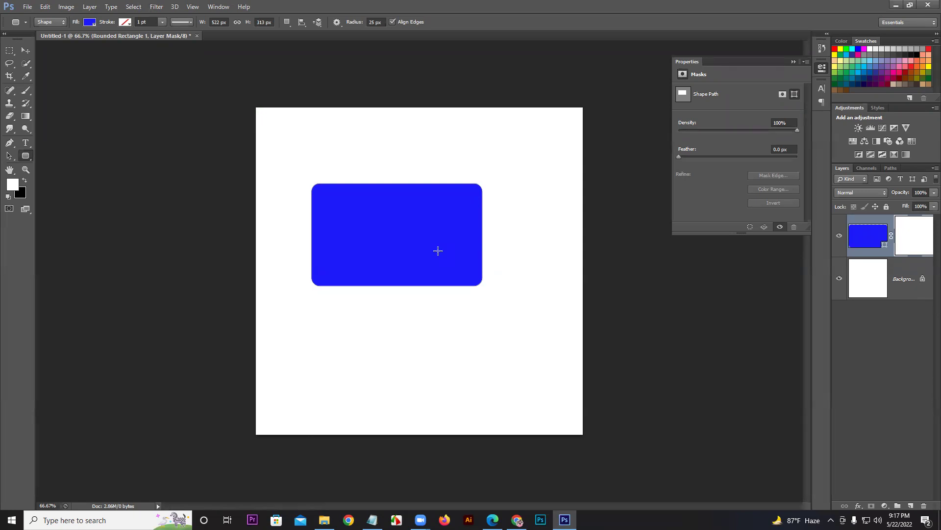
pyautogui.hotkey('ctrl', 'z')
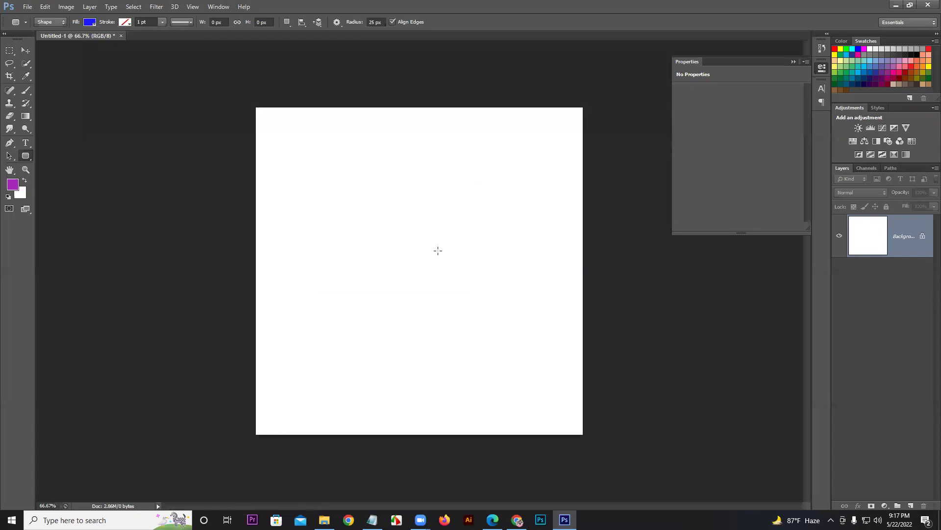
pyautogui.click(300, 147)
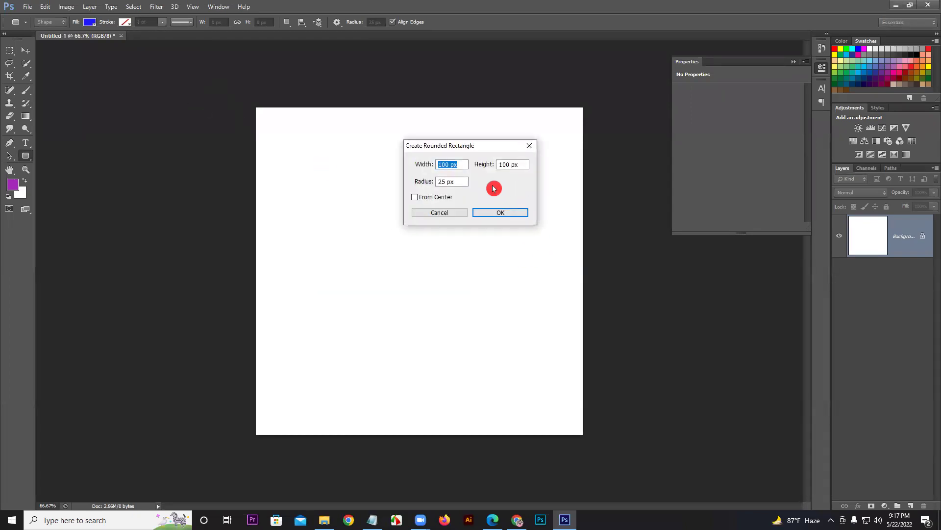
pyautogui.click(499, 212)
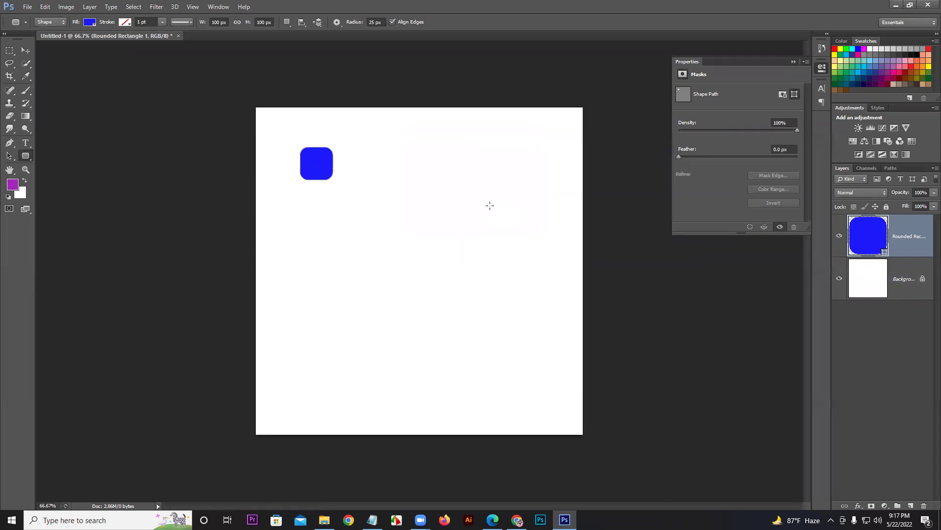
pyautogui.hotkey('ctrl', 'z')
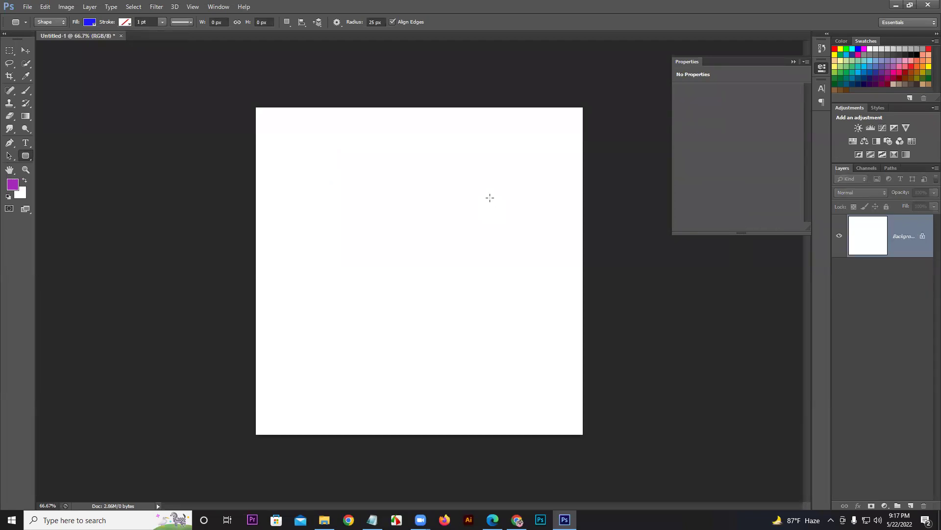
pyautogui.moveTo(391, 175); pyautogui.dragTo(447, 292)
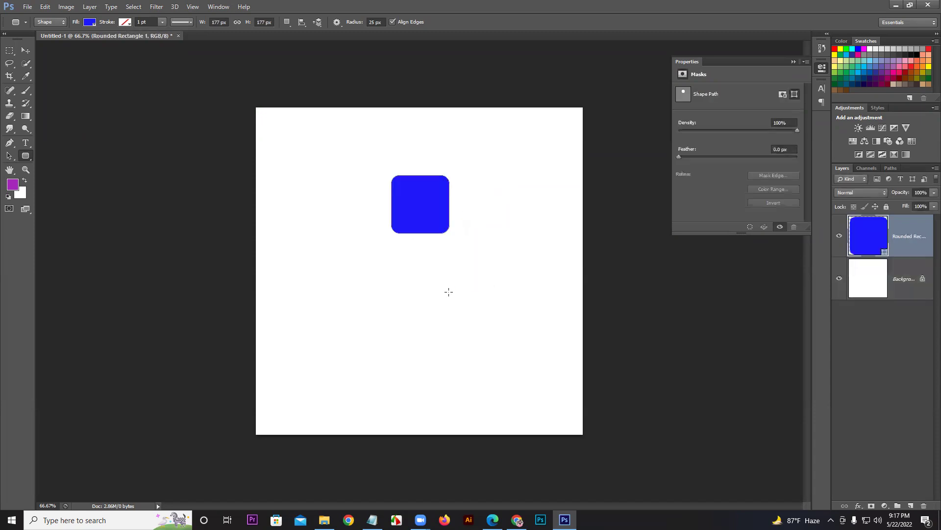
pyautogui.hotkey('ctrl', 'z')
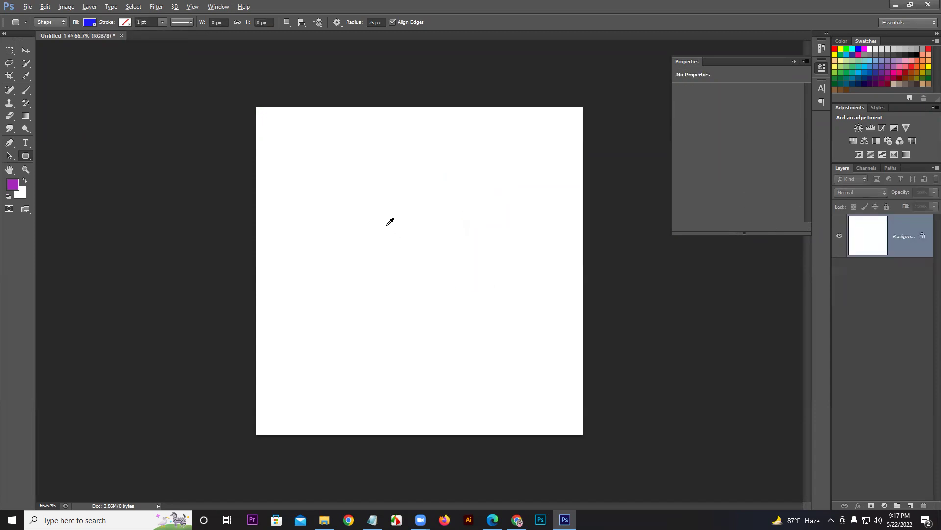
pyautogui.moveTo(378, 214); pyautogui.dragTo(443, 328)
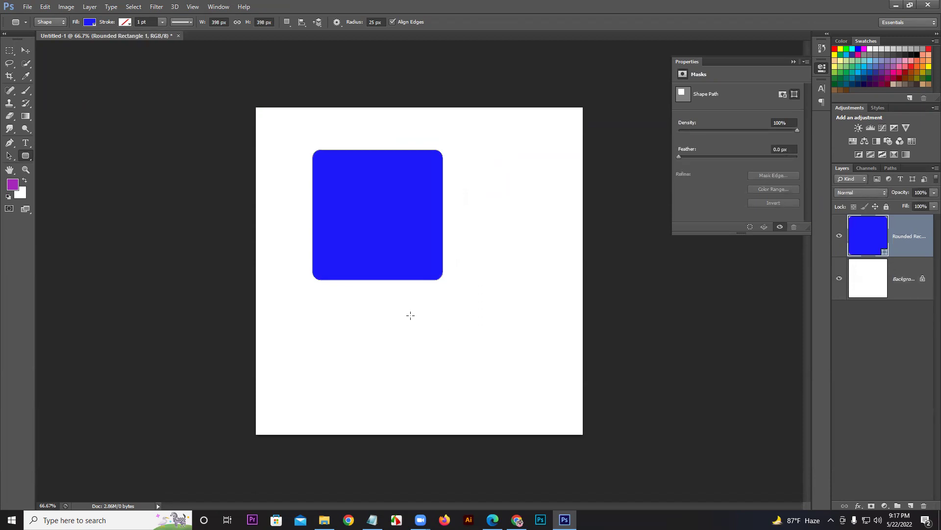
pyautogui.hotkey('ctrl', 'z')
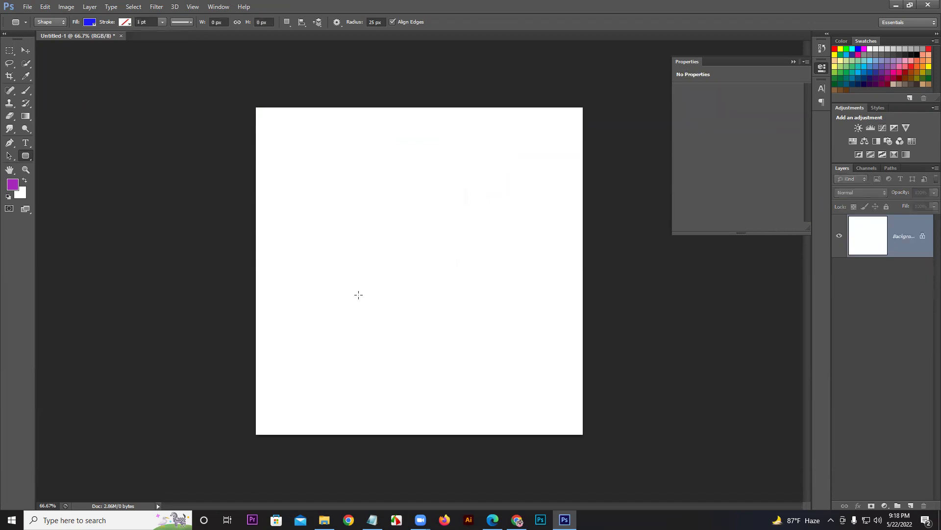
# Choose the Ellipse tool, draw two trial ellipses, and undo them.
pyautogui.click(26, 157)
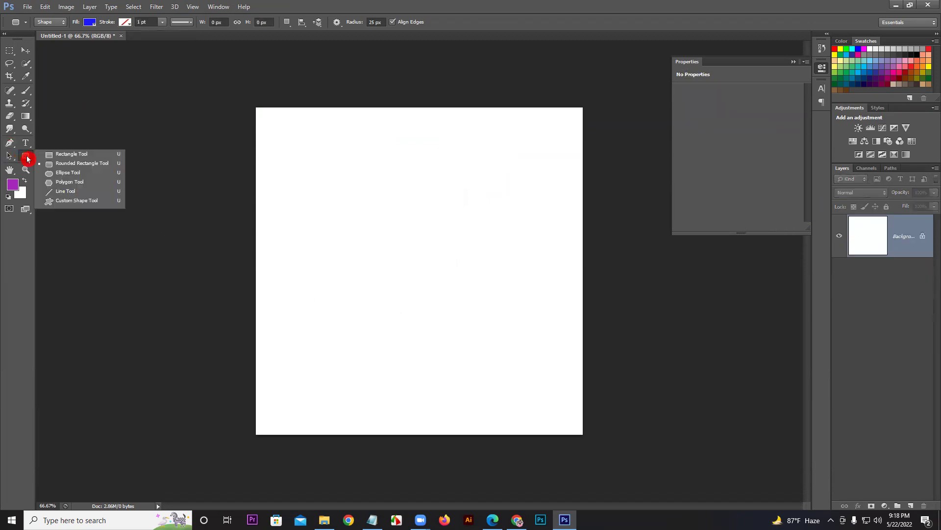
pyautogui.click(64, 173)
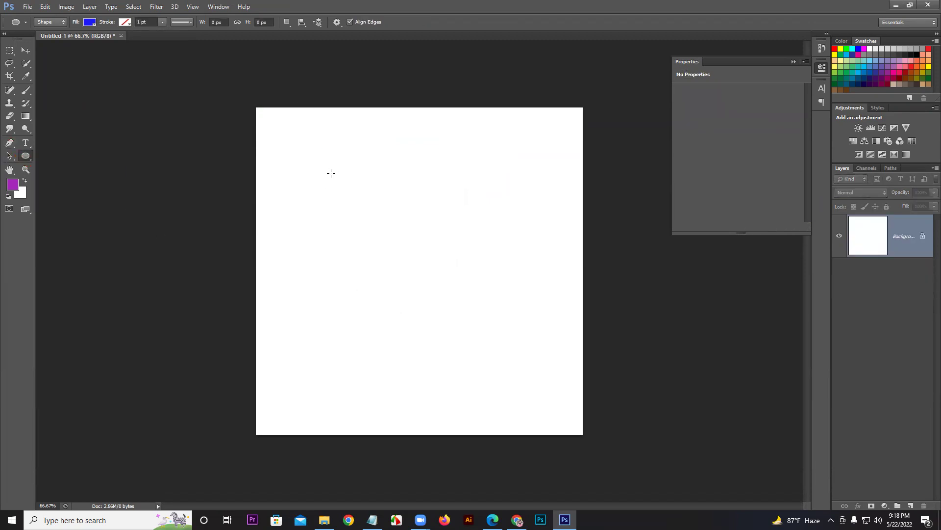
pyautogui.moveTo(326, 170); pyautogui.dragTo(387, 325)
pyautogui.moveTo(410, 173); pyautogui.dragTo(547, 344)
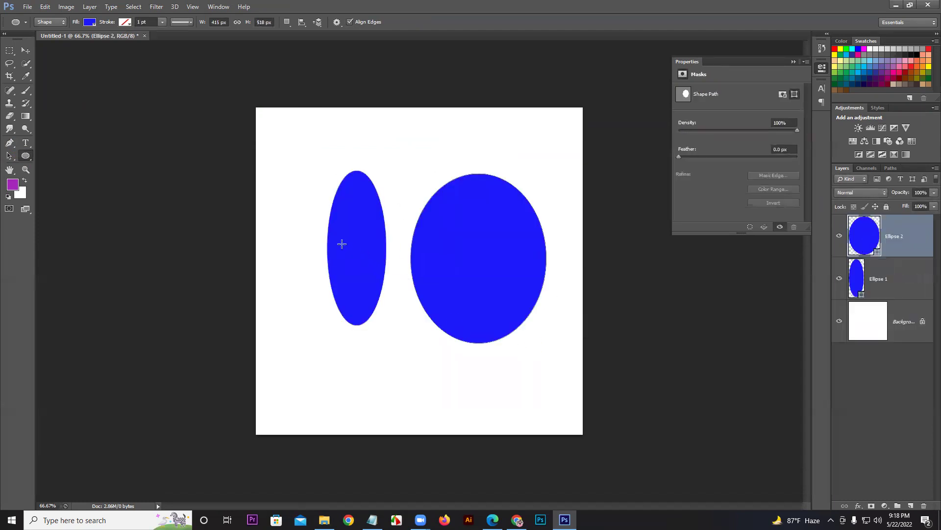
pyautogui.hotkey('ctrl', 'alt', 'z')
pyautogui.hotkey('ctrl', 'alt', 'z')
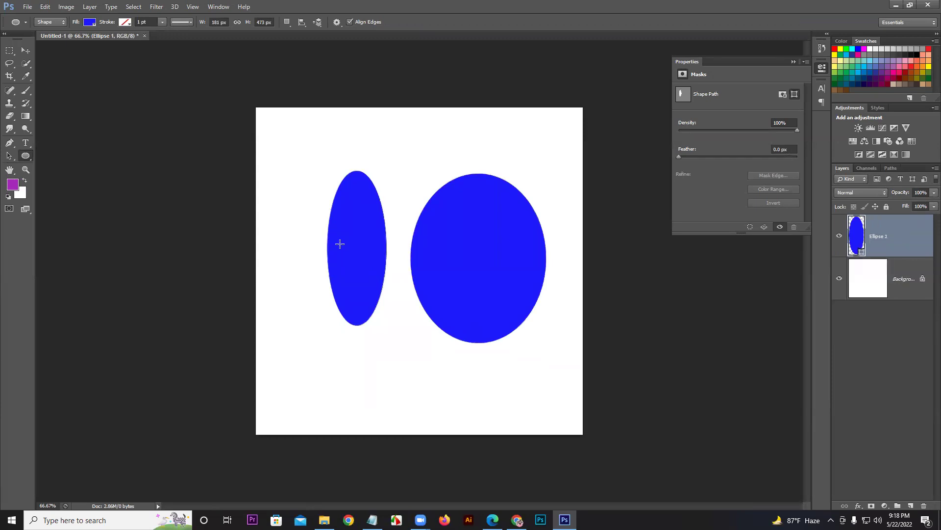
# Draw and undo two circles, then open Create Ellipse at 100 × 100 px.
pyautogui.moveTo(326, 197); pyautogui.dragTo(447, 382)
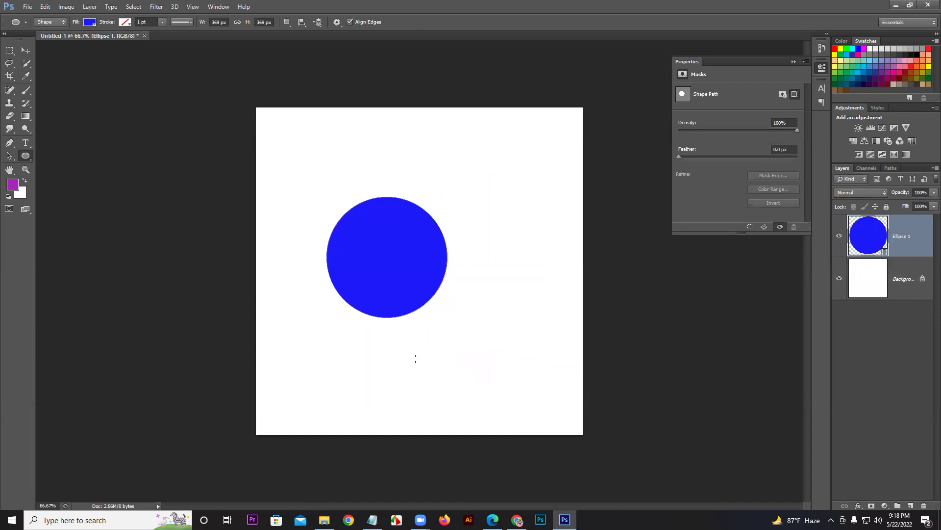
pyautogui.hotkey('ctrl', 'alt', 'z')
pyautogui.moveTo(376, 204); pyautogui.dragTo(467, 457)
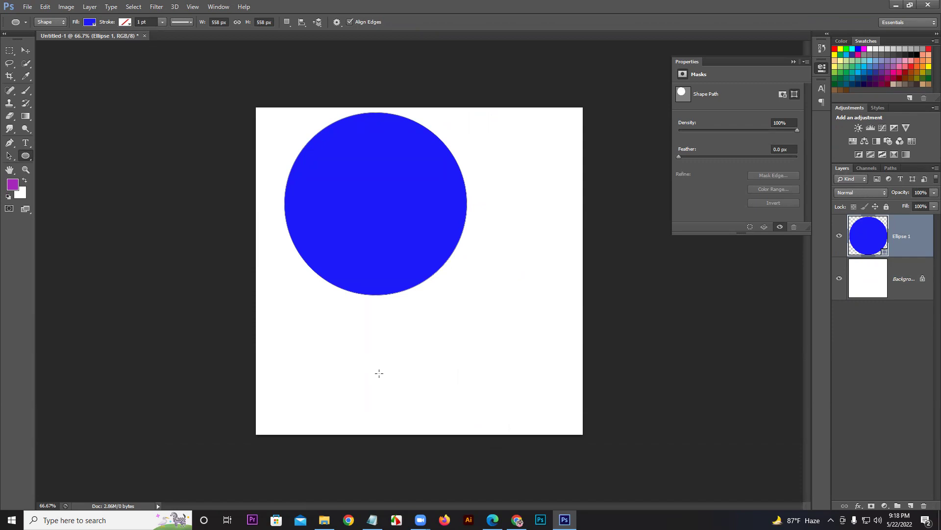
pyautogui.hotkey('ctrl', 'z')
pyautogui.click(372, 202)
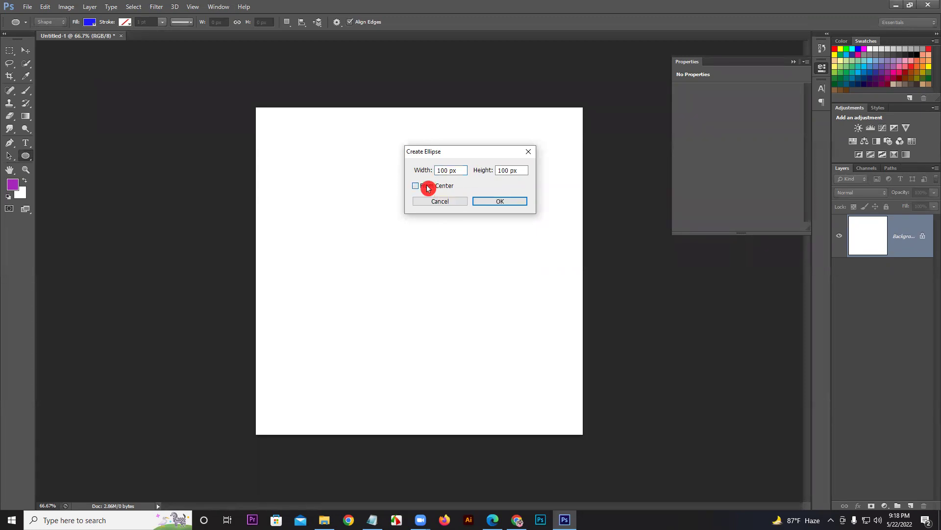
# Create a 100 px circle and several trial ellipses, then undo them all.
pyautogui.click(500, 201)
pyautogui.moveTo(367, 83); pyautogui.dragTo(472, 255)
pyautogui.moveTo(548, 133)
pyautogui.mouseDown()
pyautogui.moveTo(439, 311)
pyautogui.moveTo(440, 303)
pyautogui.mouseUp()
pyautogui.moveTo(340, 322)
pyautogui.mouseDown()
pyautogui.moveTo(394, 373)
pyautogui.moveTo(459, 406)
pyautogui.mouseUp()
pyautogui.moveTo(464, 336); pyautogui.dragTo(516, 422)
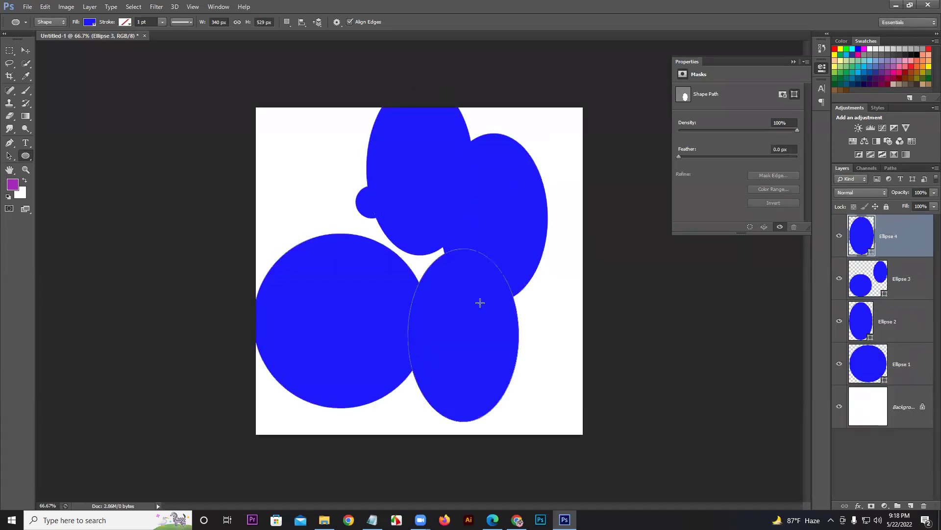
pyautogui.moveTo(328, 157)
pyautogui.mouseDown()
pyautogui.moveTo(389, 201)
pyautogui.moveTo(384, 224)
pyautogui.mouseUp()
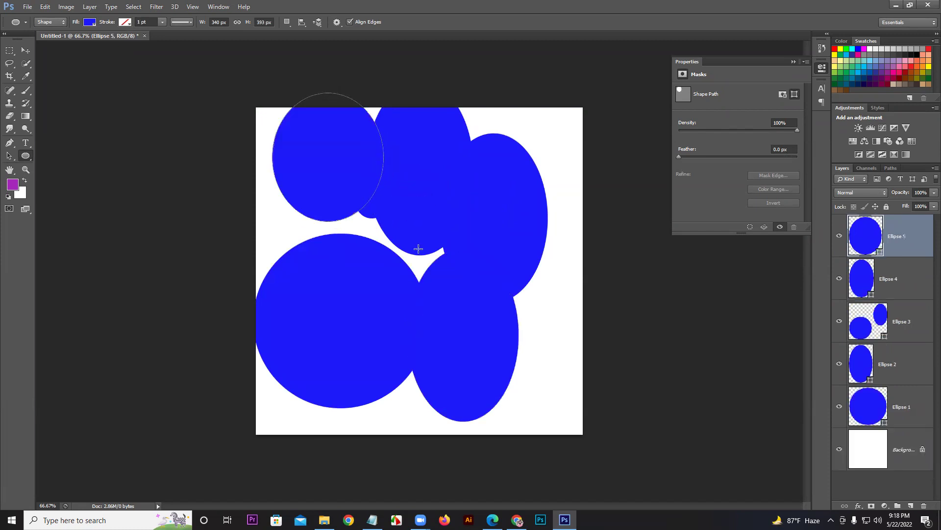
pyautogui.hotkey('ctrl', 'z')
pyautogui.hotkey('ctrl', 'alt', 'z')
pyautogui.hotkey('ctrl', 'alt', 'z')
pyautogui.hotkey('ctrl', 'alt', 'z')
pyautogui.hotkey('ctrl', 'alt', 'z')
pyautogui.hotkey('ctrl', 'alt', 'z')
pyautogui.hotkey('ctrl', 'alt', 'z')
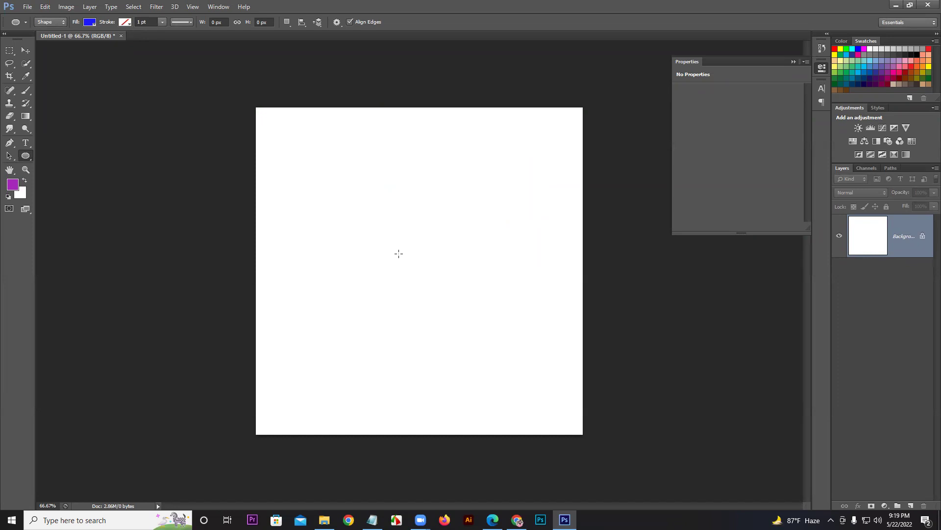
# Create a 100 px circle from the Create Ellipse dialog with From Center toggled, then undo it.
pyautogui.click(385, 208)
pyautogui.click(427, 190)
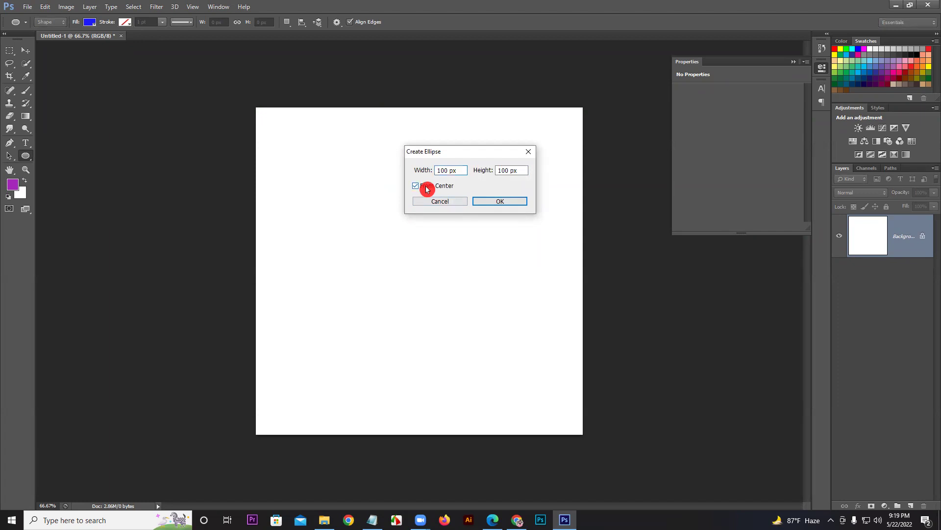
pyautogui.click(466, 201)
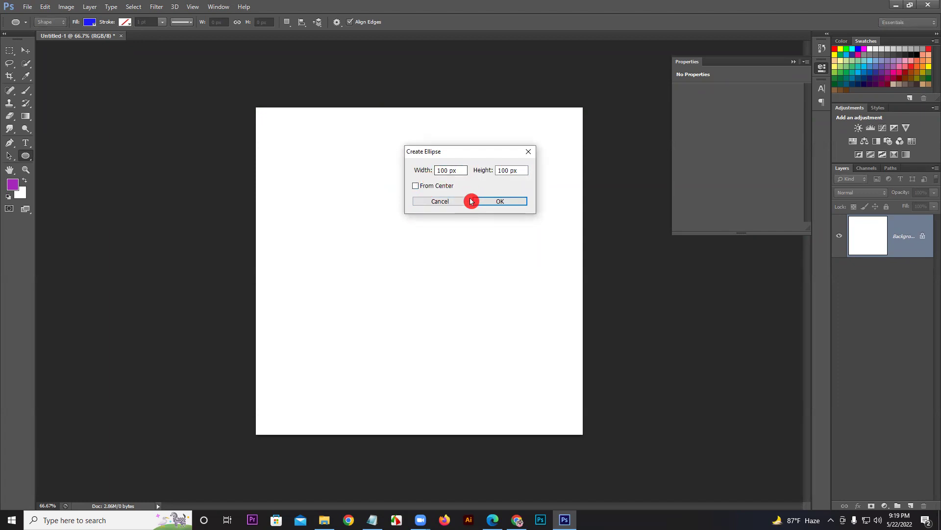
pyautogui.click(478, 201)
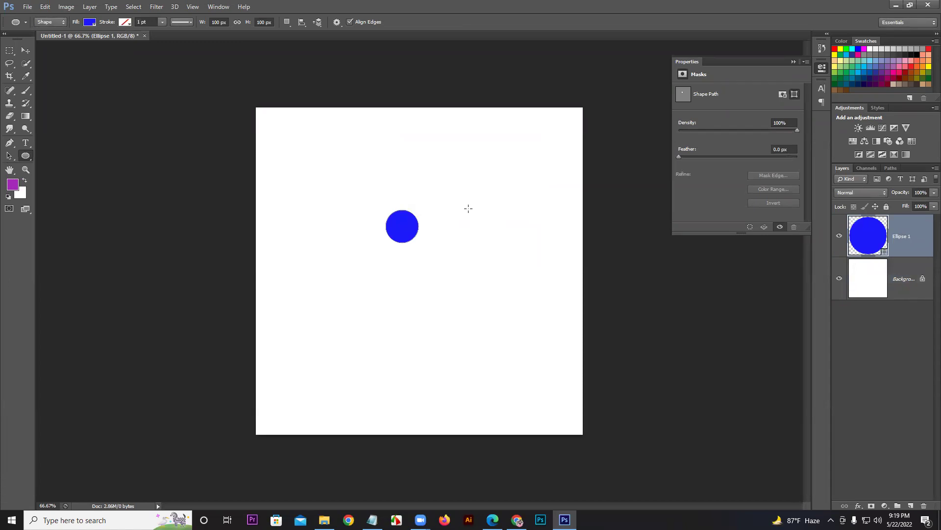
pyautogui.hotkey('ctrl', 'z')
# Draw one tall 354 × 475 px blue ellipse mid-canvas, then switch to the Rectangle tool.
pyautogui.moveTo(371, 159); pyautogui.dragTo(487, 313)
pyautogui.click(89, 24)
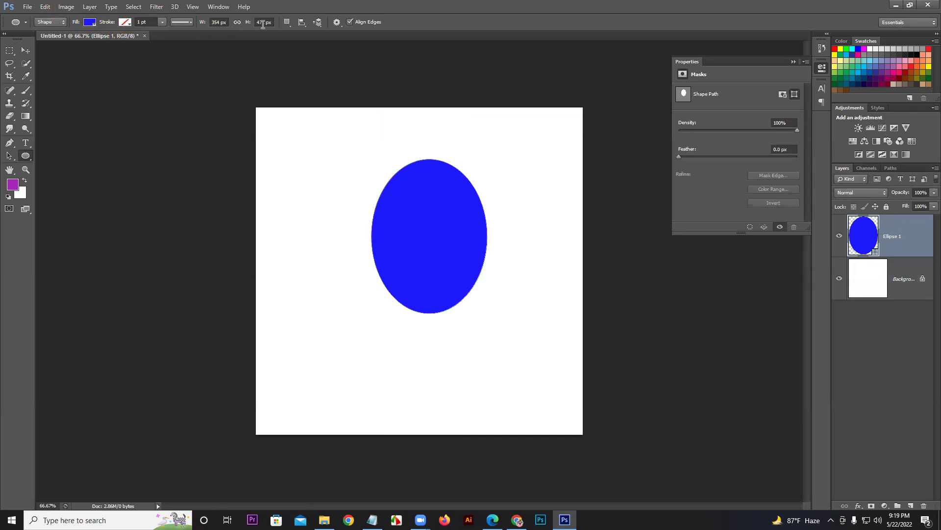
pyautogui.click(288, 22)
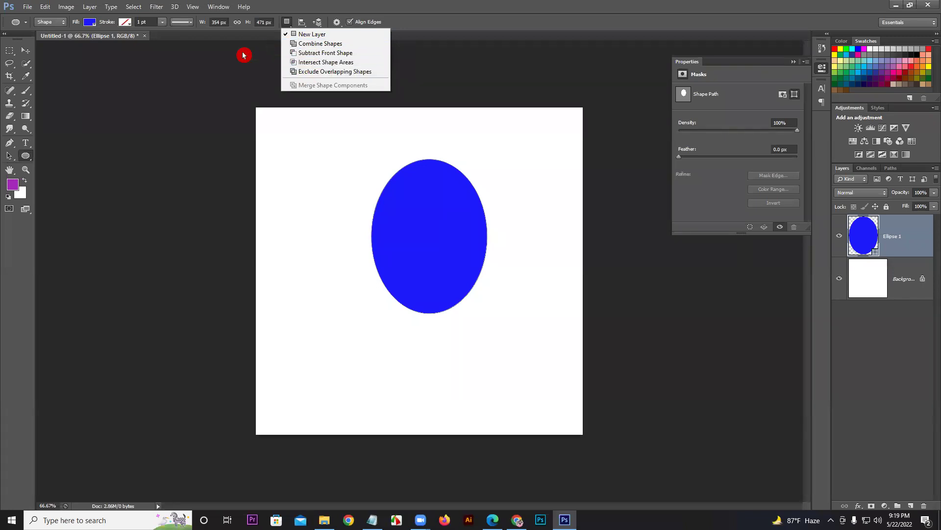
pyautogui.click(23, 159)
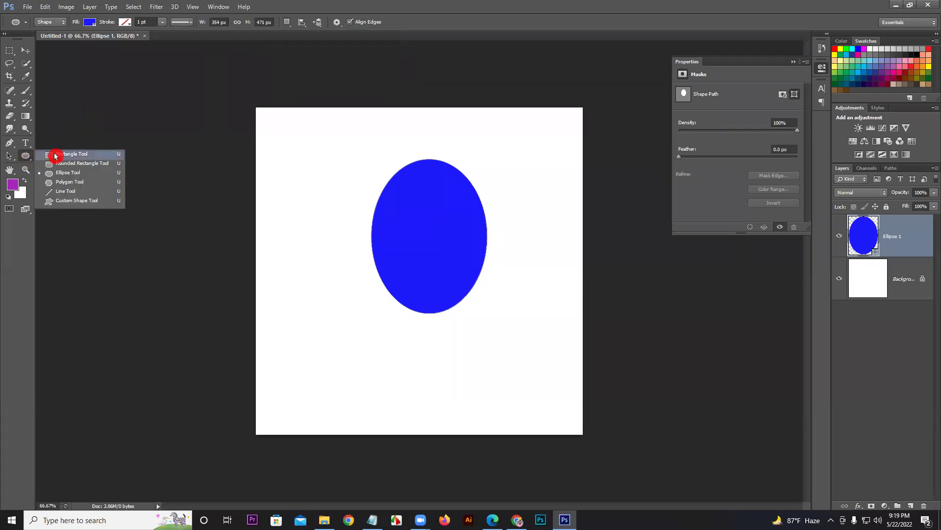
pyautogui.click(54, 158)
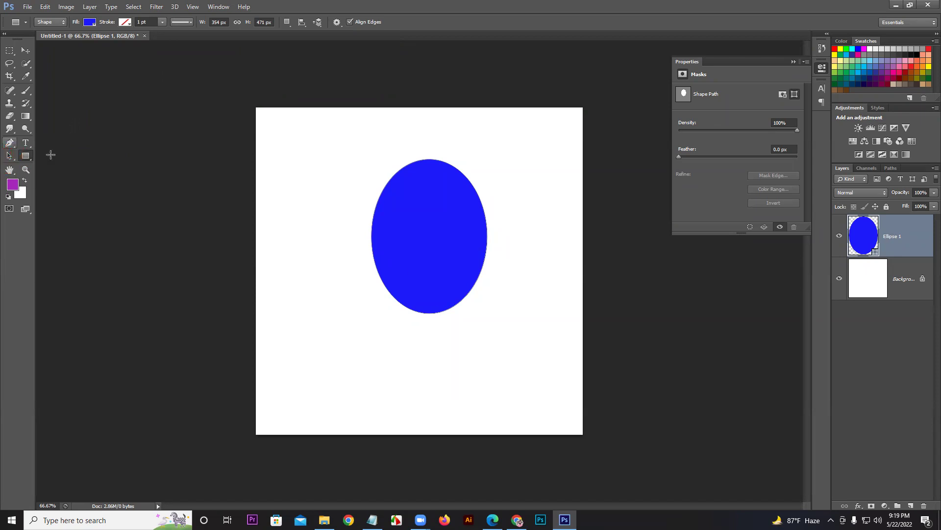
# With Subtract Front Shape, cut a rectangle out of the ellipse's top-right quarter.
pyautogui.click(288, 23)
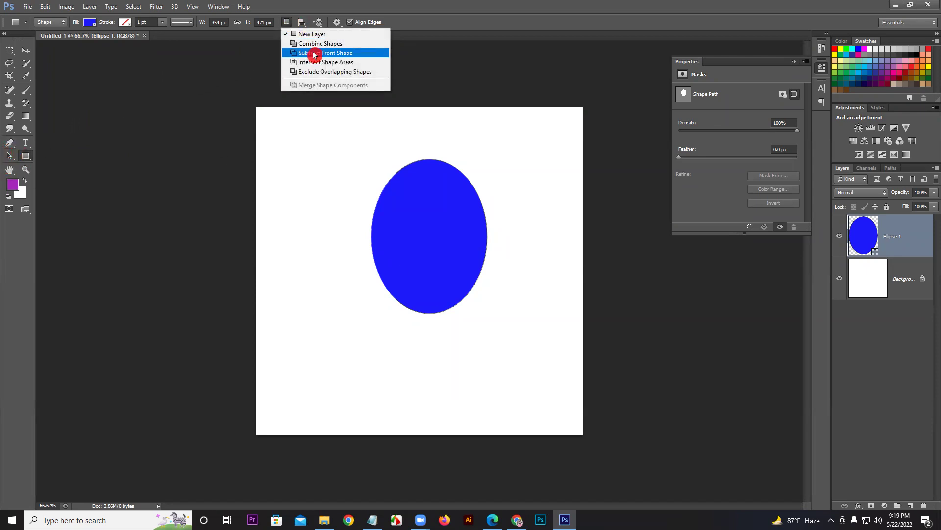
pyautogui.click(313, 53)
pyautogui.moveTo(429, 146); pyautogui.dragTo(515, 231)
# Reposition the cut ellipse with the Move tool, then delete the Ellipse 1 layer.
pyautogui.click(25, 50)
pyautogui.moveTo(448, 254); pyautogui.dragTo(402, 266)
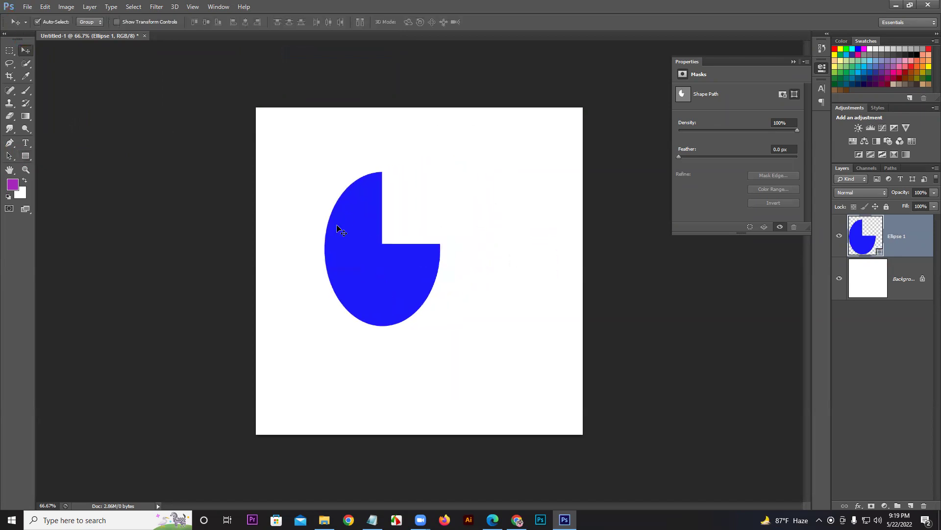
pyautogui.moveTo(363, 206); pyautogui.dragTo(361, 203)
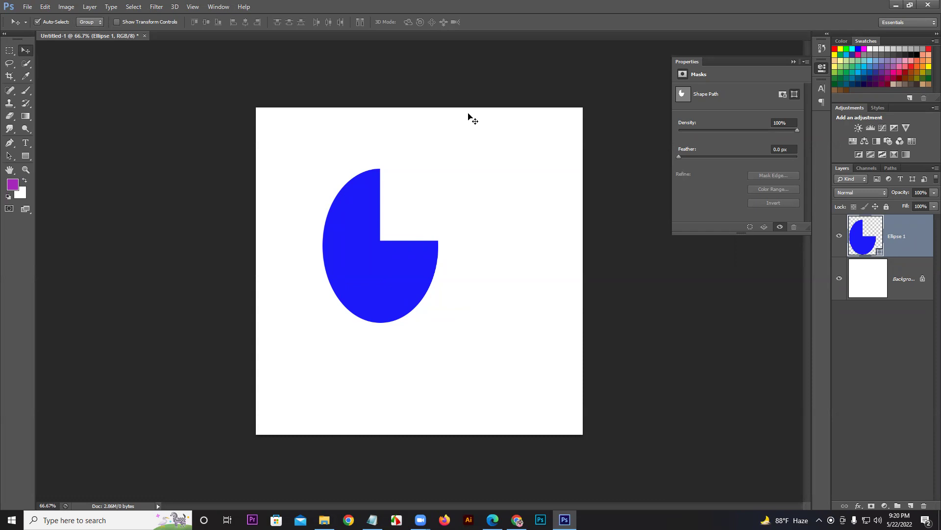
pyautogui.press('Delete')
pyautogui.click(673, 191)
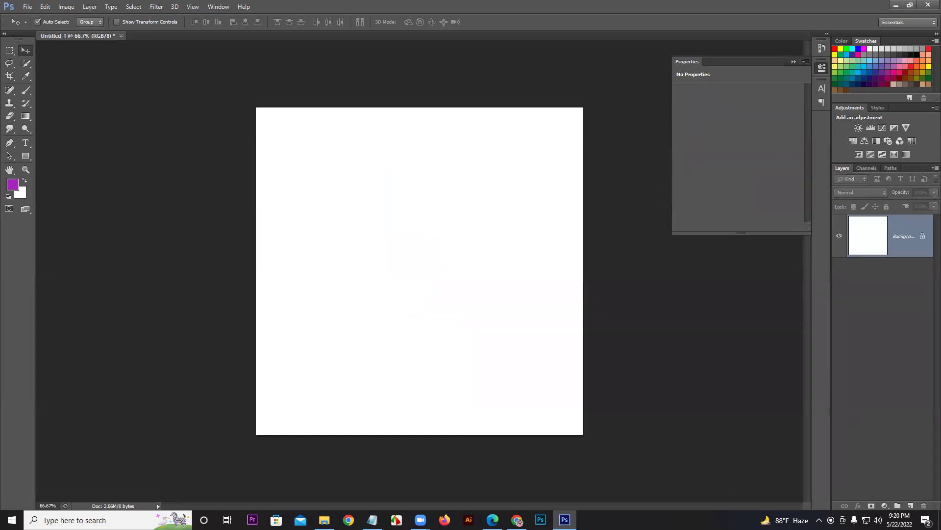
# Choose the Polygon tool, draw a 5-sided blue pentagon, then undo it.
pyautogui.click(27, 160)
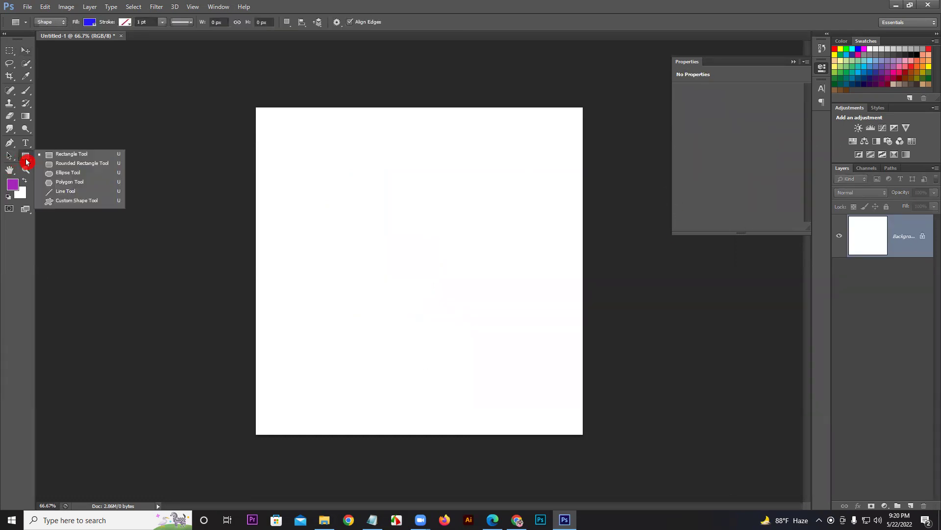
pyautogui.click(58, 183)
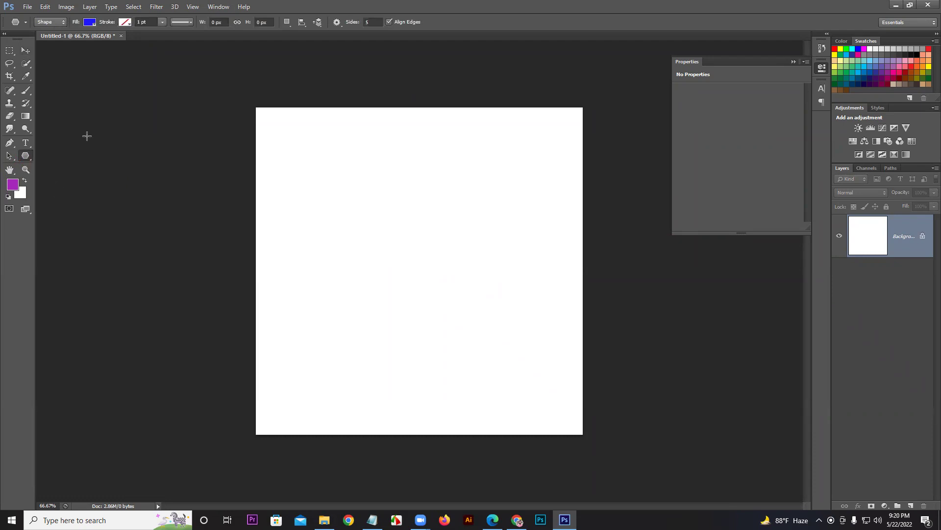
pyautogui.click(202, 34)
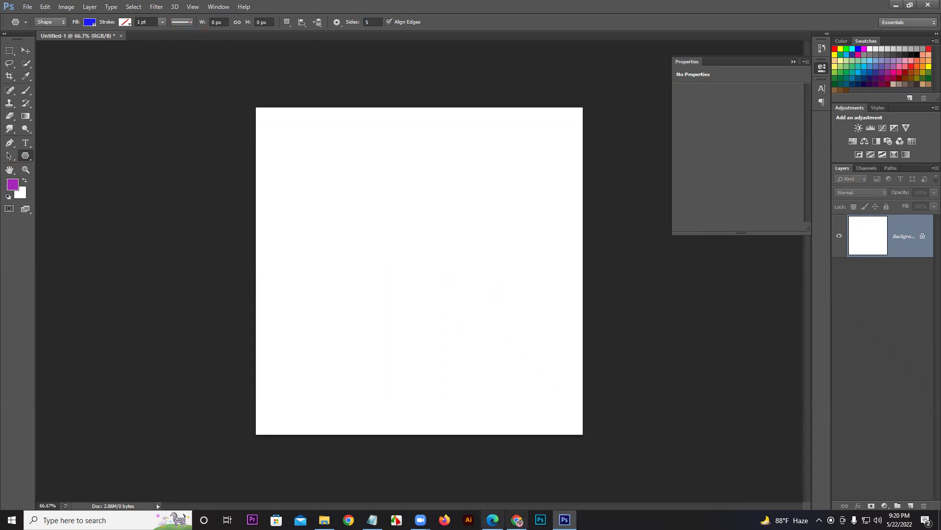
pyautogui.click(362, 22)
pyautogui.click(364, 27)
pyautogui.moveTo(401, 242); pyautogui.dragTo(454, 307)
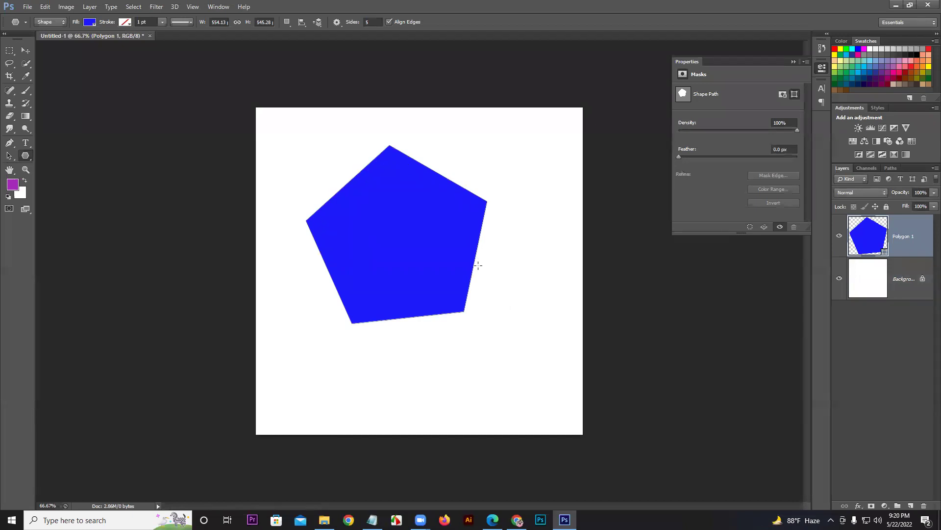
pyautogui.hotkey('ctrl', 'z')
# Set Sides to 6, draw a blue hexagon, then undo it.
pyautogui.click(376, 21)
pyautogui.write('6')
pyautogui.press('Return')
pyautogui.moveTo(349, 164); pyautogui.dragTo(380, 191)
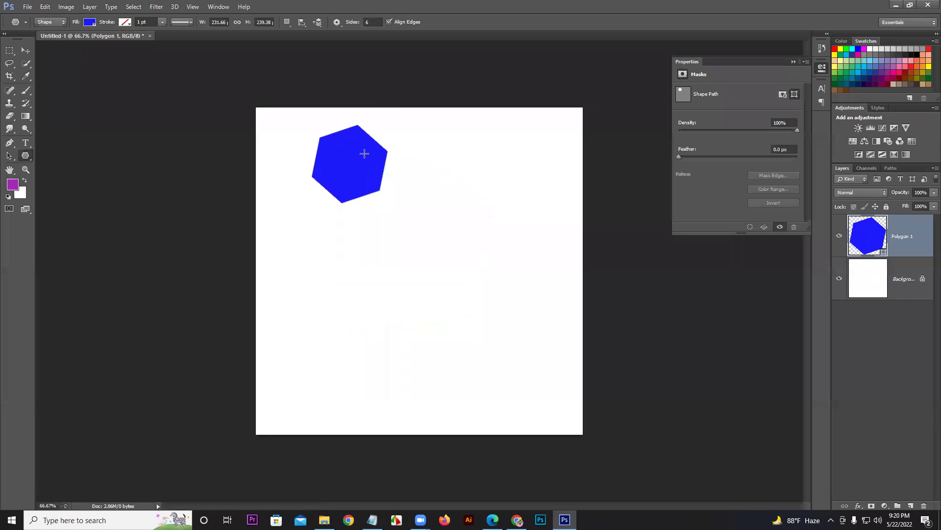
pyautogui.hotkey('ctrl', 'z')
# Set Sides to 3, draw a blue triangle, then undo it.
pyautogui.click(372, 22)
pyautogui.write('3')
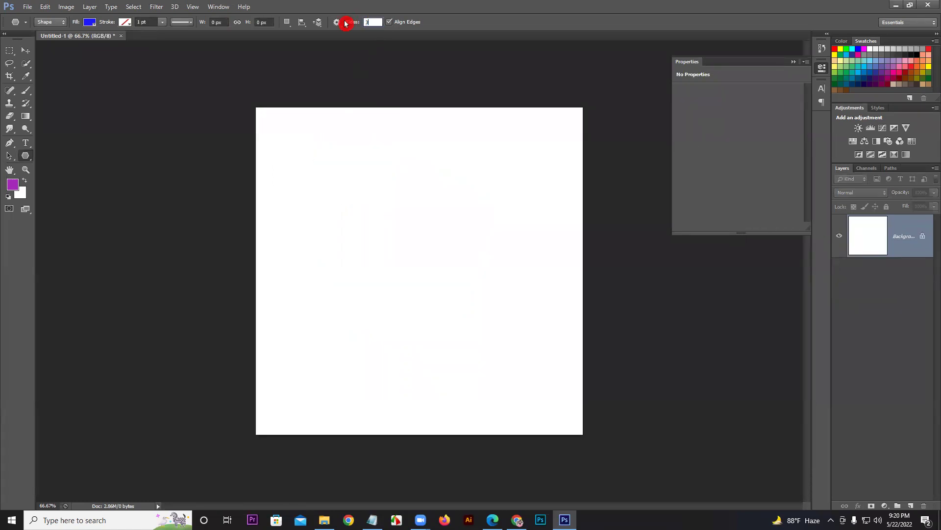
pyautogui.press('Return')
pyautogui.moveTo(352, 188)
pyautogui.mouseDown()
pyautogui.moveTo(426, 261)
pyautogui.moveTo(391, 201)
pyautogui.moveTo(413, 242)
pyautogui.moveTo(425, 227)
pyautogui.mouseUp()
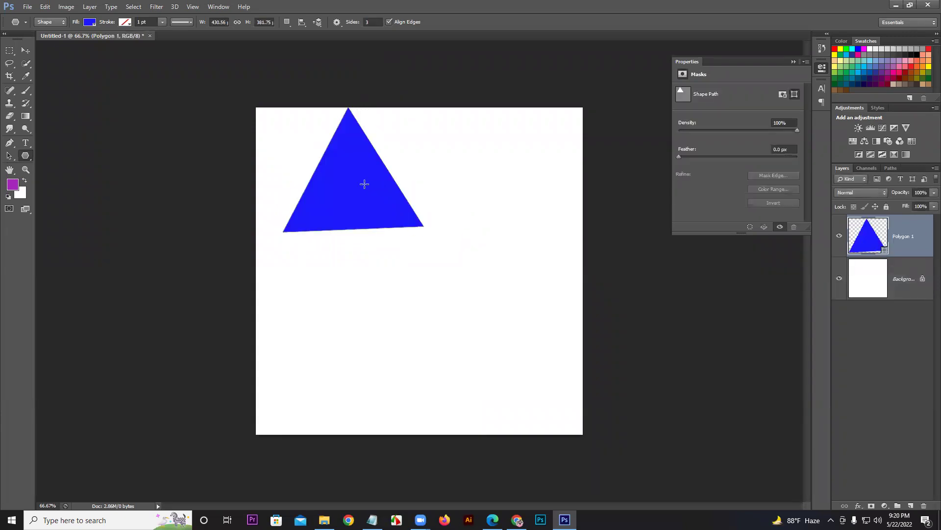
pyautogui.hotkey('ctrl', 'z')
# Set Sides to 15 and draw a large blue 15-sided polygon.
pyautogui.click(372, 22)
pyautogui.click(338, 25)
pyautogui.write('15')
pyautogui.press('Return')
pyautogui.moveTo(350, 209); pyautogui.dragTo(410, 281)
pyautogui.click(30, 153)
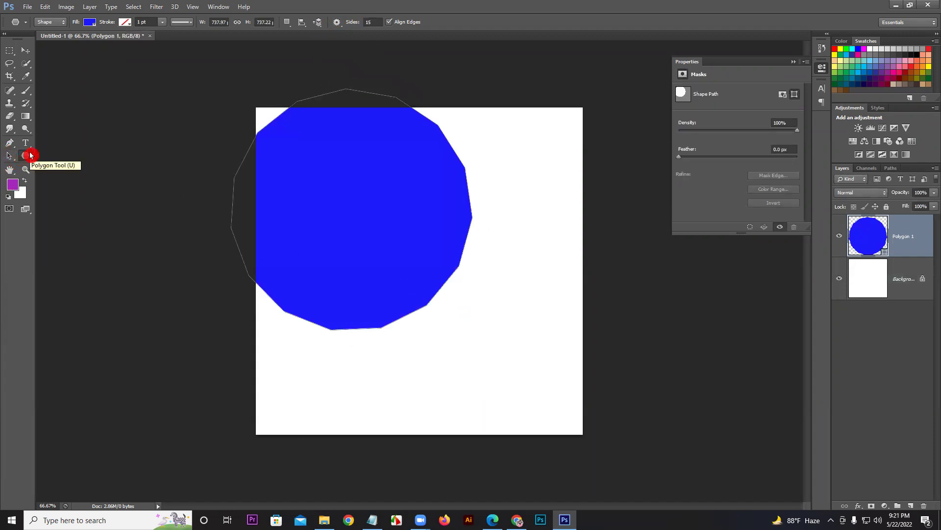
# Undo the 15-sided polygon, create a star polygon from the canvas dialog, then undo it.
pyautogui.hotkey('ctrl', 'z')
pyautogui.click(351, 229)
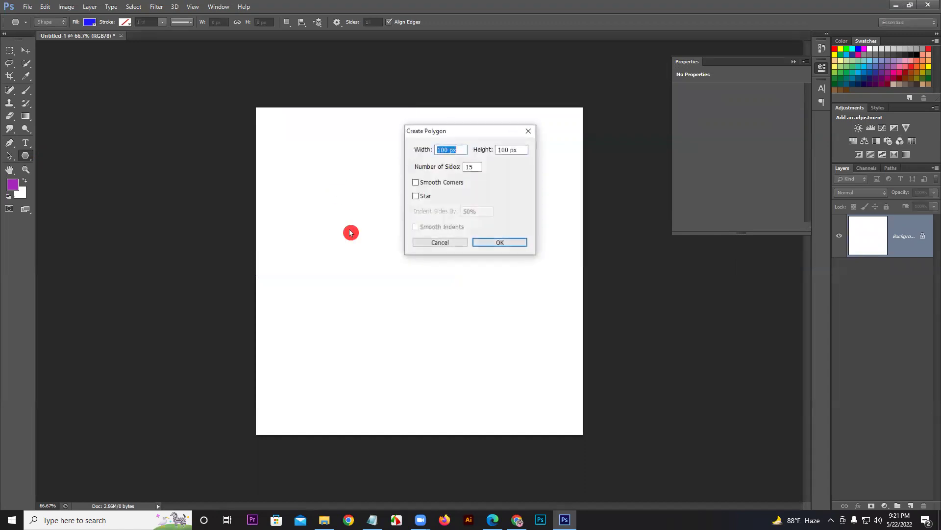
pyautogui.click(470, 213)
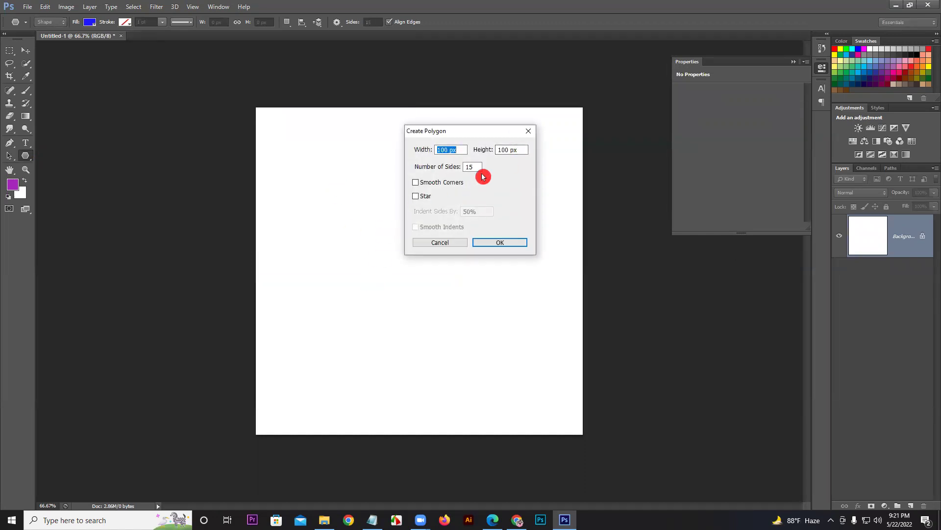
pyautogui.click(425, 197)
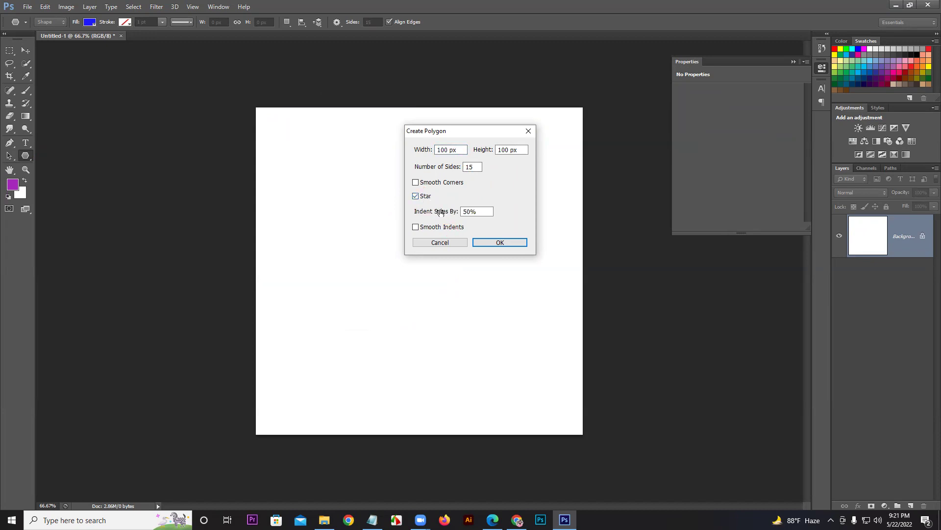
pyautogui.click(488, 243)
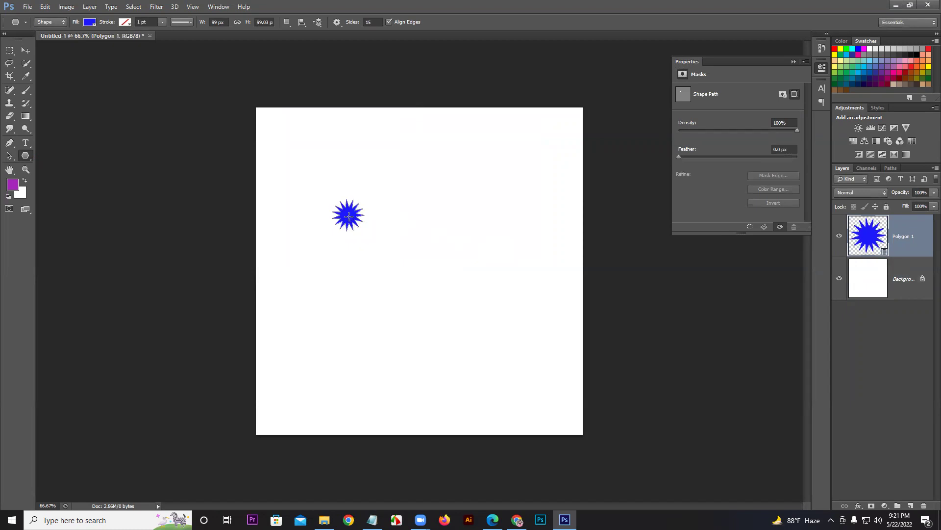
pyautogui.hotkey('ctrl', 'z')
# Create a 500 × 500 px six-pointed blue star, then undo it.
pyautogui.click(387, 202)
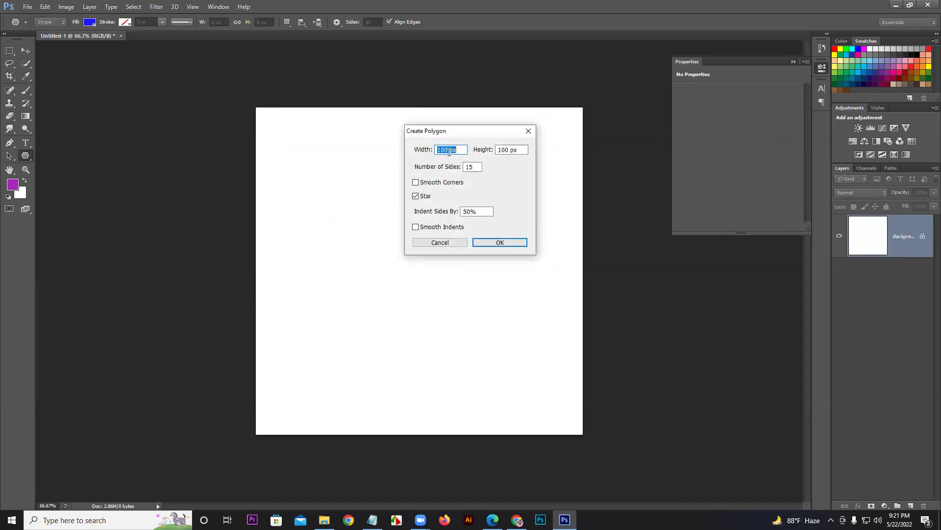
pyautogui.write('500')
pyautogui.press('Tab')
pyautogui.write('500')
pyautogui.press('Tab')
pyautogui.write('6')
pyautogui.click(493, 244)
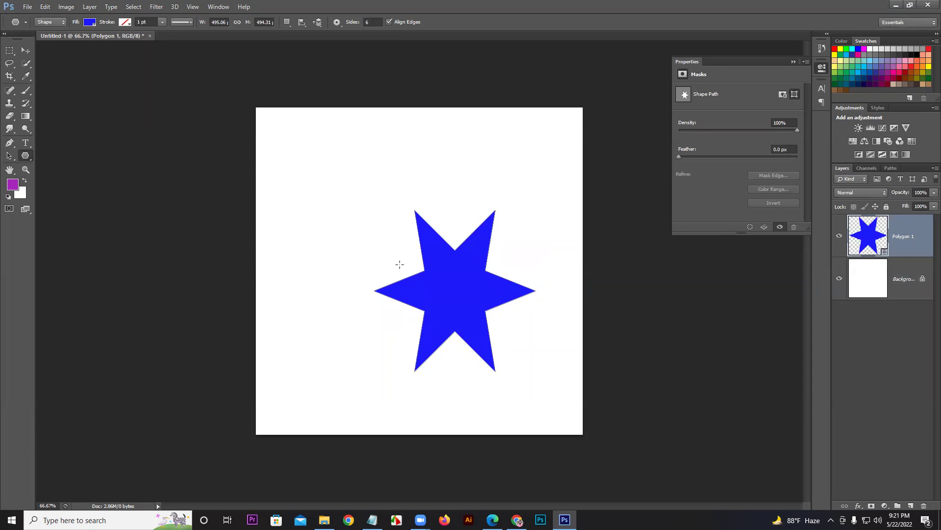
pyautogui.hotkey('ctrl', 'z')
pyautogui.click(32, 155)
pyautogui.moveTo(32, 156); pyautogui.dragTo(76, 196)
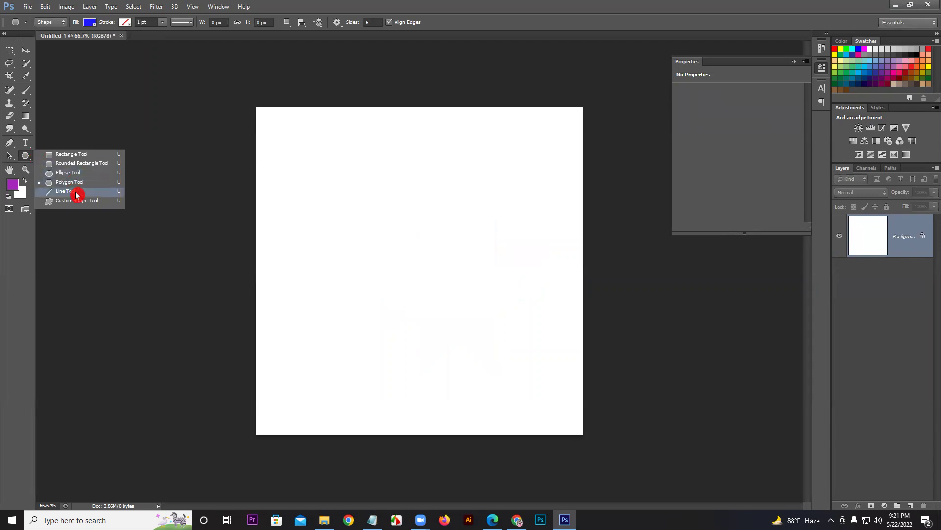
# Choose the Line Tool and draw a thin vertical line down the canvas.
pyautogui.click(76, 195)
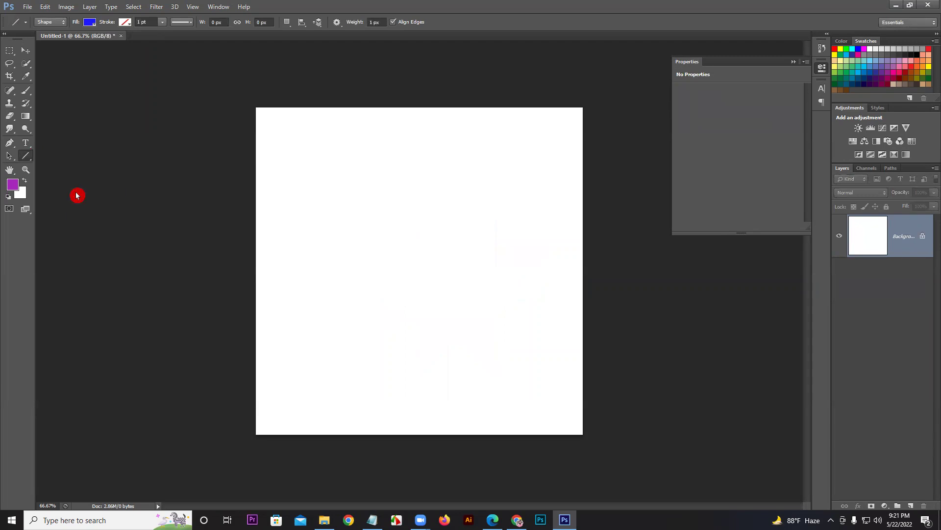
pyautogui.moveTo(13, 51)
pyautogui.mouseDown()
pyautogui.moveTo(63, 77)
pyautogui.moveTo(23, 160)
pyautogui.mouseUp()
pyautogui.click(24, 157)
pyautogui.click(322, 517)
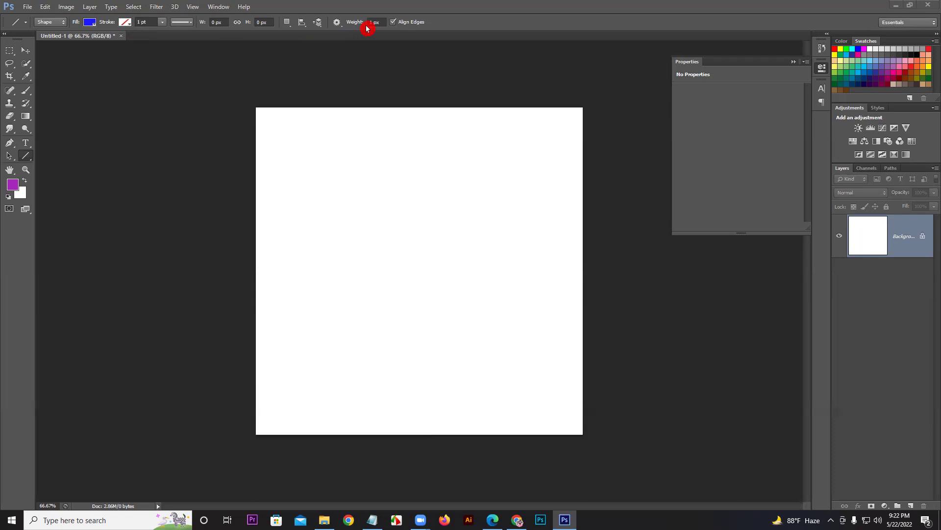
pyautogui.click(384, 23)
pyautogui.moveTo(374, 143); pyautogui.dragTo(400, 414)
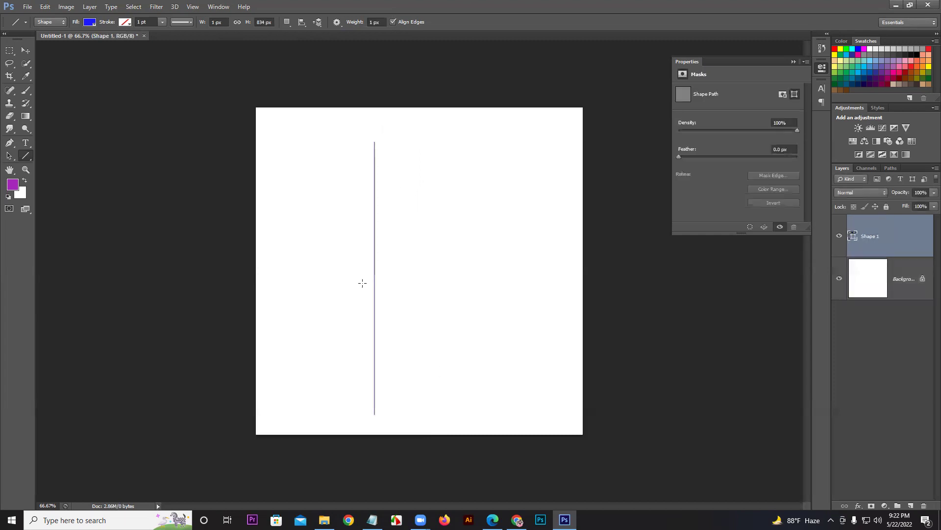
pyautogui.click(26, 50)
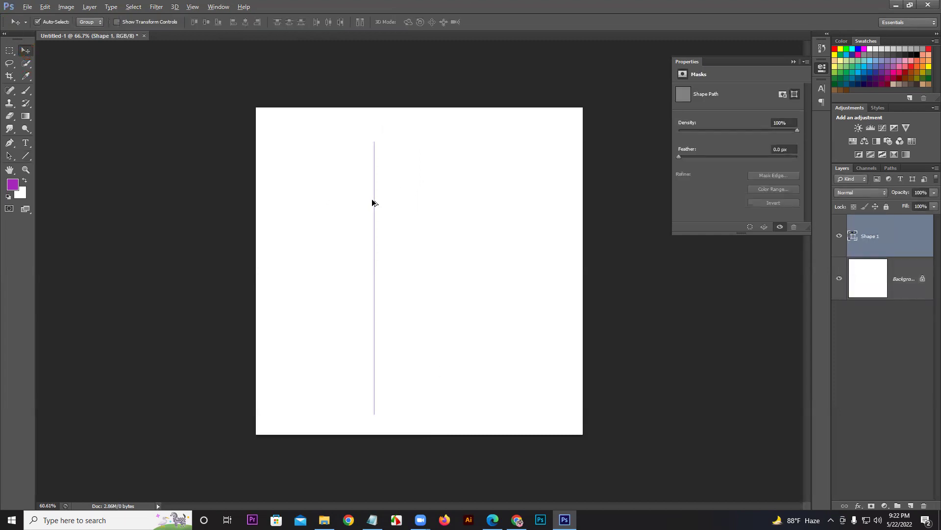
# Zoom in to inspect the thin line, then undo it.
pyautogui.keyDown('alt'); pyautogui.scroll(-1, 373, 202); pyautogui.keyUp('alt')
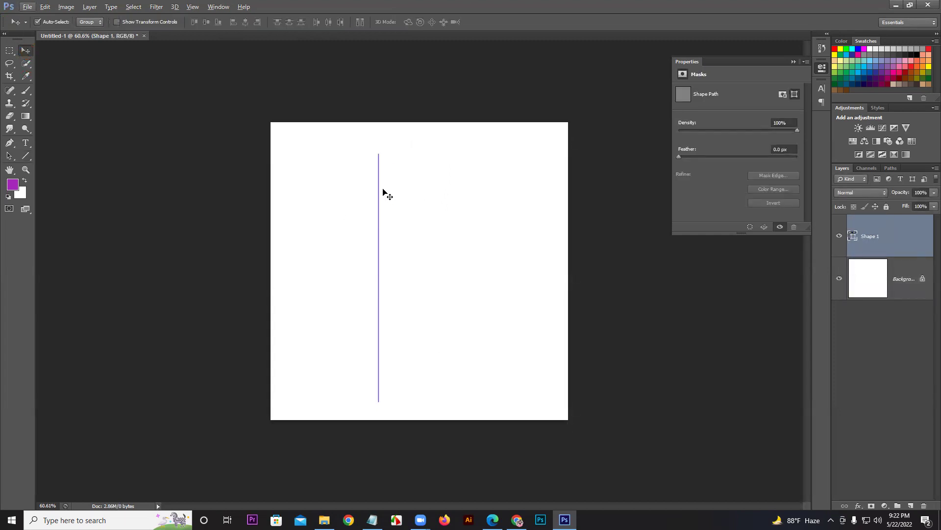
pyautogui.click(26, 170)
pyautogui.moveTo(383, 290); pyautogui.dragTo(510, 124)
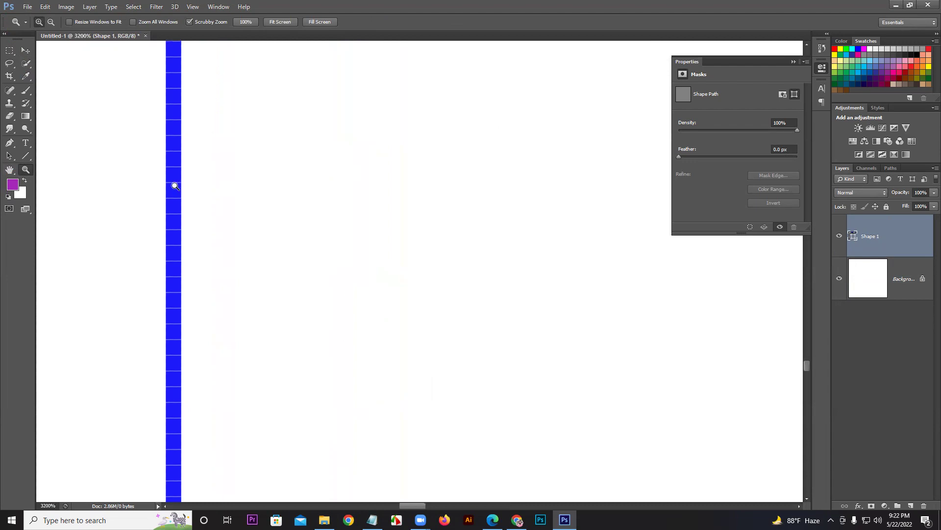
pyautogui.moveTo(204, 141); pyautogui.dragTo(138, 140)
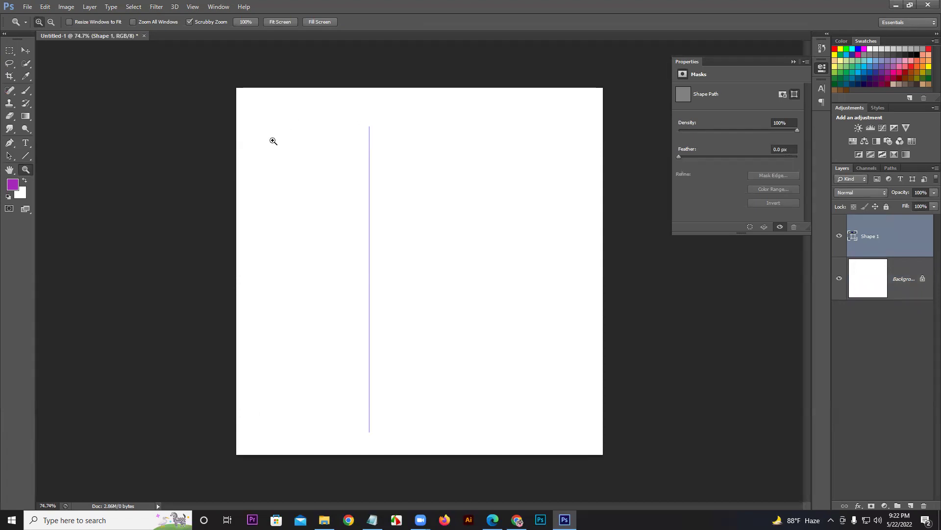
pyautogui.hotkey('ctrl', 'z')
# Set the line weight to 4 px and draw a thicker vertical line.
pyautogui.click(26, 156)
pyautogui.click(381, 21)
pyautogui.write('3')
pyautogui.press('Return')
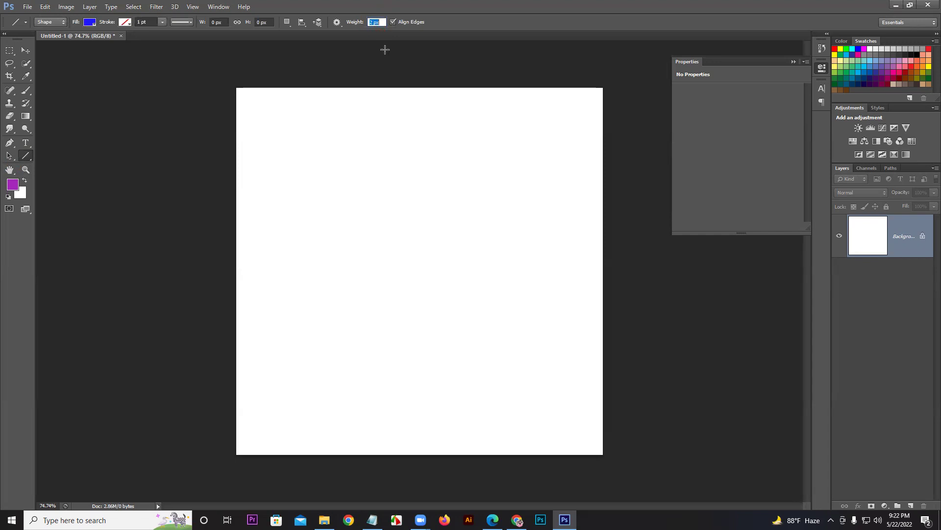
pyautogui.press('Return')
pyautogui.moveTo(398, 109)
pyautogui.mouseDown()
pyautogui.moveTo(411, 247)
pyautogui.moveTo(405, 435)
pyautogui.mouseUp()
# Zoom in to pixel level to inspect the 4 px line.
pyautogui.press('z')
pyautogui.moveTo(416, 300); pyautogui.dragTo(458, 115)
pyautogui.moveTo(395, 196); pyautogui.dragTo(431, 201)
pyautogui.moveTo(241, 323); pyautogui.dragTo(358, 289)
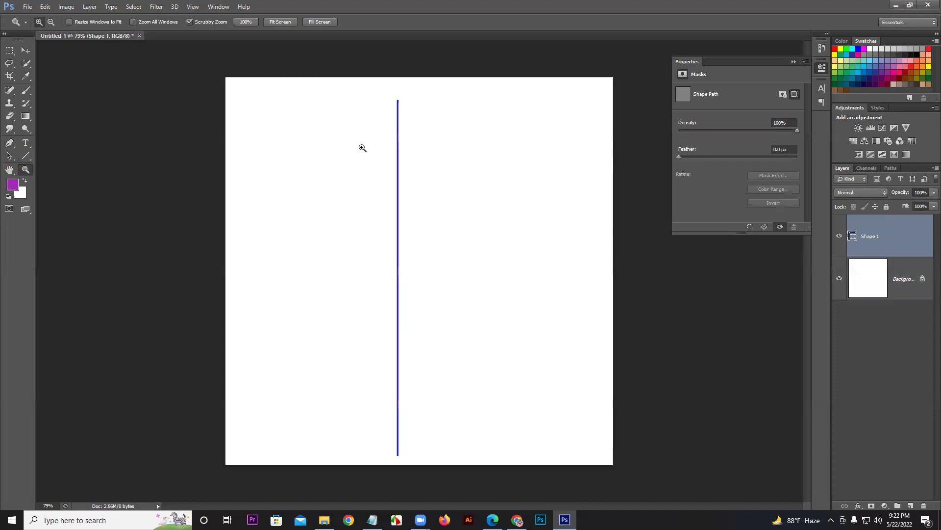
# Undo the thick line, draw a closed blue freeform shape with the Pen tool, then delete it.
pyautogui.hotkey('ctrl', 'z')
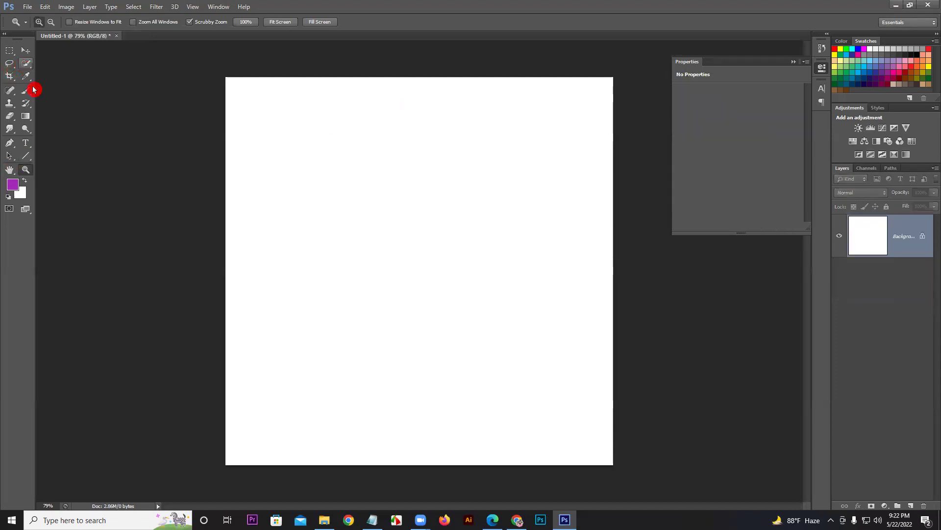
pyautogui.click(27, 156)
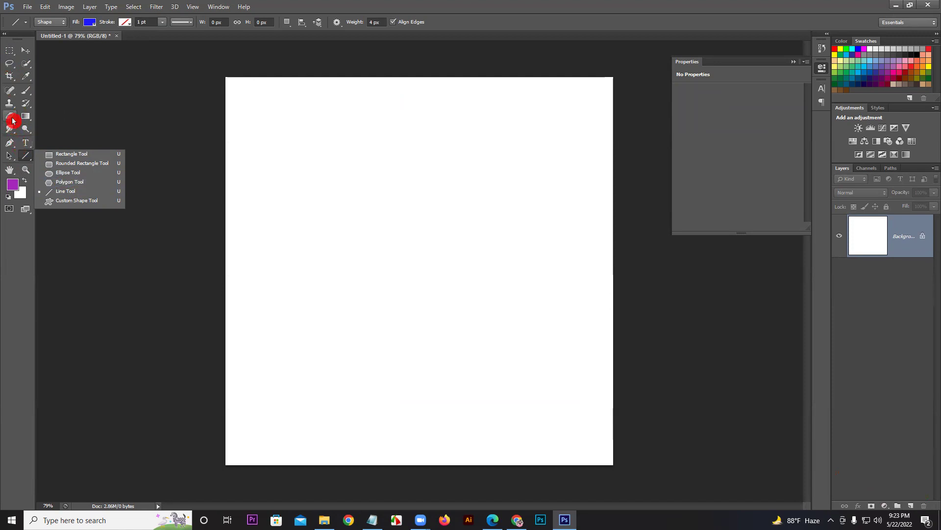
pyautogui.click(11, 144)
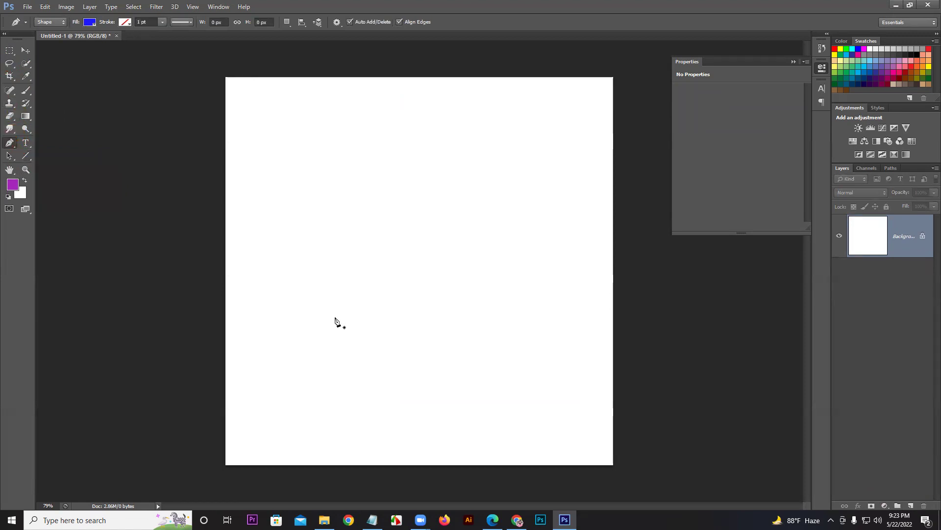
pyautogui.click(219, 251)
pyautogui.click(421, 463)
pyautogui.click(244, 482)
pyautogui.click(185, 406)
pyautogui.click(232, 245)
pyautogui.click(219, 251)
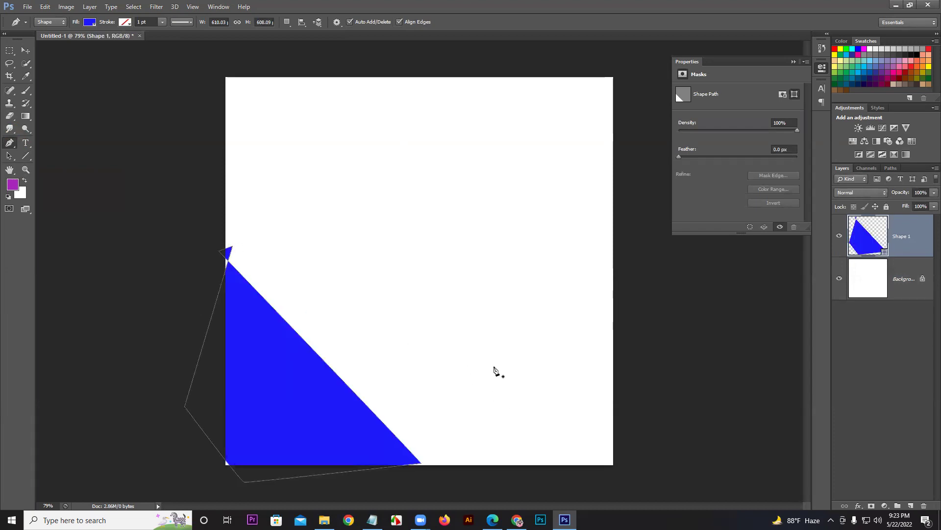
pyautogui.press('Delete')
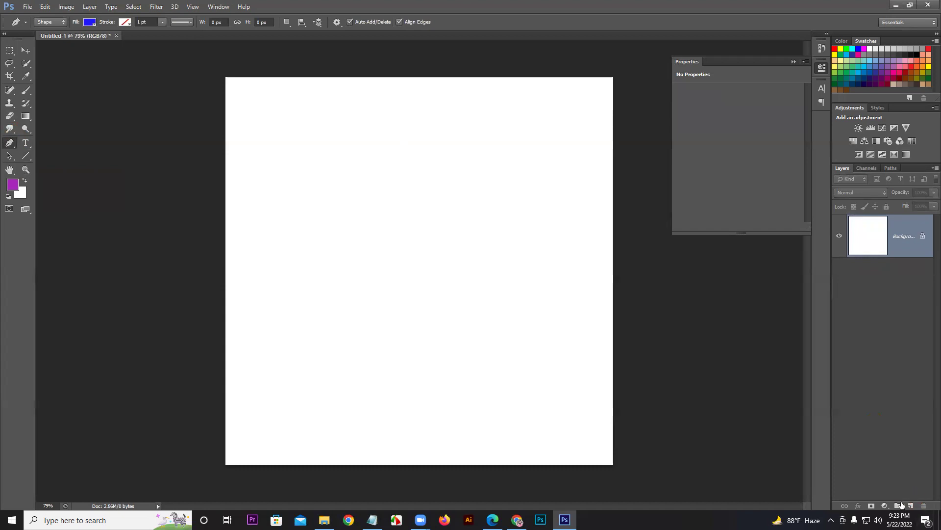
pyautogui.click(21, 167)
# Draw and undo a diagonal test line and a near-horizontal test line.
pyautogui.click(26, 156)
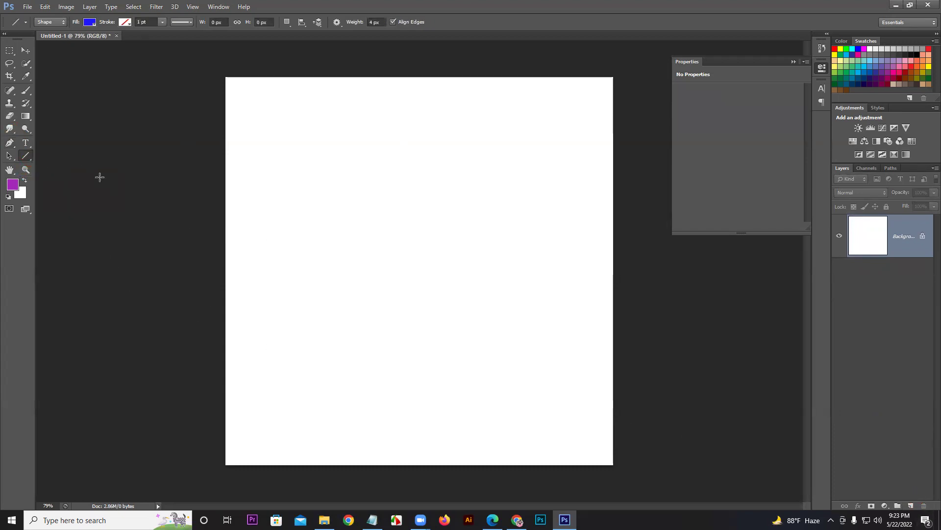
pyautogui.moveTo(231, 322); pyautogui.dragTo(417, 374)
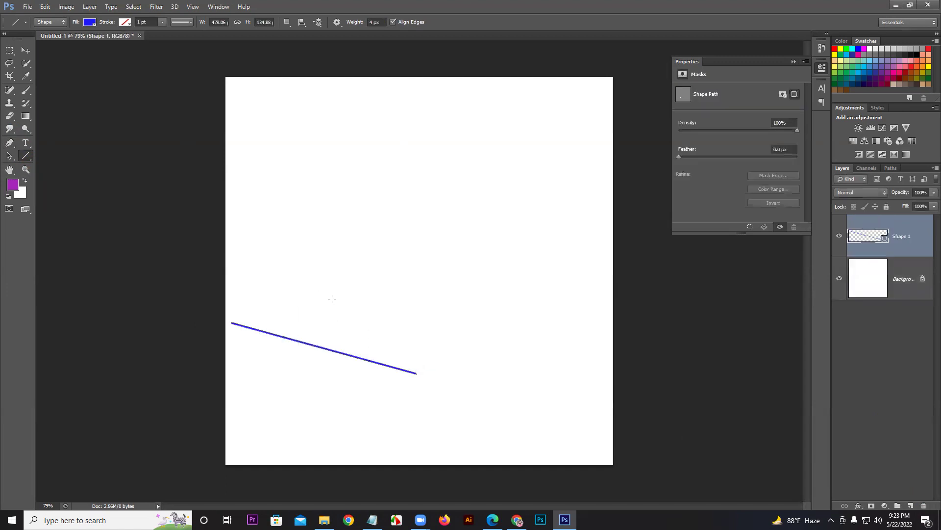
pyautogui.hotkey('ctrl', 'z')
pyautogui.moveTo(215, 435)
pyautogui.mouseDown()
pyautogui.moveTo(475, 447)
pyautogui.moveTo(491, 432)
pyautogui.mouseUp()
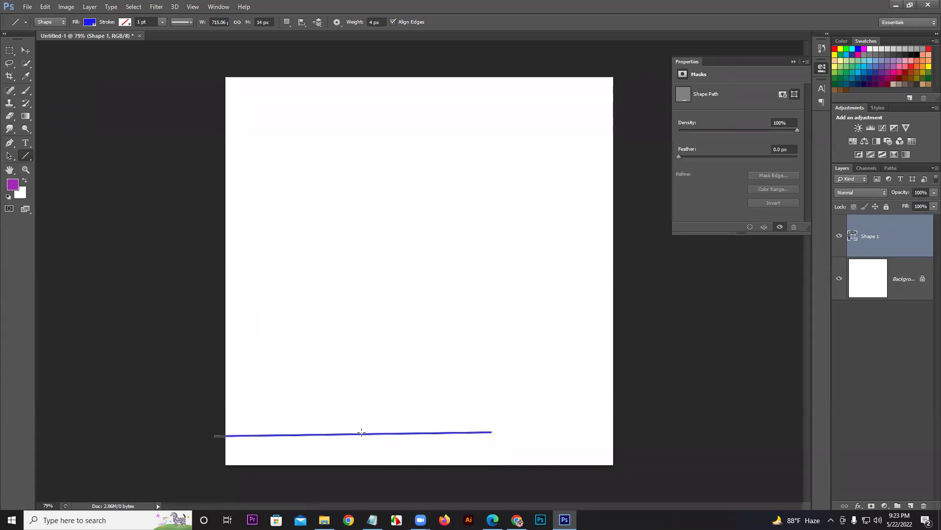
pyautogui.hotkey('ctrl', 'z')
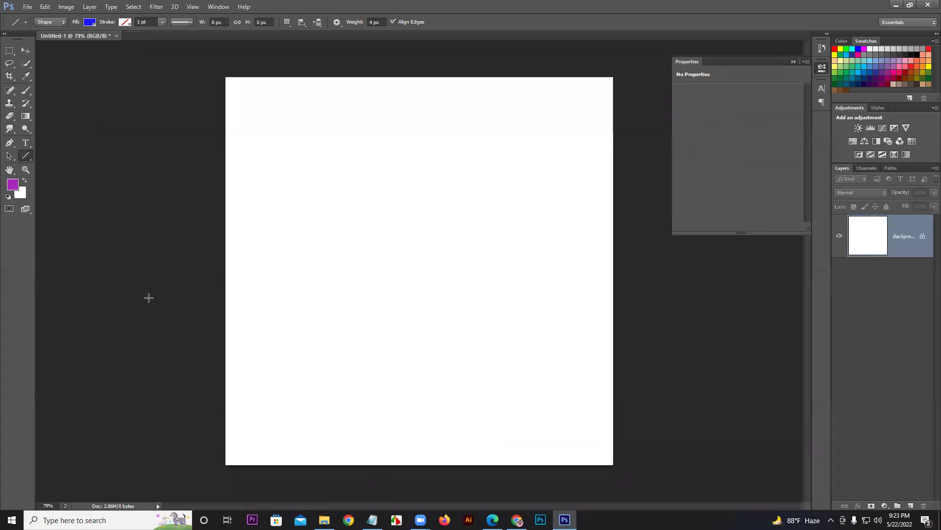
# Draw a blue crescent with the Custom Shape Tool, then undo it.
pyautogui.moveTo(25, 158); pyautogui.dragTo(69, 201)
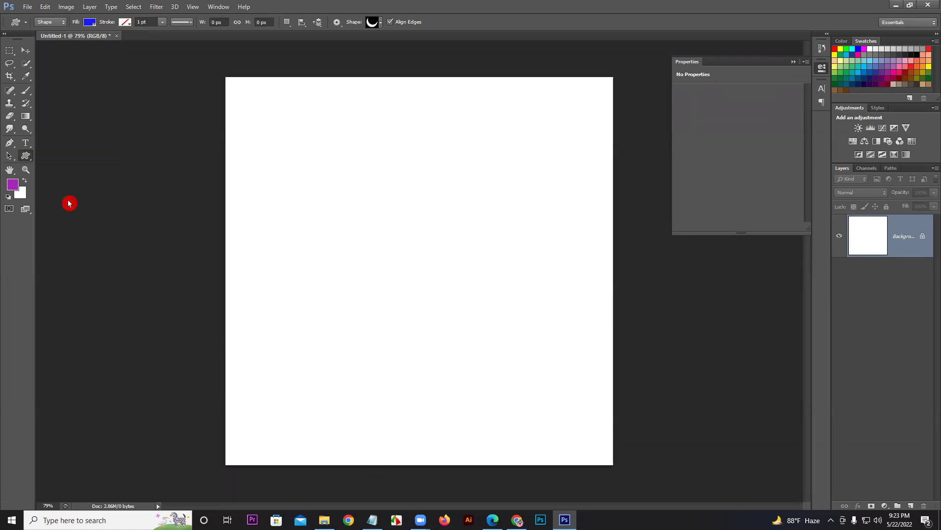
pyautogui.moveTo(407, 163); pyautogui.dragTo(521, 389)
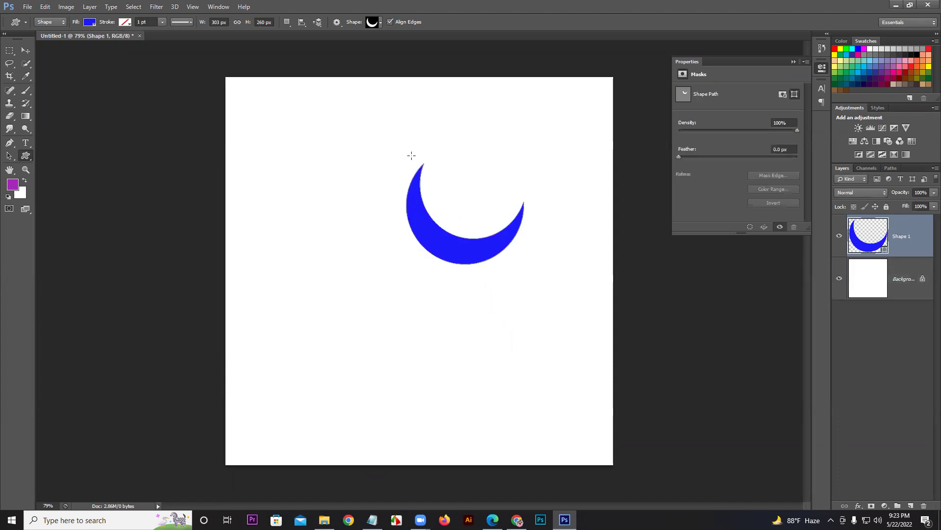
pyautogui.hotkey('ctrl', 'z')
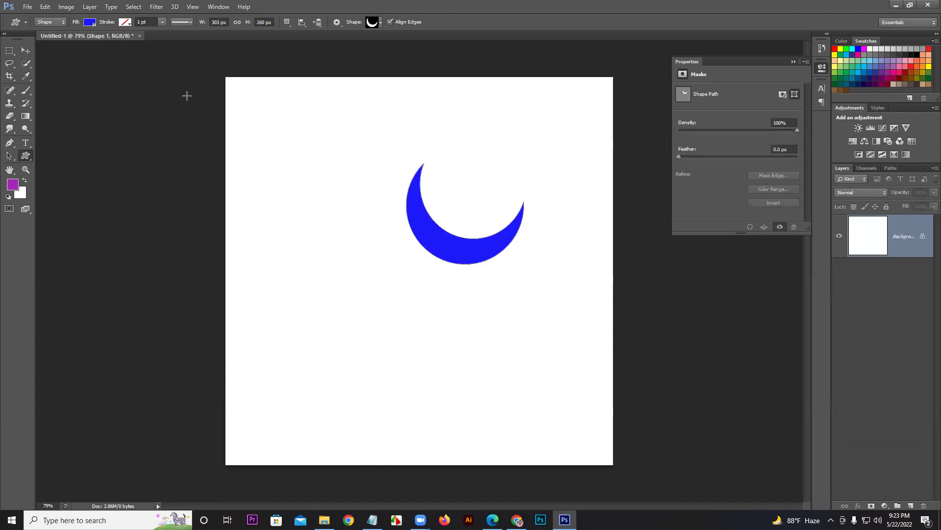
pyautogui.click(24, 155)
pyautogui.click(353, 30)
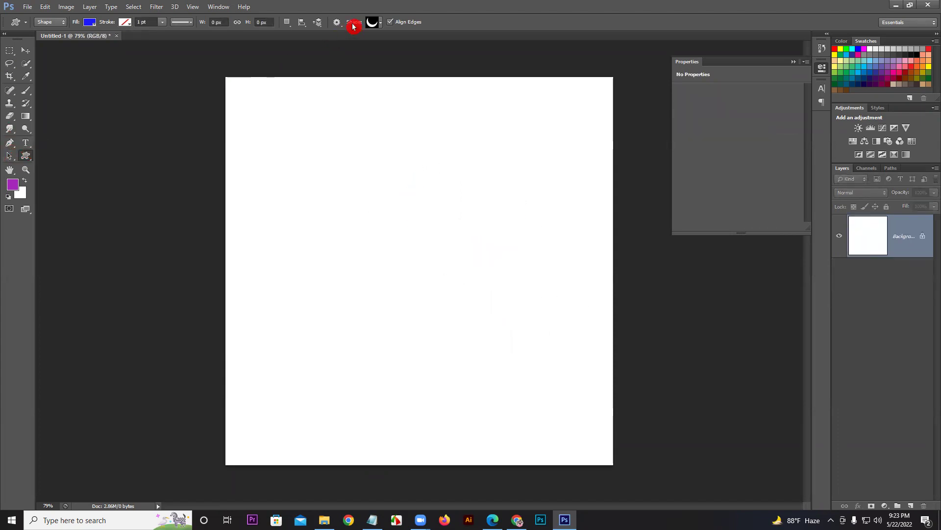
# Reset the custom shapes to defaults without saving the current set.
pyautogui.click(383, 24)
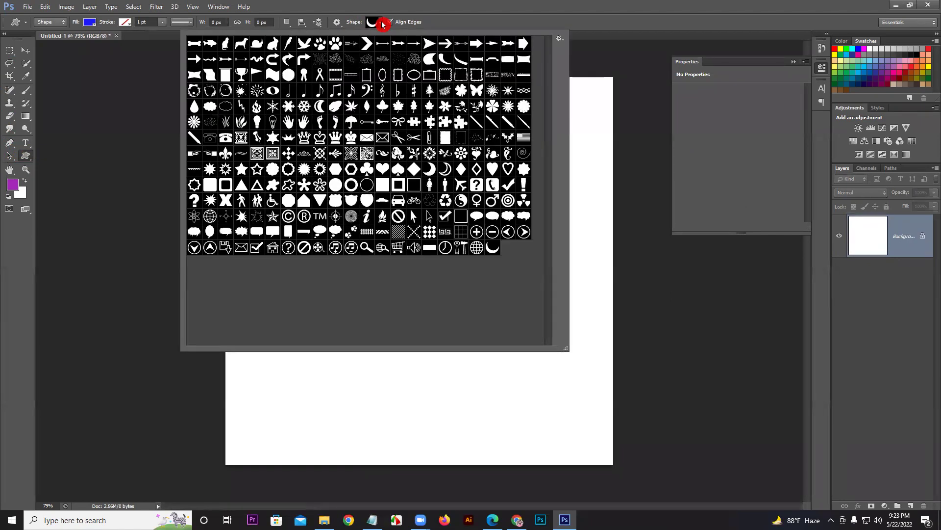
pyautogui.click(560, 40)
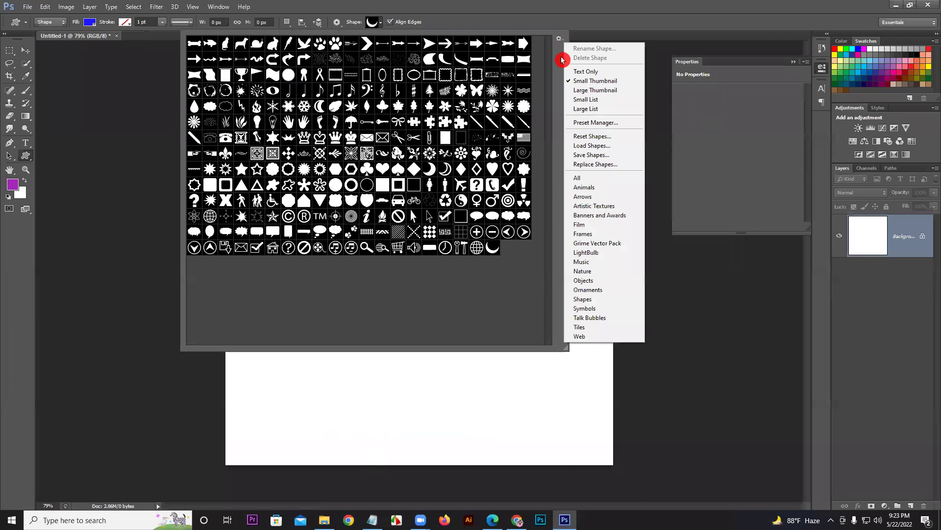
pyautogui.click(587, 140)
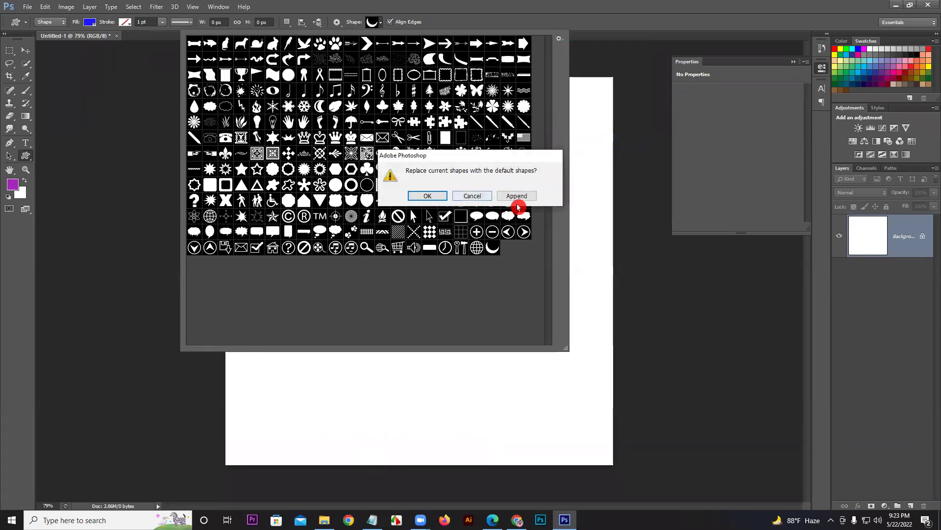
pyautogui.click(431, 193)
pyautogui.click(471, 196)
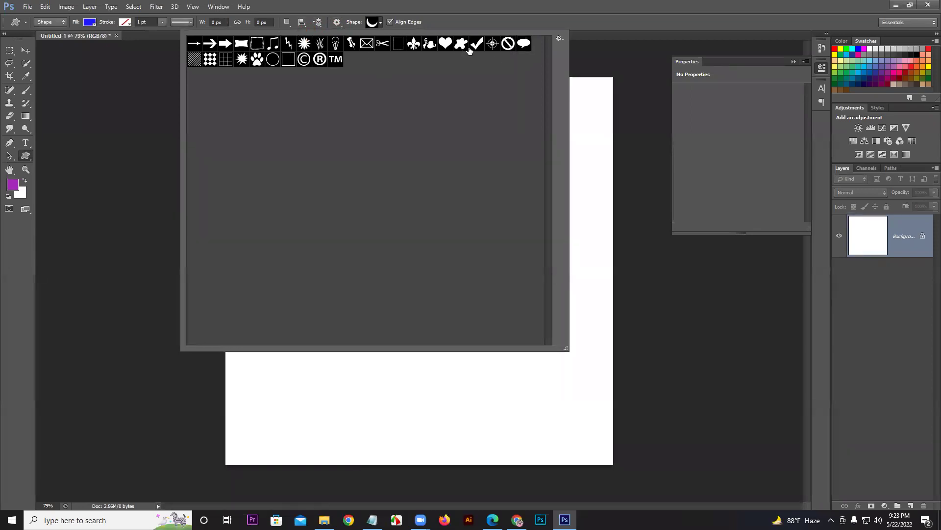
# Load the All shape set, replacing the current shapes.
pyautogui.click(567, 43)
pyautogui.click(558, 40)
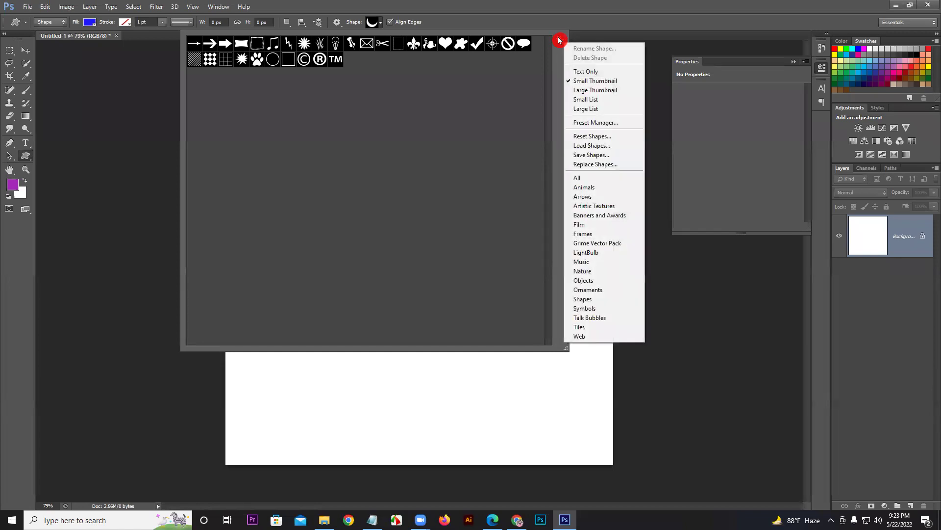
pyautogui.click(586, 182)
pyautogui.click(430, 196)
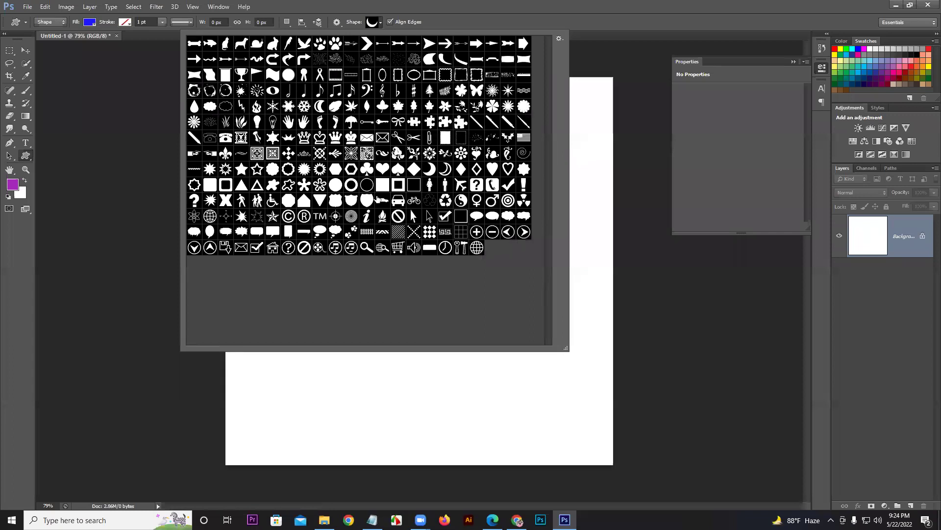
# Pick the envelope shape, draw a small and a large envelope, then undo both.
pyautogui.click(381, 138)
pyautogui.moveTo(375, 375); pyautogui.dragTo(427, 427)
pyautogui.moveTo(364, 193); pyautogui.dragTo(464, 317)
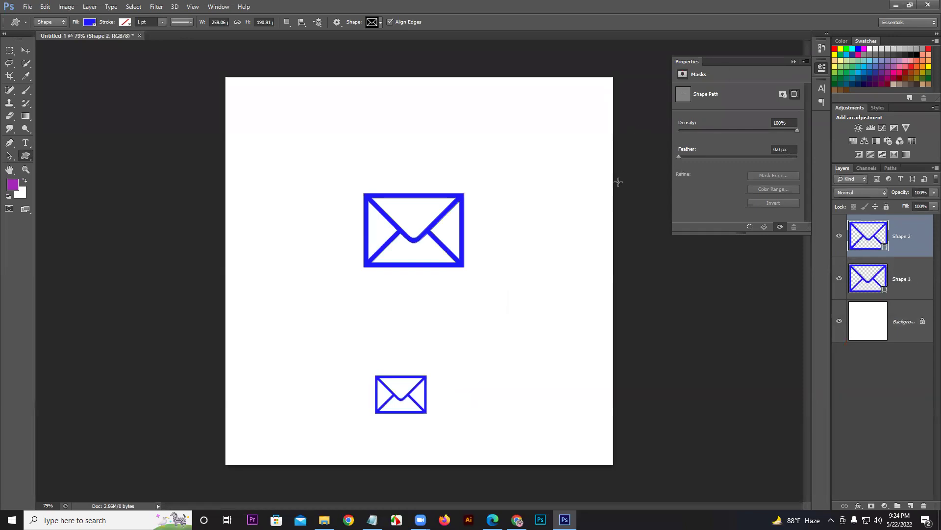
pyautogui.hotkey('ctrl', 'alt', 'z')
pyautogui.hotkey('ctrl', 'alt', 'z')
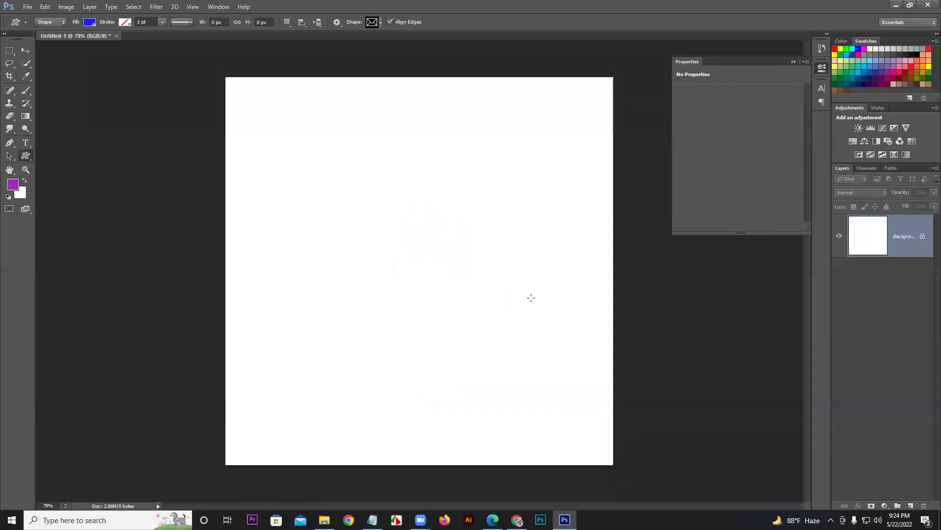
# Open and close the custom shape picker, then switch to the lesson PDF in Edge.
pyautogui.click(374, 23)
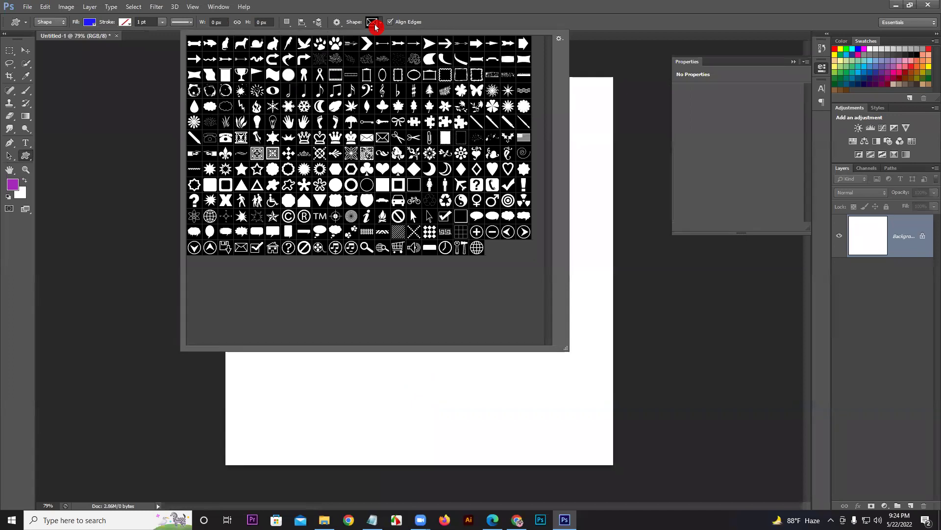
pyautogui.click(375, 27)
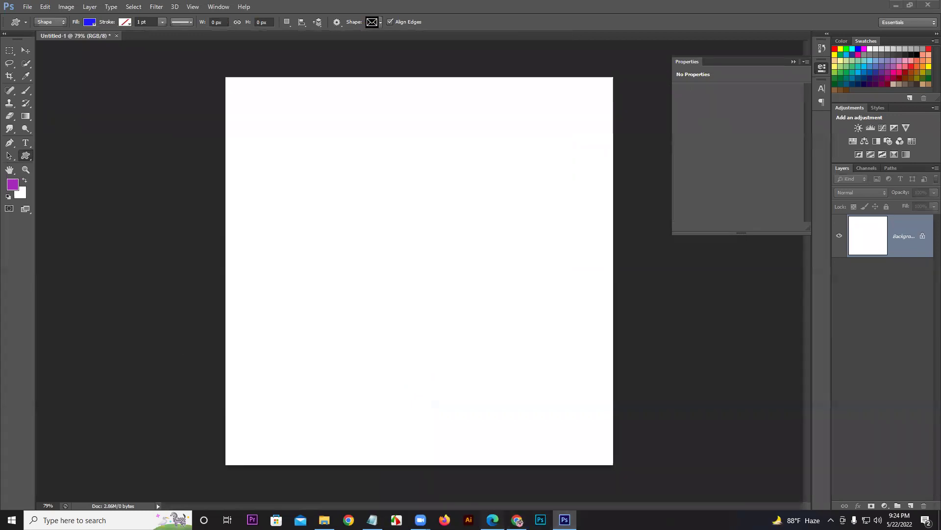
pyautogui.hotkey('alt', 'Tab')
pyautogui.moveTo(935, 367); pyautogui.dragTo(933, 382)
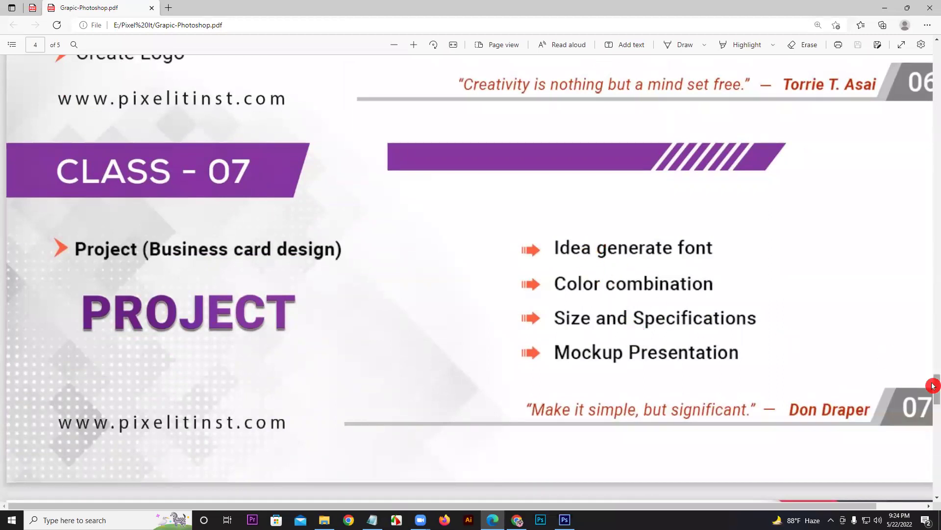
# Scroll the lesson PDF to the Class 07 business card project slide.
pyautogui.scroll(1, 933, 386)
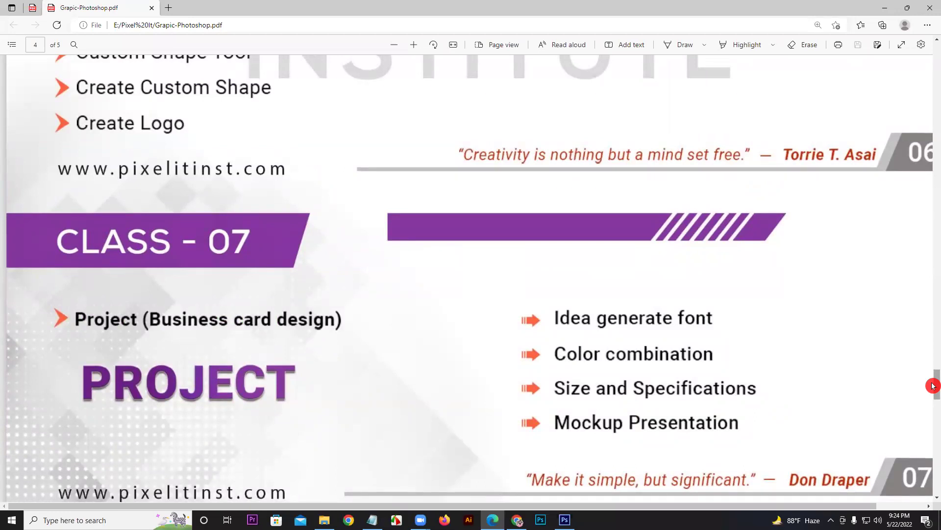
pyautogui.moveTo(933, 386); pyautogui.dragTo(935, 417)
pyautogui.scroll(2, 721, 450)
# Back in Photoshop, choose the Ellipse Tool and draw a blue circle.
pyautogui.click(564, 519)
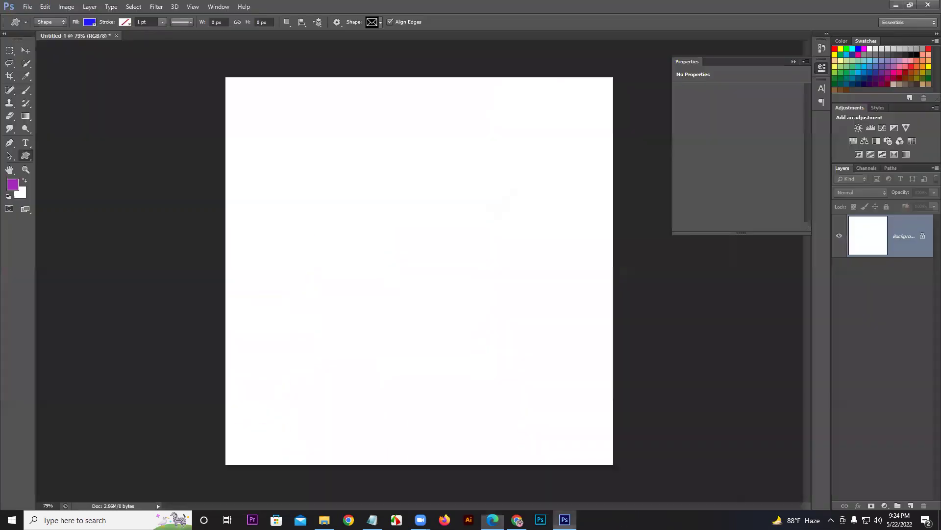
pyautogui.moveTo(25, 156); pyautogui.dragTo(57, 203)
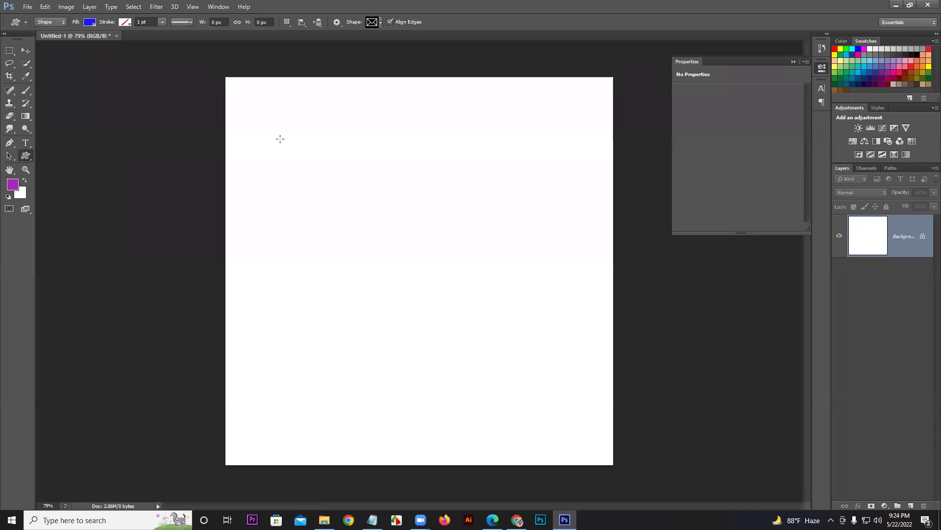
pyautogui.click(28, 160)
pyautogui.moveTo(25, 158); pyautogui.dragTo(59, 177)
pyautogui.moveTo(370, 171); pyautogui.dragTo(530, 380)
# With Subtract Front Shape, cut an overlapping ellipse from the circle into a crescent, then nudge it.
pyautogui.click(316, 21)
pyautogui.click(288, 22)
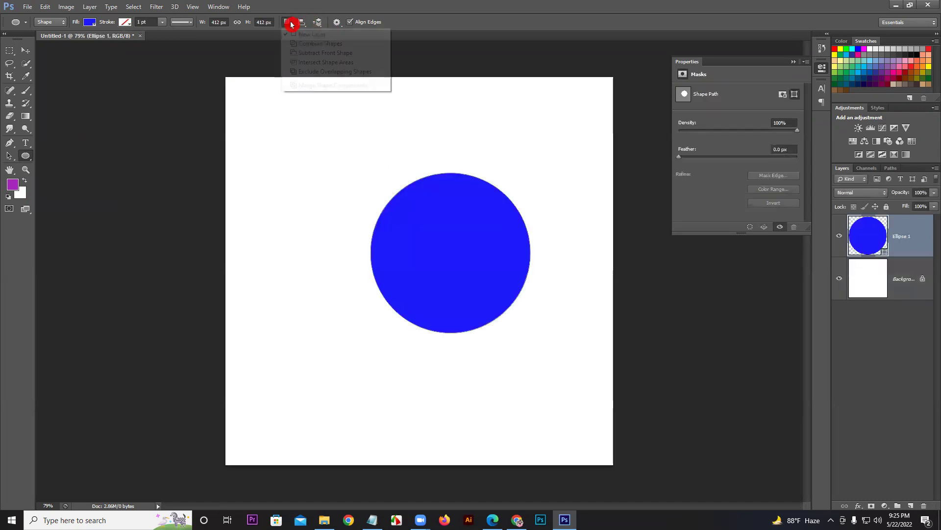
pyautogui.click(309, 54)
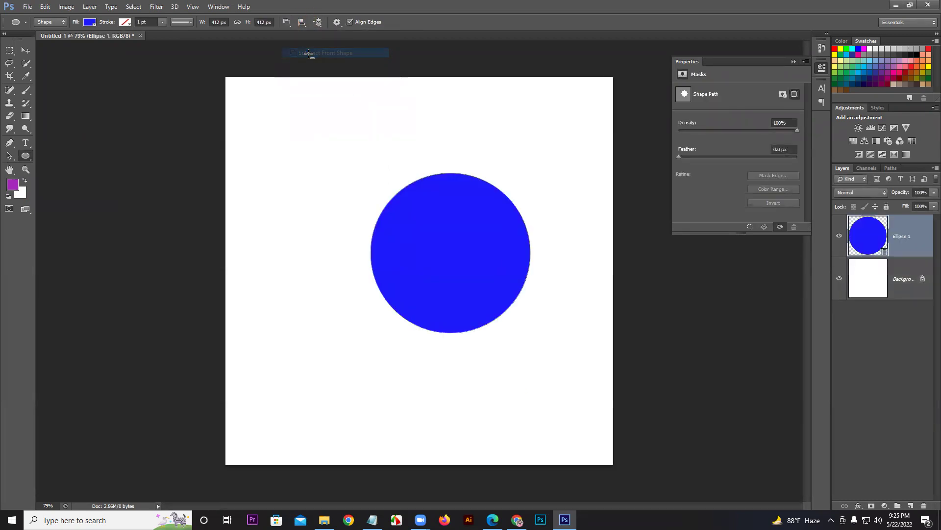
pyautogui.moveTo(526, 149); pyautogui.dragTo(422, 308)
pyautogui.hotkey('ctrl', 'z')
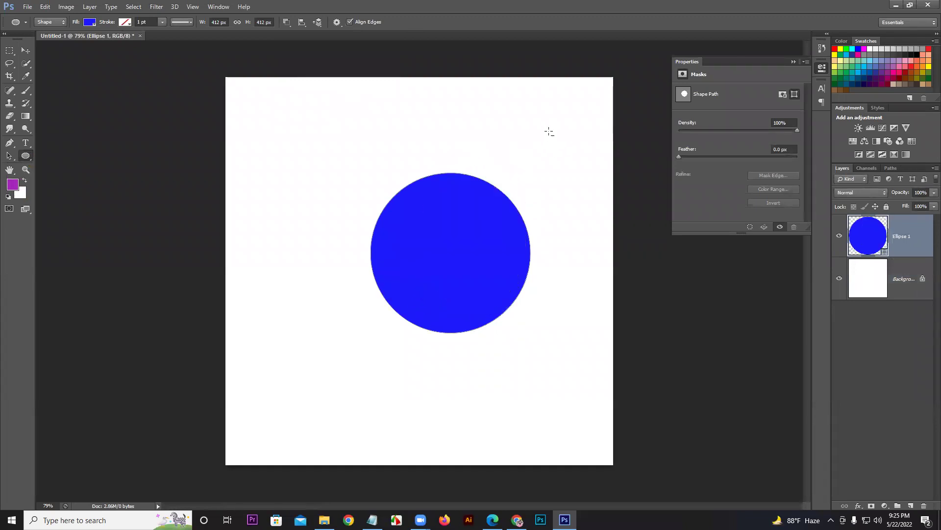
pyautogui.moveTo(585, 117); pyautogui.dragTo(391, 317)
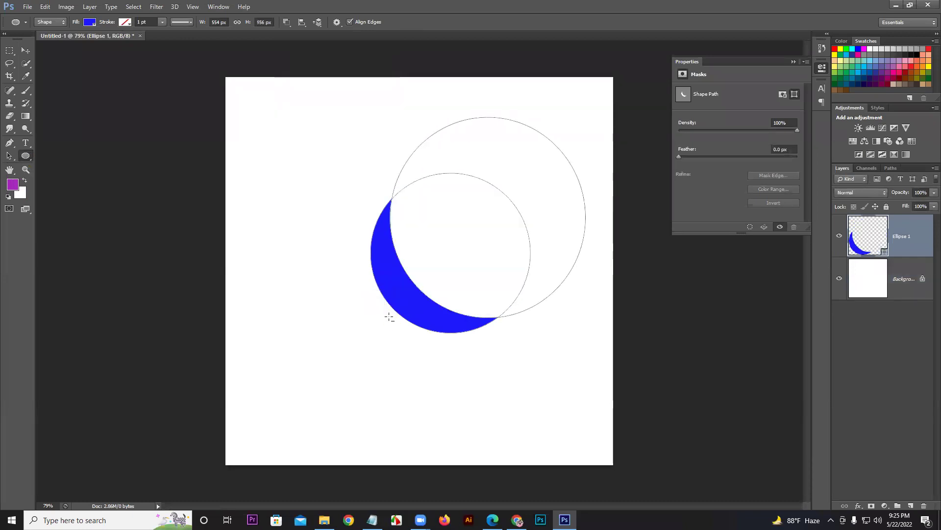
pyautogui.hotkey('ctrl', 'z')
pyautogui.moveTo(569, 142); pyautogui.dragTo(397, 308)
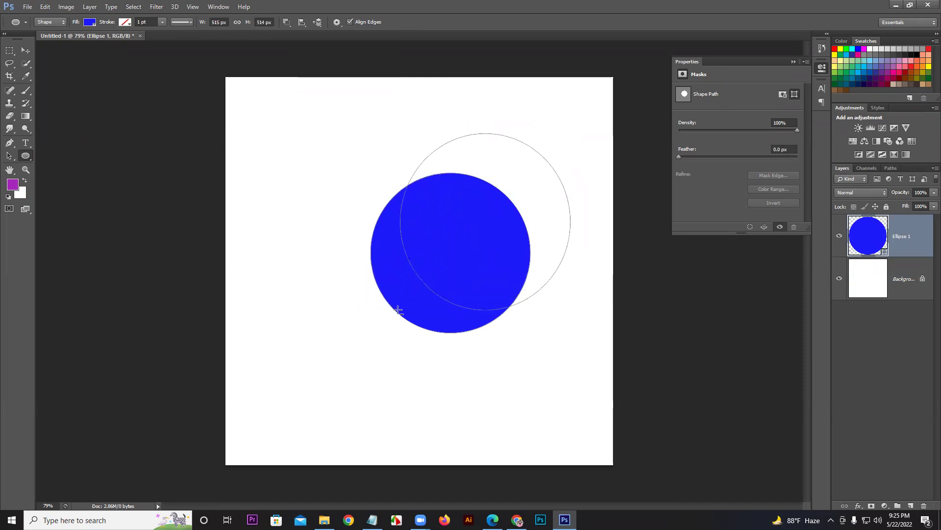
pyautogui.click(25, 50)
pyautogui.moveTo(404, 307); pyautogui.dragTo(410, 302)
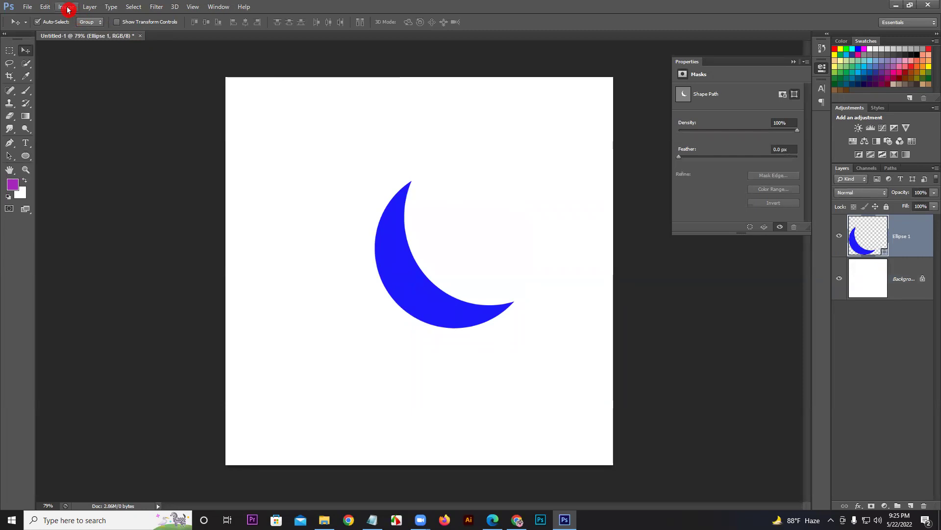
# Define the crescent as custom shape 'Shape 1', then delete the Ellipse 1 layer.
pyautogui.click(47, 7)
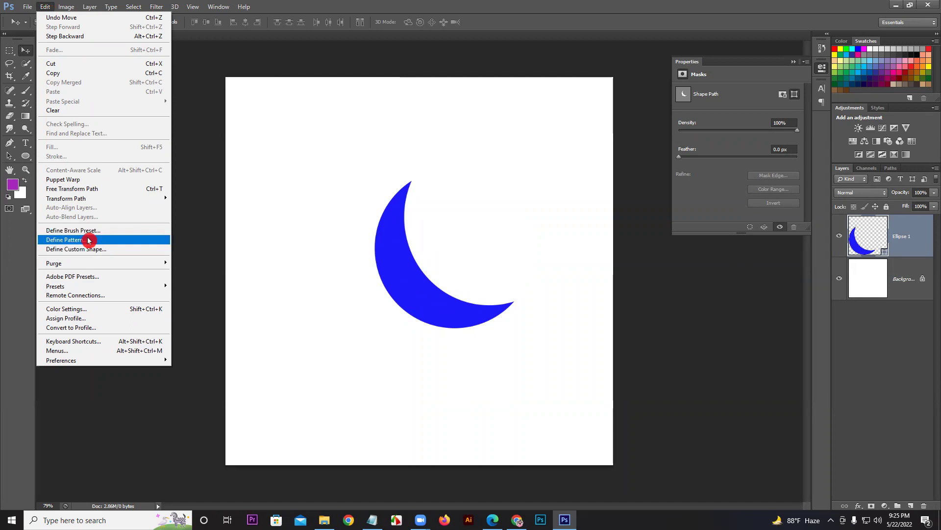
pyautogui.click(118, 248)
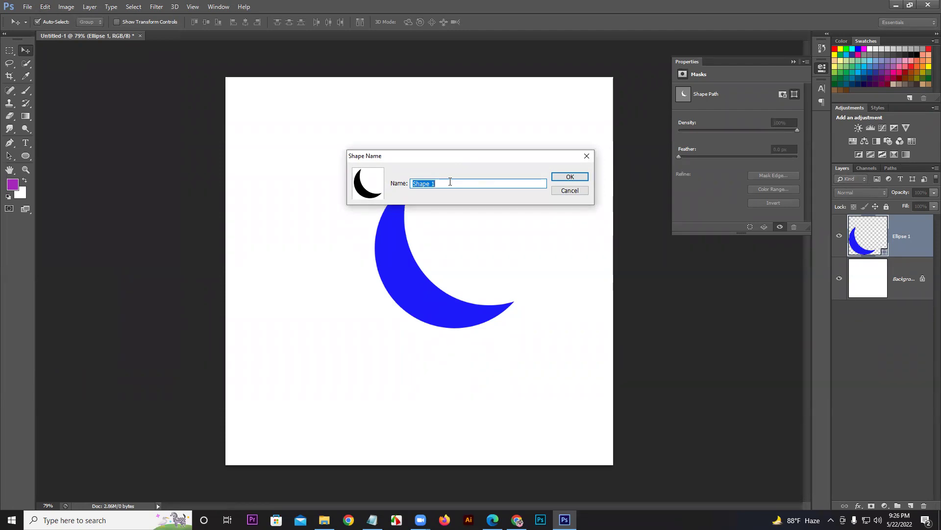
pyautogui.press('Return')
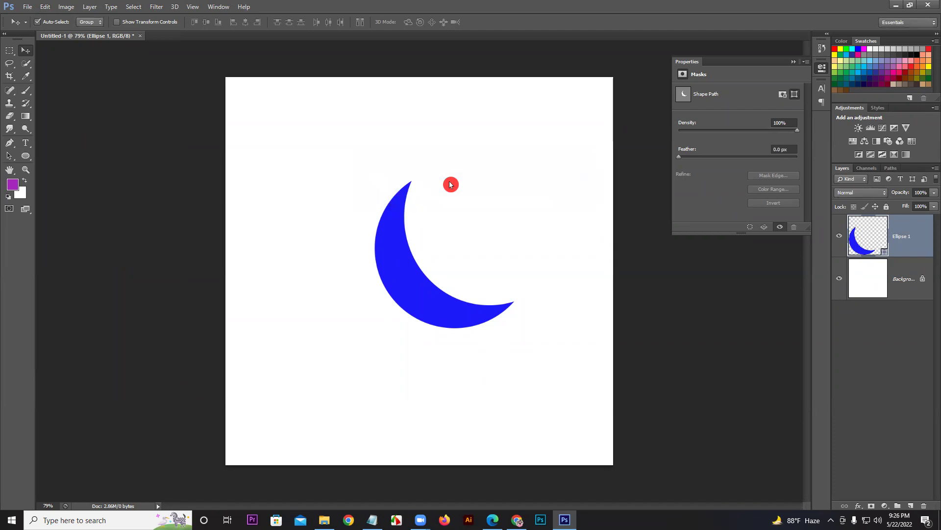
pyautogui.press('Delete')
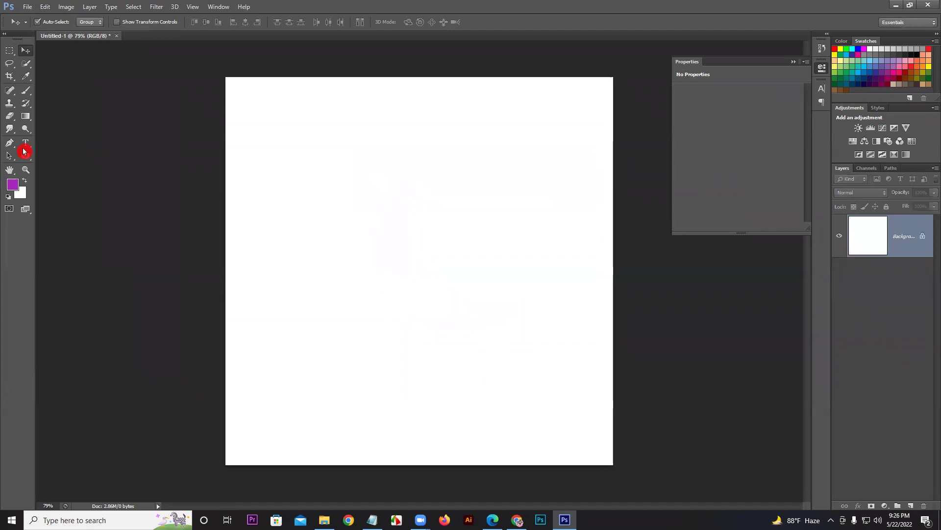
# Draw a 373 × 394 px blue crescent left of centre using the saved custom shape.
pyautogui.moveTo(26, 155); pyautogui.dragTo(69, 206)
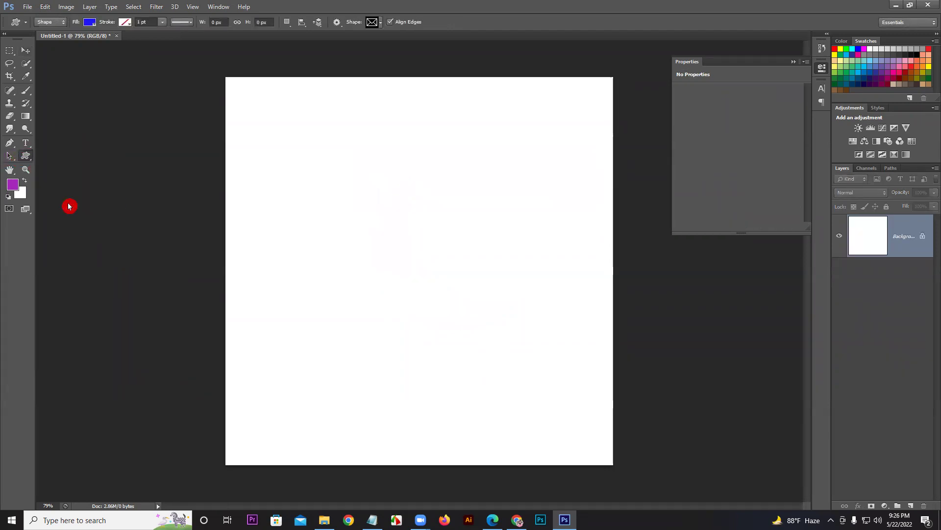
pyautogui.click(381, 22)
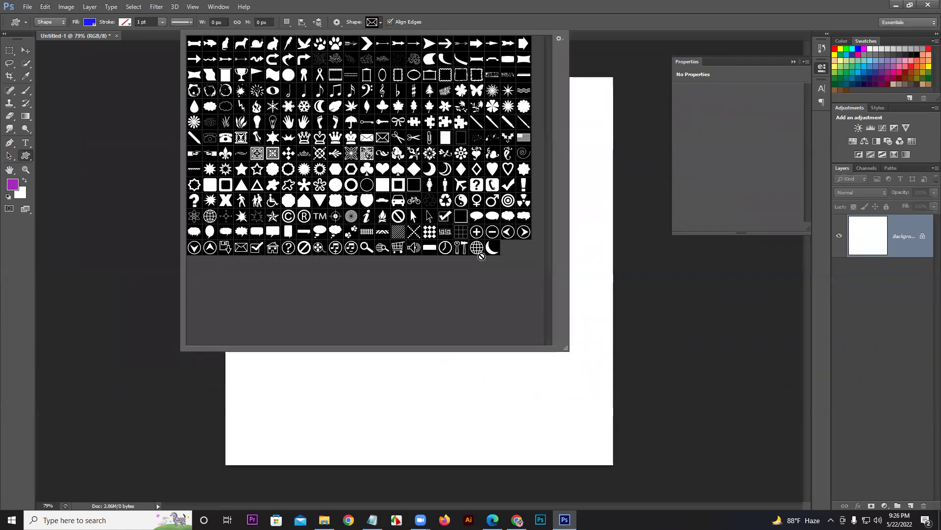
pyautogui.click(492, 248)
pyautogui.click(382, 23)
pyautogui.moveTo(343, 164); pyautogui.dragTo(487, 348)
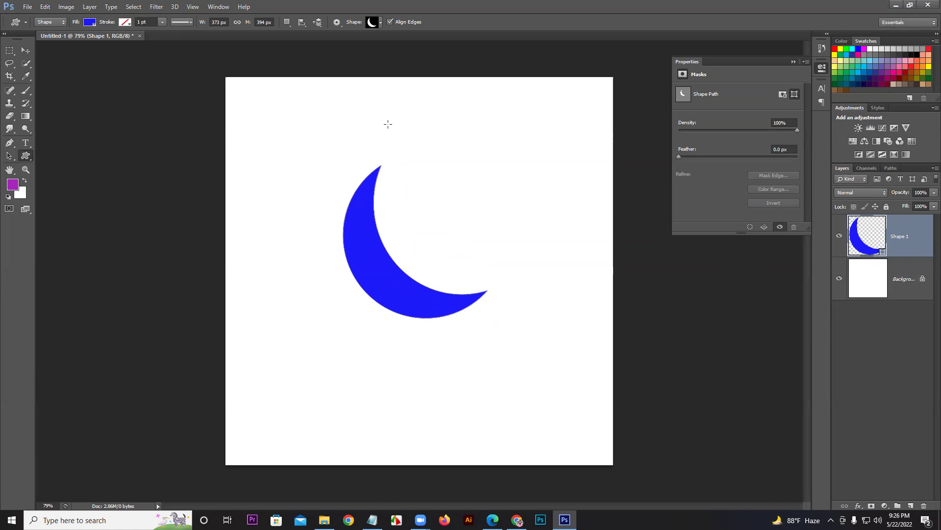
pyautogui.click(377, 22)
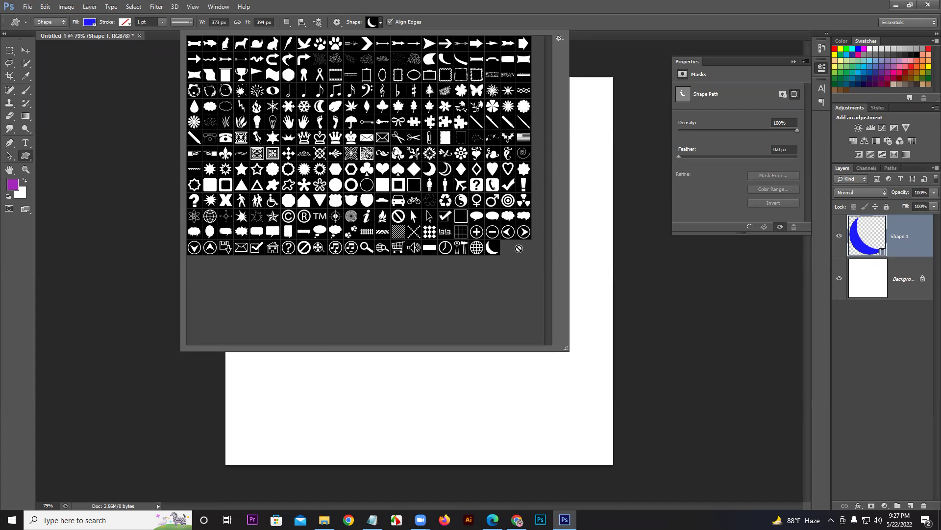
# Remove the blue crescent moon Shape 1 layer, leaving only the white Background.
pyautogui.click(379, 22)
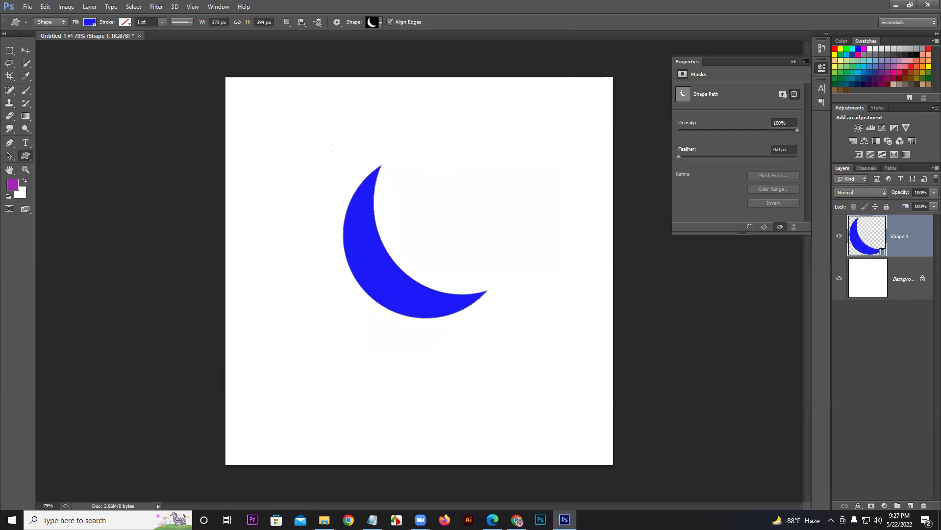
pyautogui.hotkey('ctrl', 'z')
pyautogui.click(45, 7)
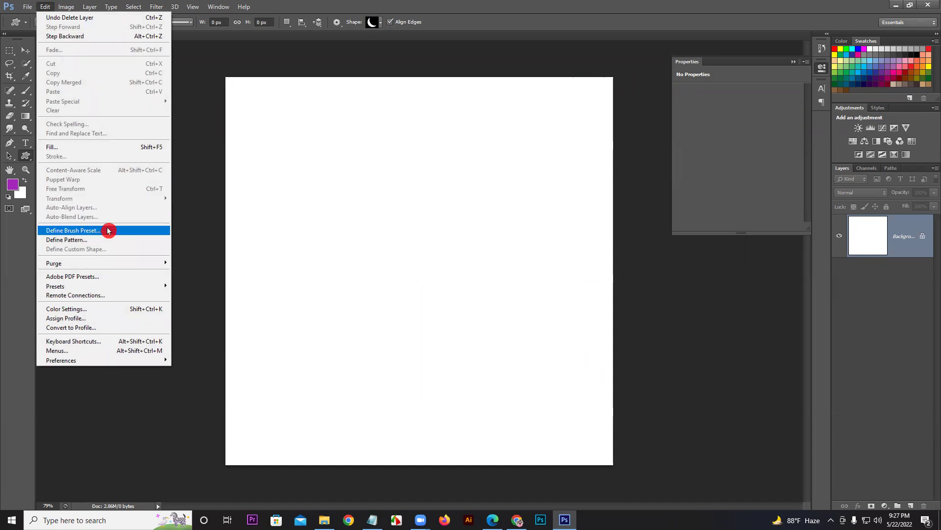
# Open CARS4.jpg, the white sports car photo, as a second document.
pyautogui.click(29, 8)
pyautogui.click(36, 27)
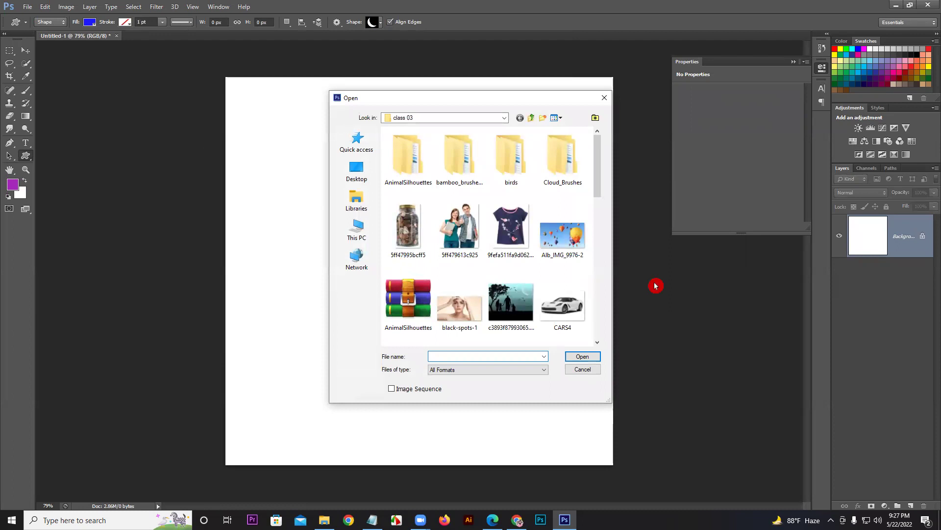
pyautogui.click(567, 246)
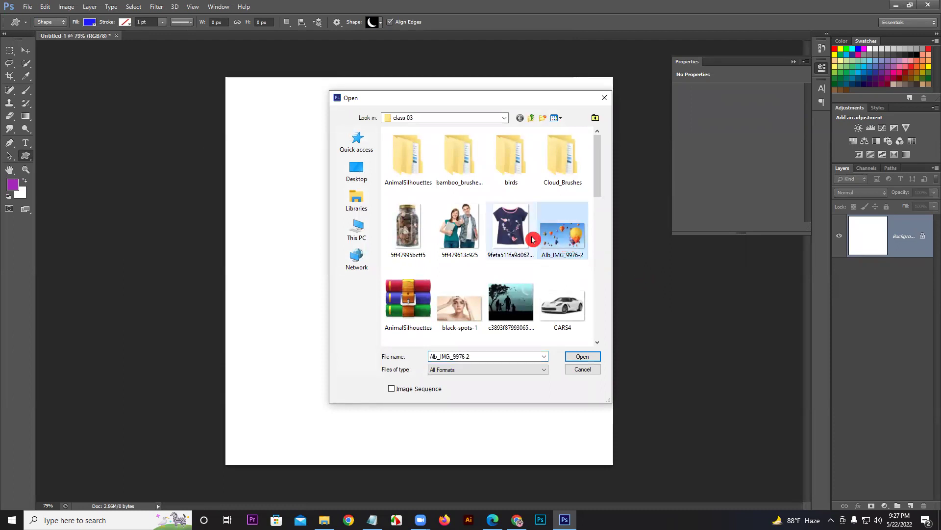
pyautogui.click(577, 314)
pyautogui.moveTo(599, 169); pyautogui.dragTo(599, 322)
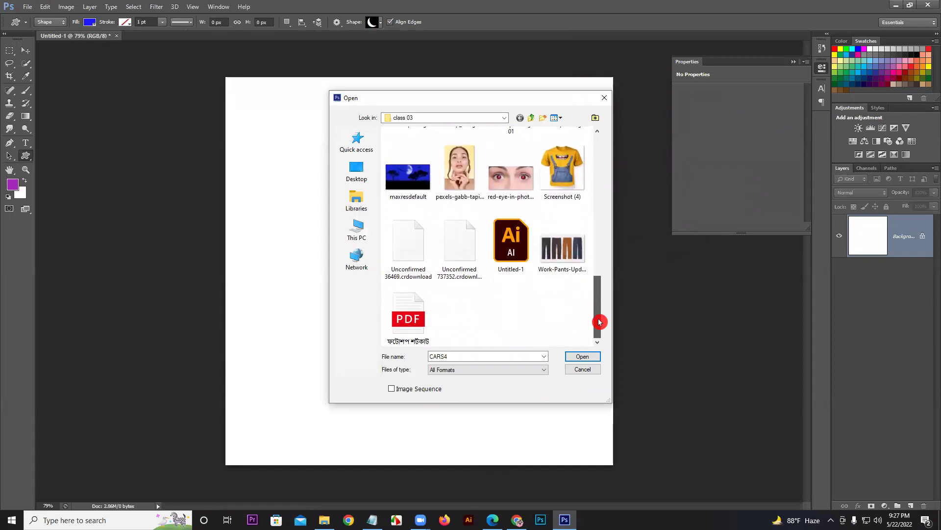
pyautogui.click(583, 356)
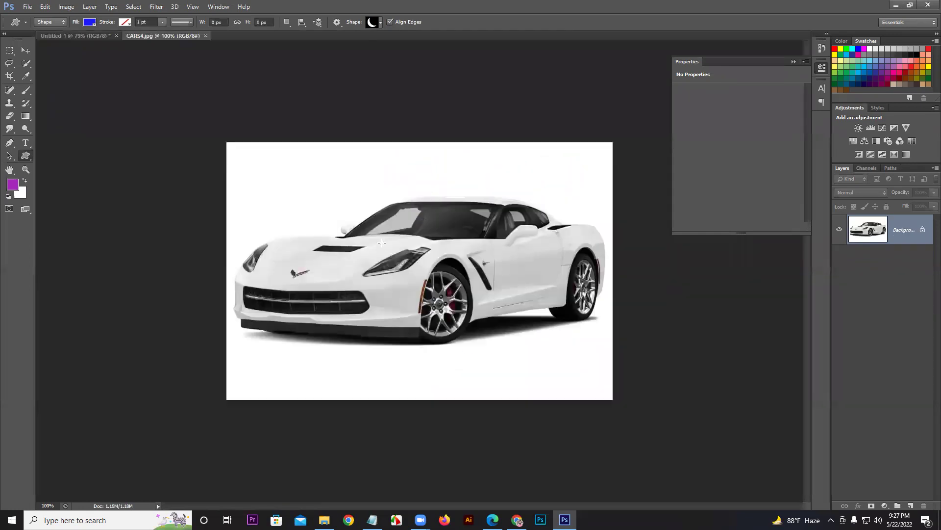
pyautogui.doubleClick(905, 227)
# Unlock the background as Layer 0 and brush a Quick Selection over the car body.
pyautogui.click(429, 115)
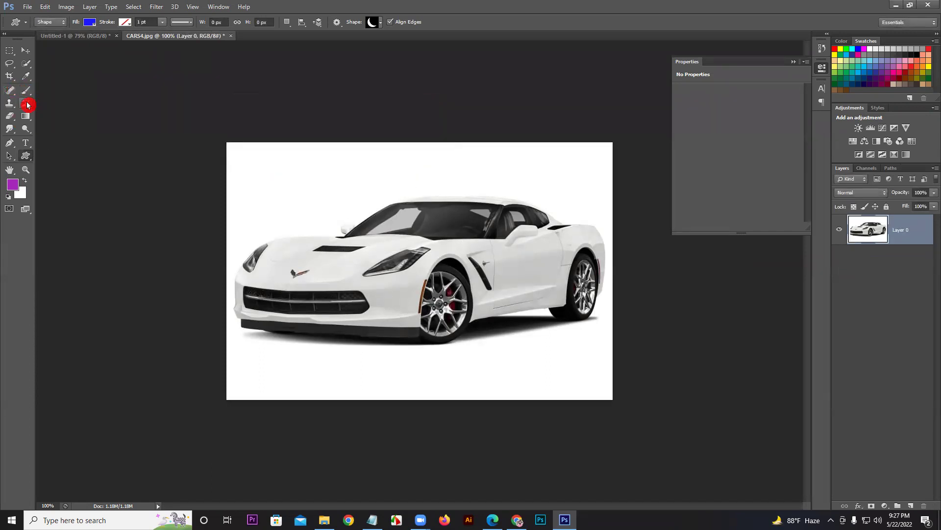
pyautogui.click(26, 64)
pyautogui.click(51, 62)
pyautogui.moveTo(370, 271)
pyautogui.mouseDown()
pyautogui.moveTo(441, 262)
pyautogui.moveTo(486, 278)
pyautogui.moveTo(456, 309)
pyautogui.moveTo(411, 306)
pyautogui.moveTo(448, 322)
pyautogui.moveTo(427, 334)
pyautogui.moveTo(249, 297)
pyautogui.moveTo(245, 318)
pyautogui.moveTo(251, 260)
pyautogui.moveTo(332, 250)
pyautogui.moveTo(260, 252)
pyautogui.moveTo(251, 267)
pyautogui.moveTo(347, 255)
pyautogui.moveTo(427, 218)
pyautogui.moveTo(351, 230)
pyautogui.mouseUp()
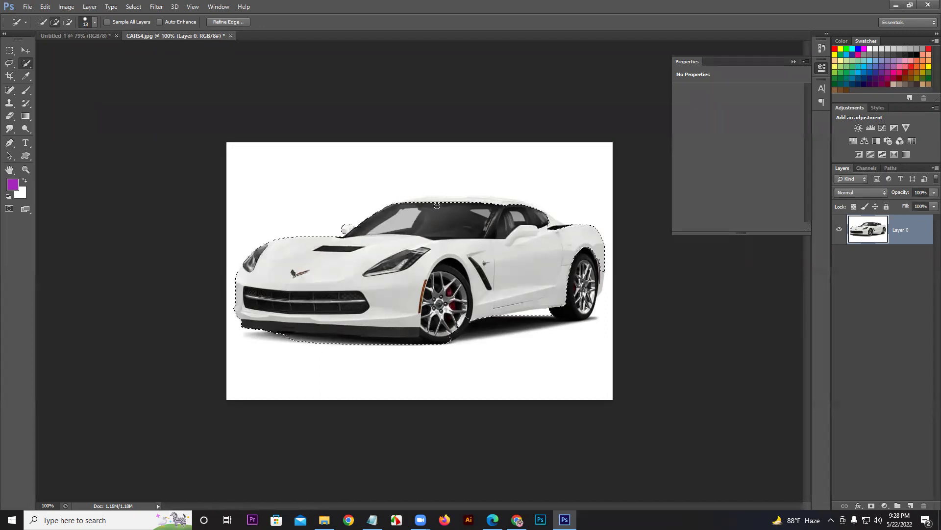
pyautogui.moveTo(463, 199)
pyautogui.mouseDown()
pyautogui.moveTo(523, 208)
pyautogui.moveTo(551, 226)
pyautogui.mouseUp()
pyautogui.hotkey('ctrl', 'z')
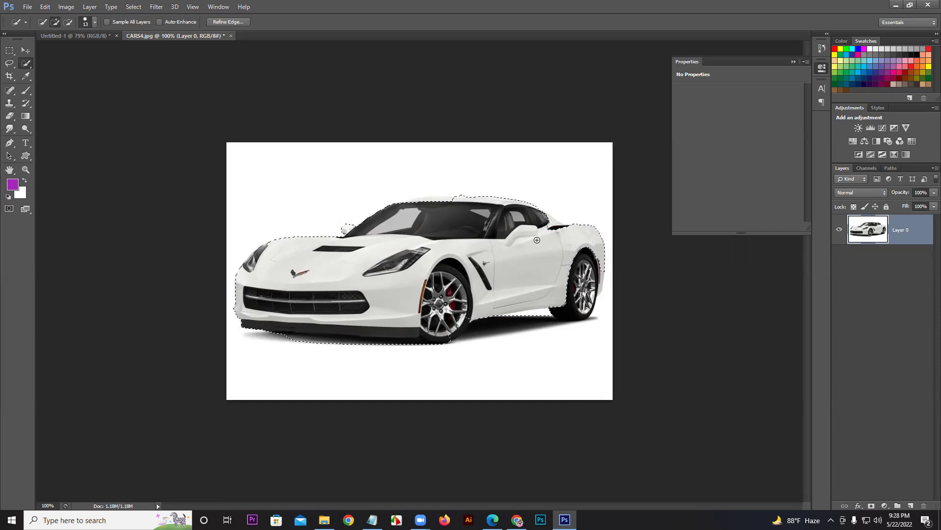
# Zoom in and refine the car selection near the roof, subtracting the sky above it.
pyautogui.keyDown('alt'); pyautogui.scroll(-1, 559, 230); pyautogui.keyUp('alt')
pyautogui.keyDown('alt'); pyautogui.scroll(-1, 560, 228); pyautogui.keyUp('alt')
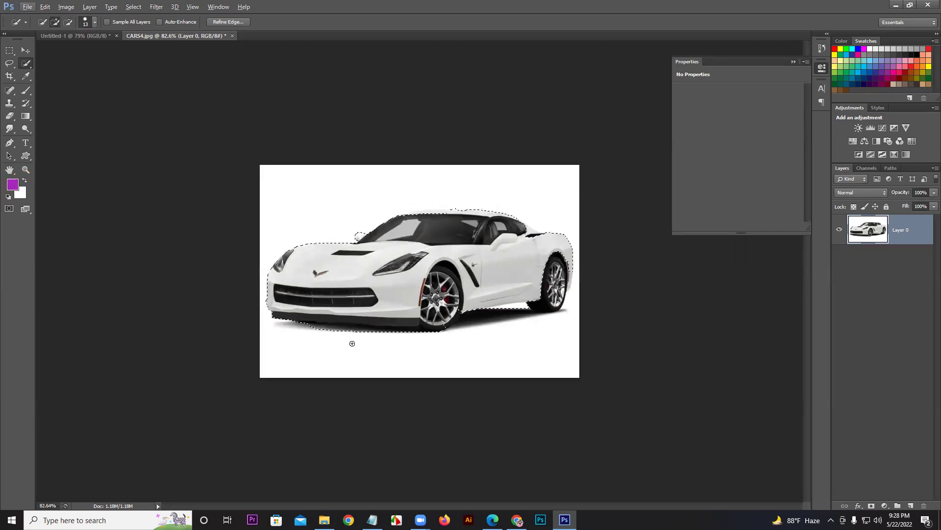
pyautogui.press('z')
pyautogui.moveTo(435, 300); pyautogui.dragTo(483, 143)
pyautogui.scroll(1, 92, 103)
pyautogui.click(25, 63)
pyautogui.click(480, 148)
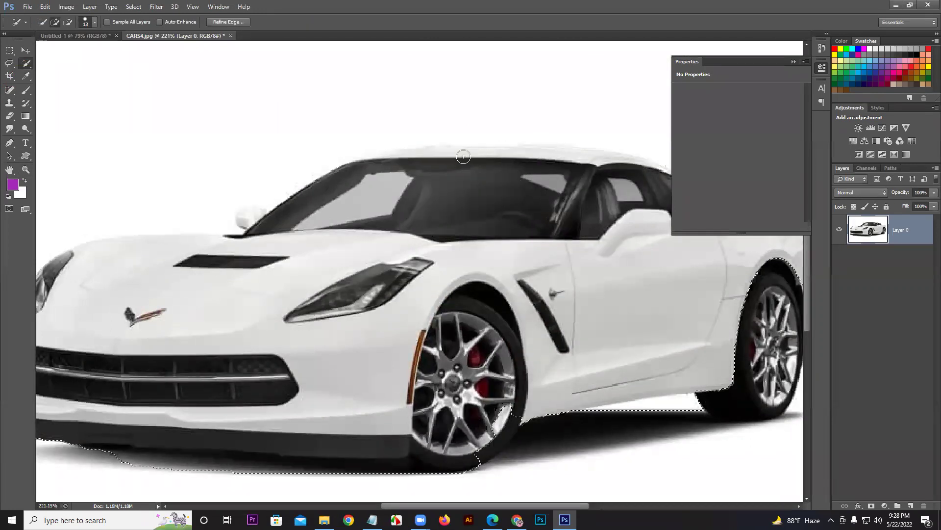
pyautogui.keyDown('alt'); pyautogui.click(444, 157); pyautogui.keyUp('alt')
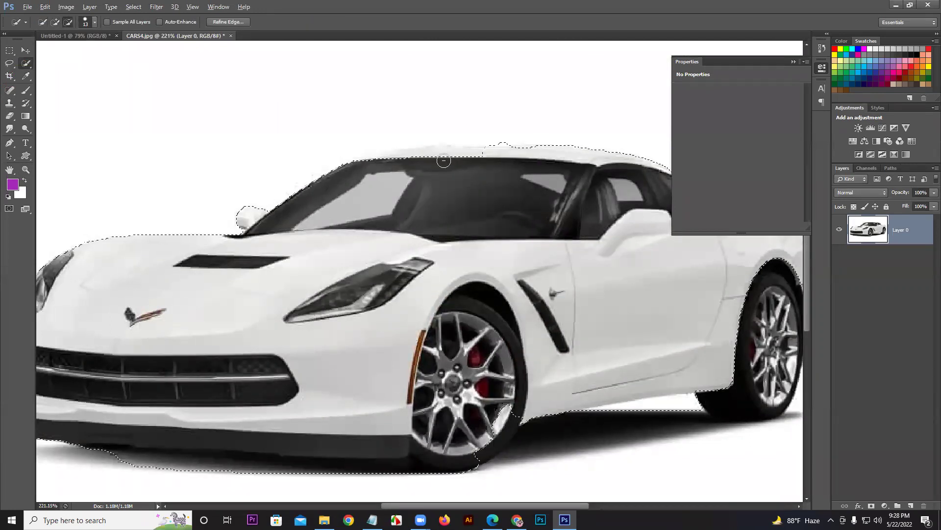
pyautogui.click(7, 143)
pyautogui.click(9, 62)
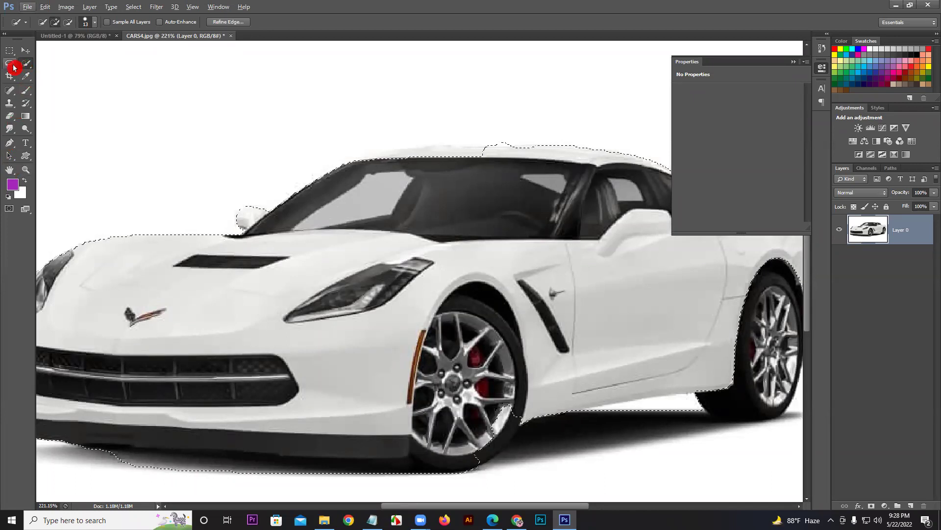
# Refine the selection along the roof, windshield and front wheel with the freehand Lasso in Add mode.
pyautogui.click(51, 63)
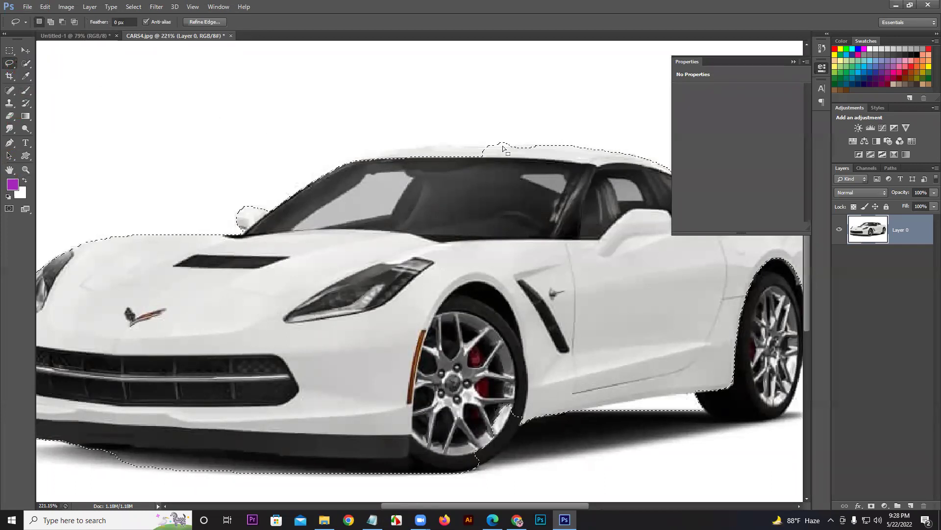
pyautogui.moveTo(501, 147); pyautogui.dragTo(480, 151)
pyautogui.hotkey('ctrl', 'z')
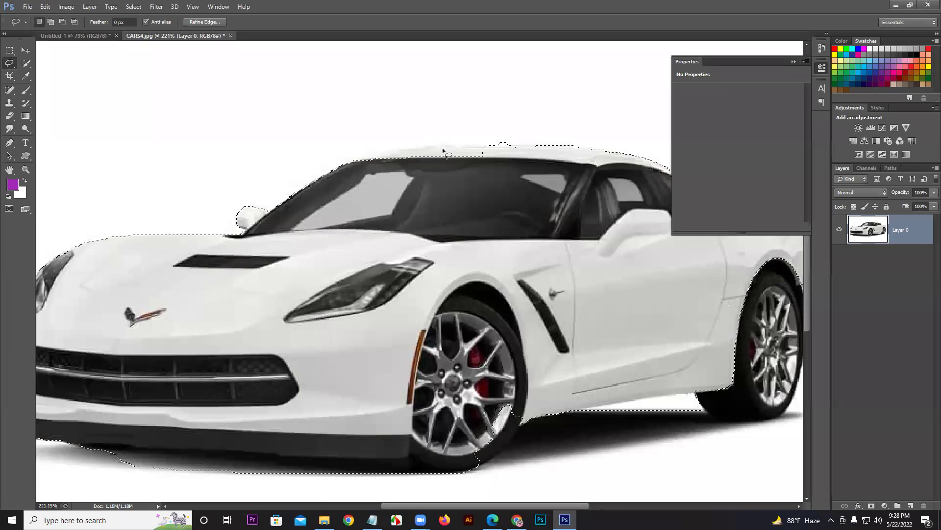
pyautogui.moveTo(372, 158)
pyautogui.mouseDown()
pyautogui.moveTo(487, 146)
pyautogui.moveTo(475, 196)
pyautogui.moveTo(443, 219)
pyautogui.mouseUp()
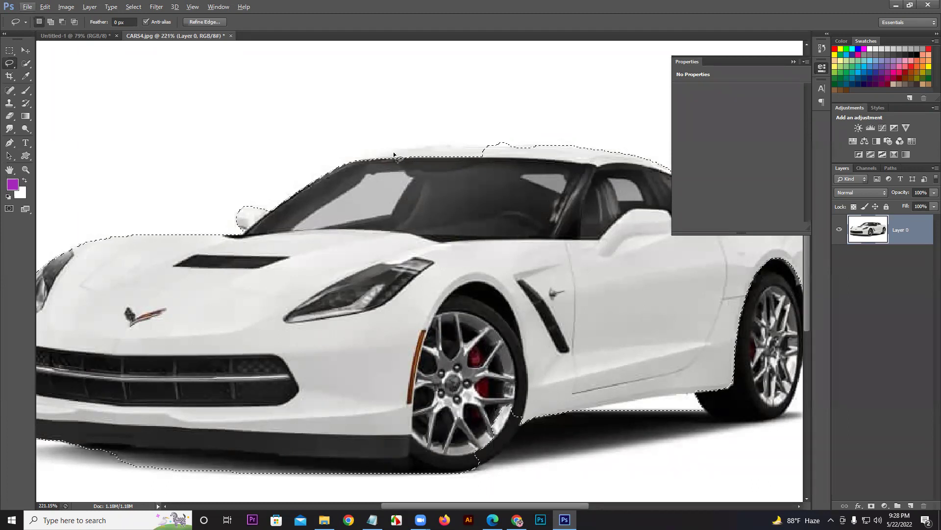
pyautogui.click(47, 25)
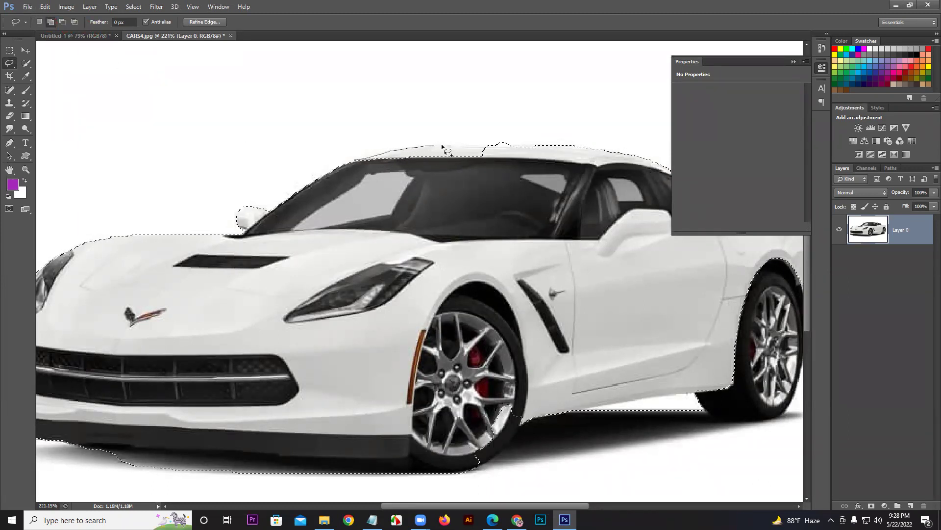
pyautogui.moveTo(446, 183); pyautogui.dragTo(359, 177)
pyautogui.press('alt')
pyautogui.moveTo(528, 418); pyautogui.dragTo(518, 430)
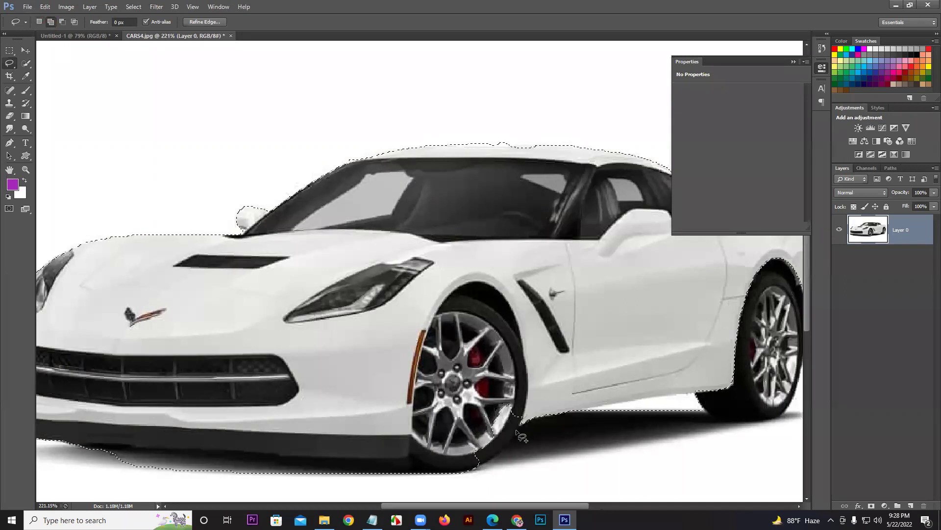
pyautogui.moveTo(482, 468)
pyautogui.mouseDown()
pyautogui.moveTo(465, 409)
pyautogui.moveTo(522, 399)
pyautogui.mouseUp()
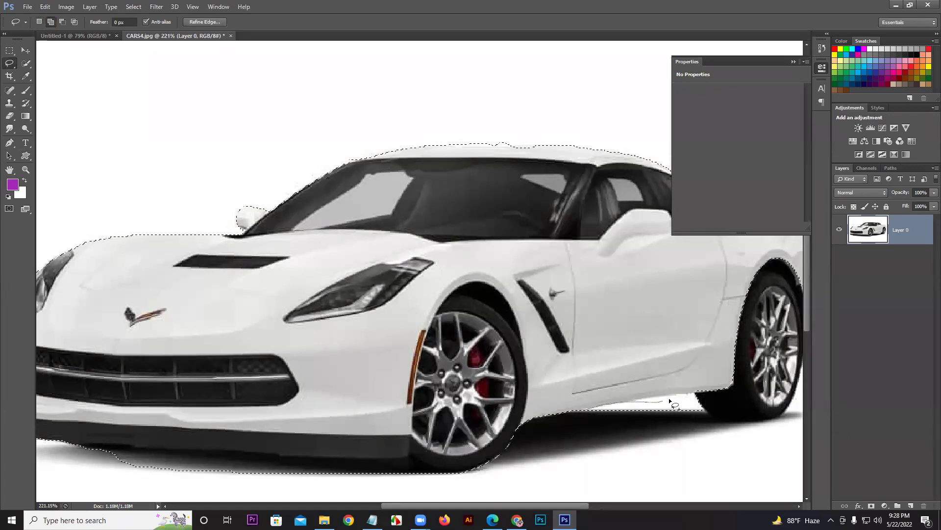
# Adjust the selection along the rear underside and lower front edge, trimming the shadow beneath.
pyautogui.moveTo(589, 431)
pyautogui.mouseDown()
pyautogui.moveTo(589, 411)
pyautogui.moveTo(652, 437)
pyautogui.moveTo(628, 417)
pyautogui.mouseUp()
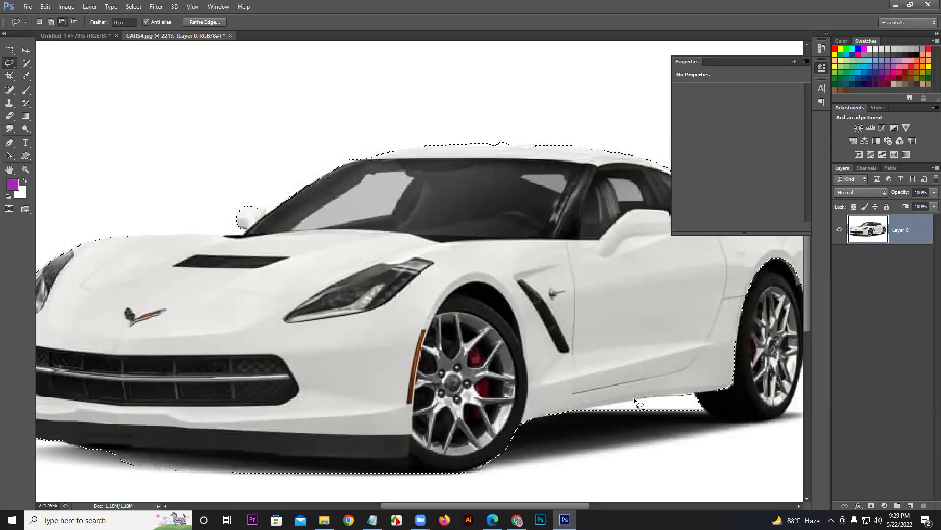
pyautogui.moveTo(601, 406)
pyautogui.mouseDown()
pyautogui.moveTo(589, 442)
pyautogui.moveTo(714, 446)
pyautogui.moveTo(724, 402)
pyautogui.mouseUp()
pyautogui.press('z')
pyautogui.hotkey('ctrl', 'd')
pyautogui.moveTo(652, 418)
pyautogui.mouseDown()
pyautogui.moveTo(612, 439)
pyautogui.moveTo(624, 429)
pyautogui.mouseUp()
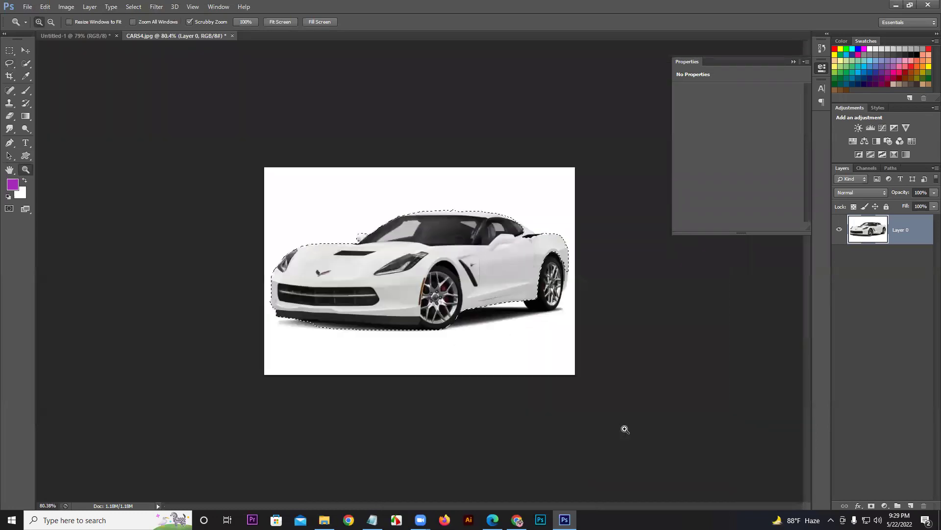
pyautogui.click(11, 67)
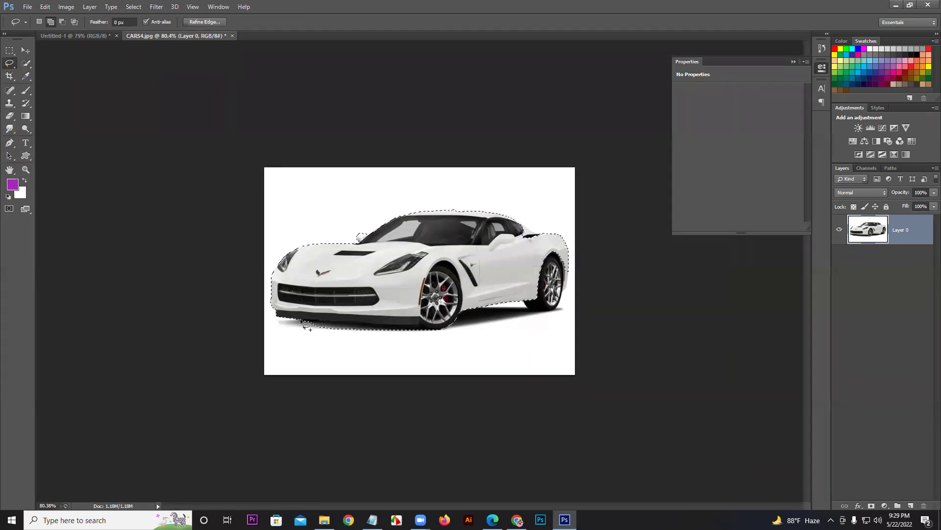
pyautogui.moveTo(315, 322); pyautogui.dragTo(332, 325)
pyautogui.press('alt')
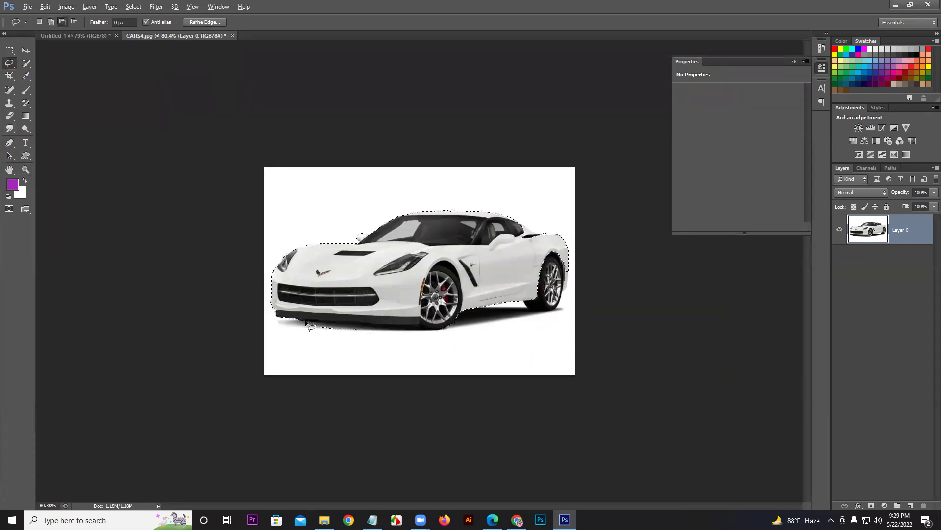
pyautogui.moveTo(325, 347); pyautogui.dragTo(287, 337)
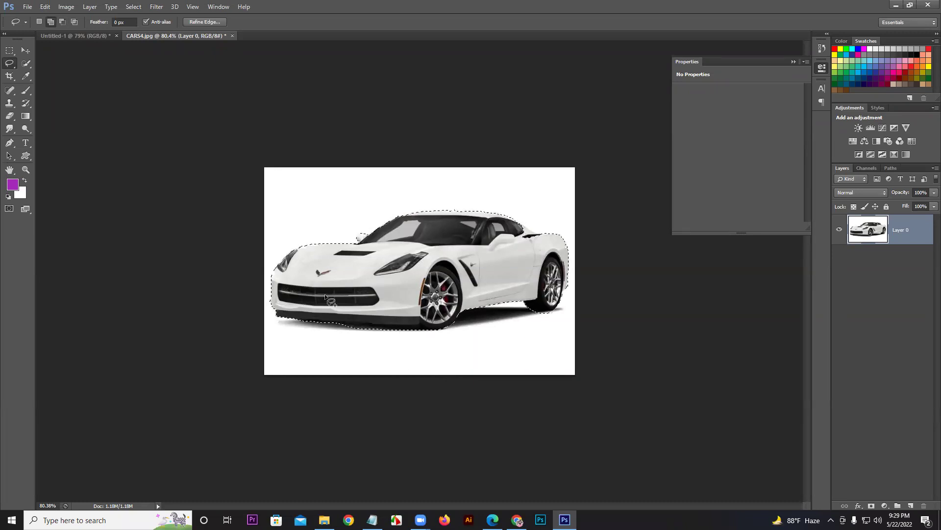
# Save the car selection as brush preset 'Sampled Brush 1' and return to Untitled-1.
pyautogui.click(44, 7)
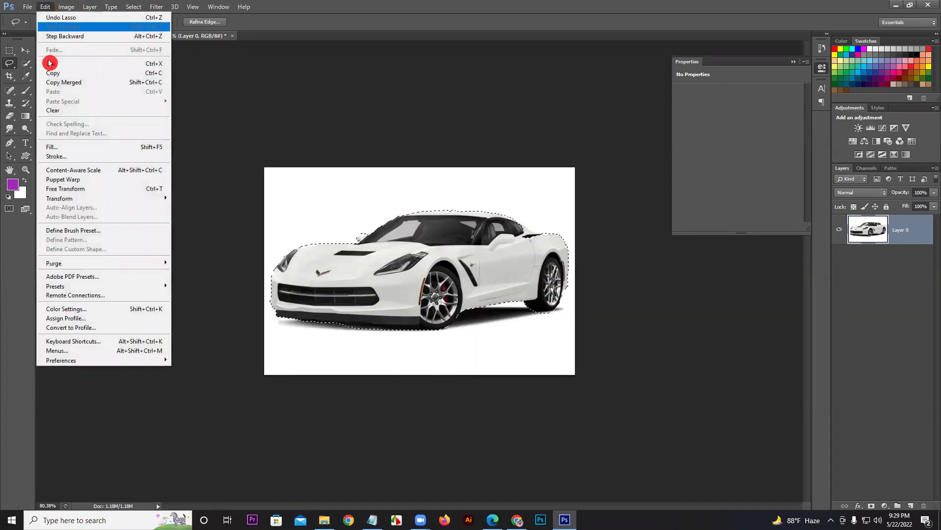
pyautogui.click(78, 230)
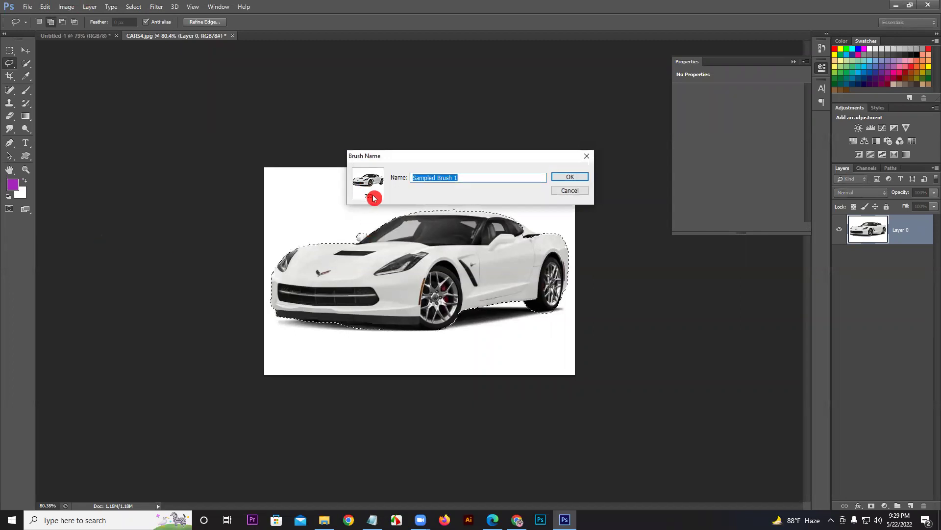
pyautogui.click(570, 176)
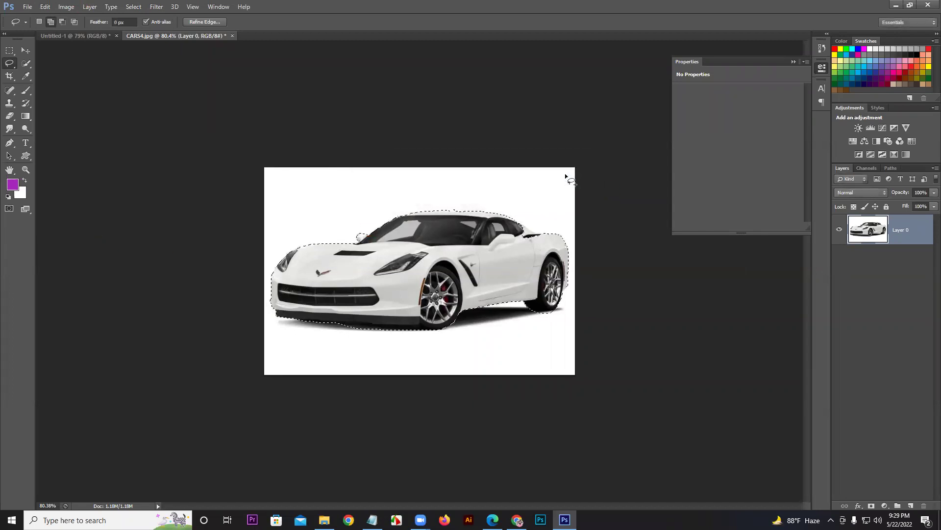
pyautogui.click(55, 38)
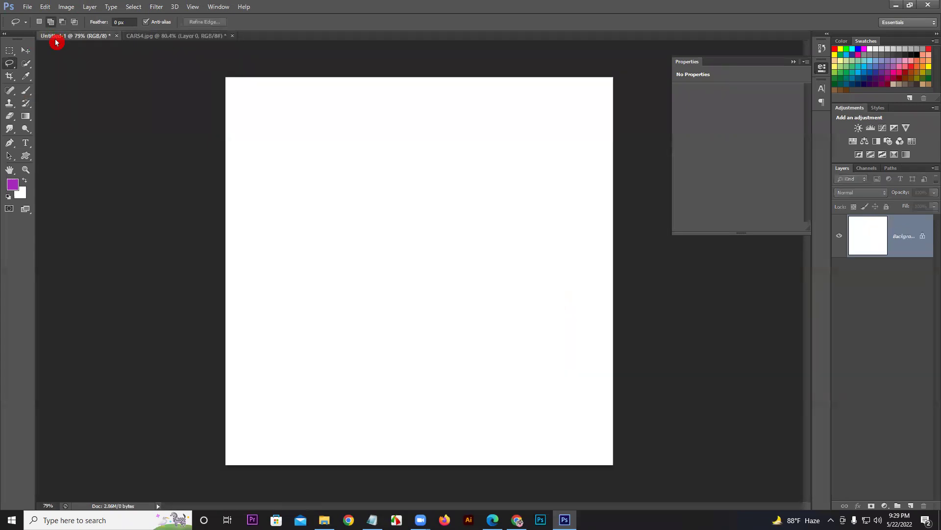
# Test-stamp the 759 px car brush with default colours, then clear the canvas to white.
pyautogui.click(26, 90)
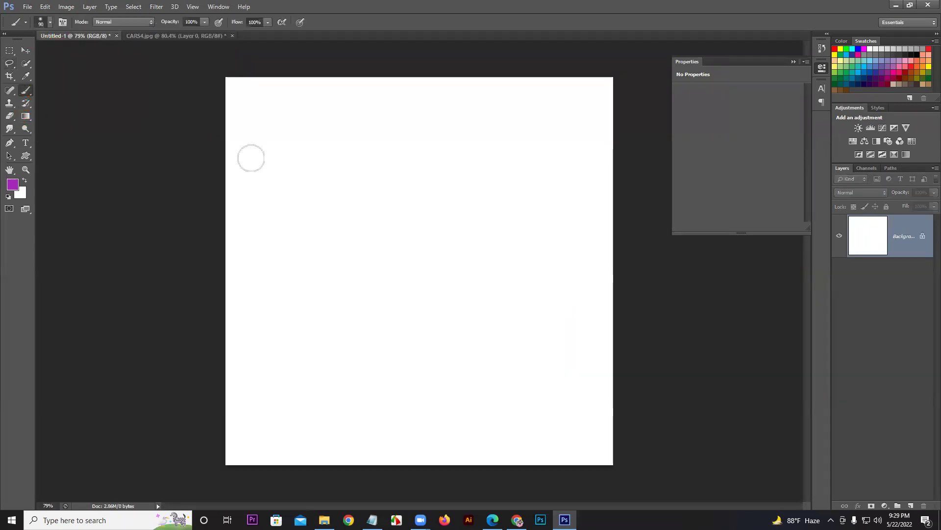
pyautogui.click(50, 23)
pyautogui.moveTo(195, 183); pyautogui.dragTo(205, 244)
pyautogui.click(36, 236)
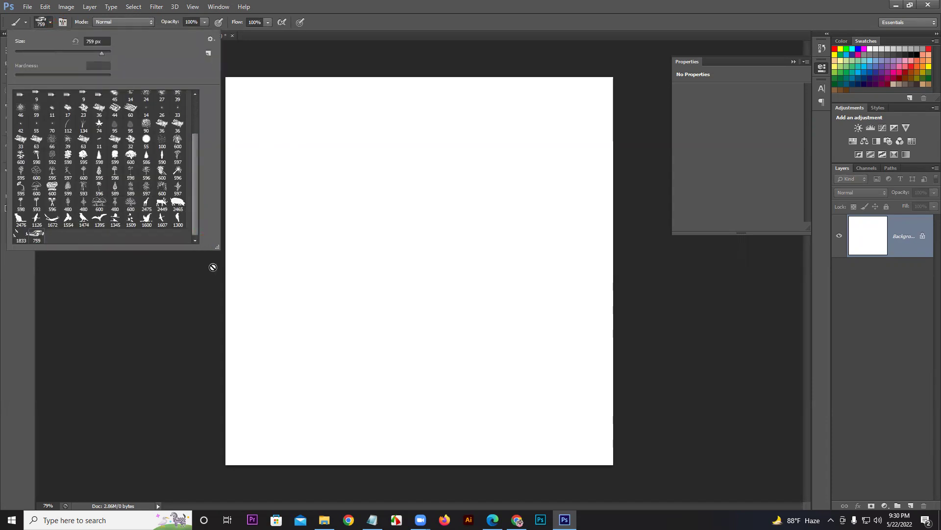
pyautogui.click(408, 258)
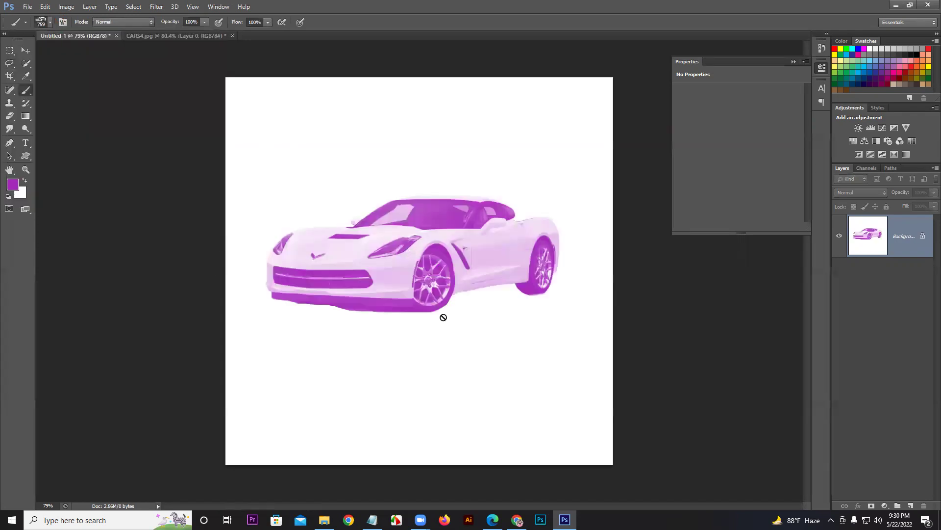
pyautogui.click(8, 197)
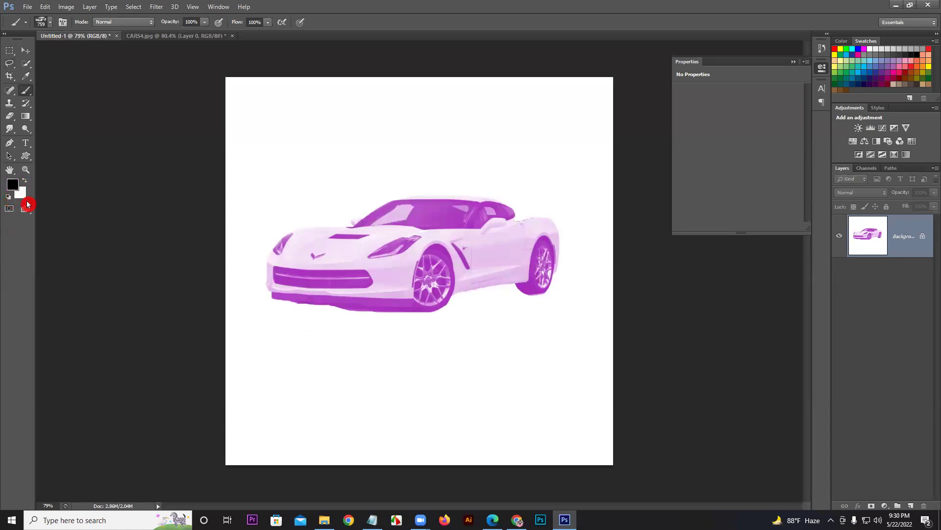
pyautogui.click(417, 191)
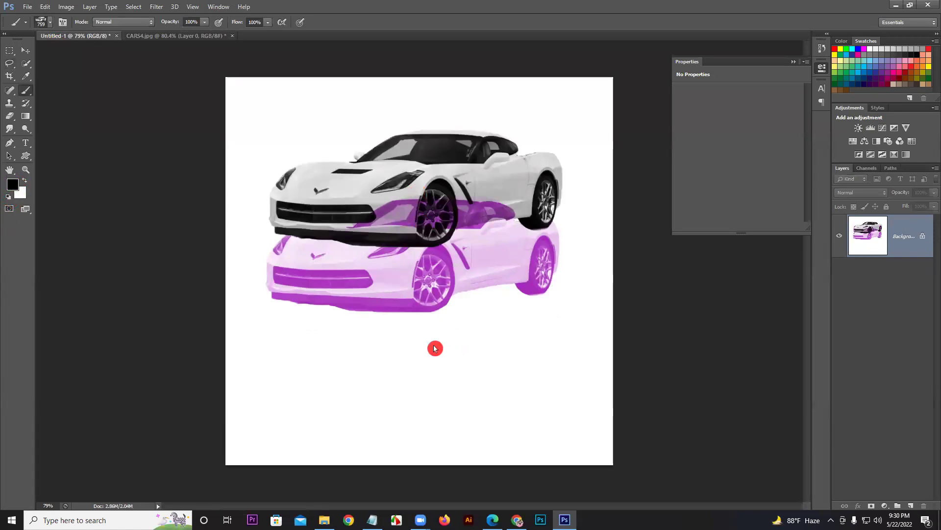
pyautogui.hotkey('ctrl', 'BackSpace')
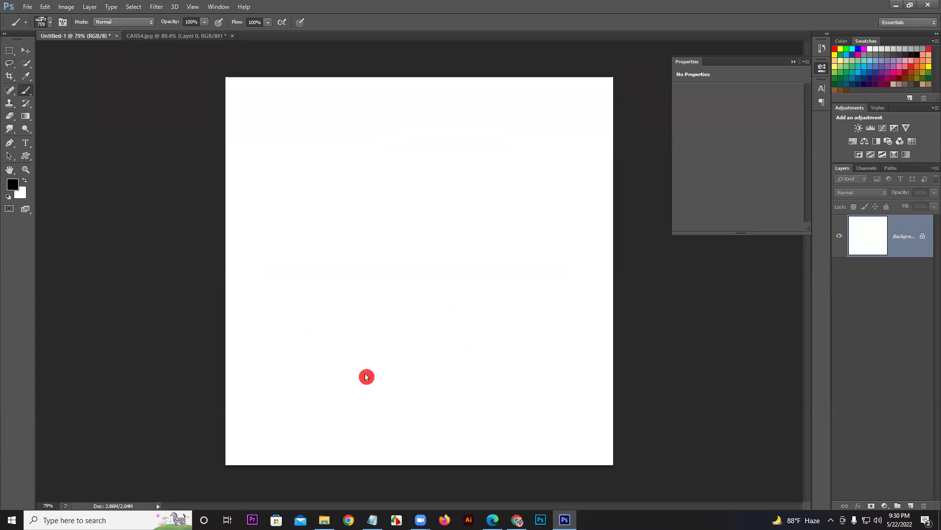
# Set the foreground colour to pure red ff0000, stamp a red car, then undo it.
pyautogui.click(14, 185)
pyautogui.moveTo(498, 334); pyautogui.dragTo(529, 311)
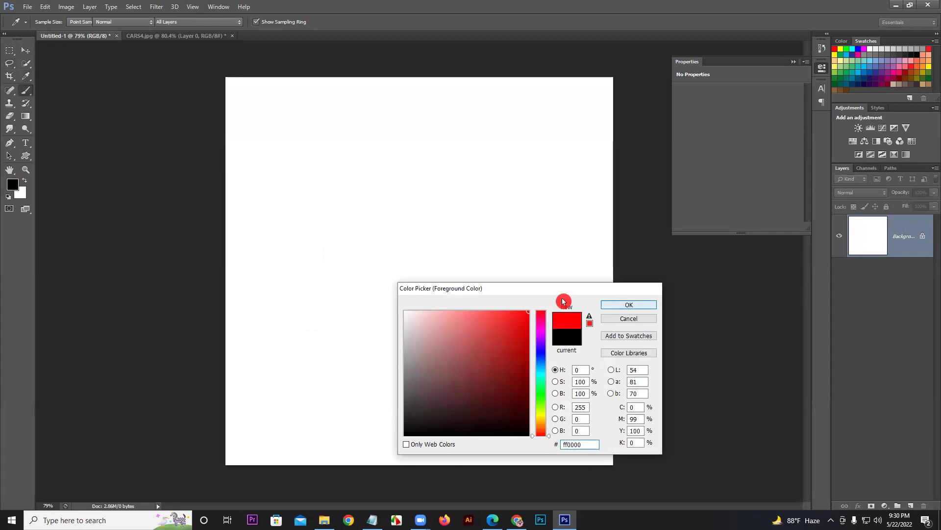
pyautogui.press('Return')
pyautogui.click(393, 223)
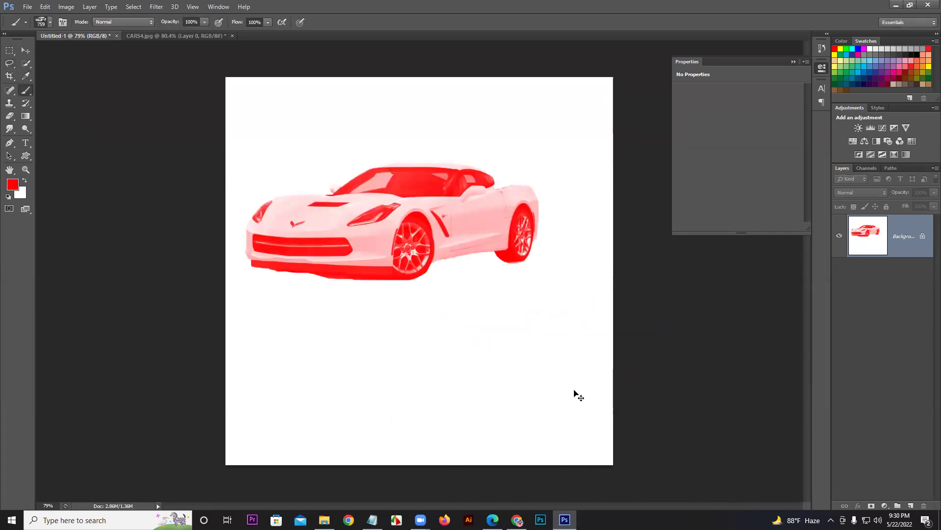
pyautogui.hotkey('ctrl', 'z')
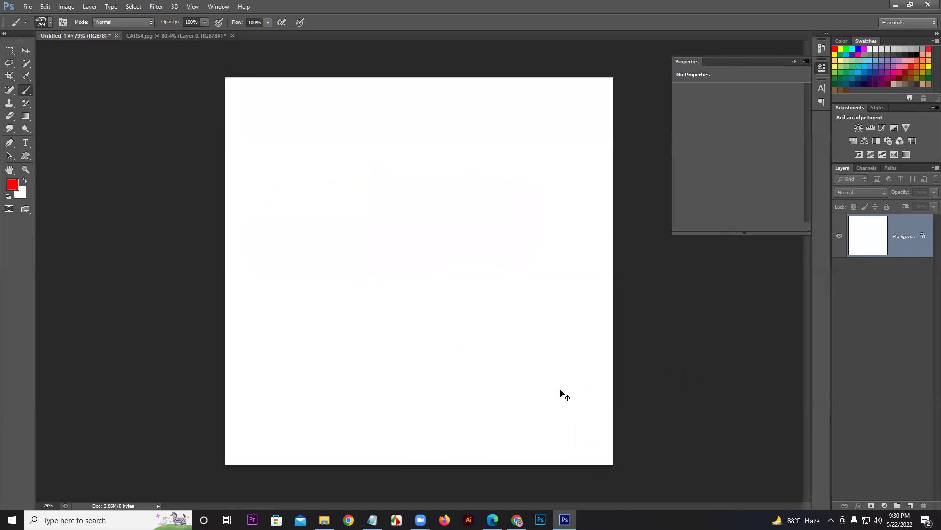
# In CARS4.jpg, copy the car to its own layer, hide Layer 0 and run Define Brush Preset.
pyautogui.click(174, 35)
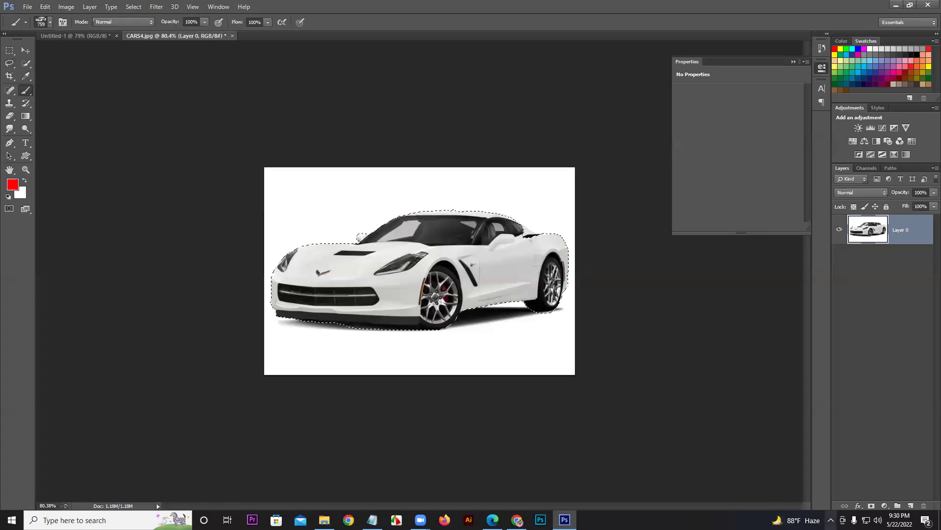
pyautogui.hotkey('ctrl', 'j')
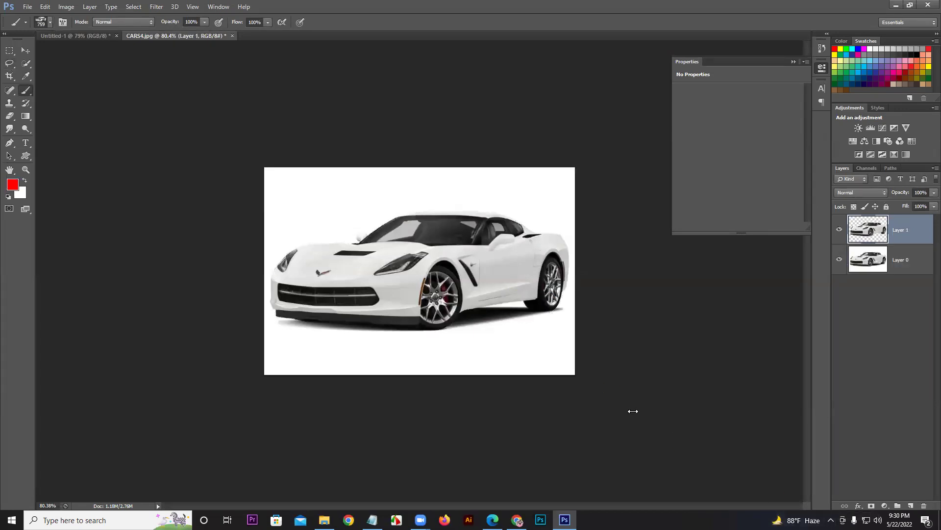
pyautogui.click(838, 260)
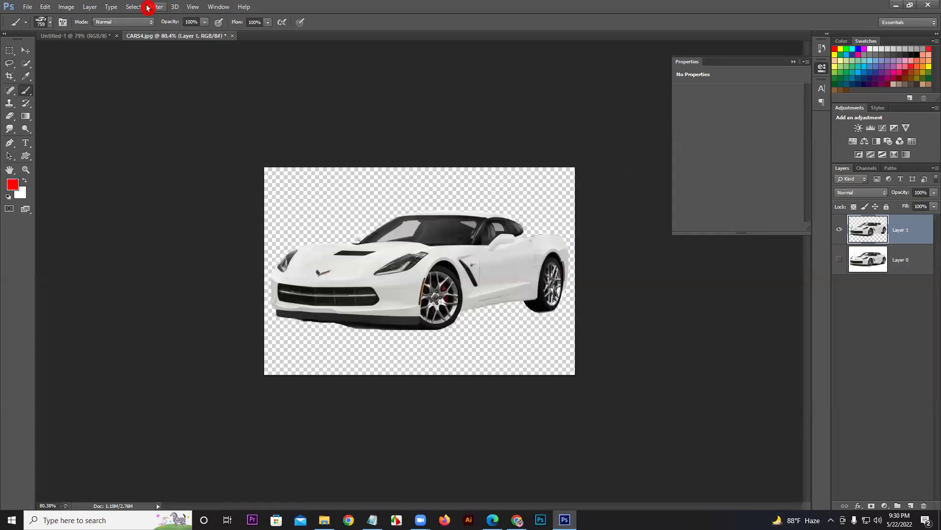
pyautogui.click(44, 6)
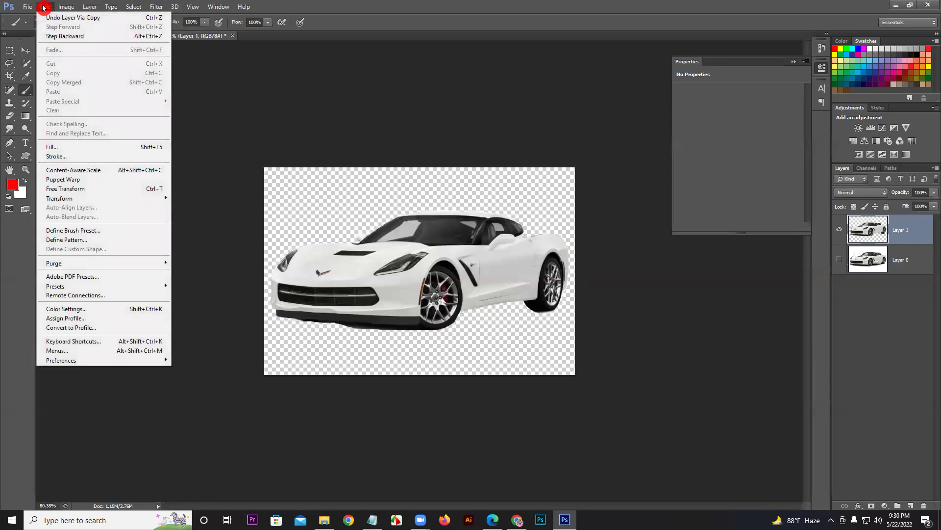
pyautogui.click(84, 229)
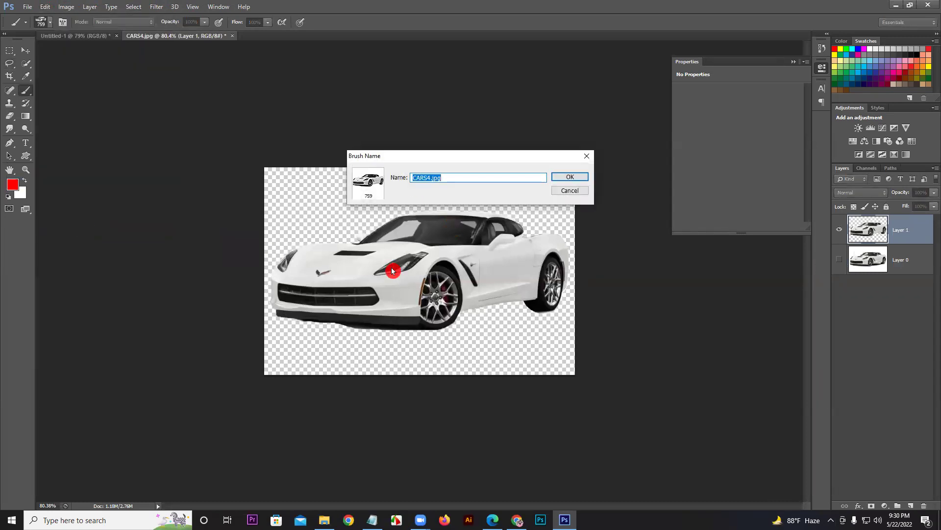
pyautogui.click(567, 193)
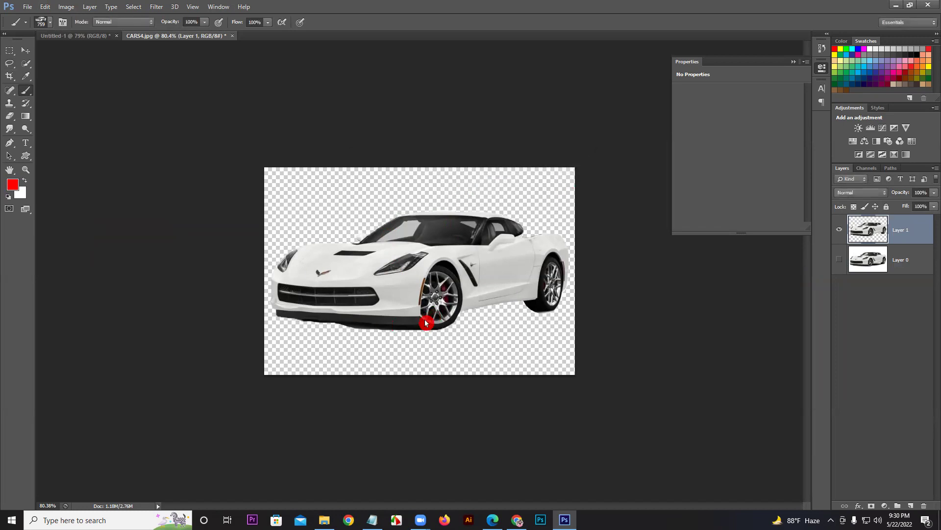
# Delete the copied car layer and close CARS4.jpg without saving.
pyautogui.press('Delete')
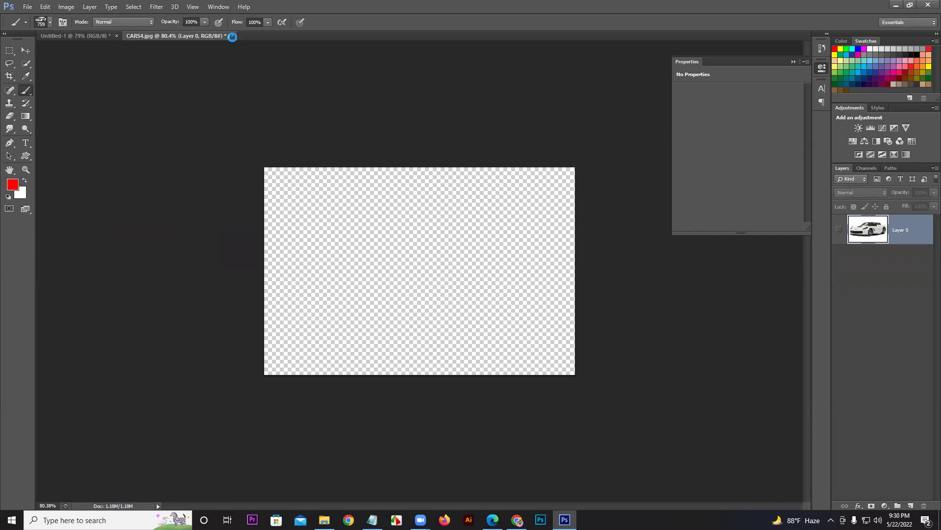
pyautogui.click(232, 36)
pyautogui.click(462, 196)
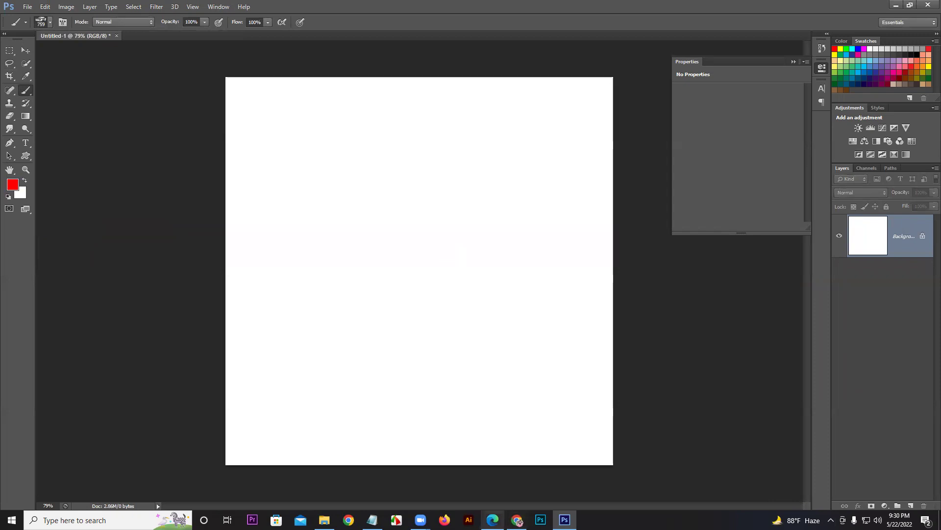
pyautogui.click(493, 519)
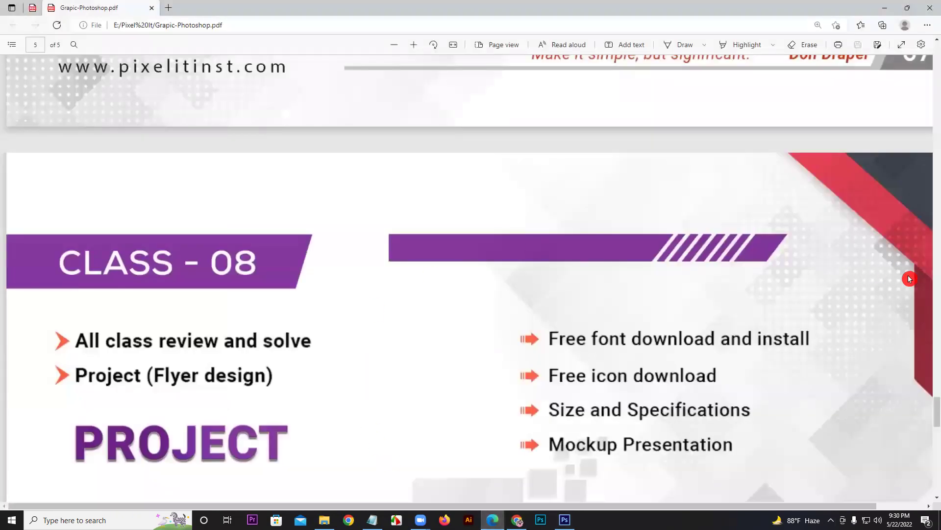
# Scroll Grapic-Photoshop.pdf back to the CLASS - 06 Freelancing Marketplace Knowledge page.
pyautogui.click(934, 373)
pyautogui.moveTo(934, 376); pyautogui.dragTo(926, 364)
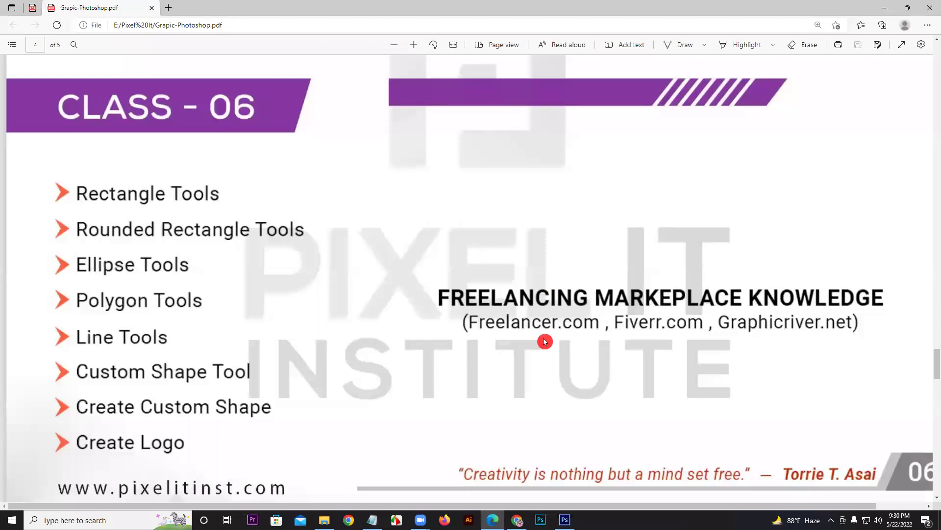
pyautogui.moveTo(935, 363)
pyautogui.mouseDown()
pyautogui.moveTo(933, 446)
pyautogui.moveTo(933, 361)
pyautogui.mouseUp()
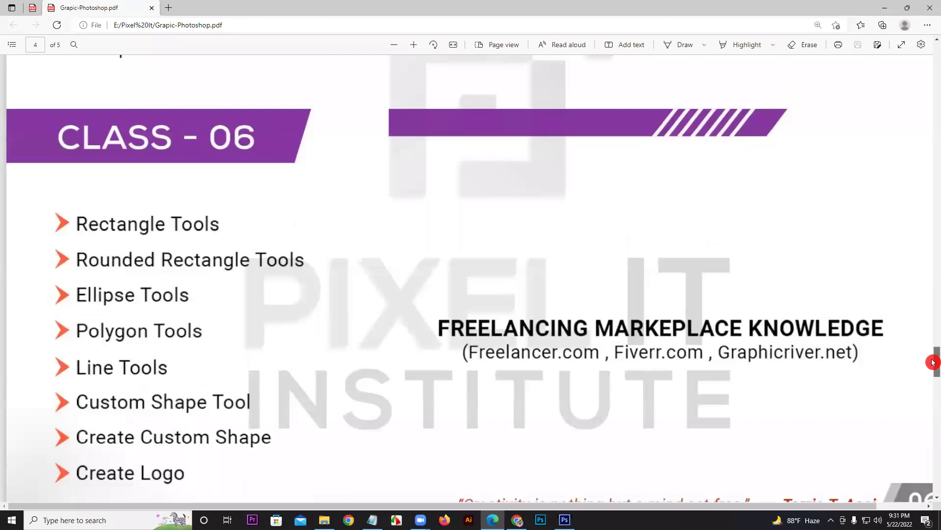
pyautogui.moveTo(933, 363); pyautogui.dragTo(933, 366)
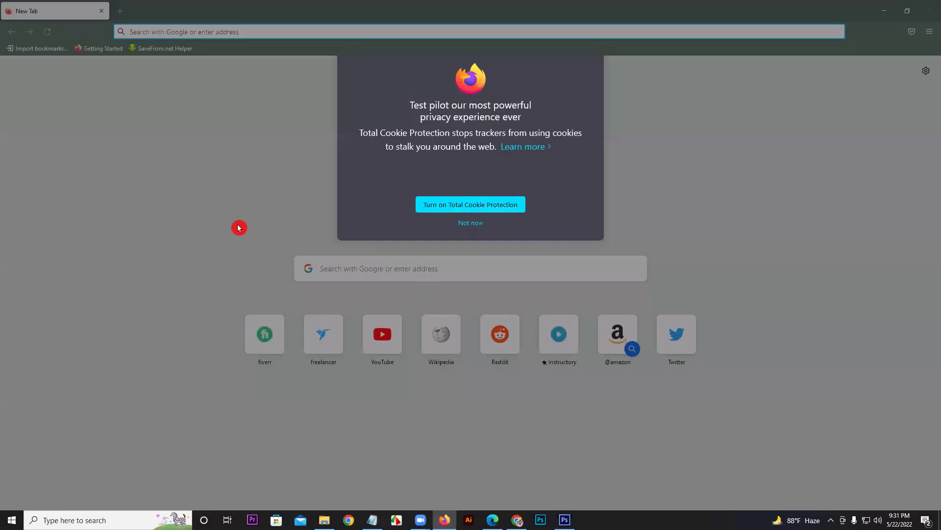
# Open Fiverr's flyer design results, then GraphicRiver in a new tab via a Google search.
pyautogui.click(469, 225)
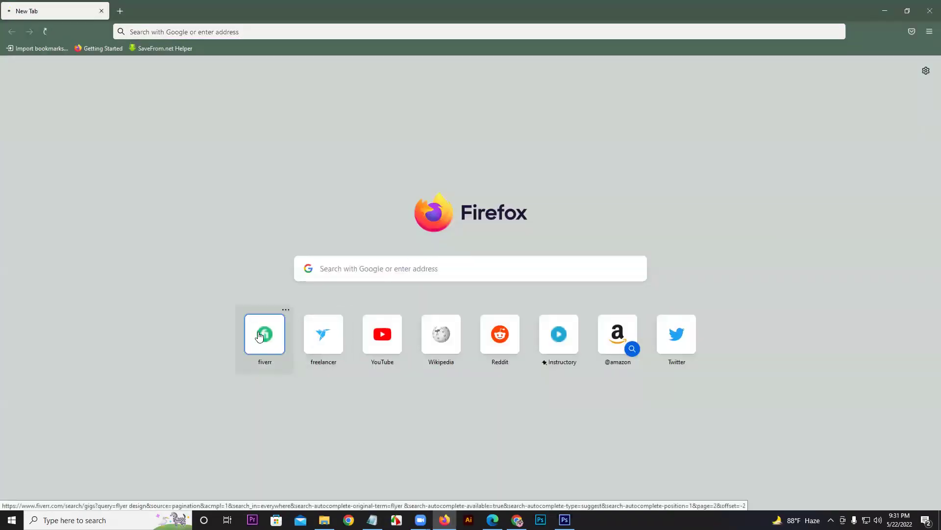
pyautogui.click(260, 335)
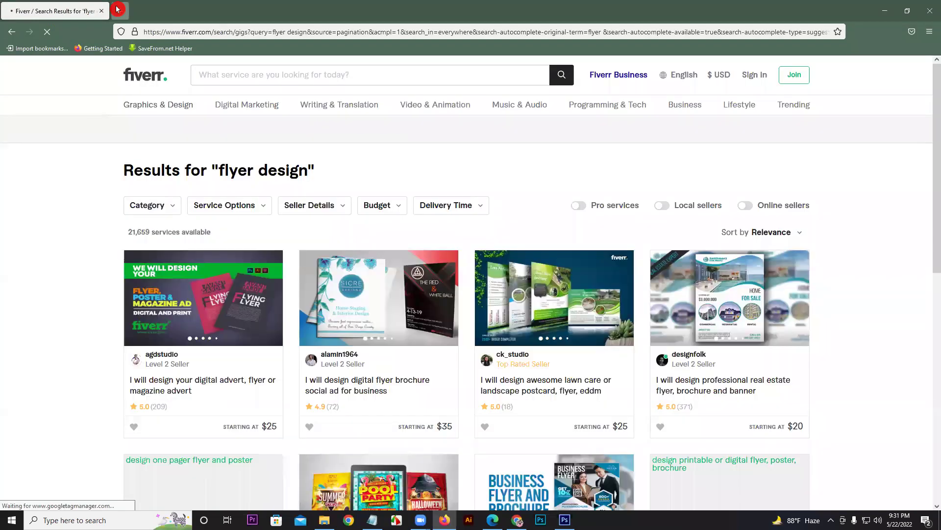
pyautogui.click(120, 11)
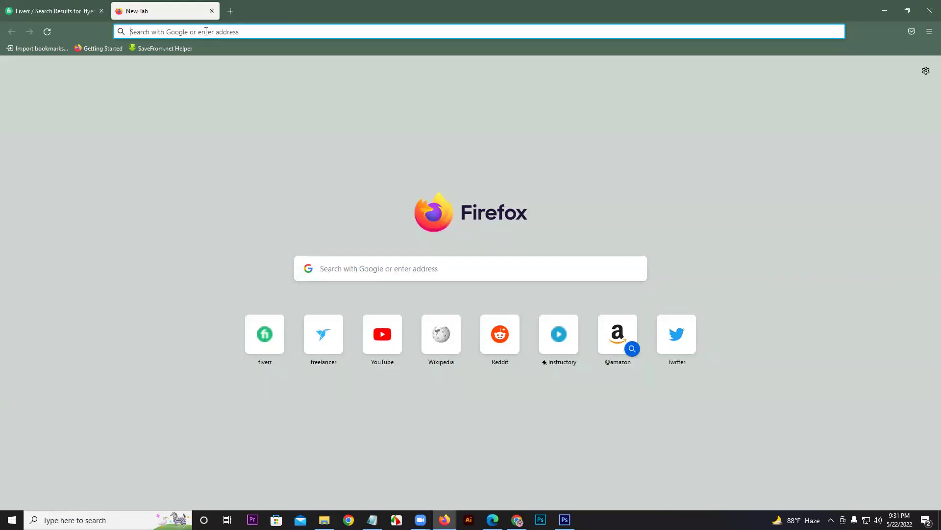
pyautogui.write('graphi')
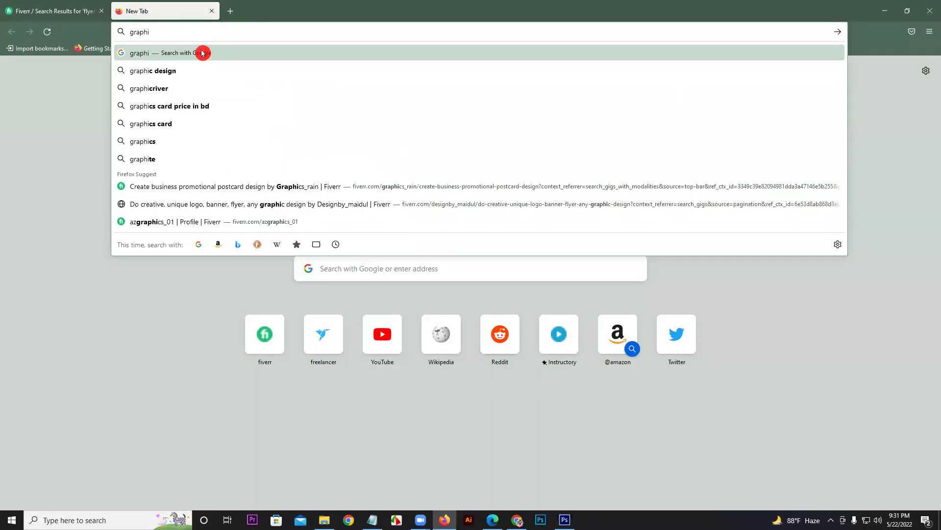
pyautogui.click(190, 88)
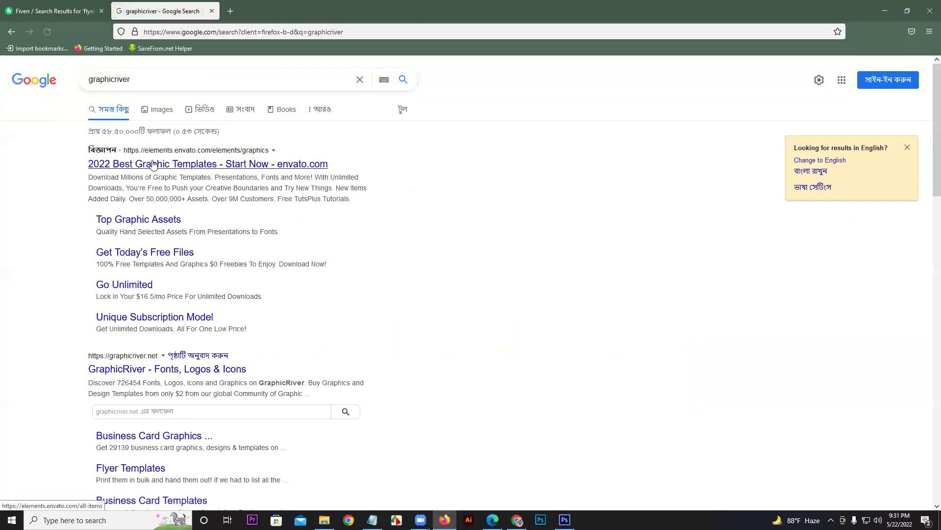
pyautogui.click(151, 368)
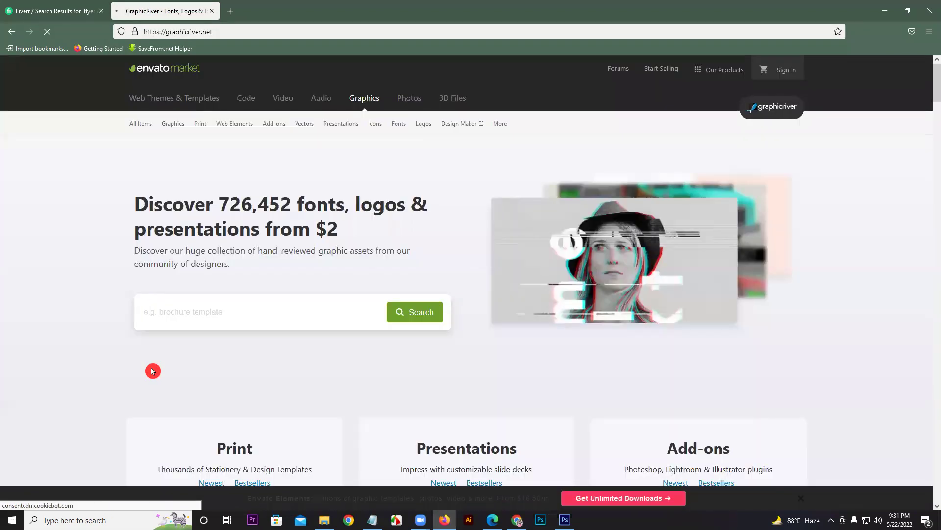
# Return the first tab to the Fiverr homepage, checking the GraphicRiver tab in between.
pyautogui.click(86, 11)
pyautogui.click(149, 76)
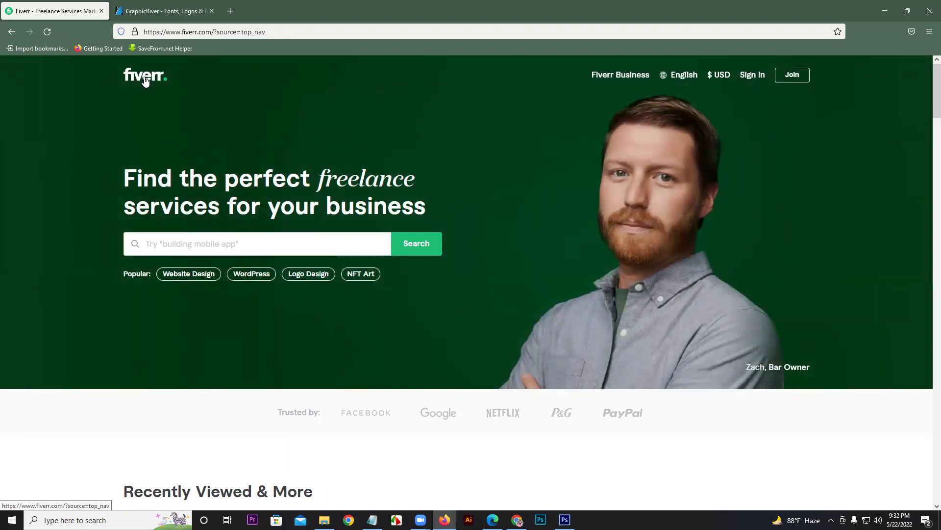
pyautogui.click(154, 10)
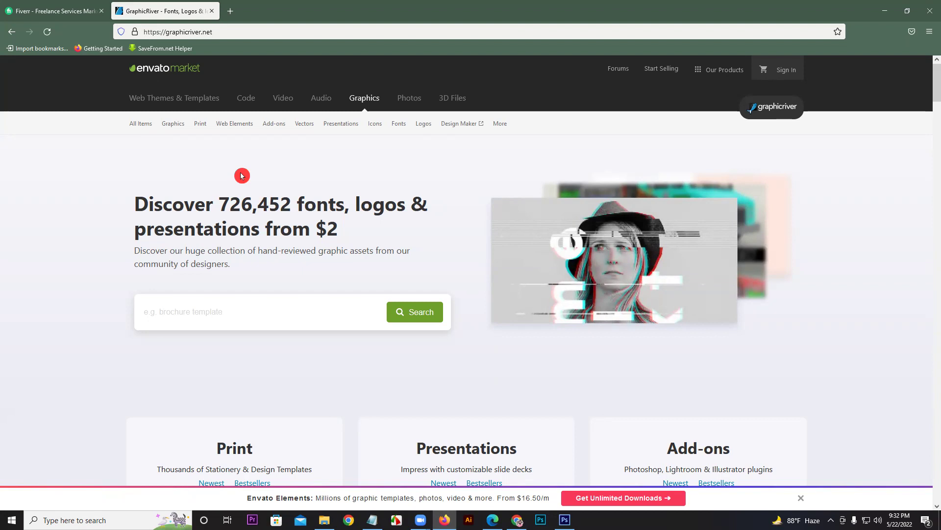
pyautogui.click(62, 10)
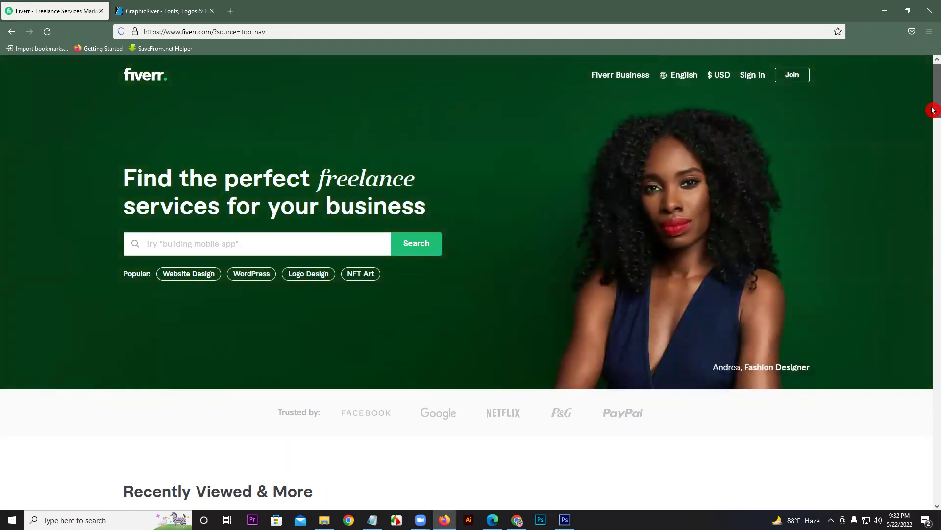
pyautogui.scroll(-3, 933, 125)
pyautogui.scroll(3, 933, 124)
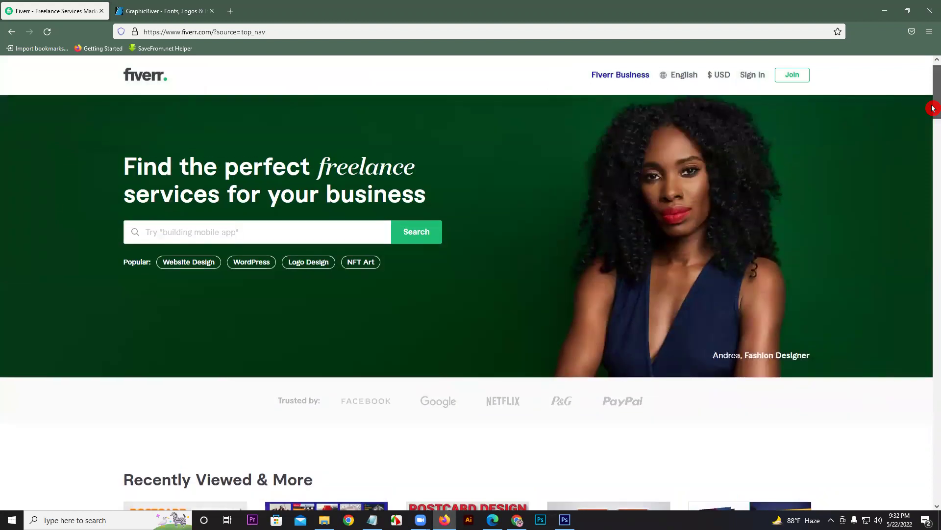
# Search Fiverr for 'background removal', view the green handbag gig, then return to the results.
pyautogui.click(182, 243)
pyautogui.write('backgroun')
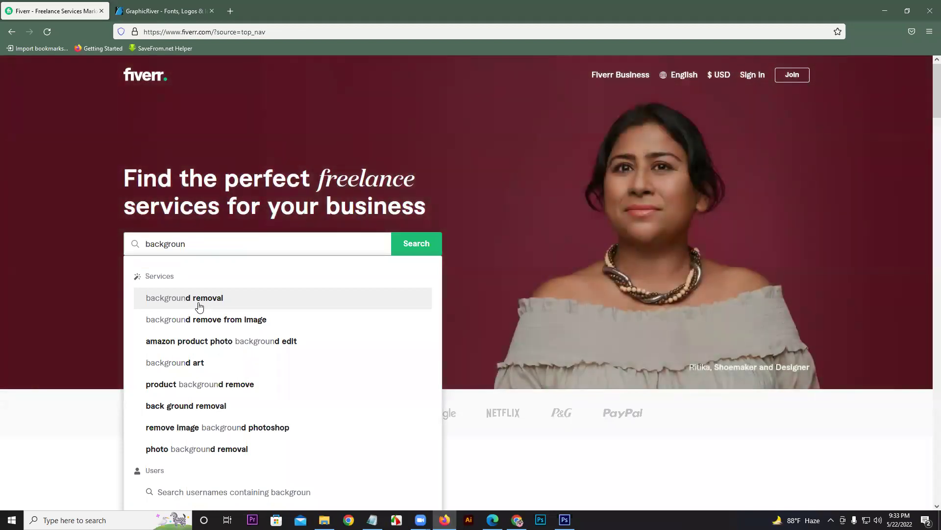
pyautogui.click(199, 306)
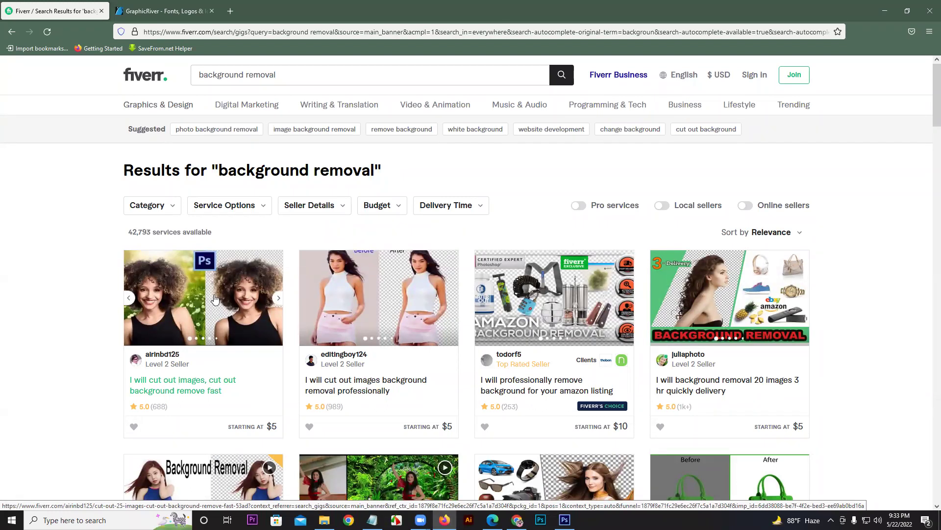
pyautogui.moveTo(933, 103); pyautogui.dragTo(933, 141)
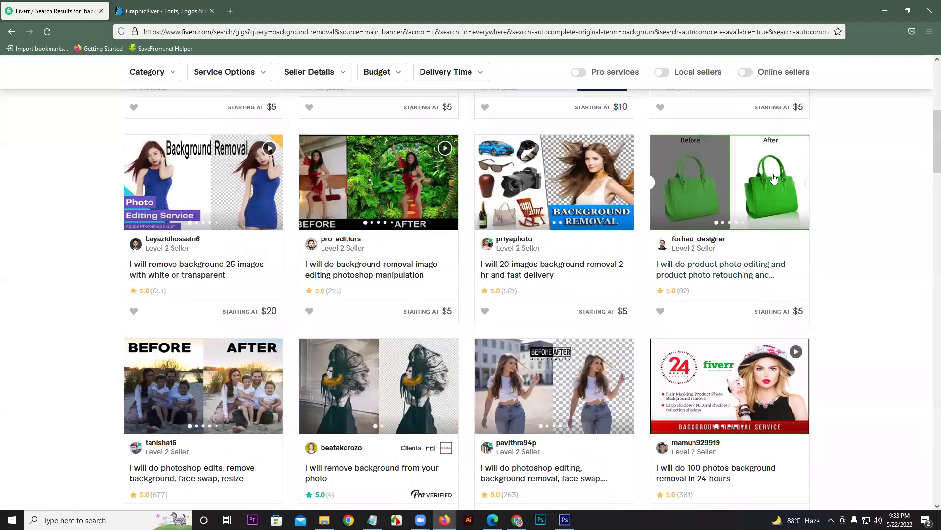
pyautogui.click(747, 175)
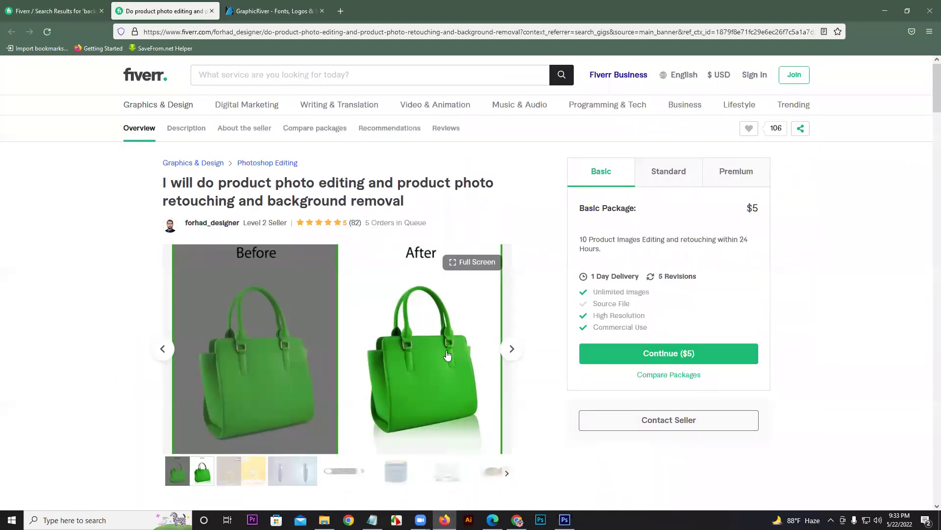
pyautogui.click(40, 7)
# Open the headphones, 100-photos and photoshop editing gigs in new tabs, then select the search text.
pyautogui.scroll(-3, 933, 186)
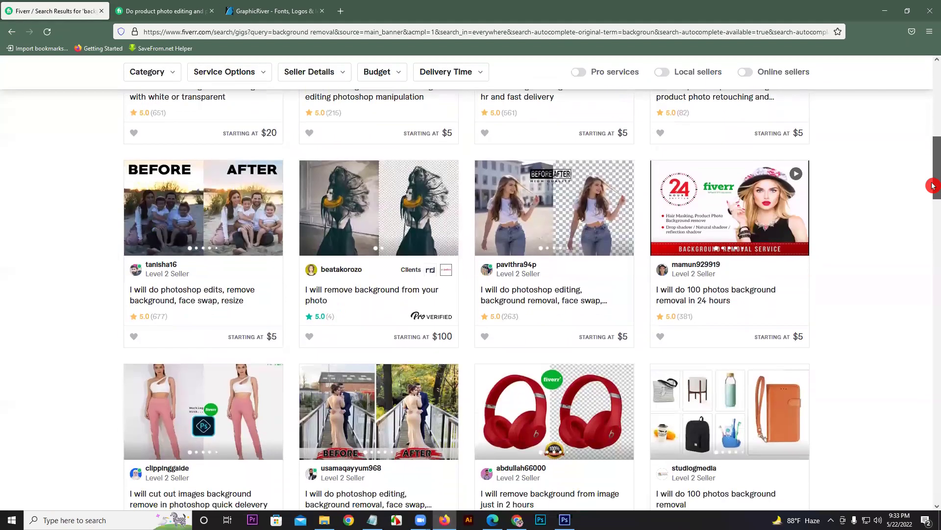
pyautogui.moveTo(933, 185); pyautogui.dragTo(932, 204)
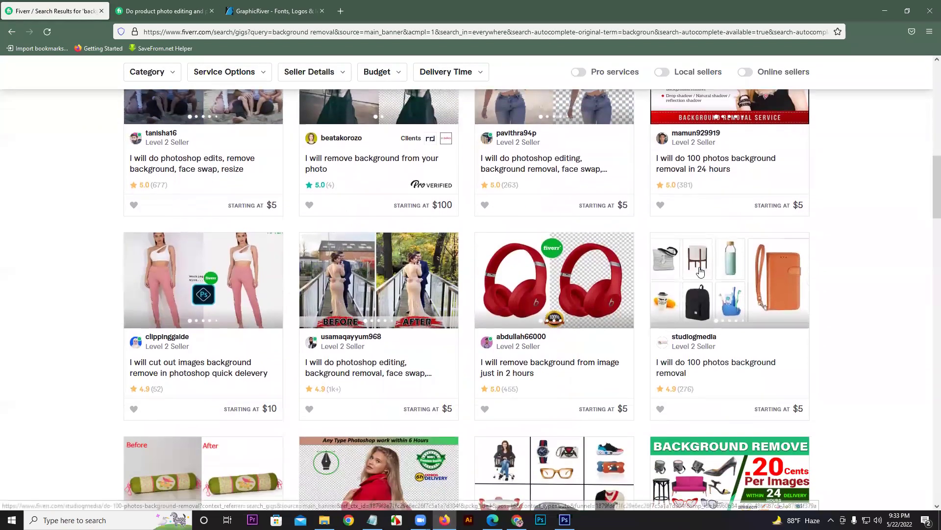
pyautogui.rightClick(576, 263)
pyautogui.click(608, 269)
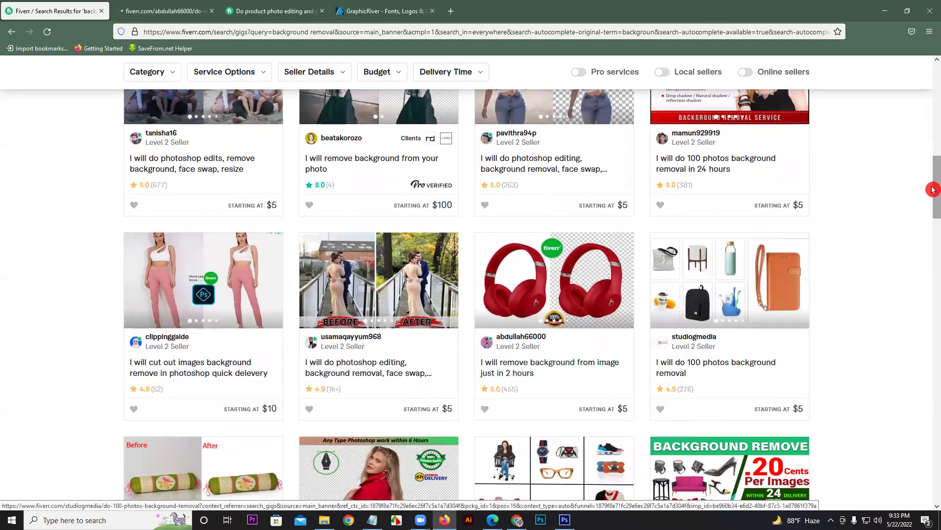
pyautogui.moveTo(933, 188); pyautogui.dragTo(933, 203)
pyautogui.rightClick(727, 168)
pyautogui.click(753, 177)
pyautogui.moveTo(933, 187)
pyautogui.mouseDown()
pyautogui.moveTo(933, 209)
pyautogui.moveTo(934, 187)
pyautogui.mouseUp()
pyautogui.rightClick(397, 195)
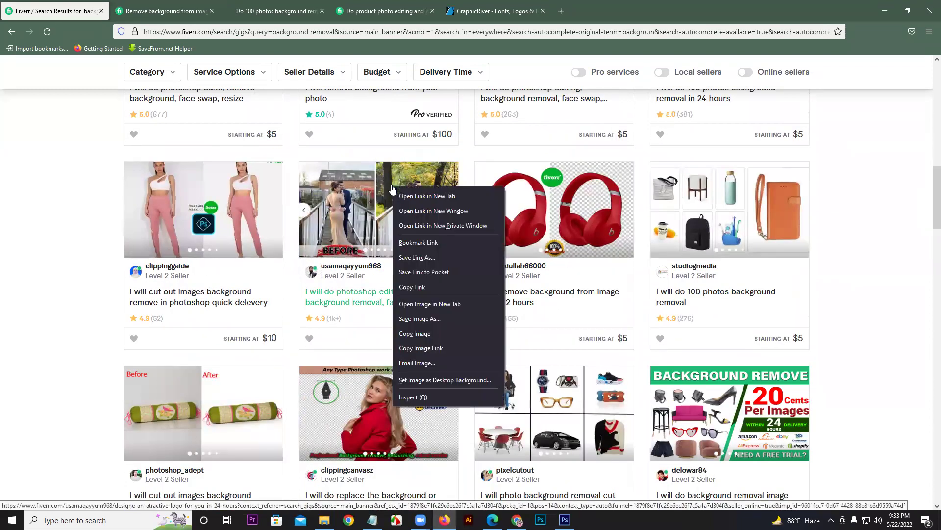
pyautogui.click(397, 195)
pyautogui.moveTo(933, 213); pyautogui.dragTo(932, 107)
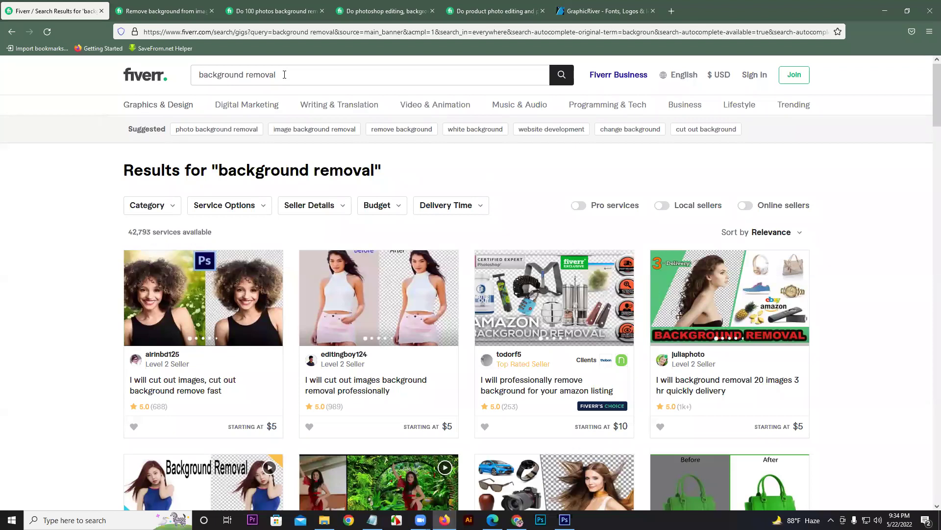
pyautogui.moveTo(280, 75); pyautogui.dragTo(198, 76)
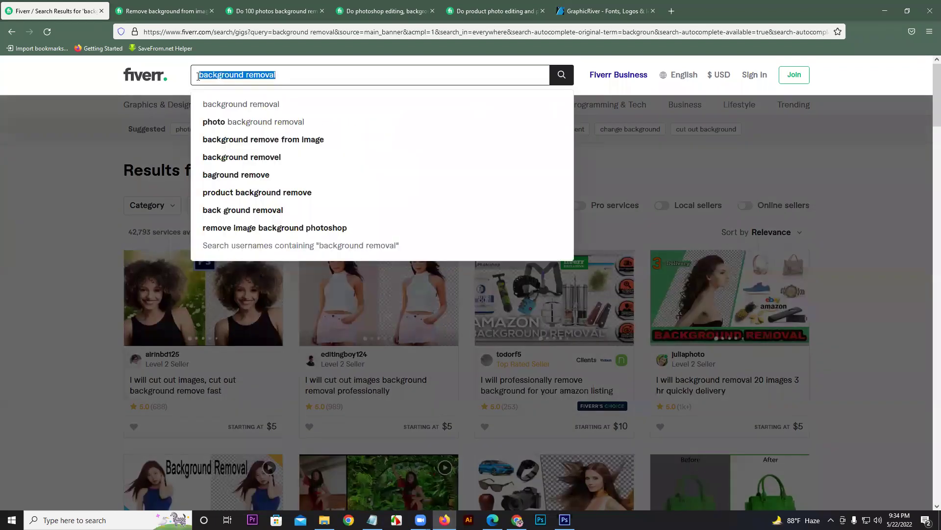
# Search for 'black magic' and open the bad-spells and demonic forces gigs in new tabs.
pyautogui.write('b')
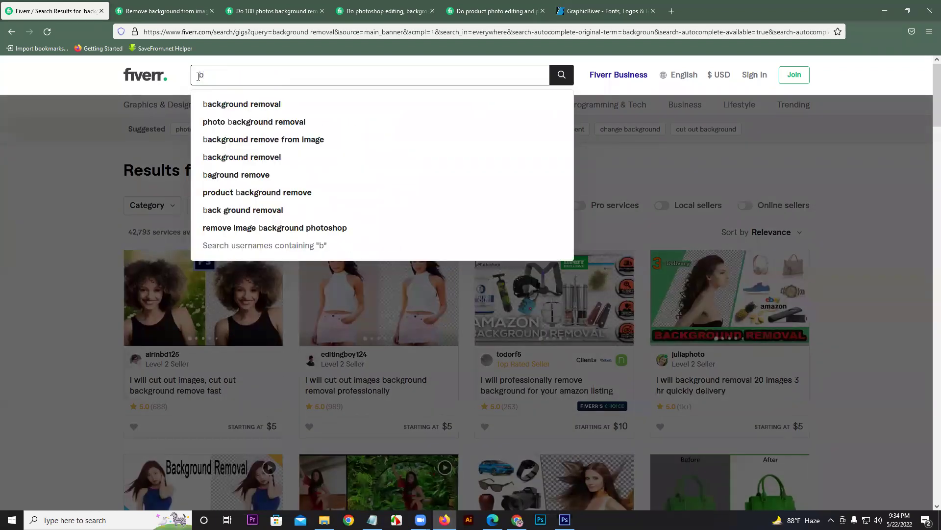
pyautogui.write('lack')
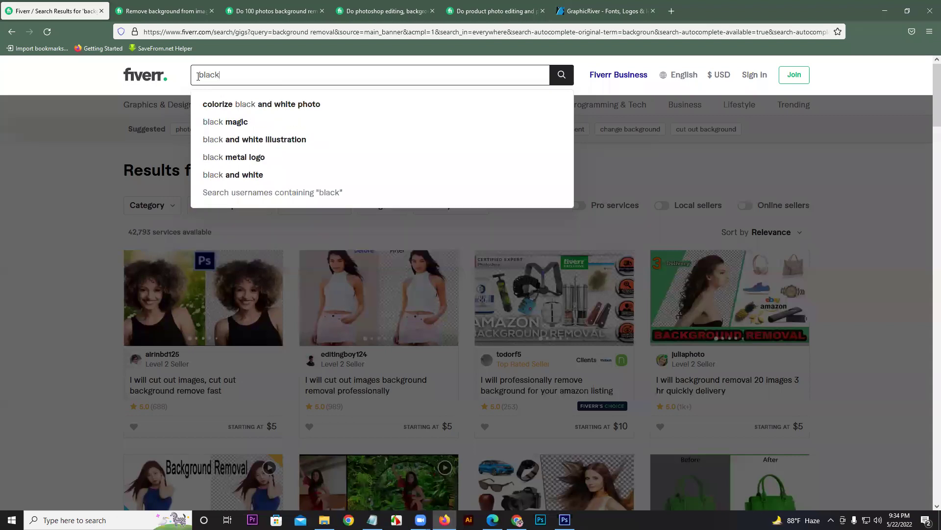
pyautogui.click(231, 122)
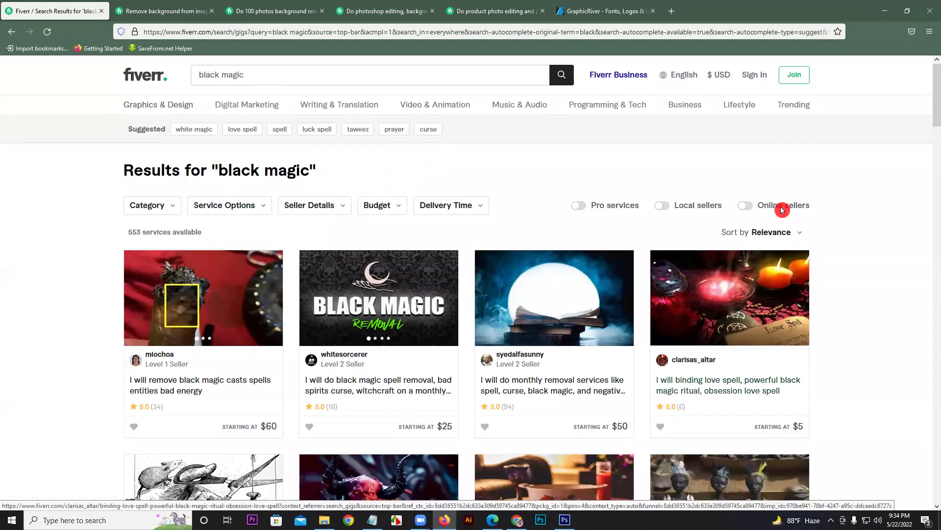
pyautogui.moveTo(933, 114); pyautogui.dragTo(934, 163)
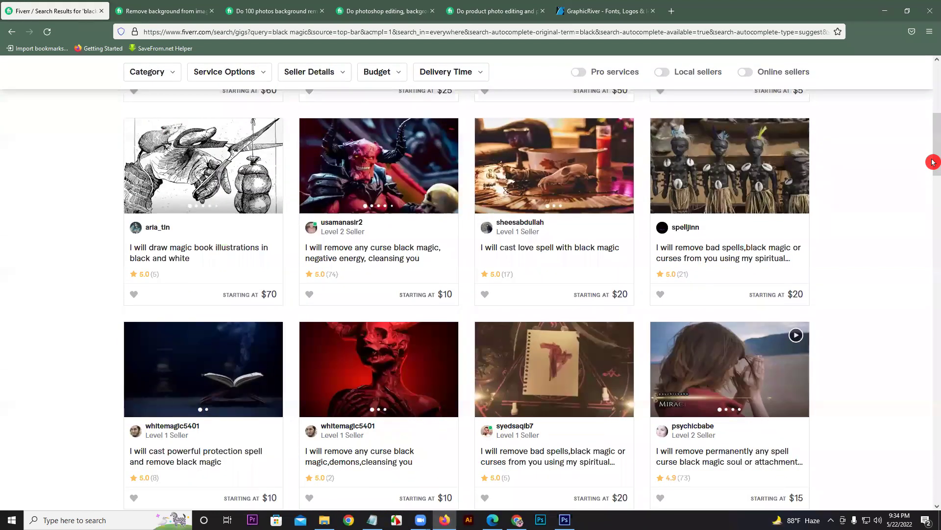
pyautogui.rightClick(719, 183)
pyautogui.click(718, 183)
pyautogui.moveTo(933, 157); pyautogui.dragTo(933, 211)
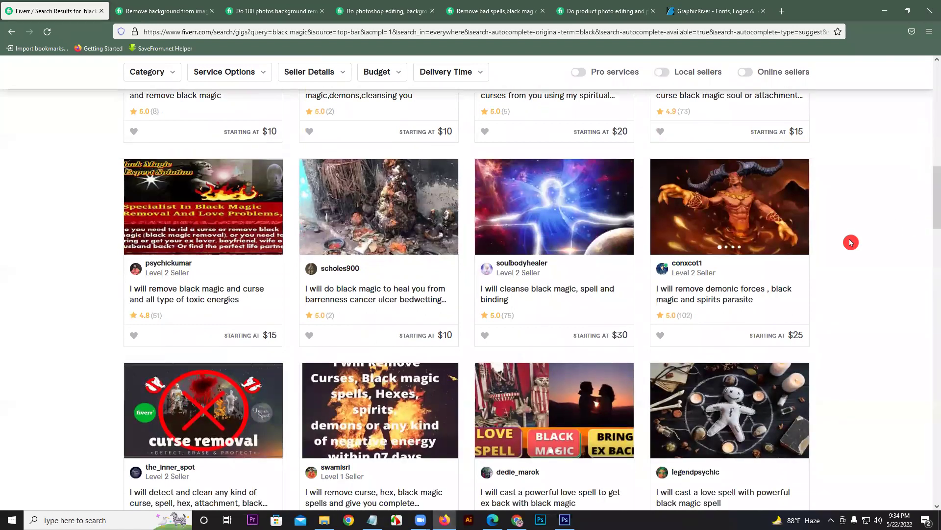
pyautogui.rightClick(708, 211)
pyautogui.click(722, 218)
pyautogui.moveTo(933, 173); pyautogui.dragTo(933, 219)
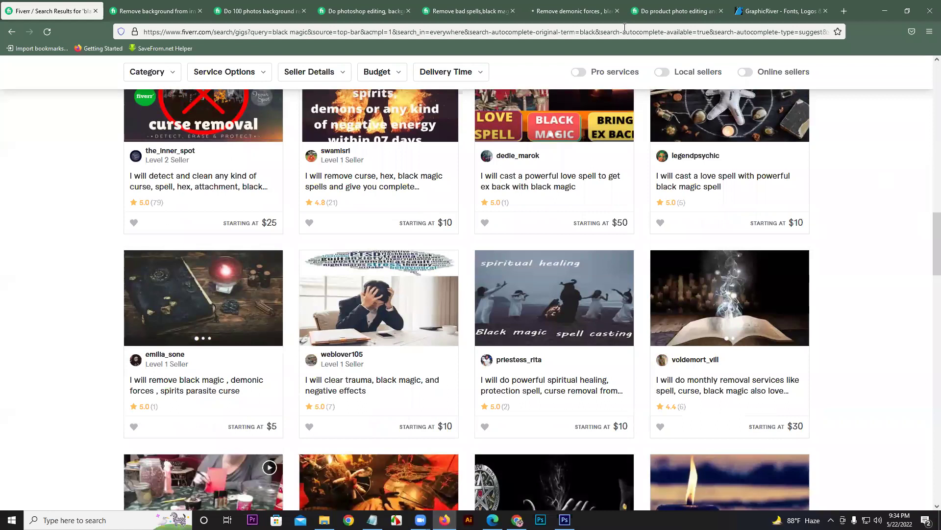
# Look through the opened gig tabs, then open the demonic forces gig's seller profile.
pyautogui.click(578, 10)
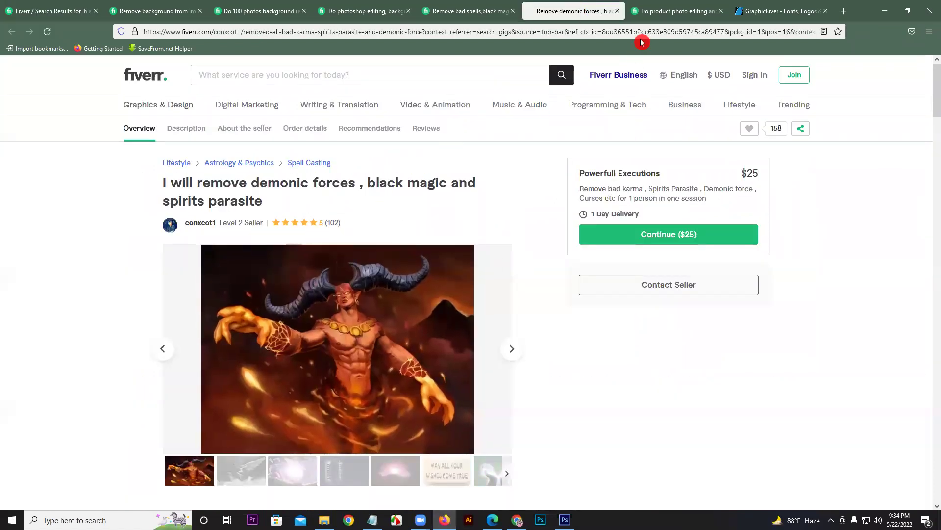
pyautogui.click(643, 11)
pyautogui.click(486, 11)
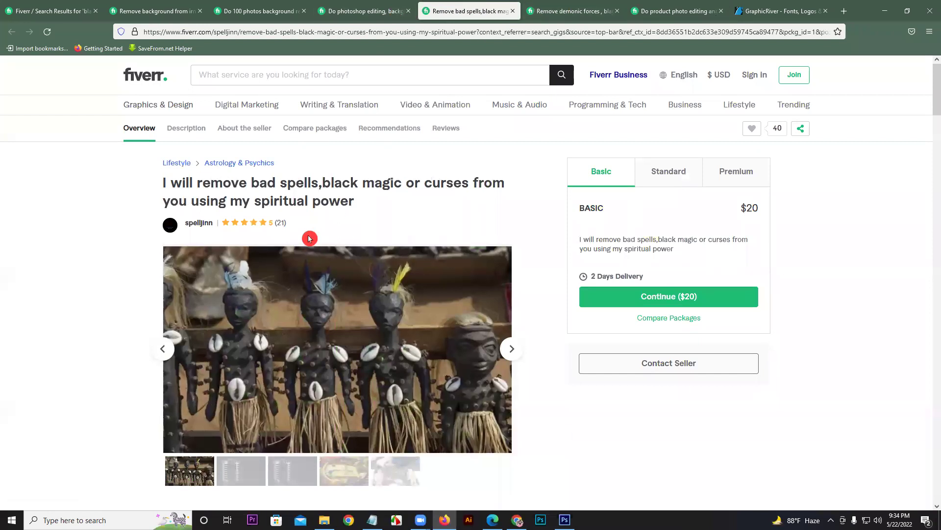
pyautogui.hotkey('ctrl', 'Tab')
pyautogui.moveTo(218, 230)
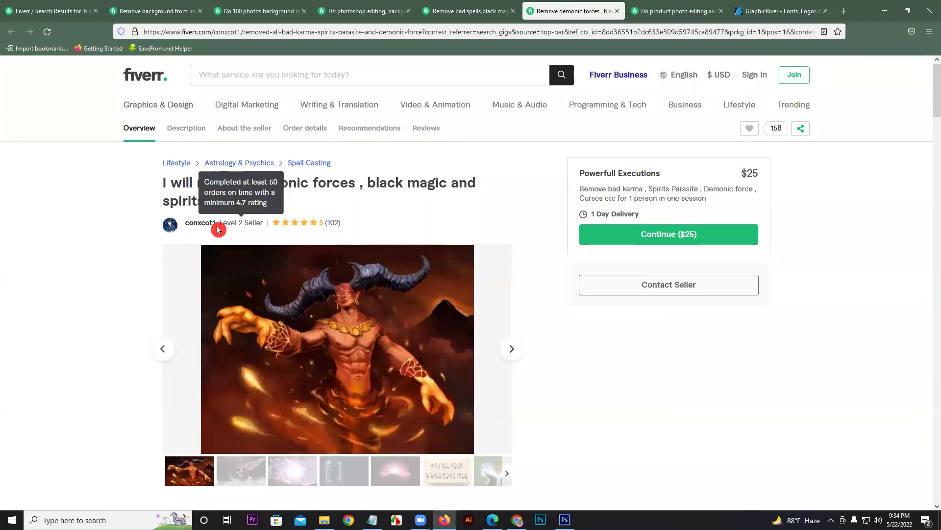
pyautogui.scroll(-10, 206, 225)
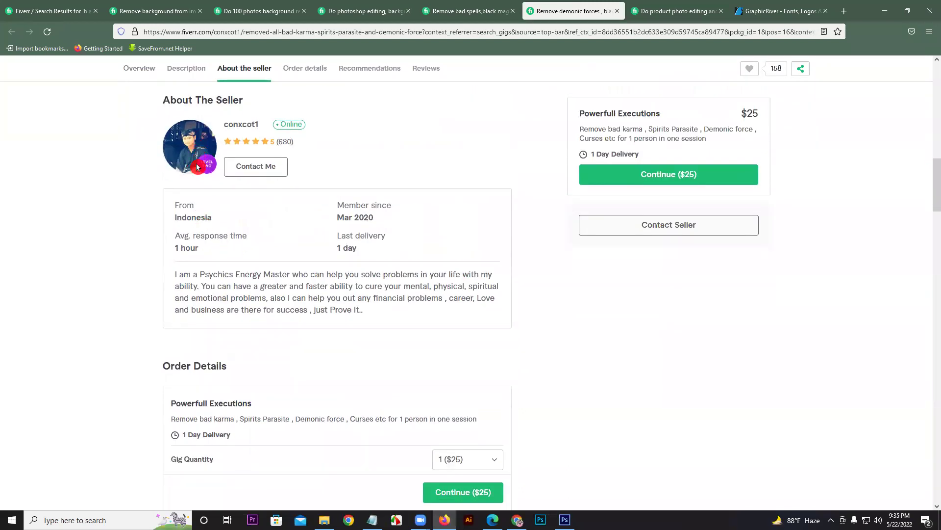
pyautogui.click(240, 129)
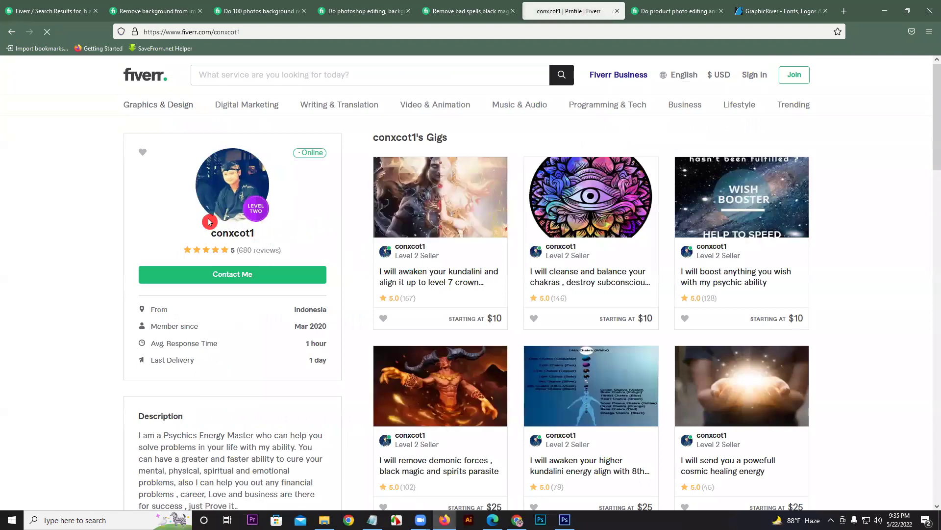
# Open the seller's kundalini, chakra cleansing and wish booster gigs in new tabs and view each.
pyautogui.rightClick(435, 196)
pyautogui.click(456, 204)
pyautogui.rightClick(601, 175)
pyautogui.click(610, 182)
pyautogui.rightClick(723, 189)
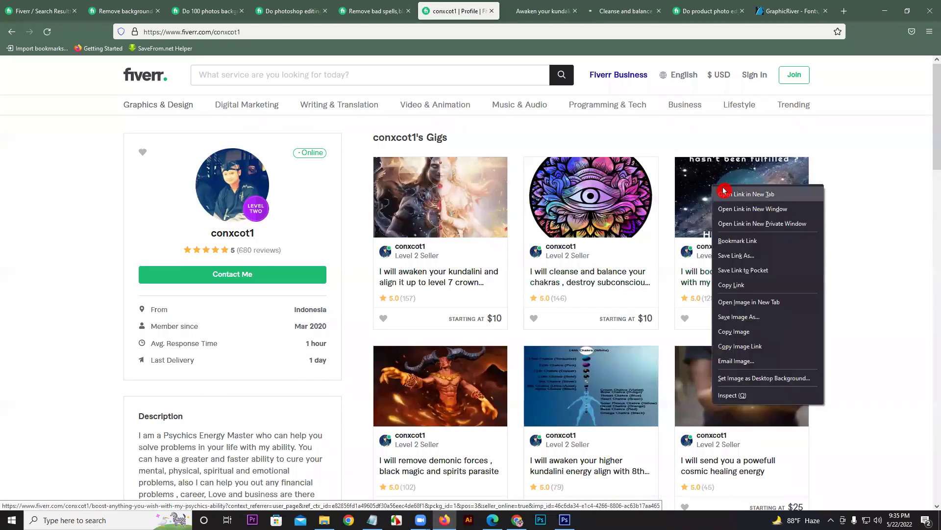
pyautogui.click(724, 194)
pyautogui.hotkey('ctrl', 'Tab')
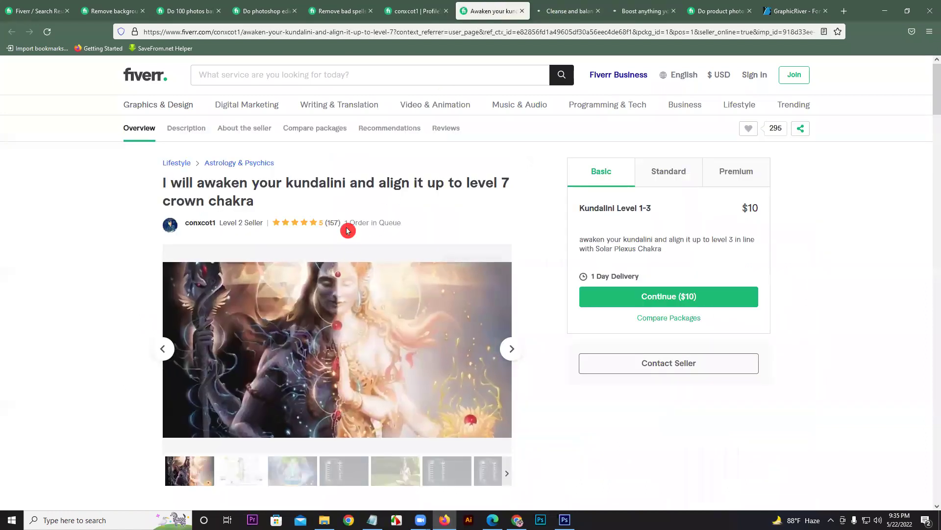
pyautogui.hotkey('ctrl', 'Tab')
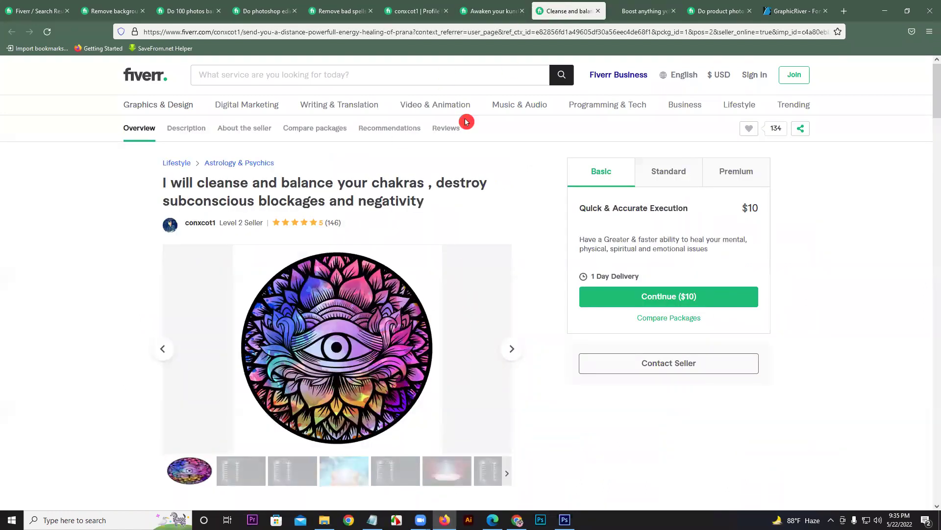
pyautogui.click(629, 10)
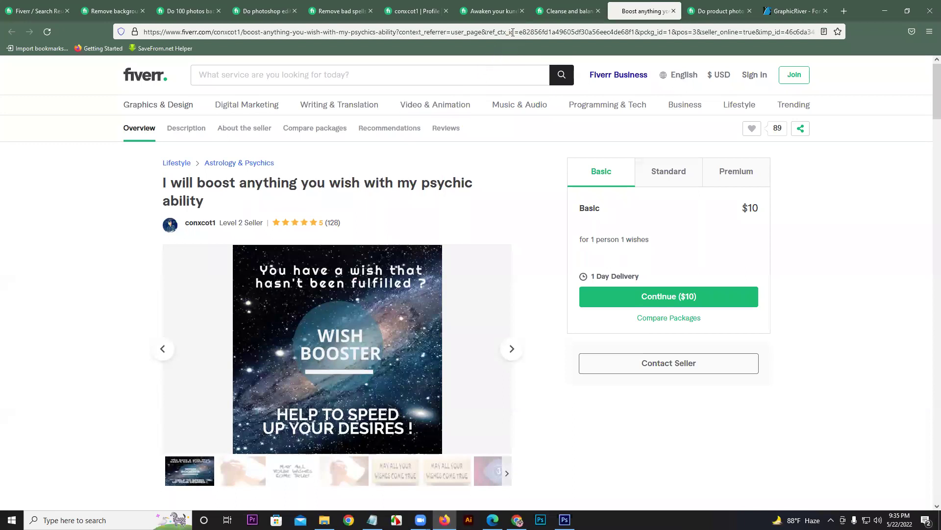
# Close the gig and seller-profile tabs, return to the black magic results, then go to Fiverr's home page.
pyautogui.click(522, 13)
pyautogui.click(523, 14)
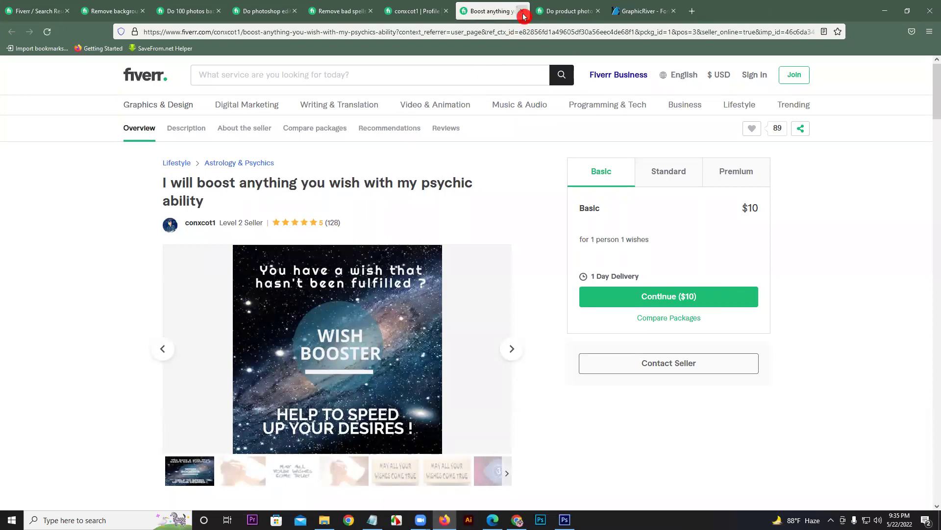
pyautogui.click(523, 13)
pyautogui.click(452, 8)
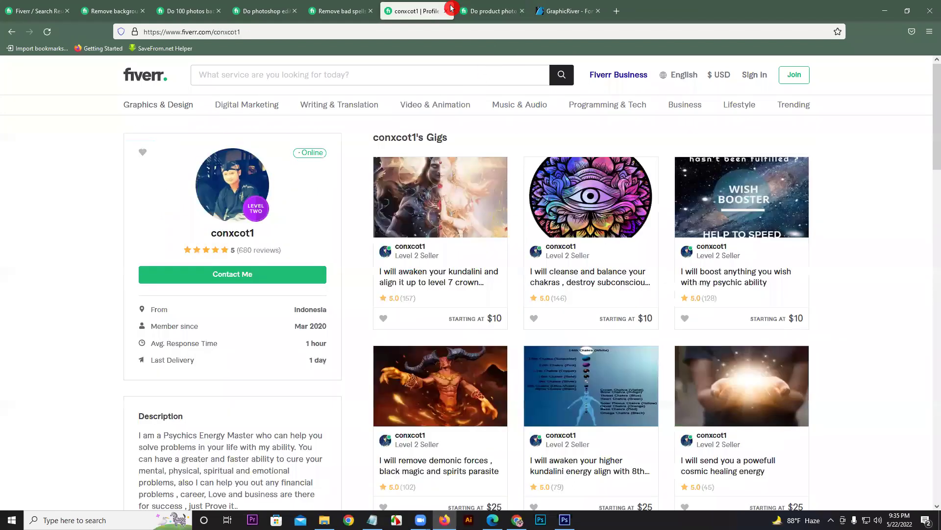
pyautogui.click(447, 10)
pyautogui.click(349, 8)
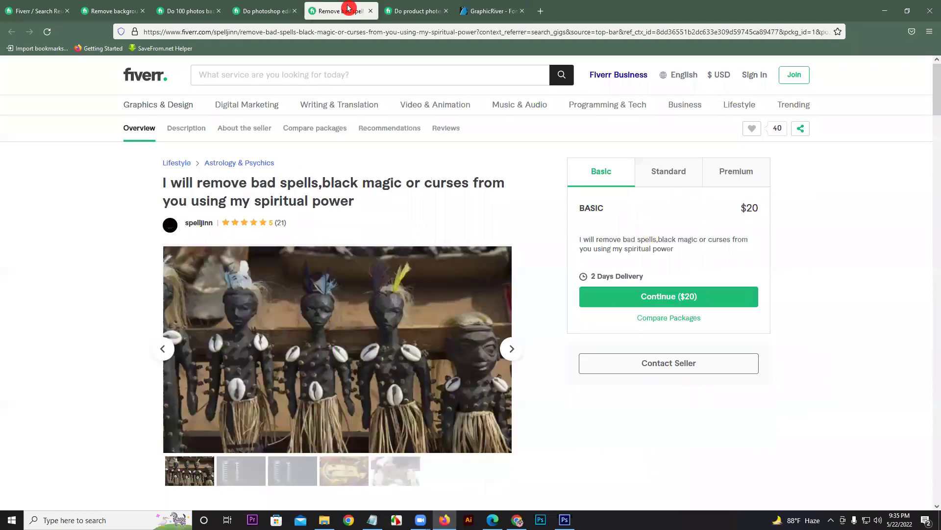
pyautogui.click(371, 11)
pyautogui.click(280, 12)
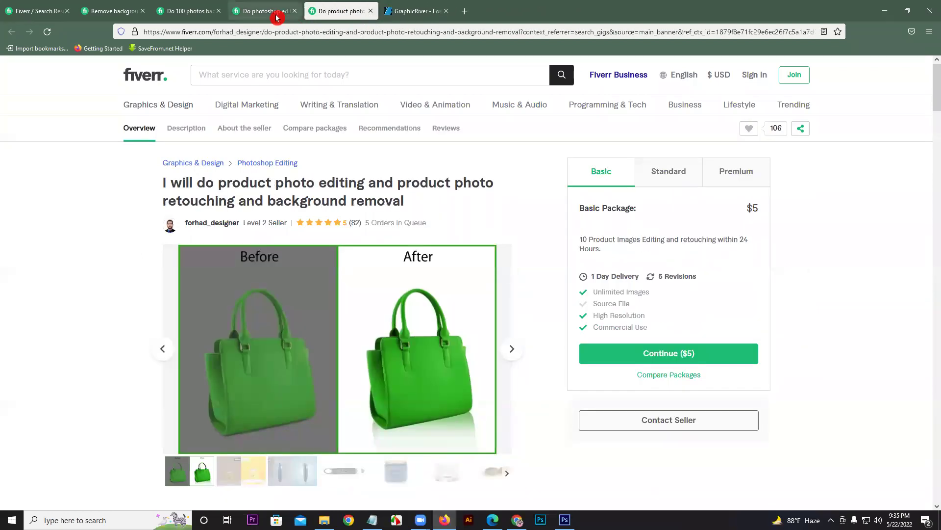
pyautogui.click(37, 11)
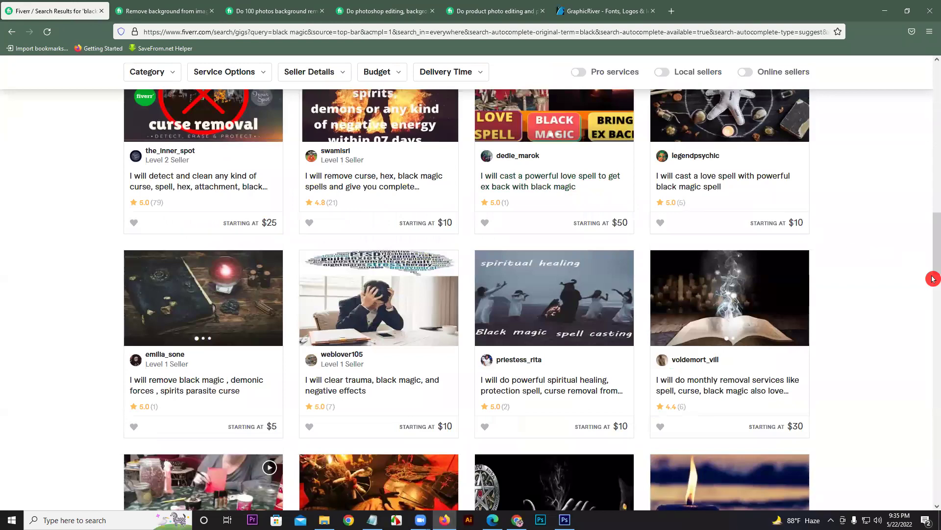
pyautogui.scroll(20, 933, 270)
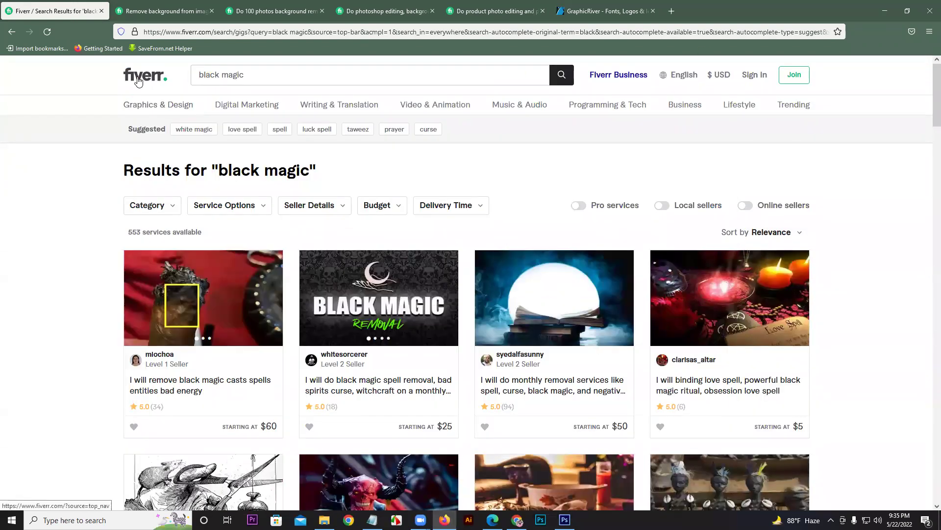
pyautogui.click(138, 80)
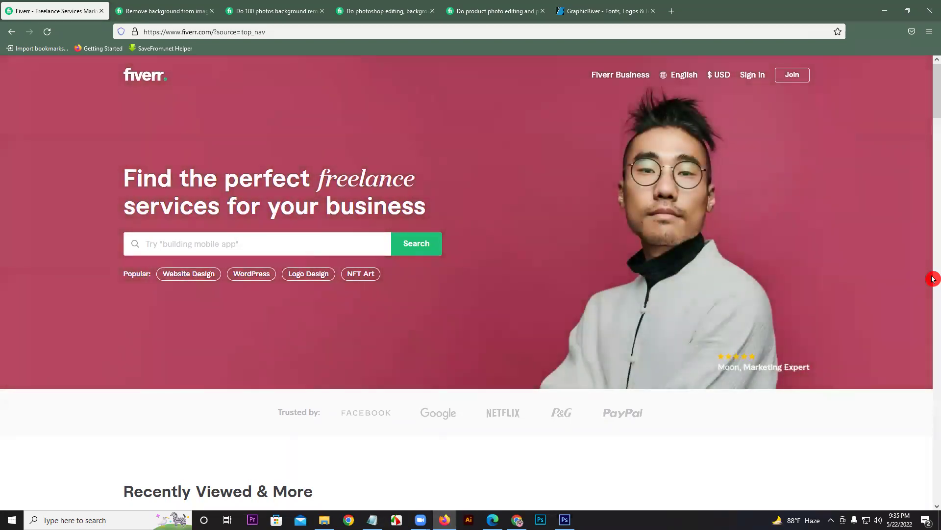
# Search Fiverr for 'logo design' and scroll down to the second row of gig cards.
pyautogui.click(232, 245)
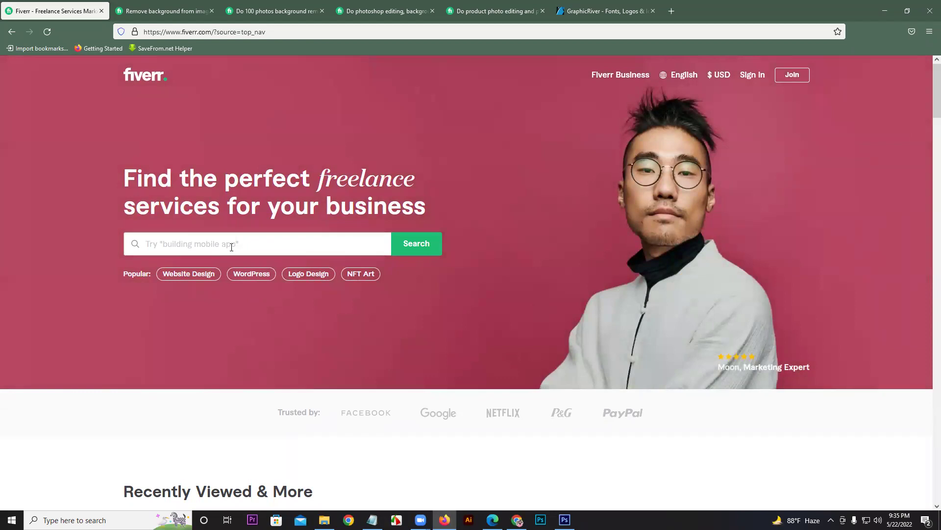
pyautogui.write('logo')
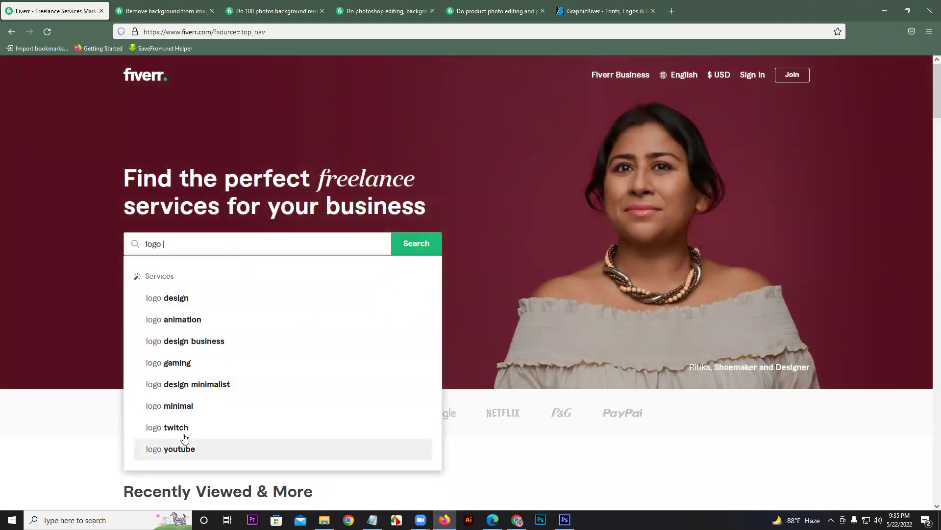
pyautogui.click(189, 300)
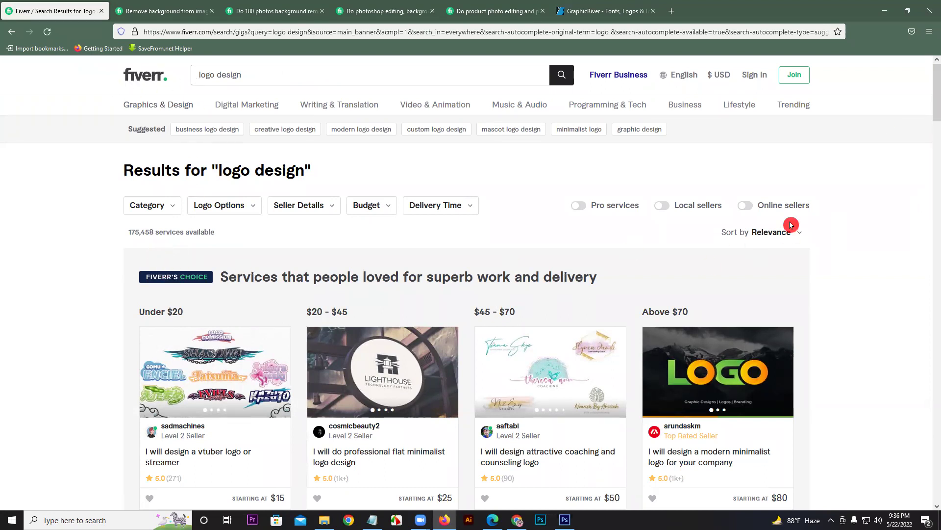
pyautogui.moveTo(933, 100); pyautogui.dragTo(893, 175)
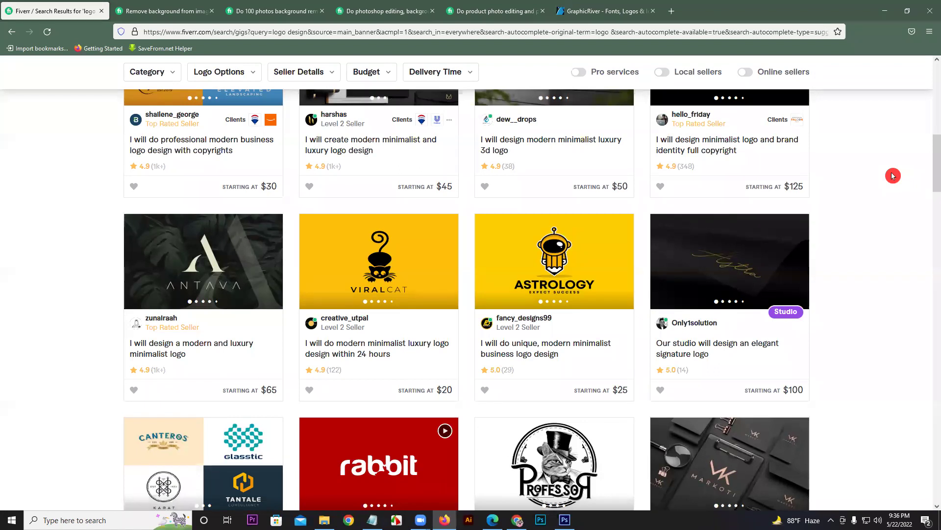
pyautogui.moveTo(934, 167); pyautogui.dragTo(933, 84)
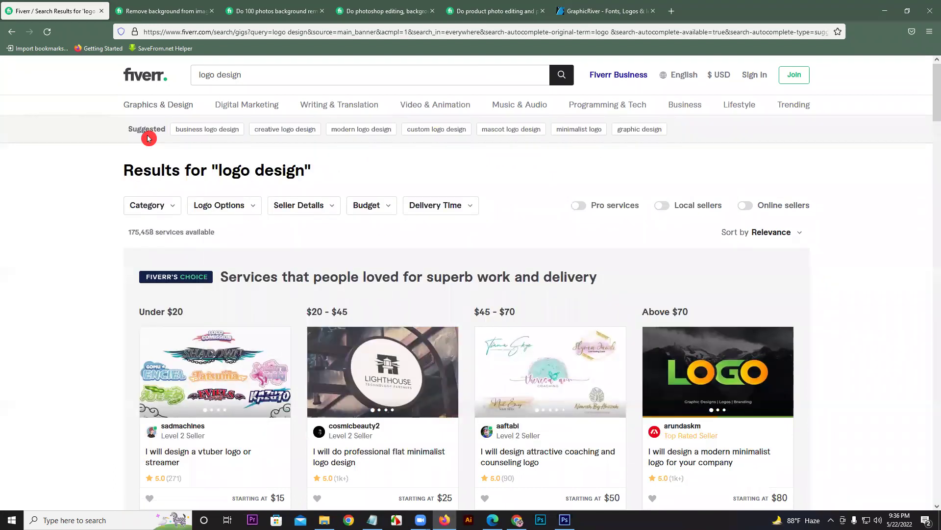
pyautogui.scroll(-2, 933, 108)
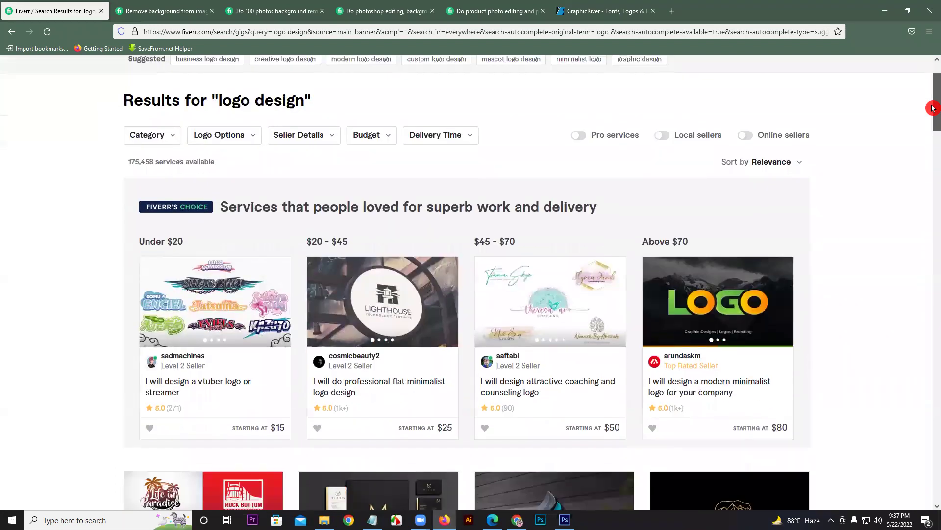
pyautogui.scroll(-3, 933, 107)
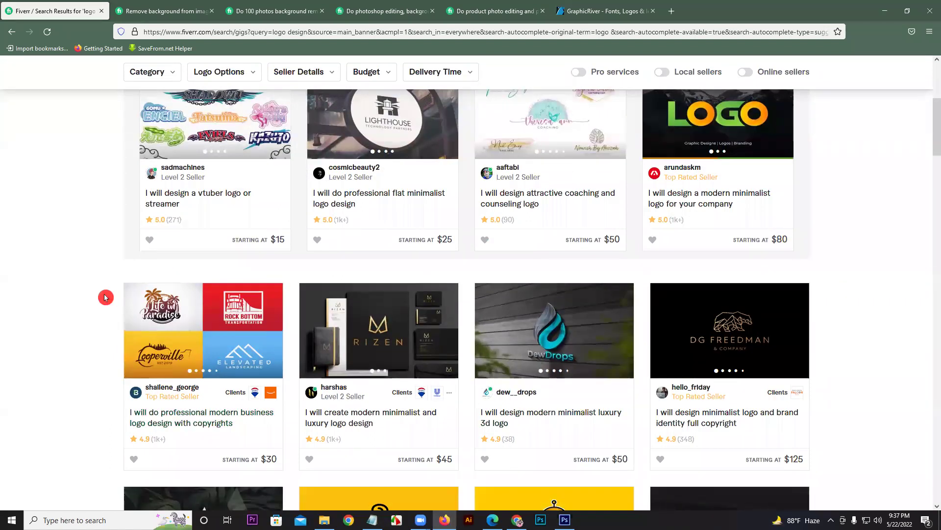
# Open the professional business logo, VIRALCAT and rabbit logo gigs in new tabs, then view the professional one.
pyautogui.rightClick(186, 316)
pyautogui.click(223, 104)
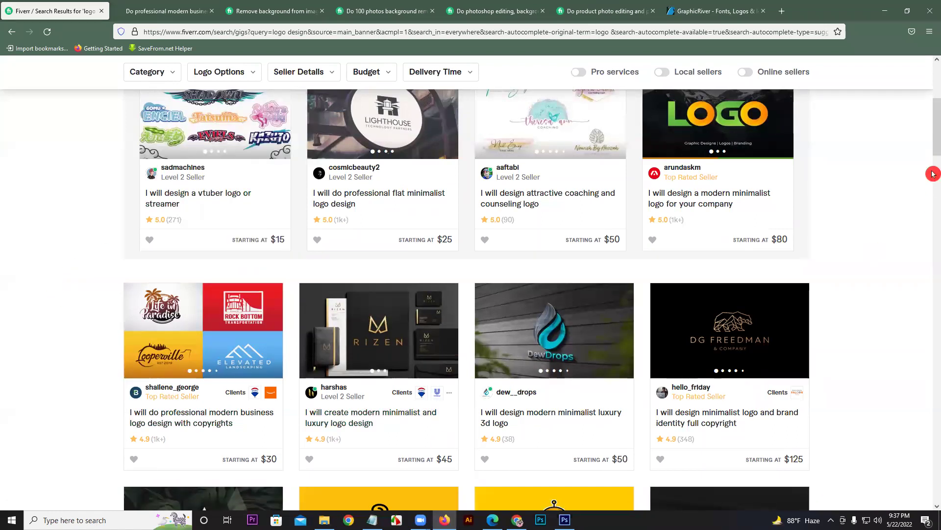
pyautogui.scroll(-6, 933, 174)
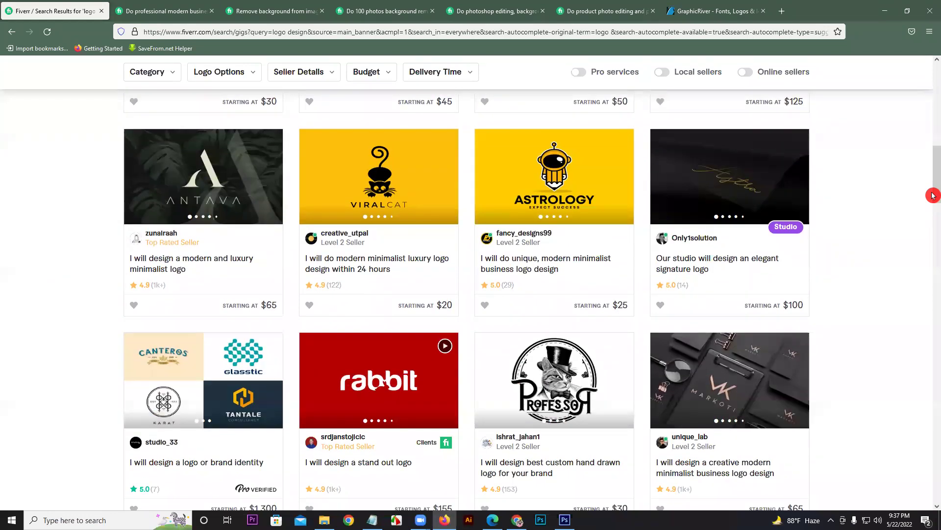
pyautogui.rightClick(361, 177)
pyautogui.click(380, 185)
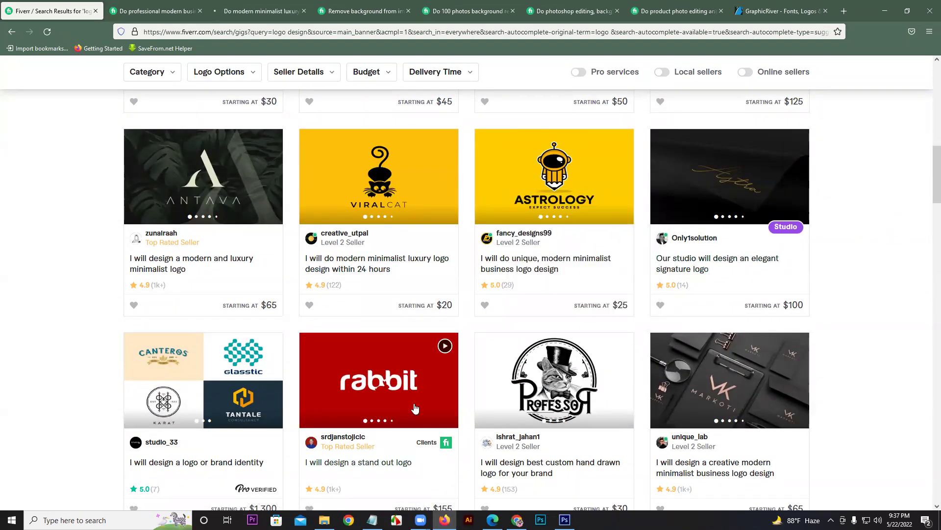
pyautogui.rightClick(392, 377)
pyautogui.click(423, 163)
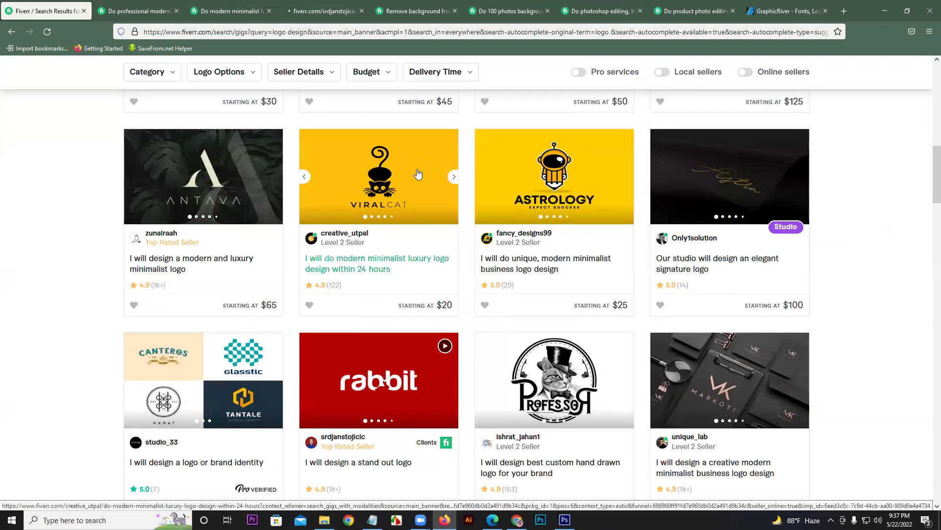
pyautogui.click(323, 101)
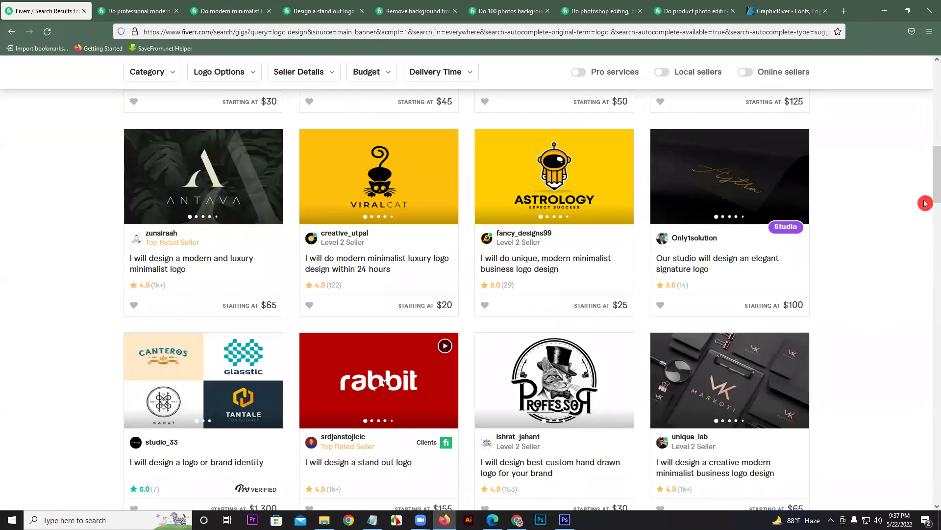
pyautogui.click(133, 9)
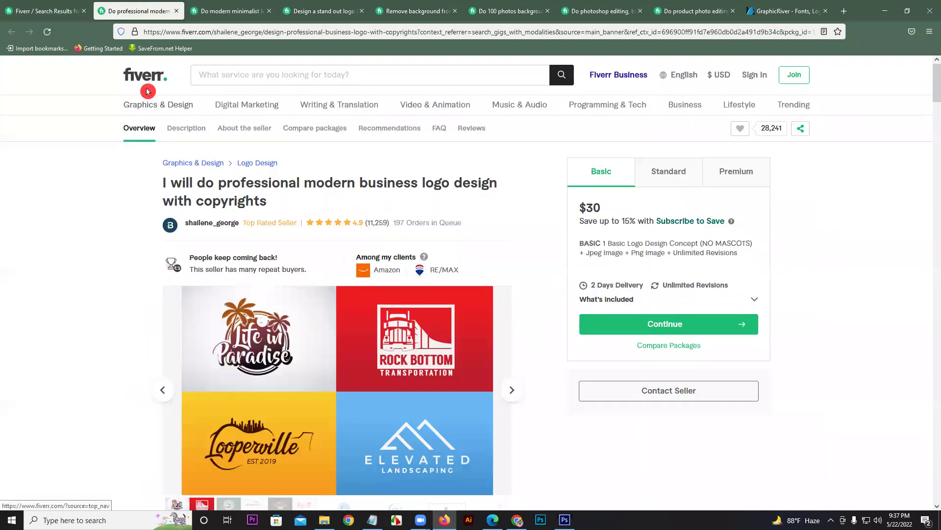
# Review the professional business logo gig page, then return to the logo design search results tab.
pyautogui.click(37, 7)
pyautogui.click(161, 10)
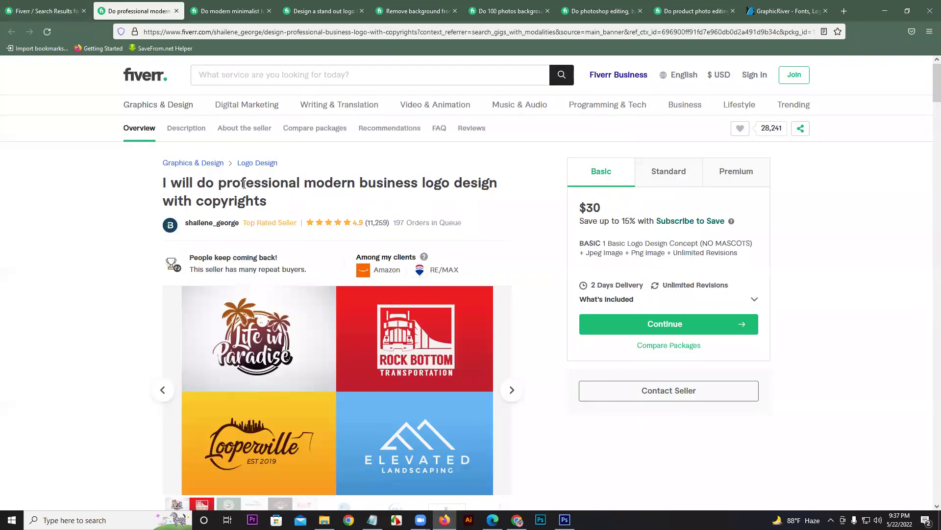
pyautogui.click(521, 192)
pyautogui.moveTo(263, 214)
pyautogui.moveTo(291, 329)
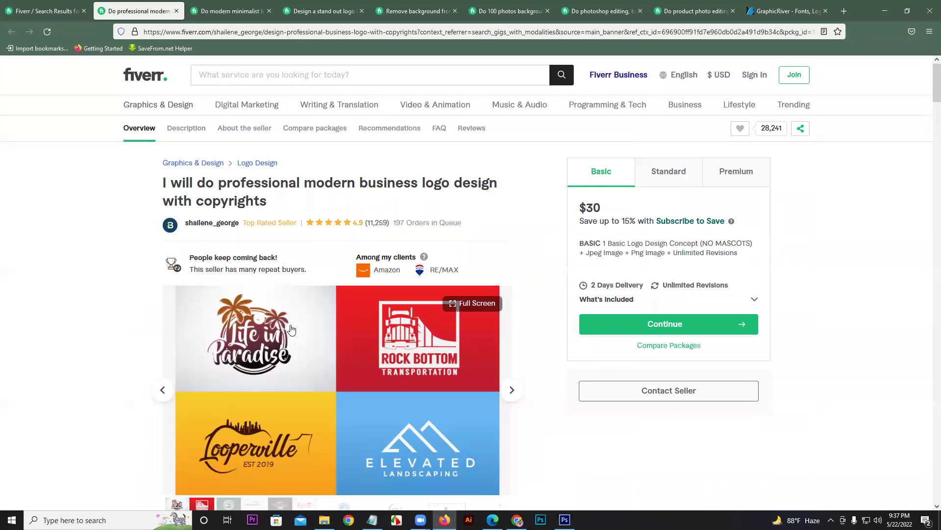
pyautogui.click(37, 267)
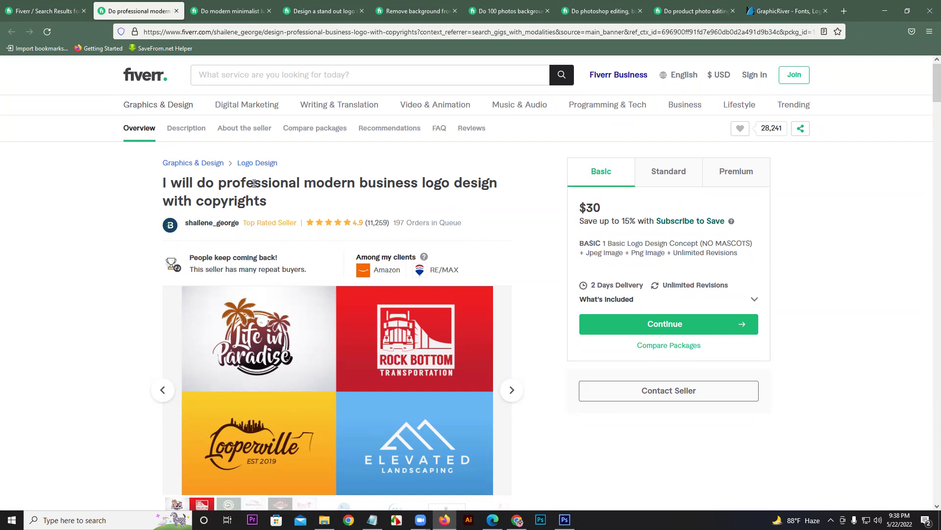
pyautogui.click(434, 194)
pyautogui.click(7, 8)
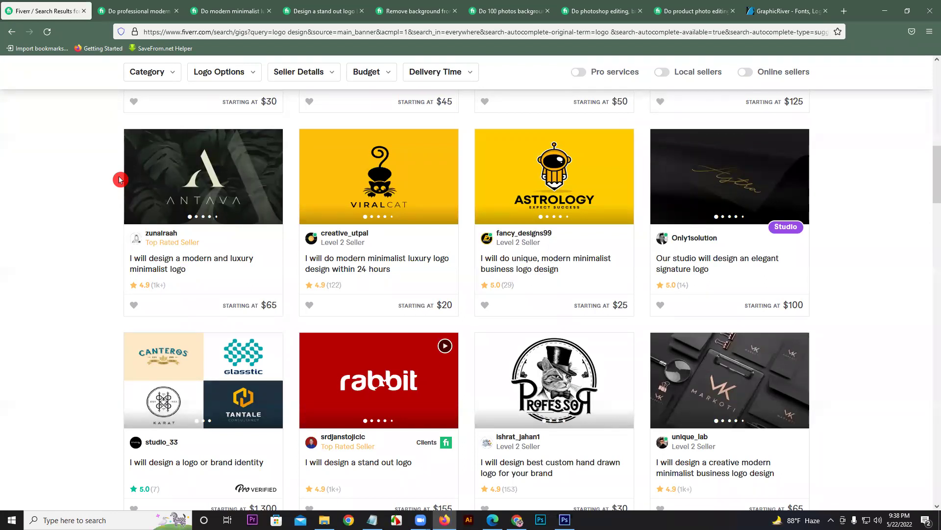
# Open the ANTAVA luxury minimalist logo gig and check its seller, then scroll the professional gig to About The Seller.
pyautogui.click(202, 191)
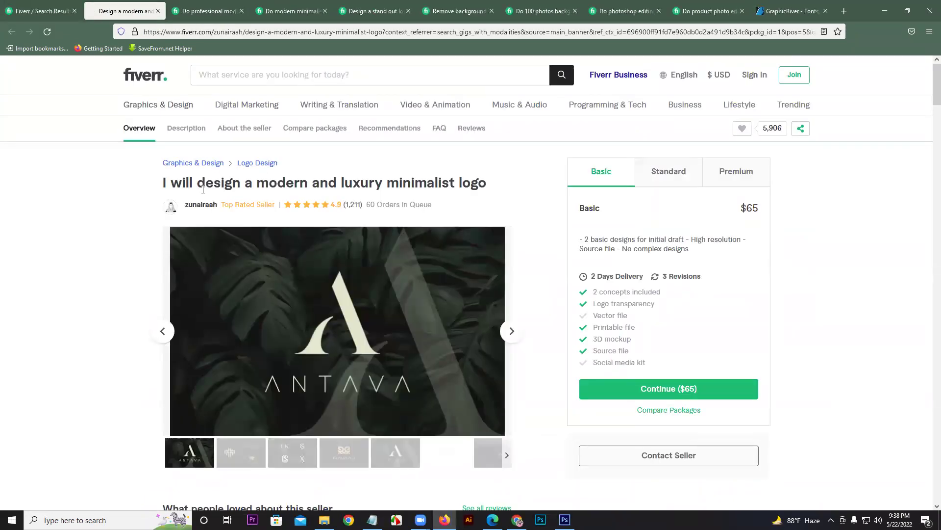
pyautogui.click(45, 11)
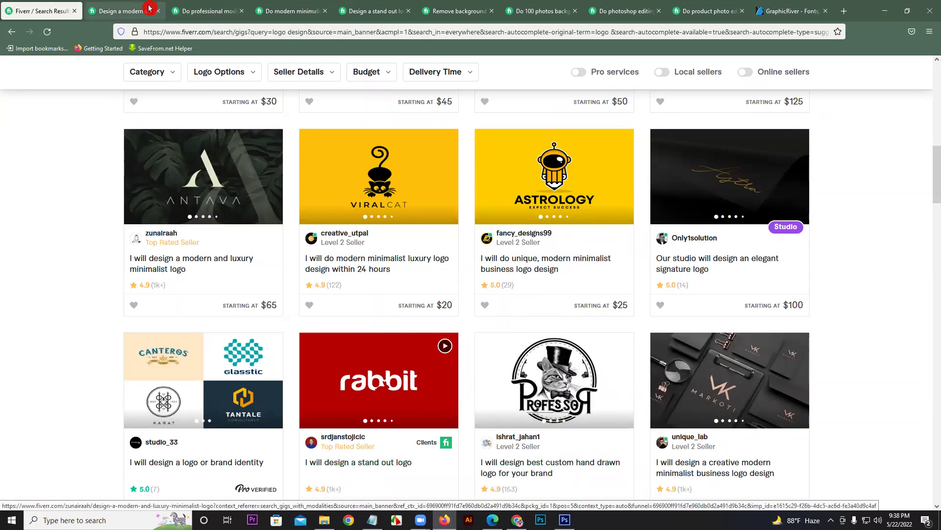
pyautogui.click(122, 10)
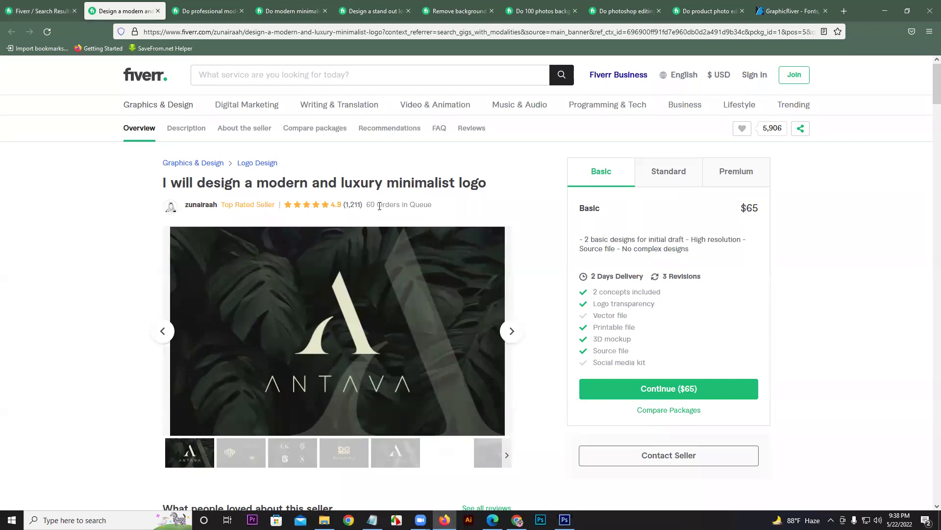
pyautogui.moveTo(372, 204); pyautogui.dragTo(369, 202)
pyautogui.click(385, 205)
pyautogui.moveTo(247, 207)
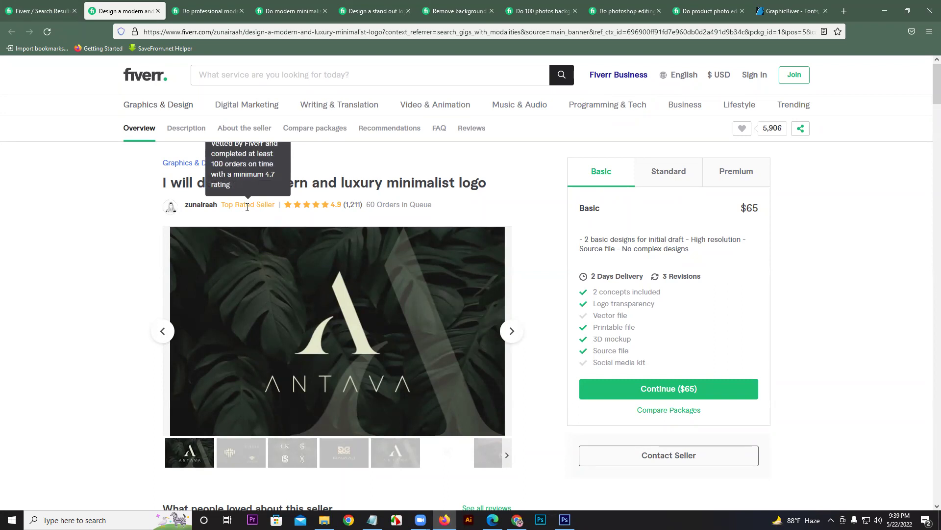
pyautogui.click(196, 206)
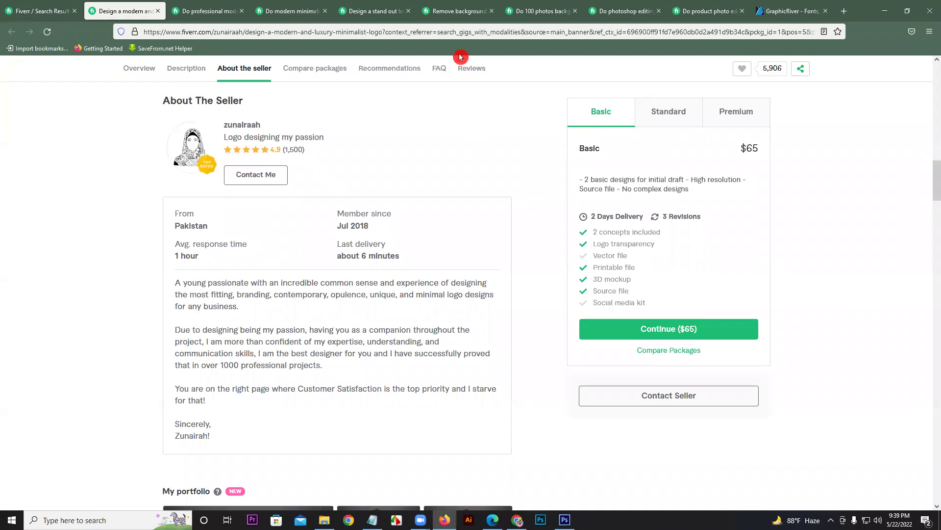
pyautogui.click(208, 11)
pyautogui.scroll(-15, 219, 230)
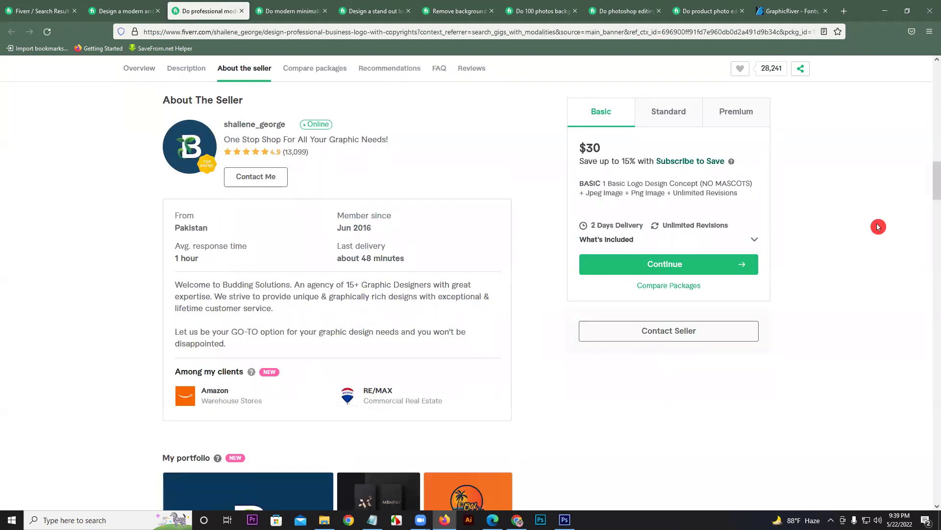
pyautogui.moveTo(933, 186); pyautogui.dragTo(933, 60)
pyautogui.moveTo(309, 225)
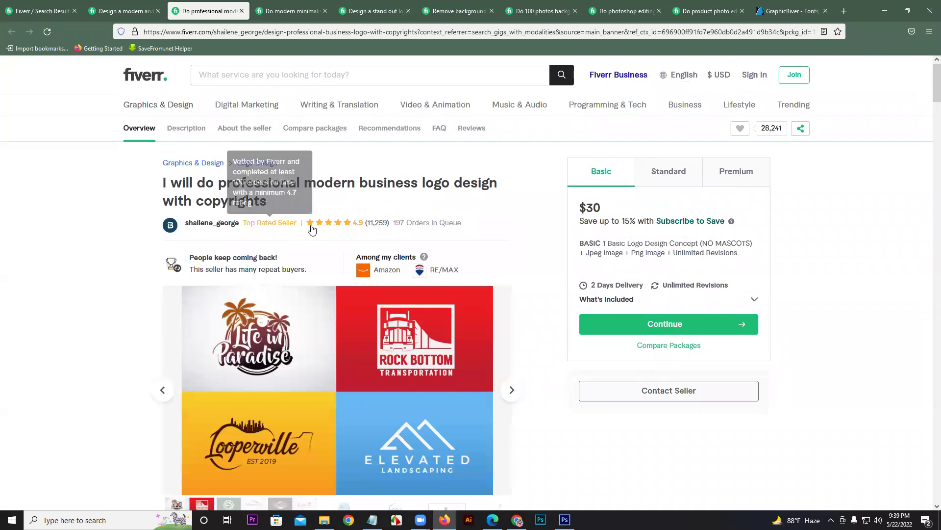
pyautogui.click(219, 222)
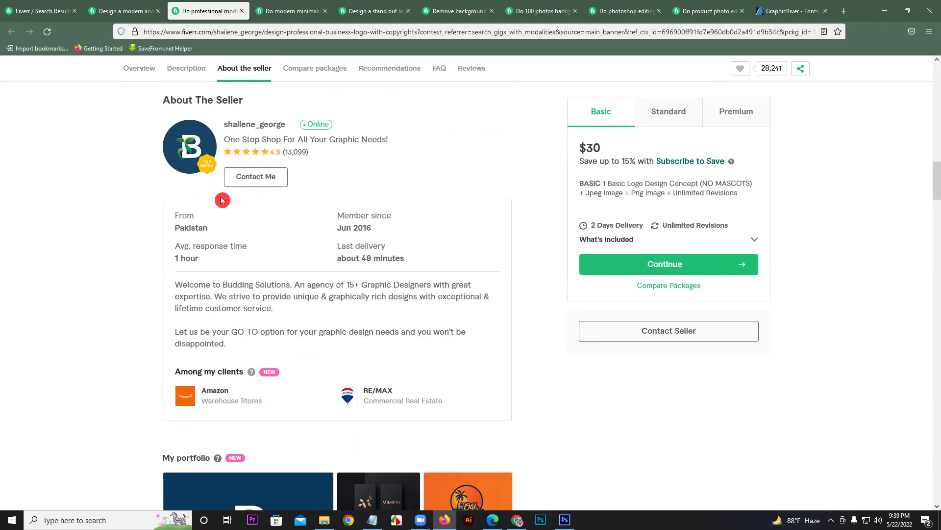
pyautogui.click(368, 270)
pyautogui.click(351, 254)
pyautogui.click(314, 251)
pyautogui.moveTo(354, 228); pyautogui.dragTo(360, 229)
pyautogui.click(845, 240)
pyautogui.moveTo(934, 188); pyautogui.dragTo(934, 89)
pyautogui.click(667, 171)
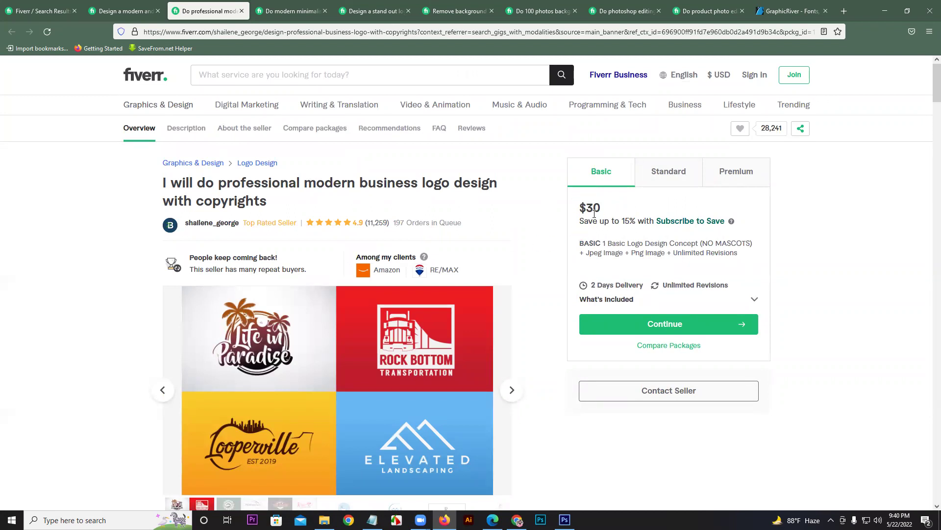
# Compare the Basic $30, Standard $95 and Premium $205 packages, then switch to the luxury minimalist gig.
pyautogui.click(654, 179)
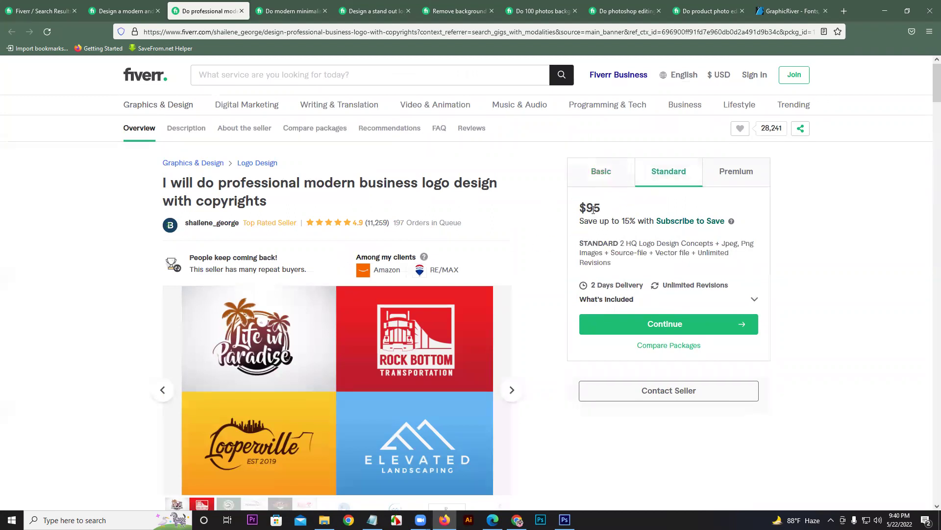
pyautogui.click(717, 181)
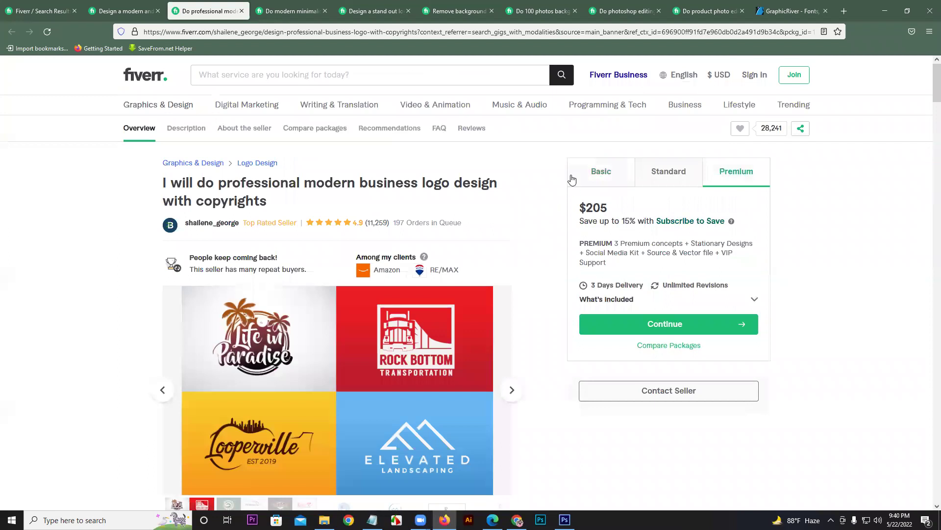
pyautogui.click(600, 172)
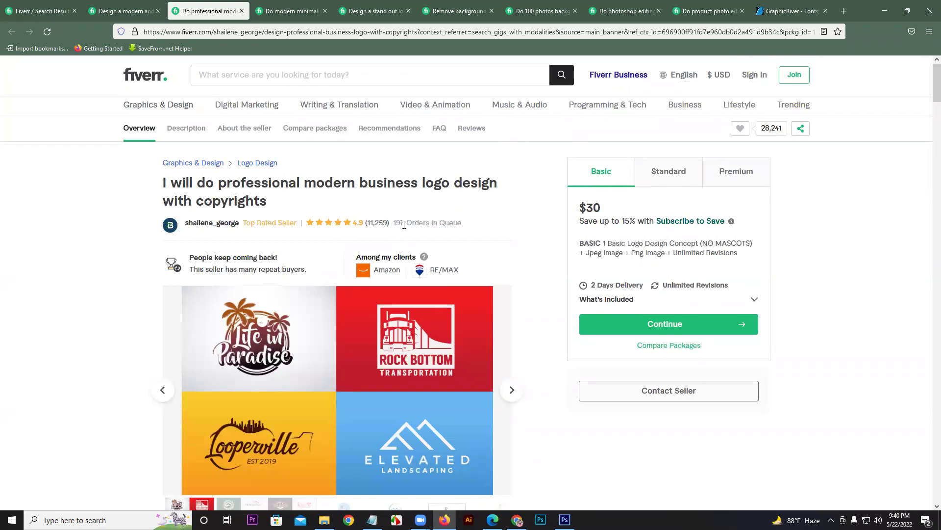
pyautogui.click(579, 215)
pyautogui.click(608, 212)
pyautogui.click(632, 233)
pyautogui.click(735, 175)
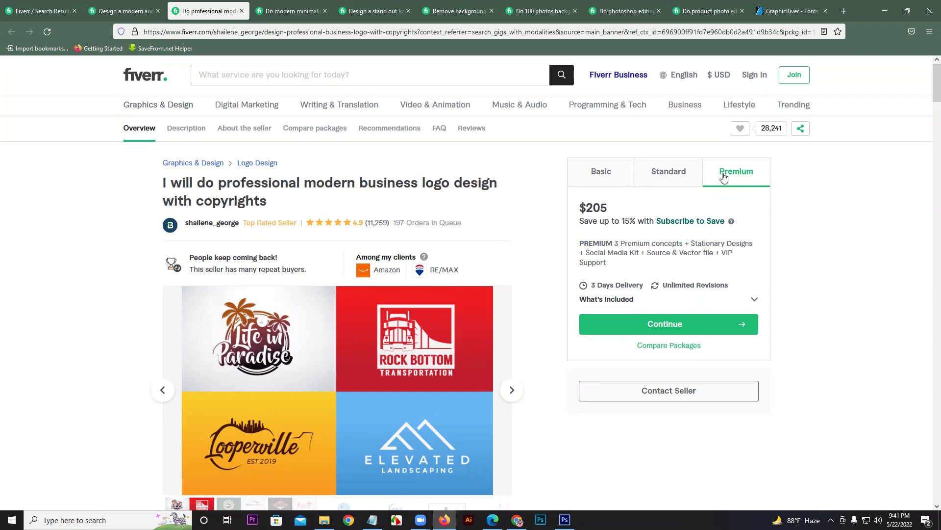
pyautogui.click(612, 182)
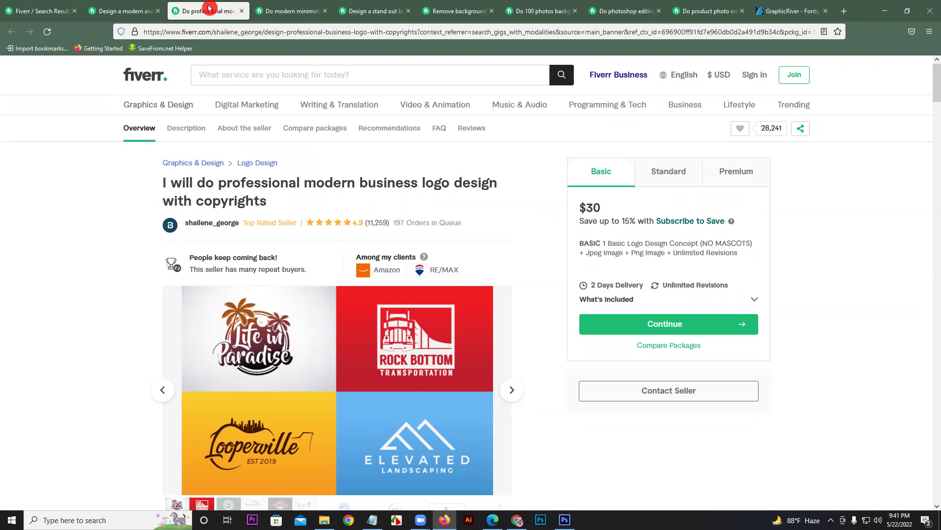
pyautogui.click(141, 8)
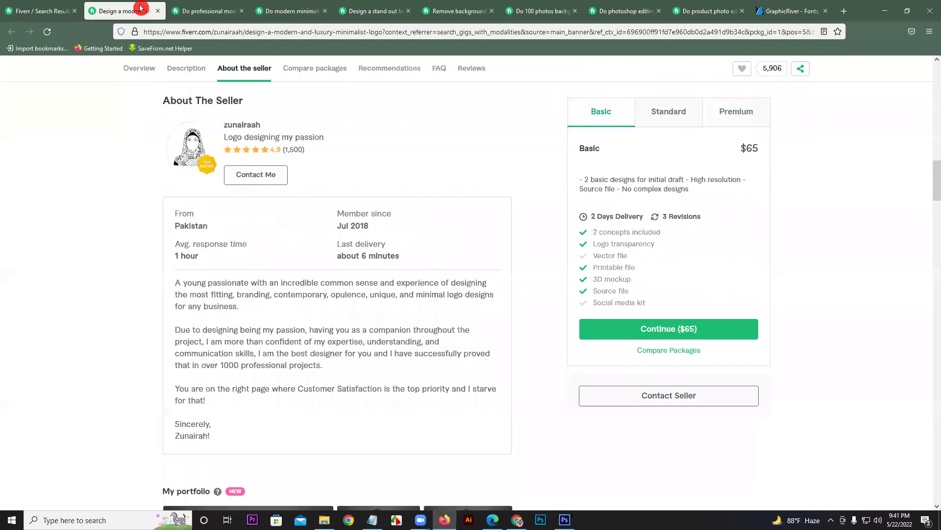
# On the professional business logo gig, scroll to the description, try Contact Seller, and dismiss the Join Fiverr prompt.
pyautogui.click(226, 10)
pyautogui.click(423, 216)
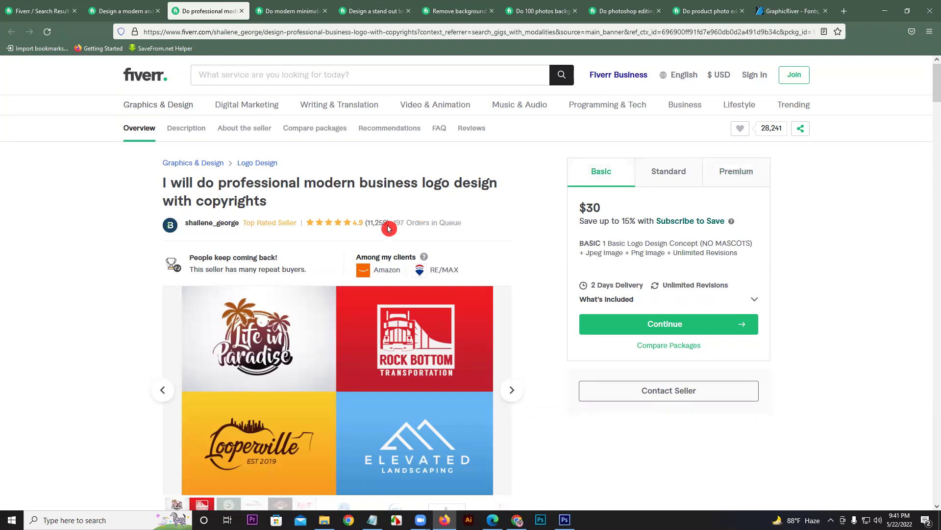
pyautogui.moveTo(927, 78); pyautogui.dragTo(933, 151)
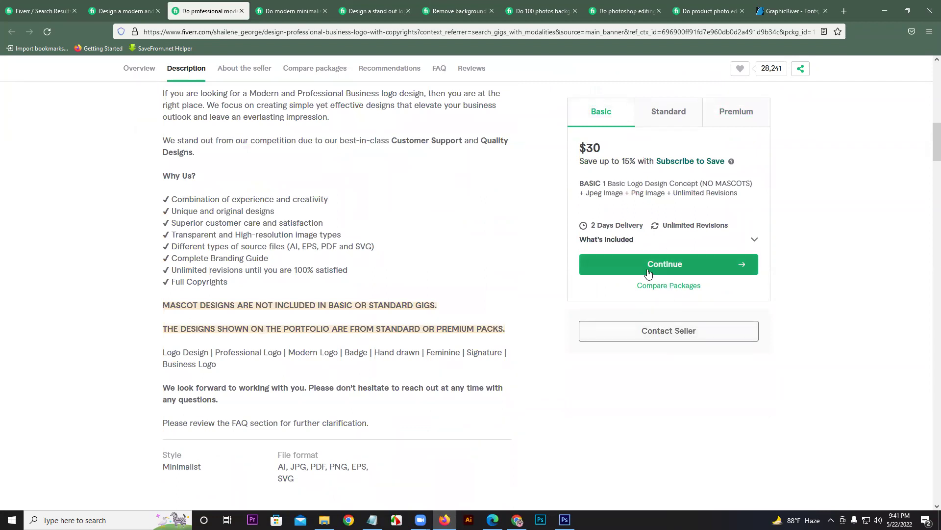
pyautogui.click(669, 334)
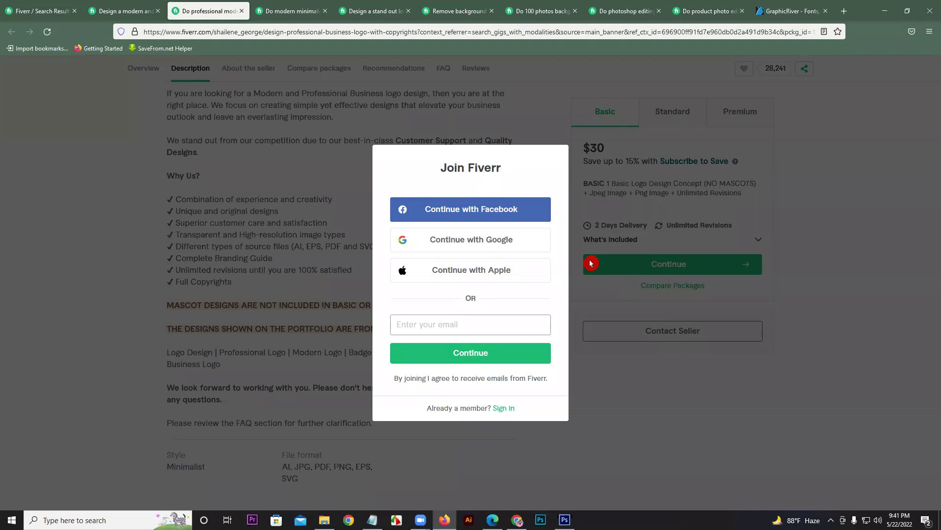
pyautogui.click(525, 116)
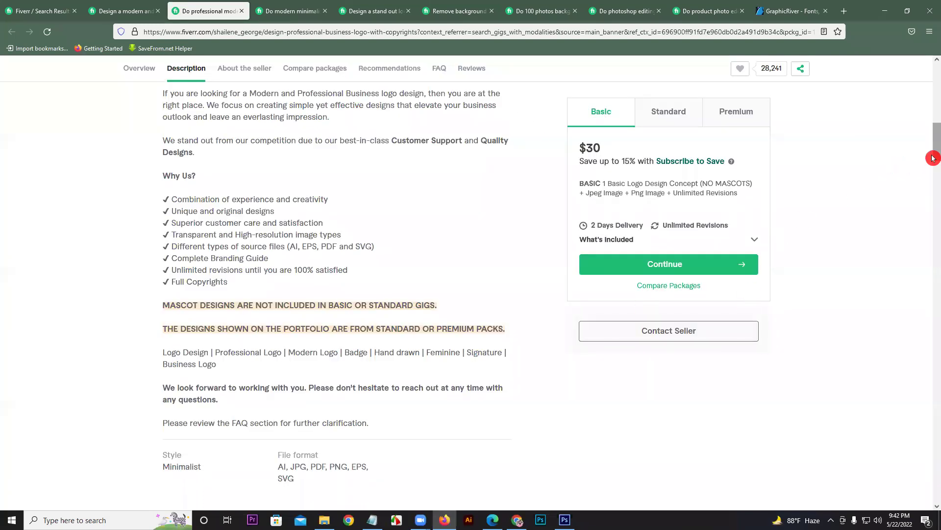
# Jump through the About the seller, Compare packages and Recommendations sections, ending on the FAQ.
pyautogui.moveTo(933, 158); pyautogui.dragTo(933, 97)
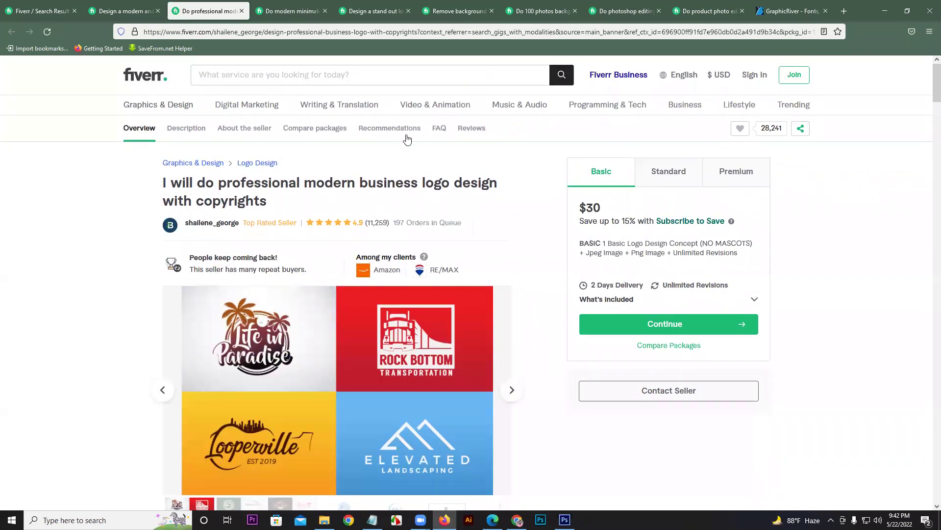
pyautogui.click(247, 129)
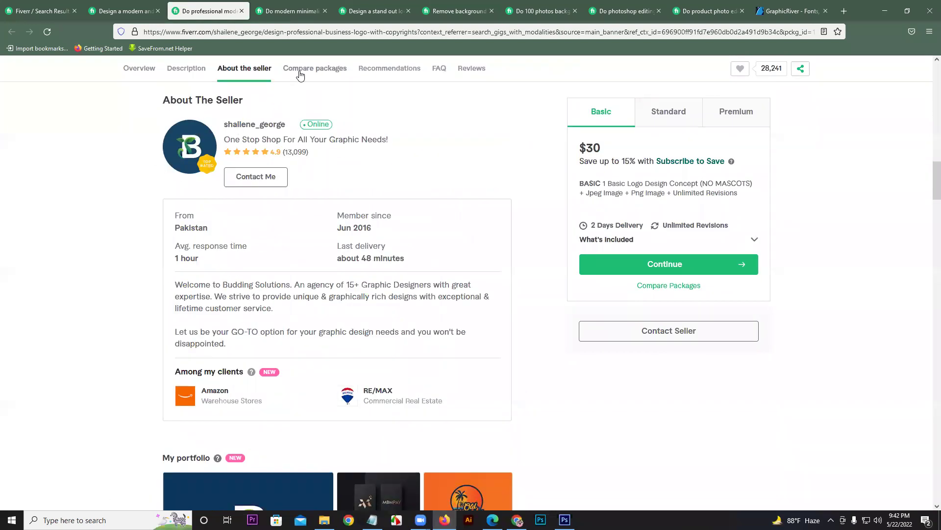
pyautogui.click(301, 74)
pyautogui.click(370, 74)
pyautogui.click(296, 76)
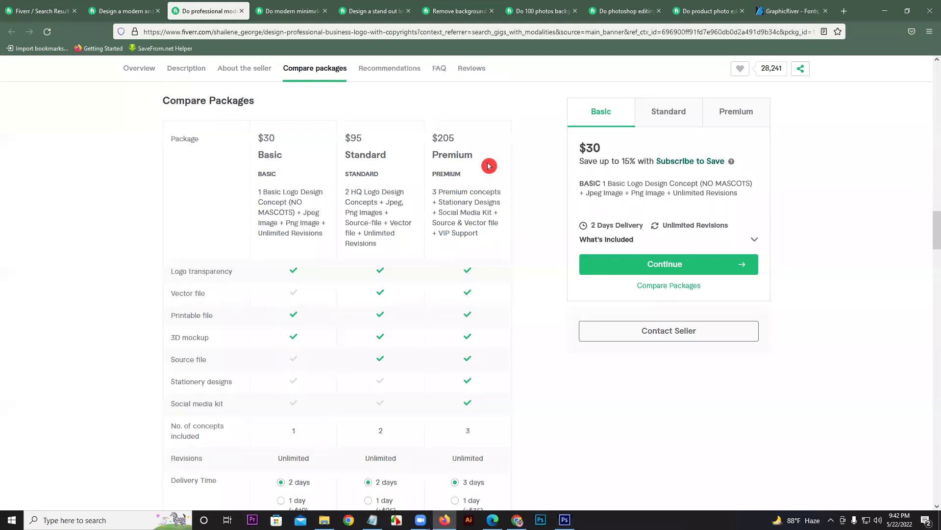
pyautogui.click(382, 68)
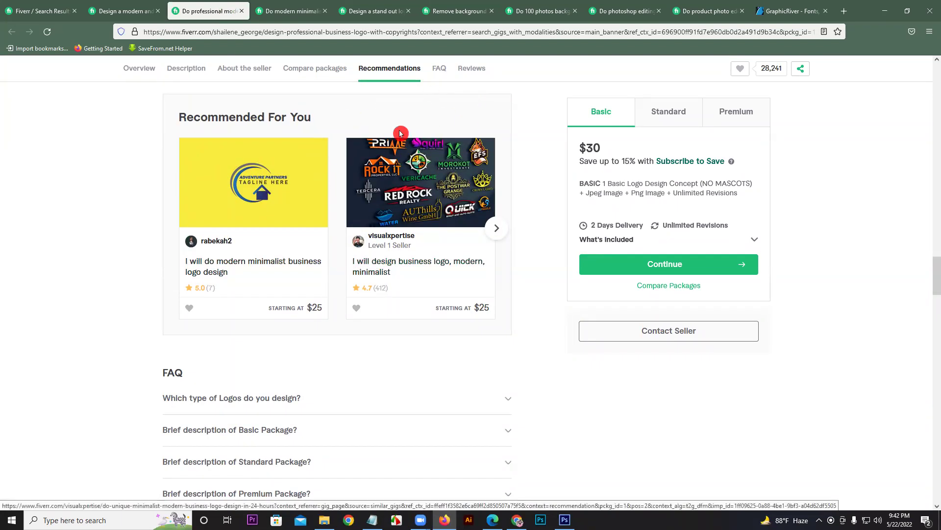
pyautogui.click(444, 69)
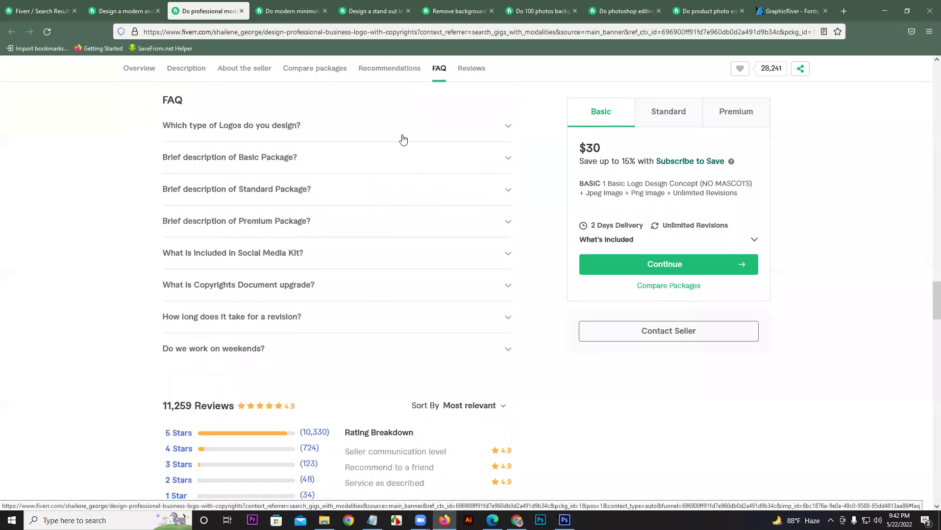
# Expand the FAQ answers on logo types, Basic Package, Copyrights upgrade and revision time, then scroll up to the portfolio.
pyautogui.click(432, 85)
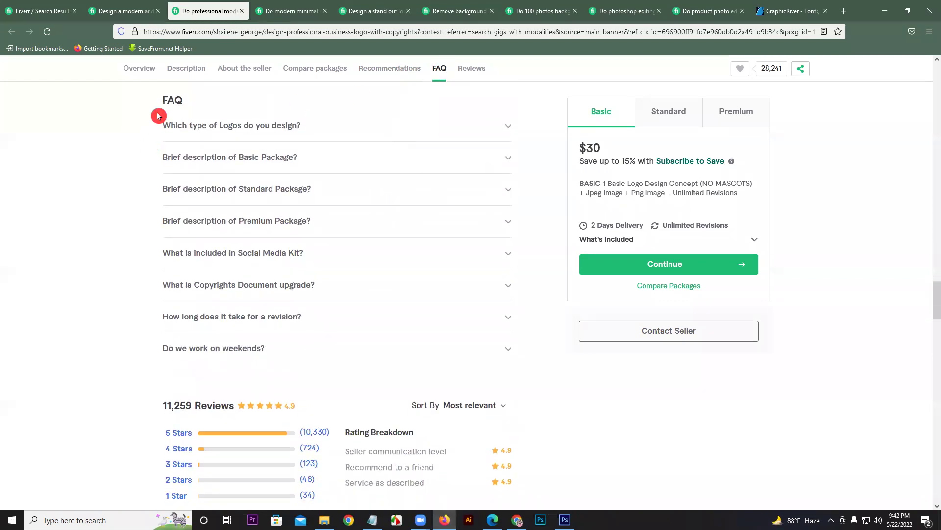
pyautogui.click(198, 128)
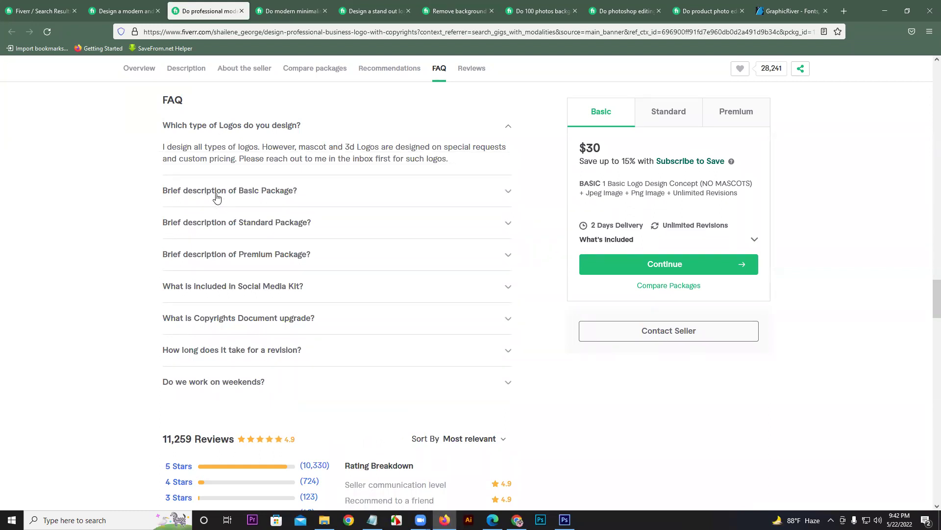
pyautogui.click(217, 196)
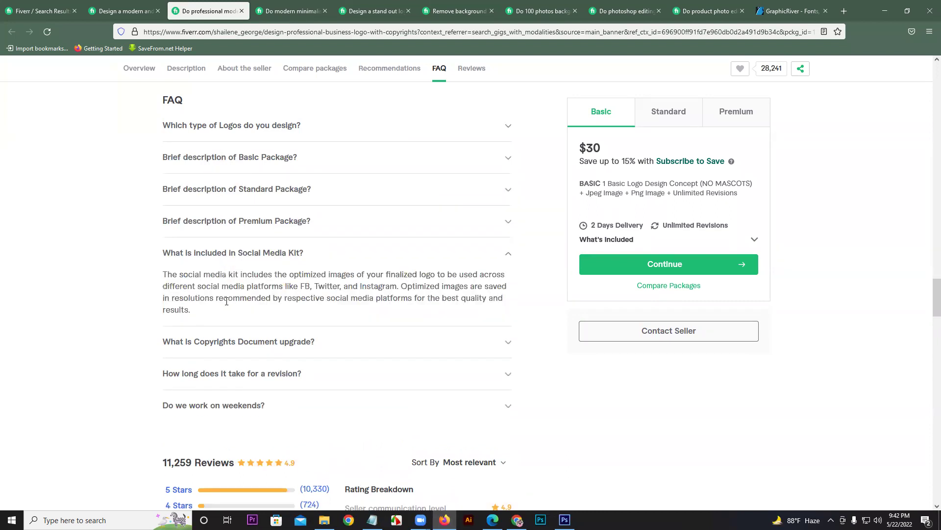
pyautogui.click(260, 346)
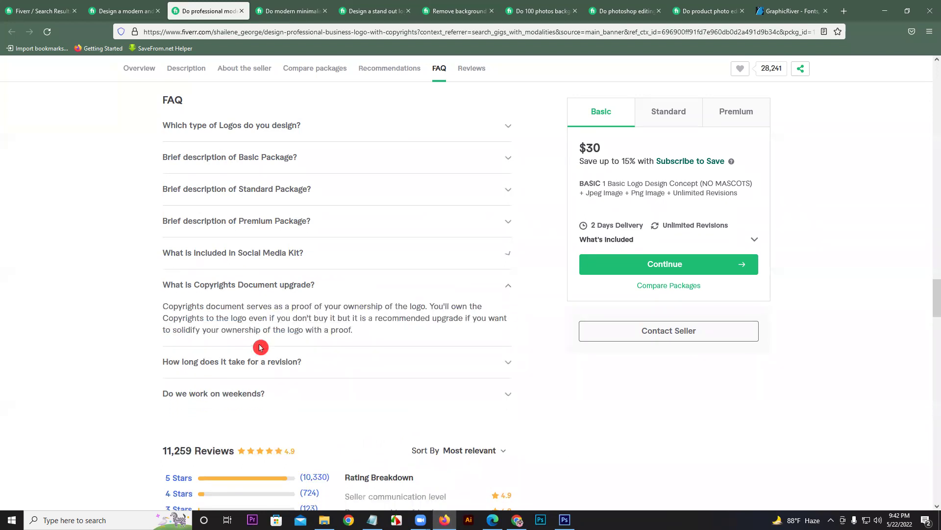
pyautogui.click(290, 340)
pyautogui.click(284, 362)
pyautogui.click(264, 348)
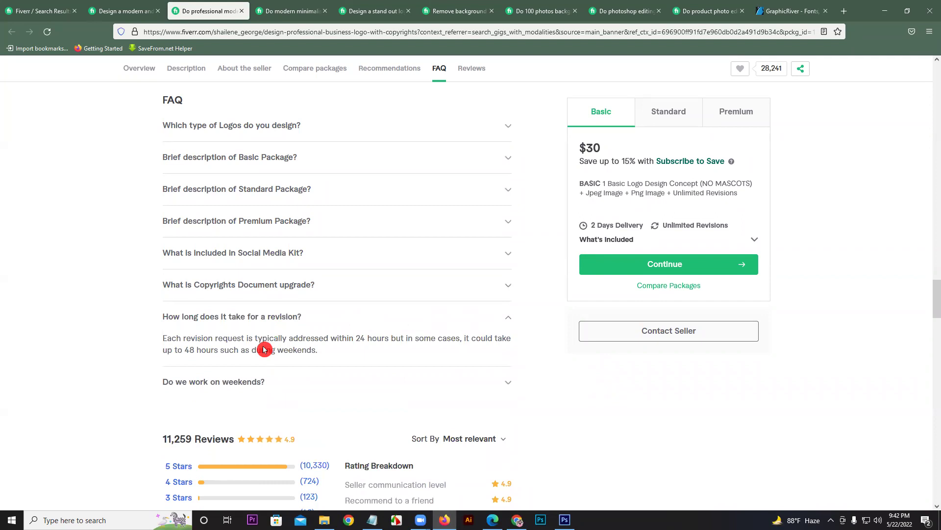
pyautogui.moveTo(933, 315); pyautogui.dragTo(933, 208)
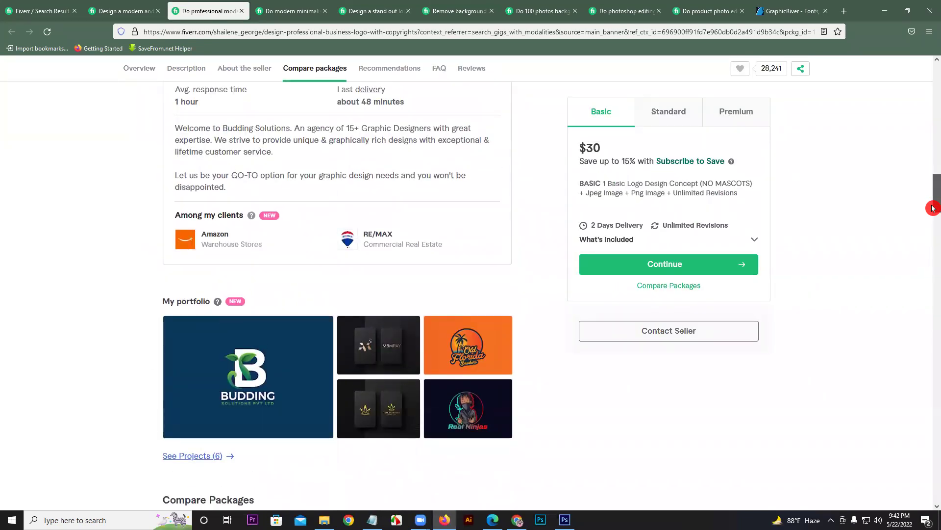
# Open the seller's portfolio via See Projects (6) and view its six logo projects.
pyautogui.click(196, 456)
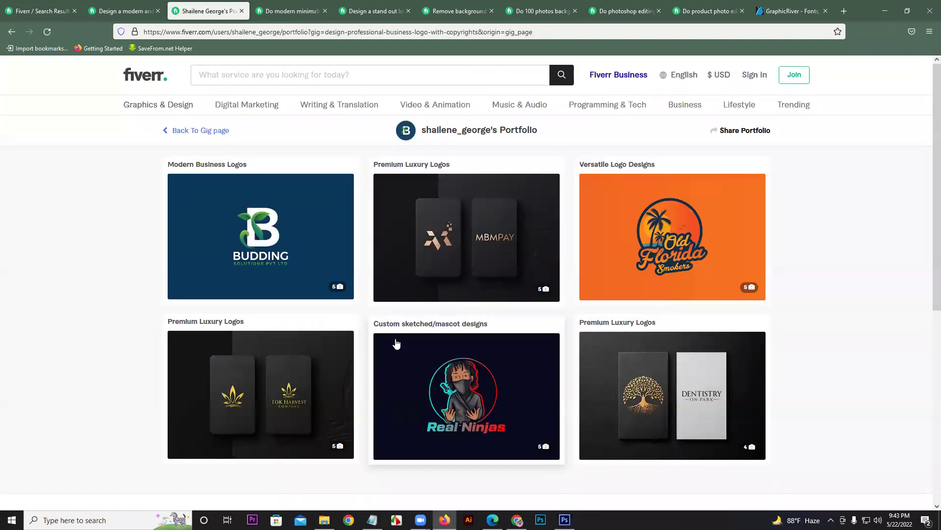
pyautogui.moveTo(935, 287); pyautogui.dragTo(935, 238)
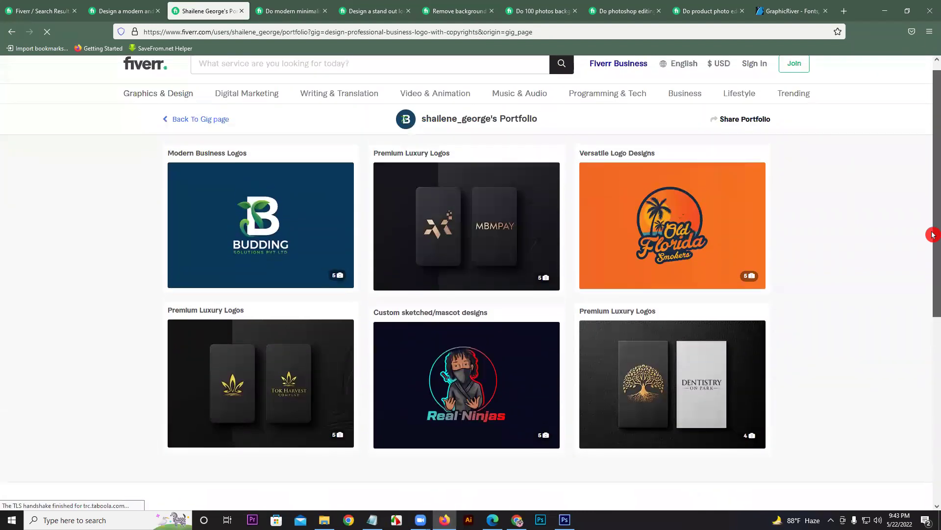
# Close the portfolio tab and return to the 'logo design' search results.
pyautogui.click(242, 10)
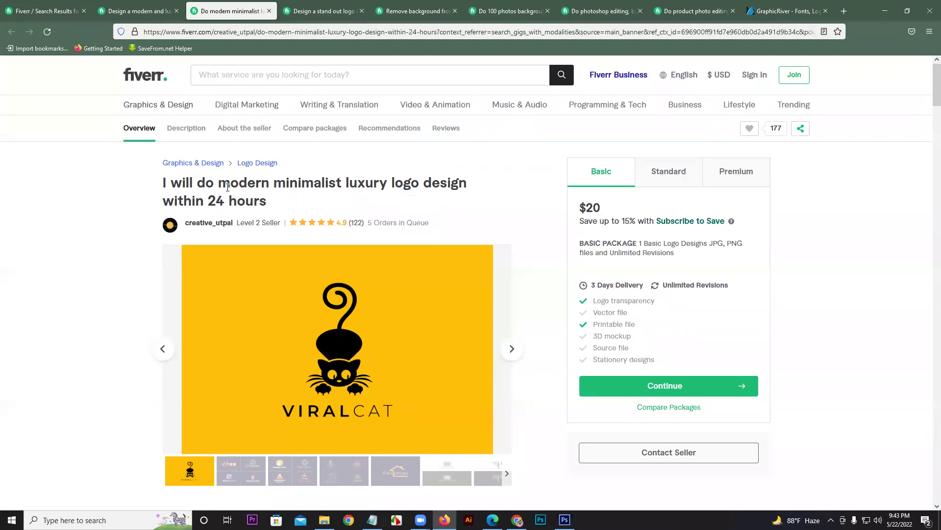
pyautogui.moveTo(231, 185); pyautogui.dragTo(248, 199)
pyautogui.click(61, 9)
pyautogui.moveTo(934, 174); pyautogui.dragTo(929, 89)
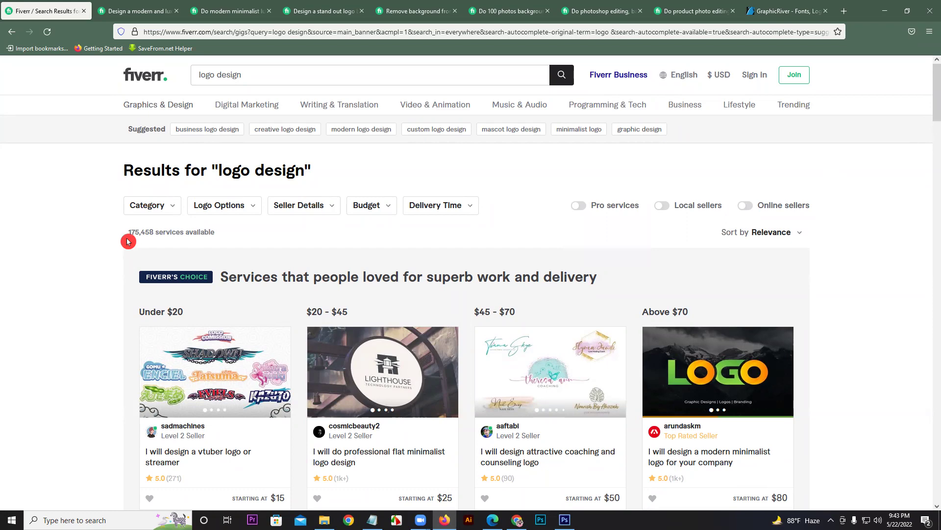
pyautogui.scroll(-10, 933, 185)
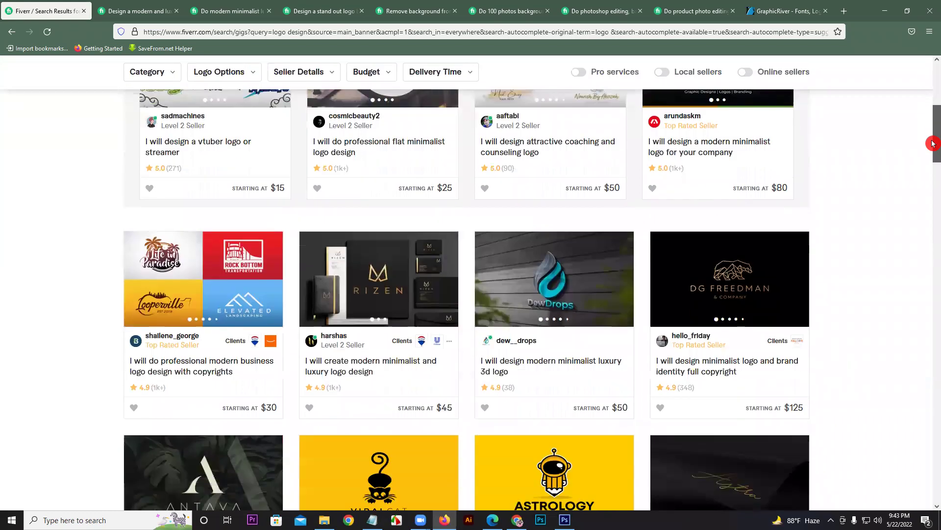
pyautogui.moveTo(933, 185); pyautogui.dragTo(934, 232)
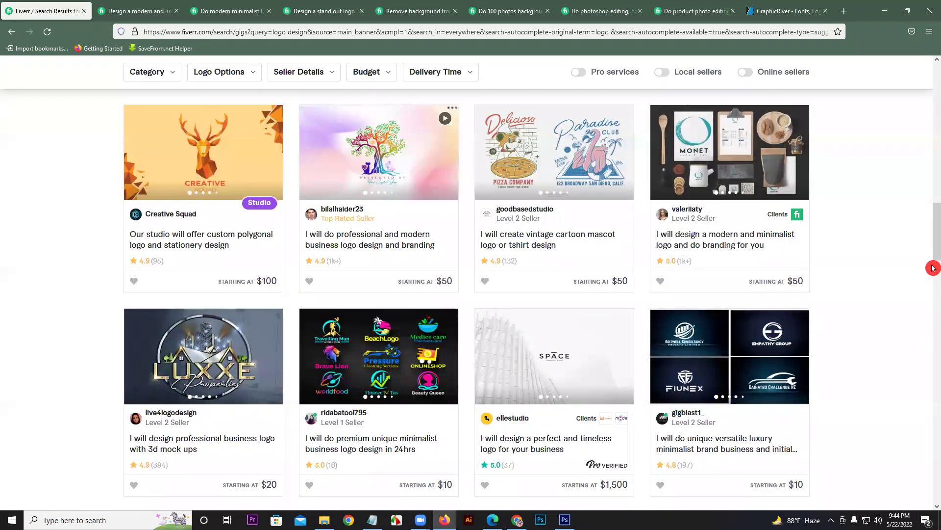
pyautogui.moveTo(933, 229); pyautogui.dragTo(933, 275)
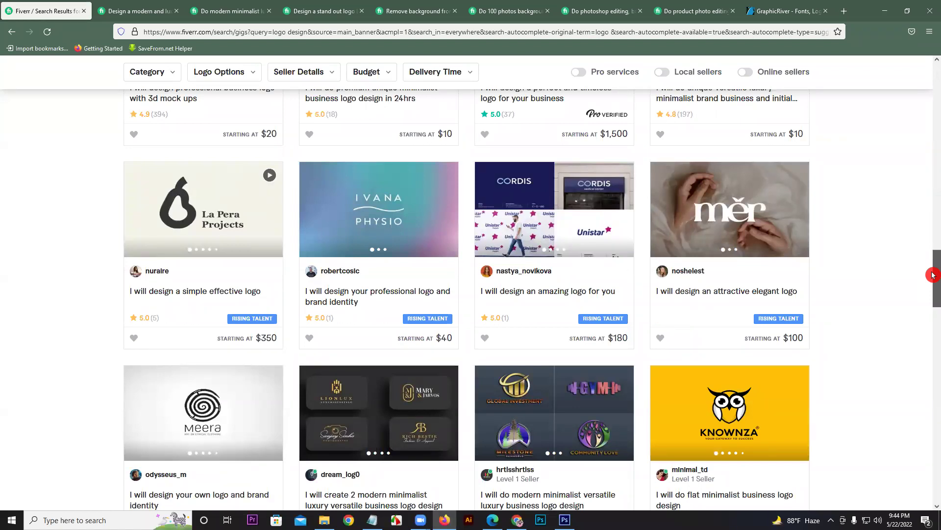
pyautogui.moveTo(933, 274); pyautogui.dragTo(933, 74)
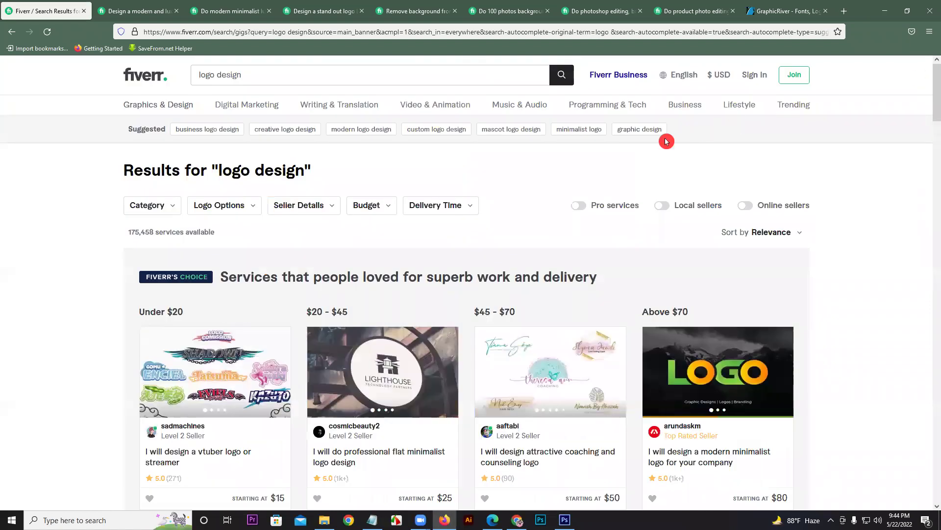
pyautogui.moveTo(933, 117); pyautogui.dragTo(933, 270)
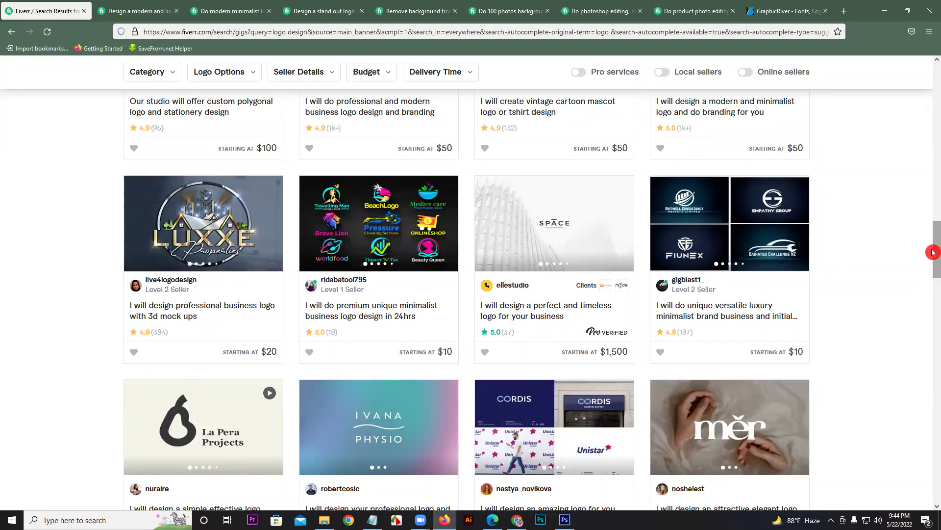
pyautogui.moveTo(933, 252); pyautogui.dragTo(931, 98)
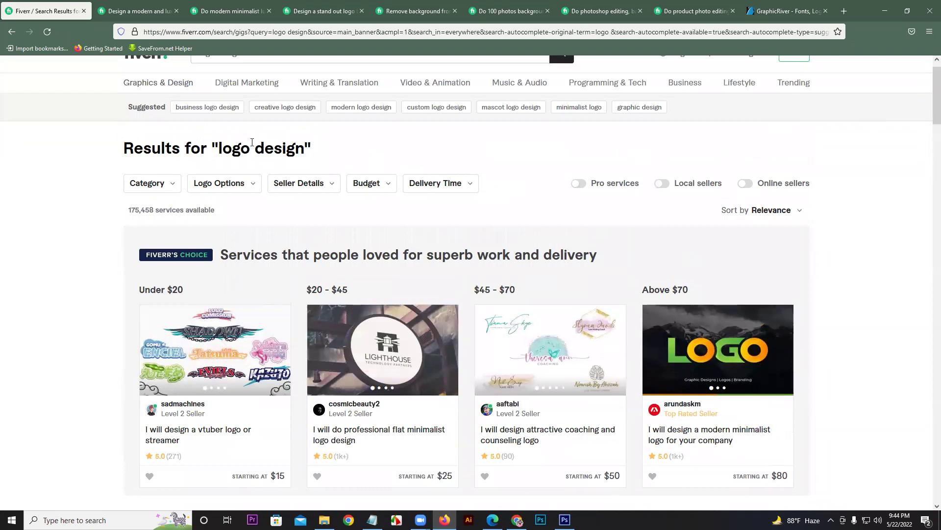
# Browse the Category filter options for the logo design results.
pyautogui.click(166, 184)
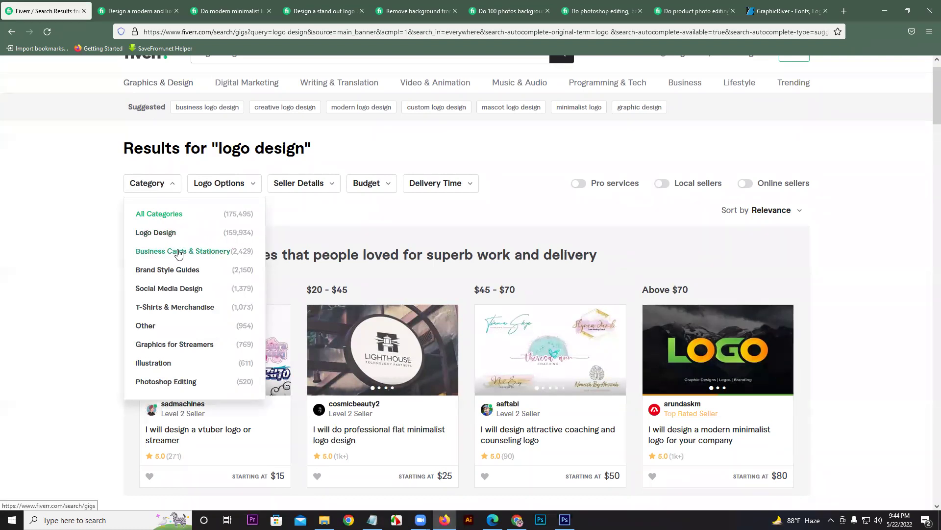
pyautogui.click(233, 251)
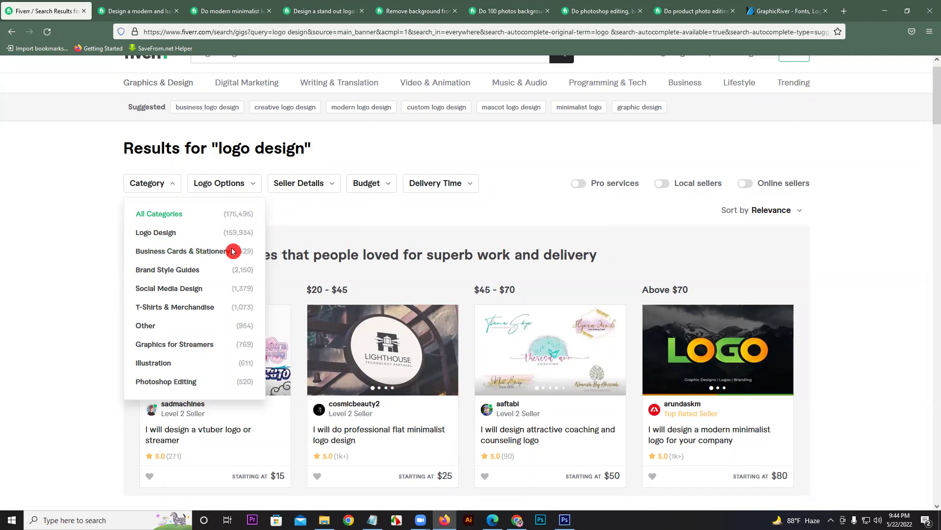
pyautogui.click(177, 231)
# Browse the Logo Options filter choices.
pyautogui.click(204, 185)
pyautogui.click(224, 235)
pyautogui.click(233, 290)
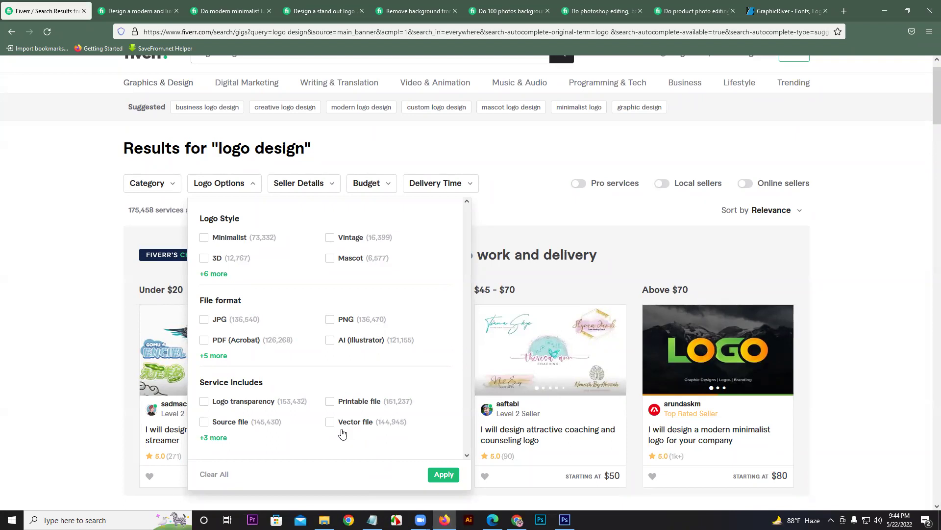
pyautogui.click(276, 385)
pyautogui.click(446, 473)
# Browse the Seller Details choices for seller level, language and location.
pyautogui.click(298, 184)
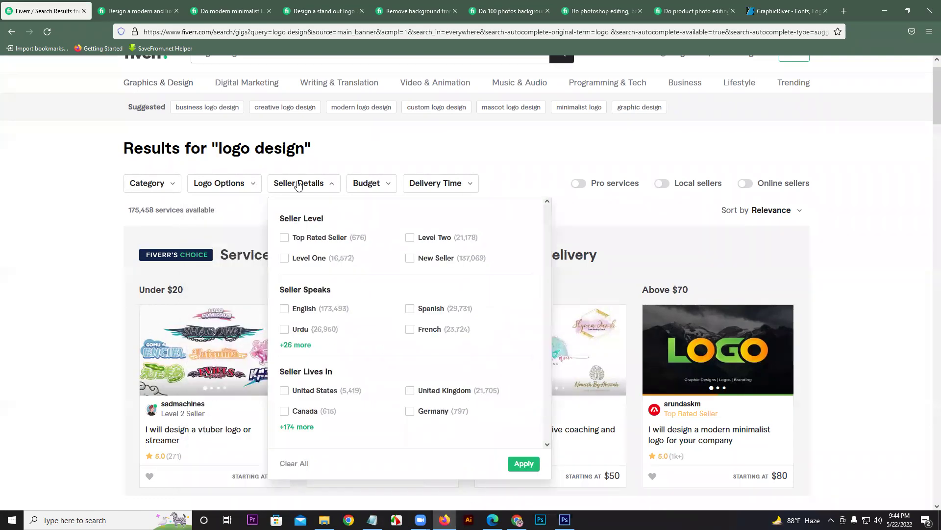
pyautogui.click(431, 290)
pyautogui.click(384, 377)
pyautogui.click(293, 293)
pyautogui.click(292, 419)
# Apply a $5 to $10 budget filter, narrowing logo design results to 111,542 services.
pyautogui.click(362, 185)
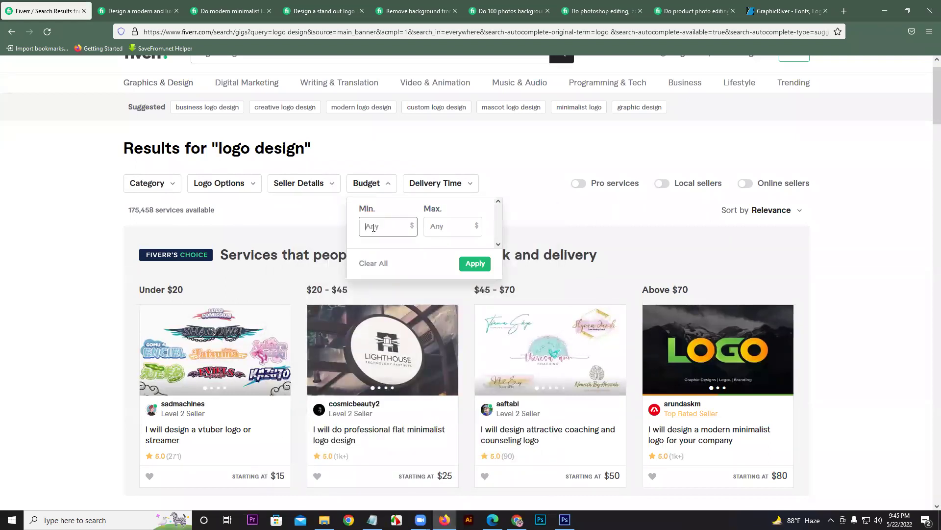
pyautogui.write('5')
pyautogui.click(441, 224)
pyautogui.write('1')
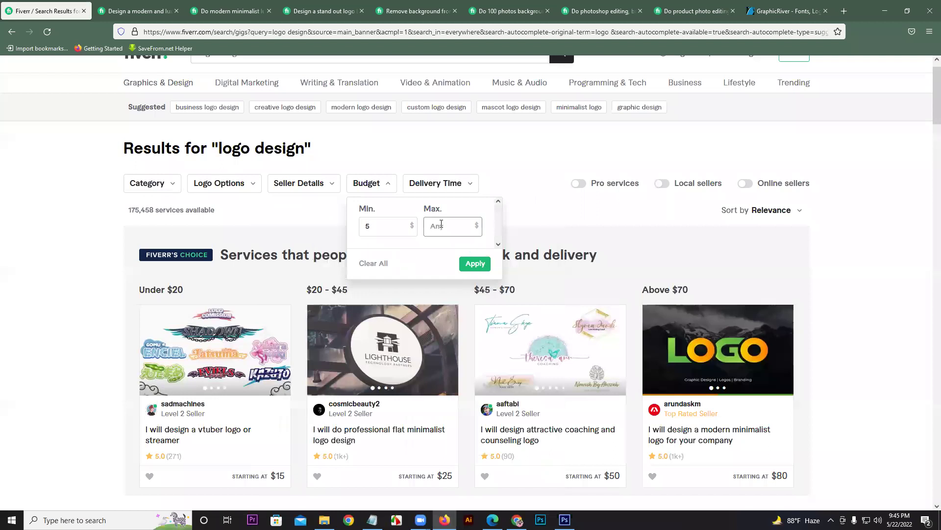
pyautogui.write('0')
pyautogui.click(474, 264)
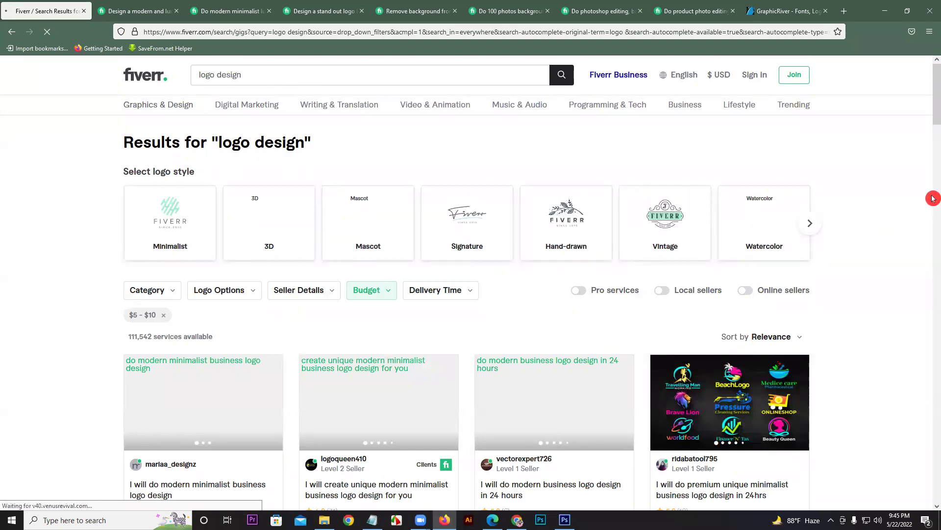
pyautogui.moveTo(933, 119); pyautogui.dragTo(933, 140)
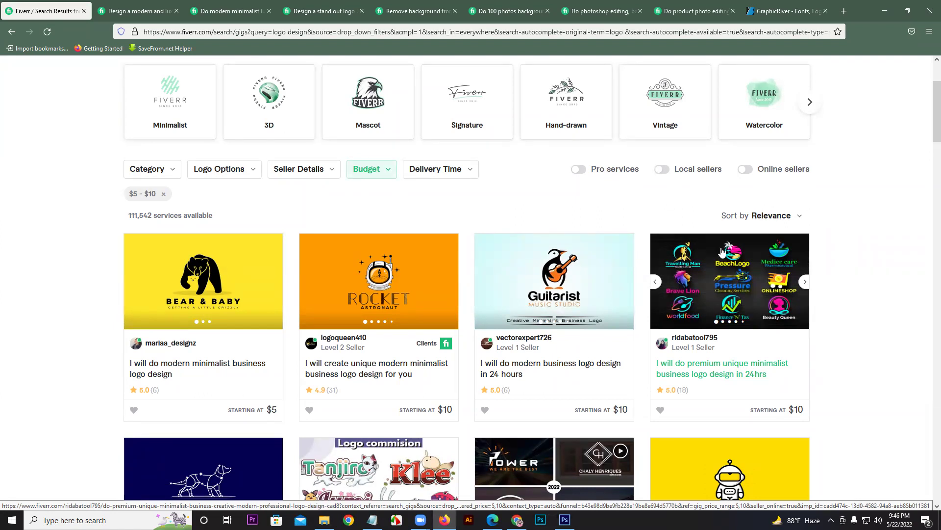
pyautogui.moveTo(933, 120); pyautogui.dragTo(933, 146)
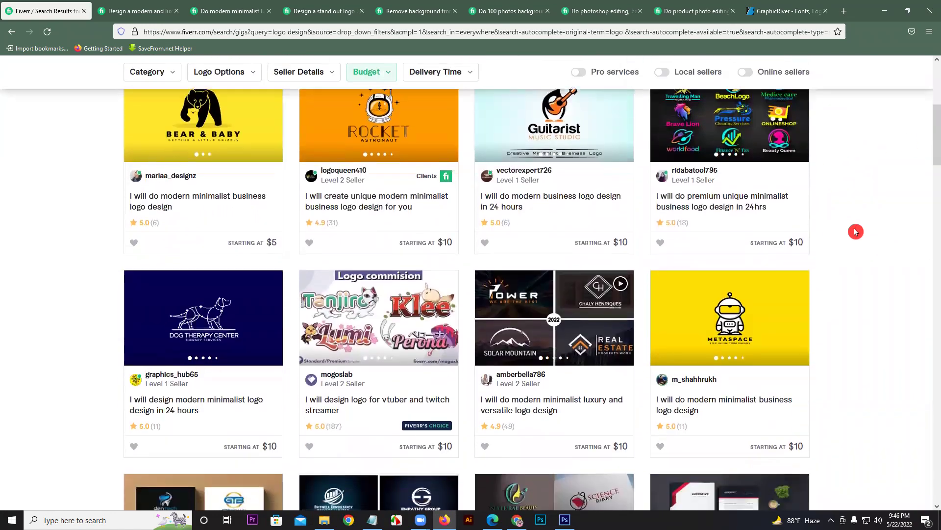
pyautogui.scroll(5, 933, 145)
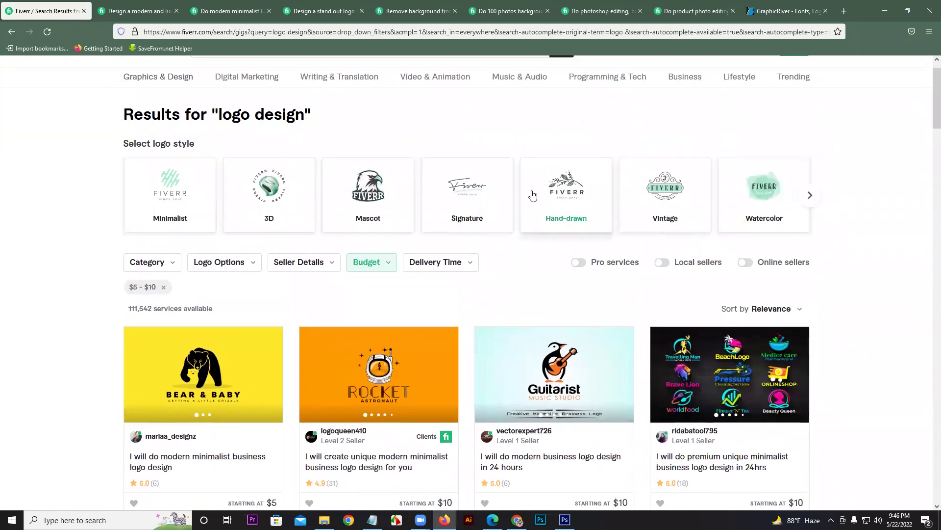
# Drop the budget filter, show online sellers only, and open the minimalist modern business logo gig.
pyautogui.click(163, 287)
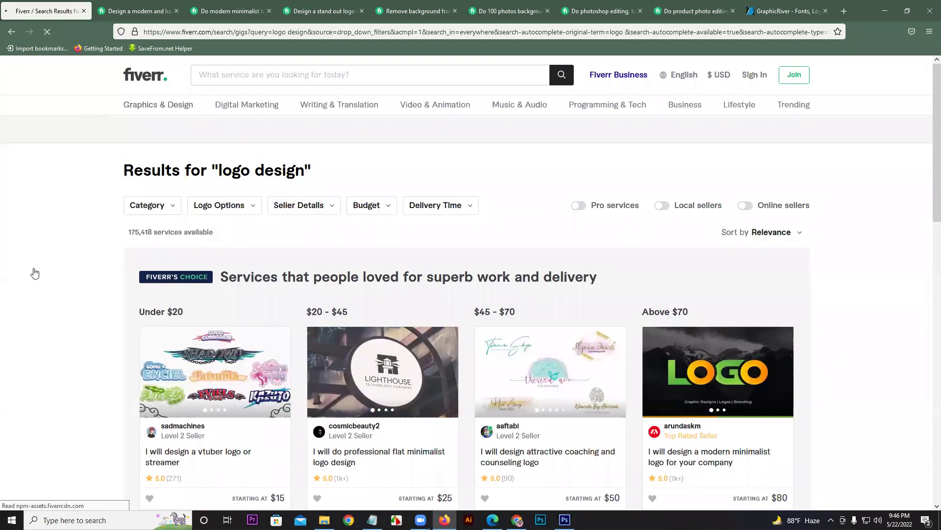
pyautogui.click(746, 207)
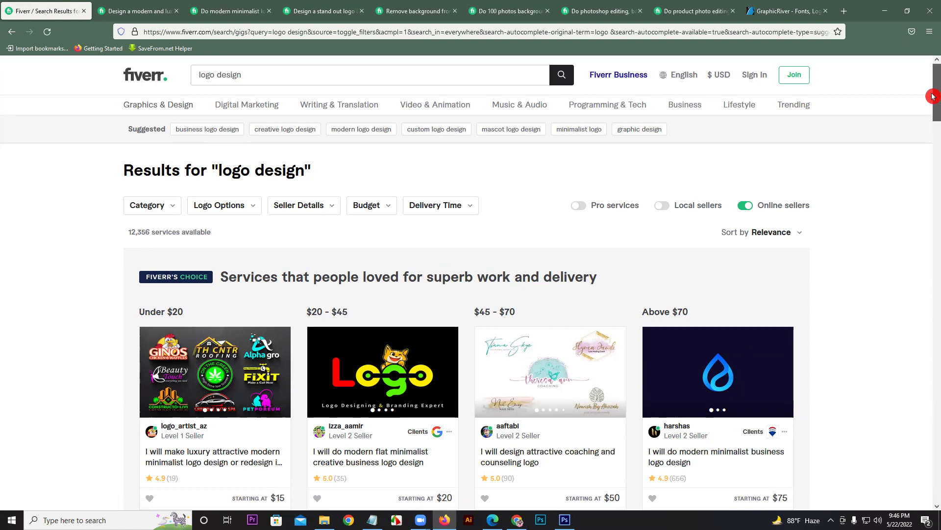
pyautogui.moveTo(934, 95); pyautogui.dragTo(933, 274)
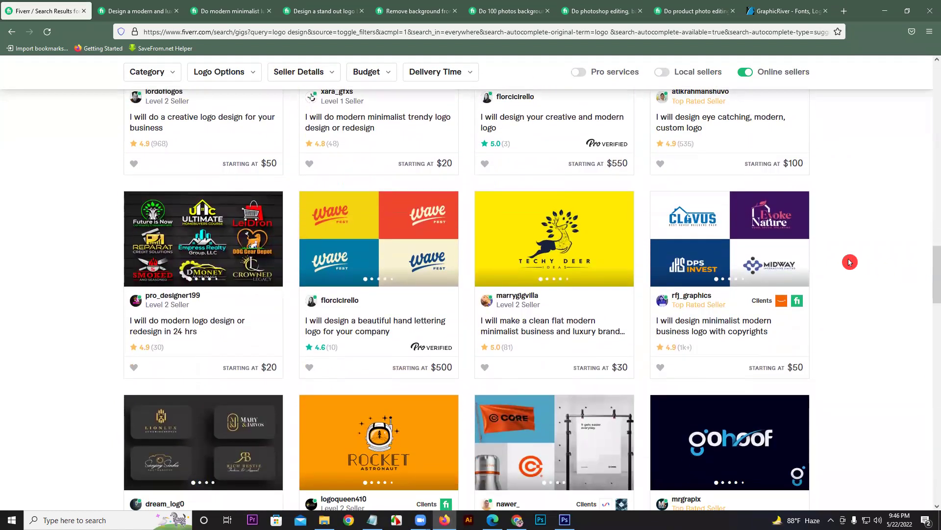
pyautogui.click(717, 233)
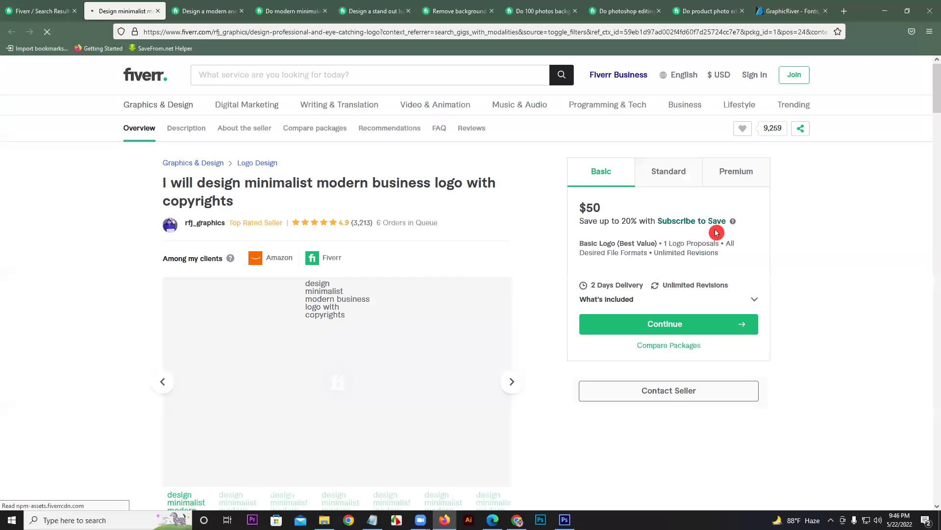
# Open the seller's profile and browse their eight gigs and client list.
pyautogui.click(204, 222)
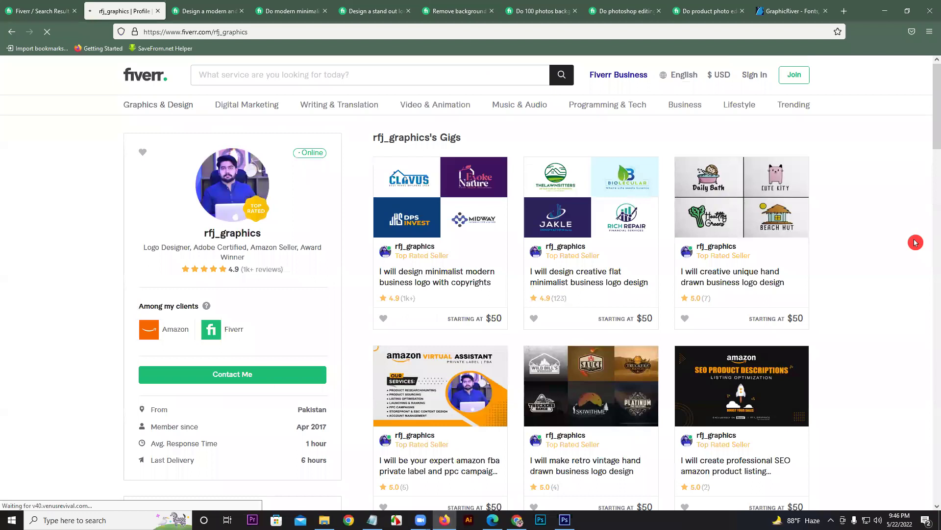
pyautogui.moveTo(933, 130); pyautogui.dragTo(933, 156)
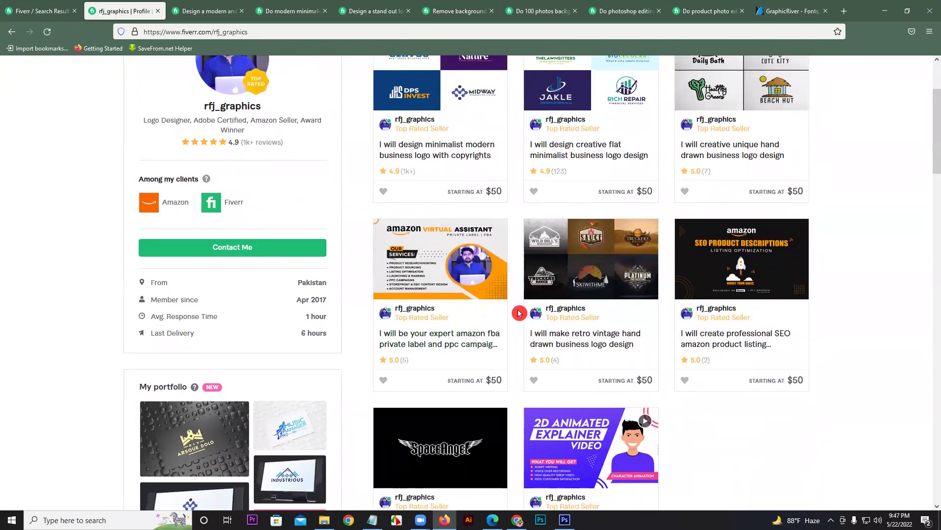
pyautogui.moveTo(933, 152)
pyautogui.mouseDown()
pyautogui.moveTo(933, 168)
pyautogui.moveTo(932, 159)
pyautogui.mouseUp()
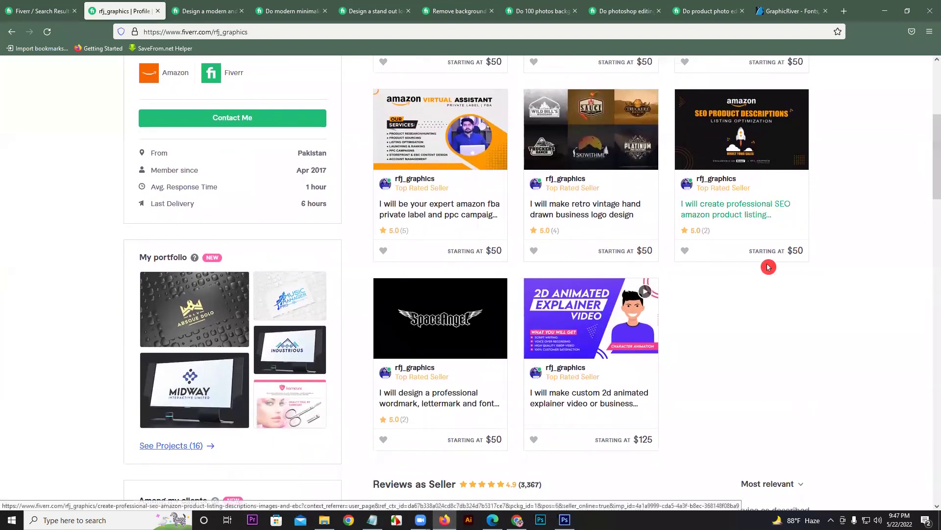
pyautogui.moveTo(933, 177); pyautogui.dragTo(933, 130)
pyautogui.moveTo(177, 307)
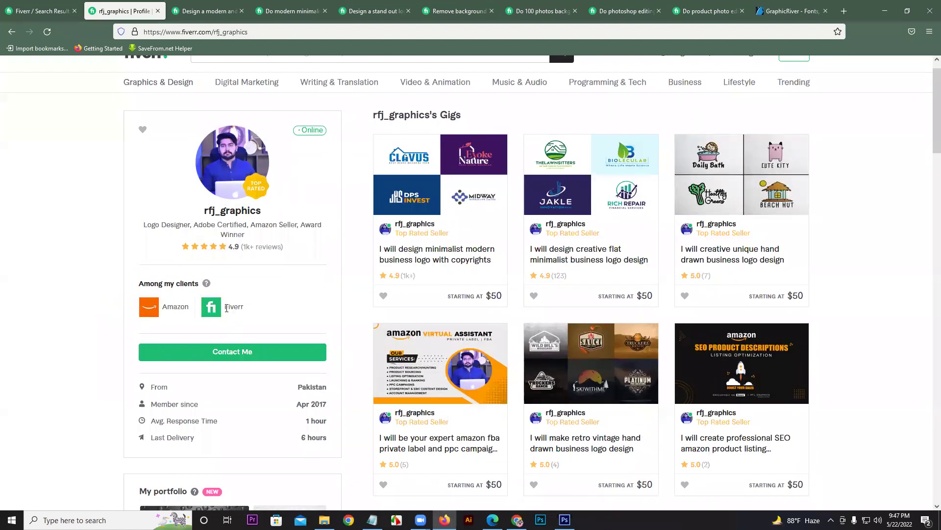
pyautogui.moveTo(226, 308)
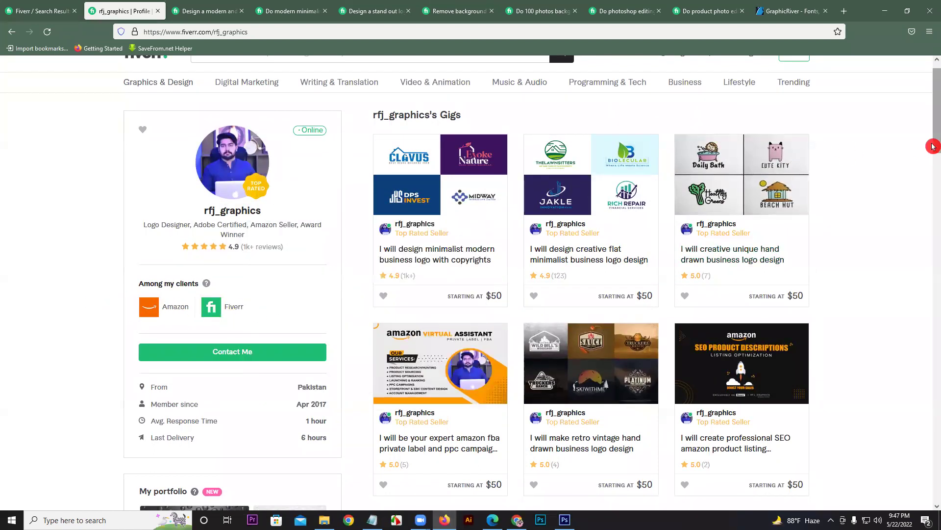
pyautogui.moveTo(933, 103); pyautogui.dragTo(933, 98)
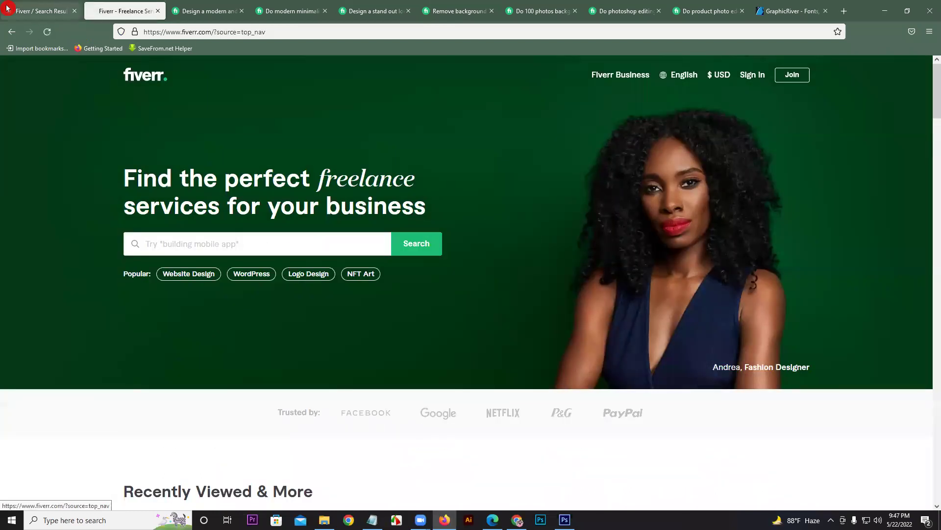
# View the luxury minimalist logo gig, then reload the 'logo design' search results.
pyautogui.click(7, 9)
pyautogui.click(186, 10)
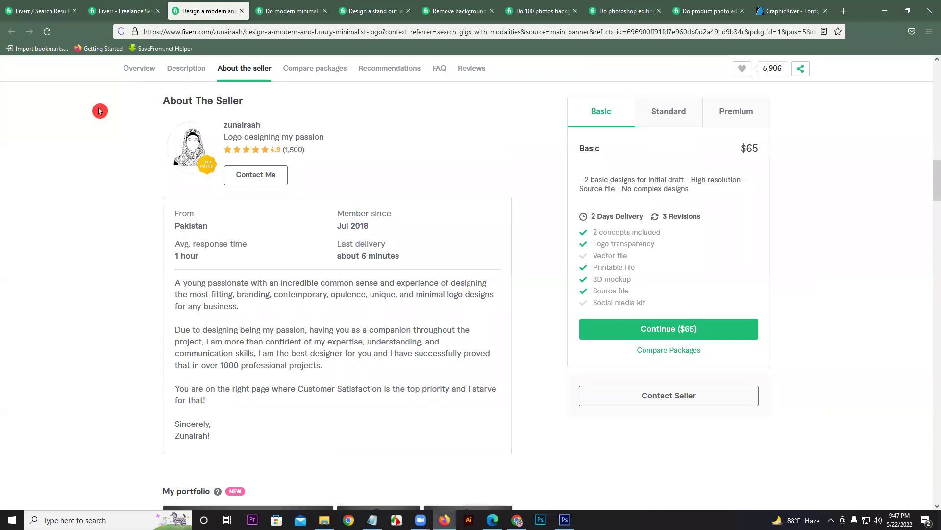
pyautogui.moveTo(935, 167); pyautogui.dragTo(933, 69)
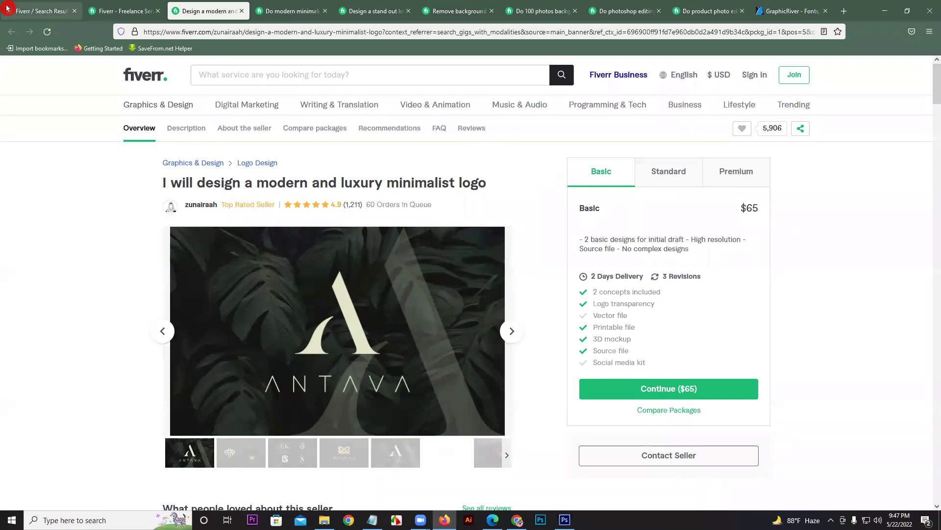
pyautogui.click(39, 11)
pyautogui.moveTo(933, 276); pyautogui.dragTo(933, 90)
pyautogui.click(47, 32)
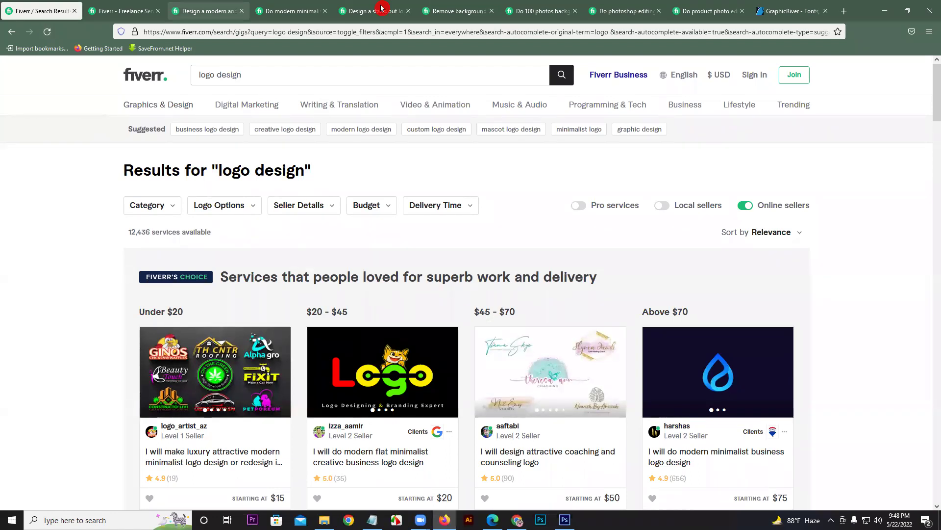
# Google 'auto refresh plus' in a new tab and open its Chrome Web Store listing, declining Switch to Chrome.
pyautogui.click(850, 10)
pyautogui.write('auto re')
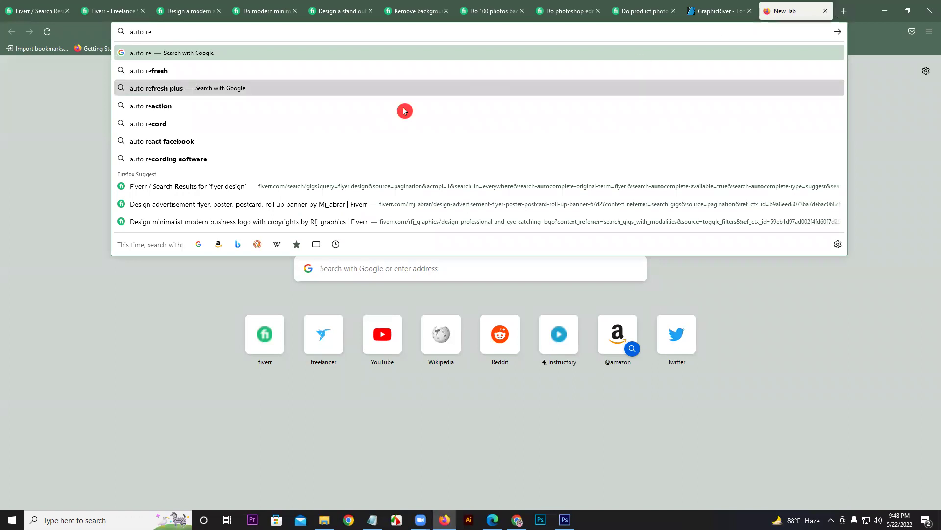
pyautogui.click(236, 95)
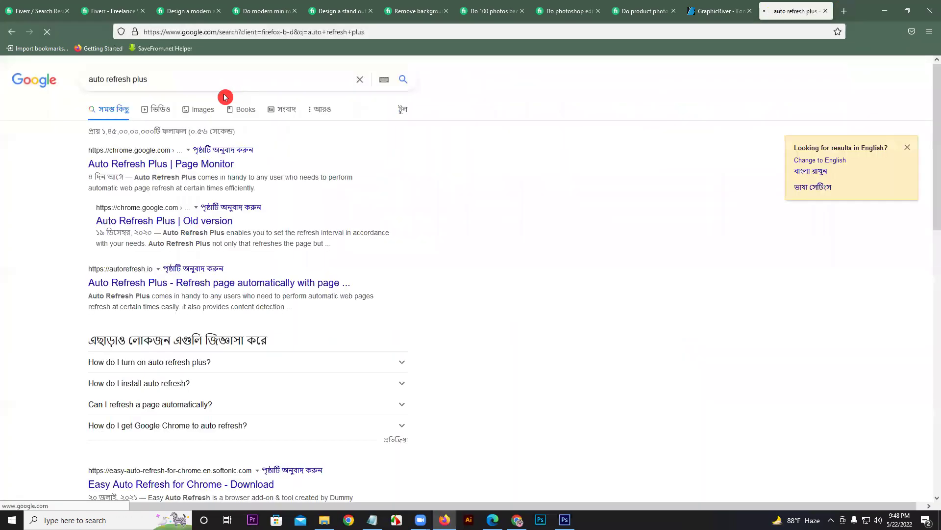
pyautogui.click(157, 164)
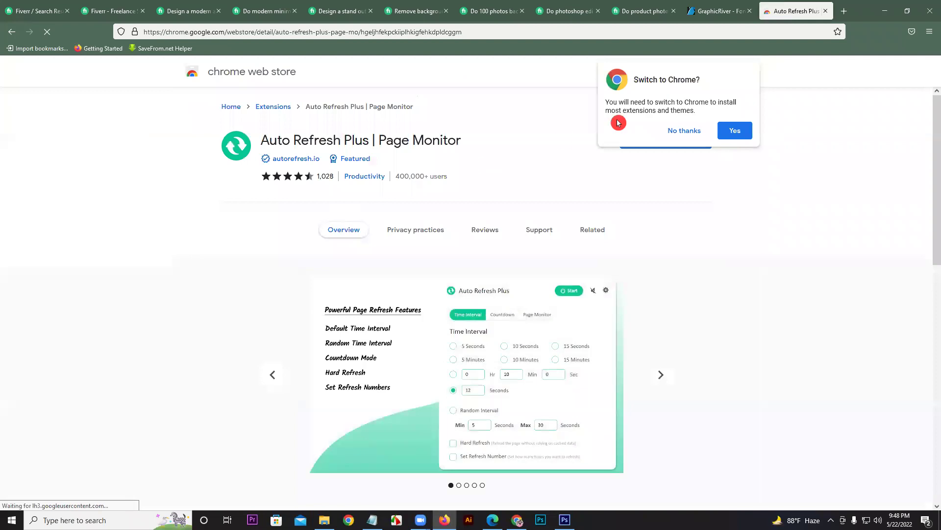
pyautogui.click(674, 132)
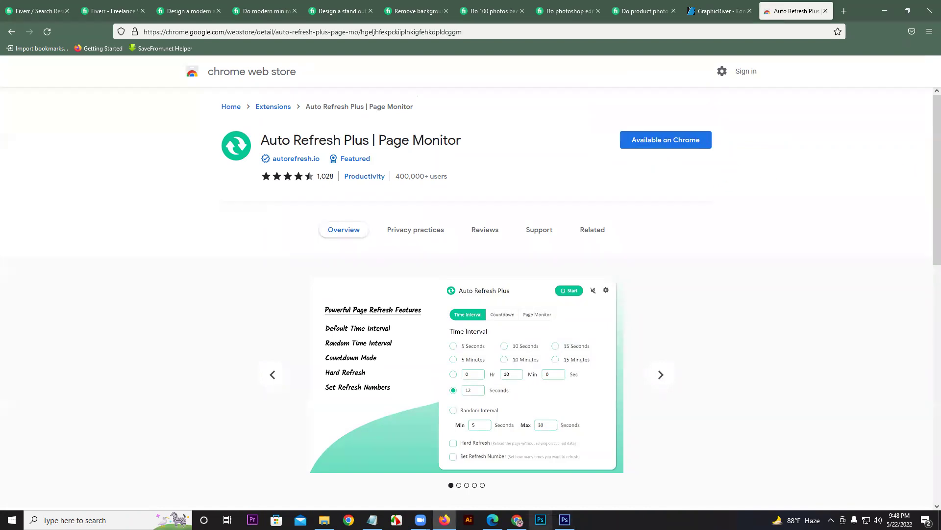
# In Chrome, search 'auto refresh extension' and open the Easy Auto Refresh store page.
pyautogui.moveTo(518, 521)
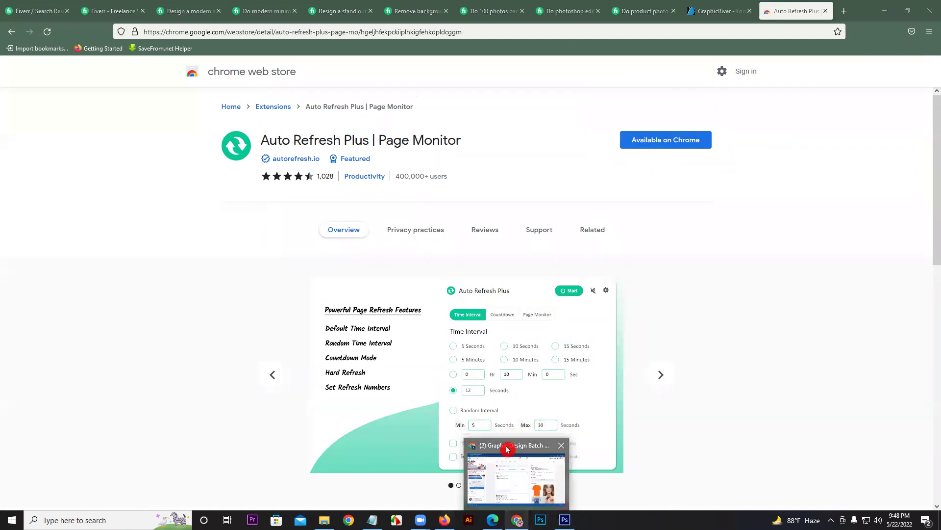
pyautogui.click(507, 449)
pyautogui.click(150, 10)
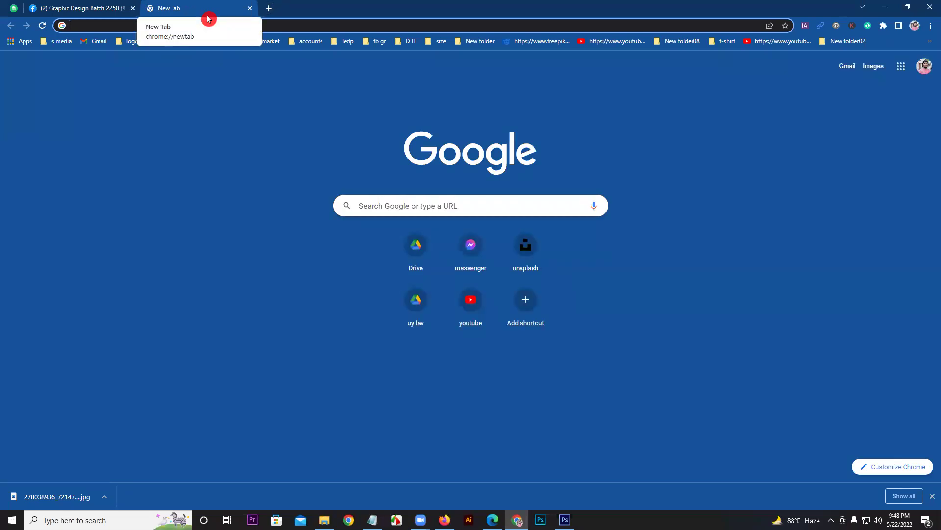
pyautogui.write('auto')
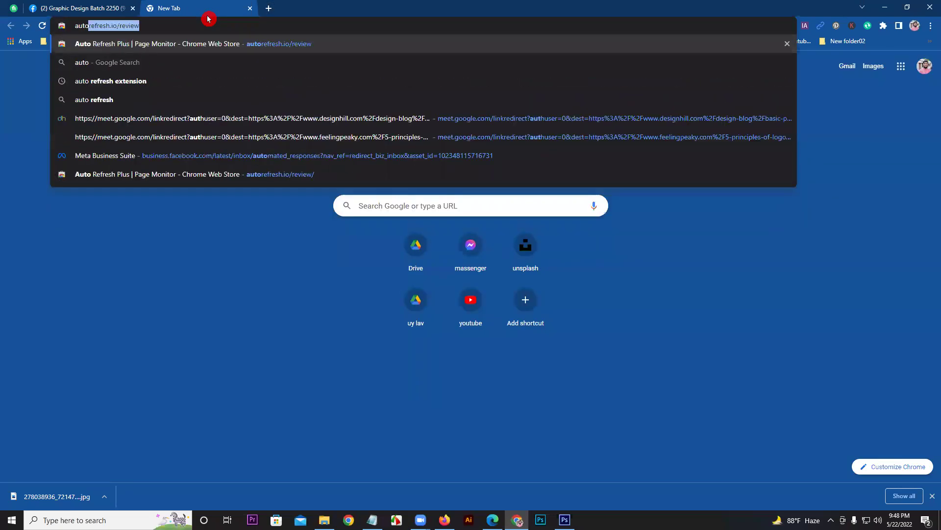
pyautogui.write(' r')
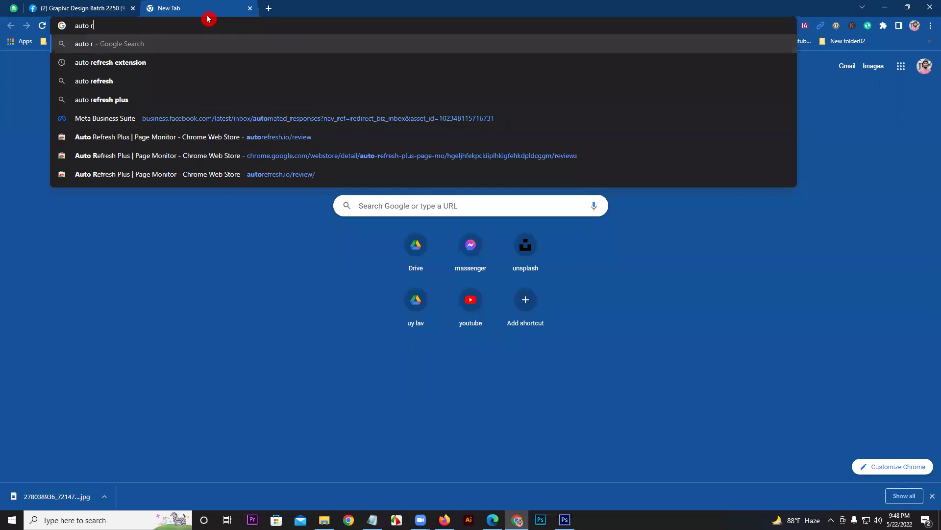
pyautogui.write('e')
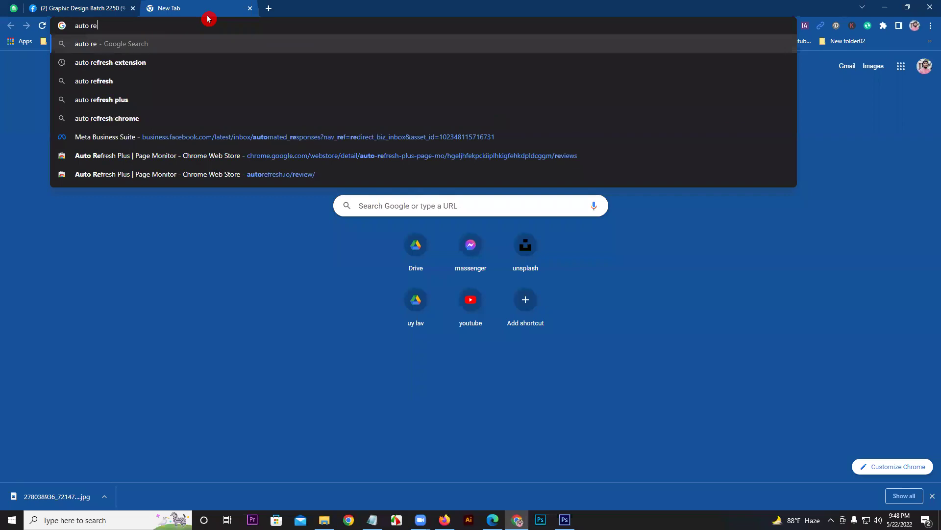
pyautogui.click(146, 62)
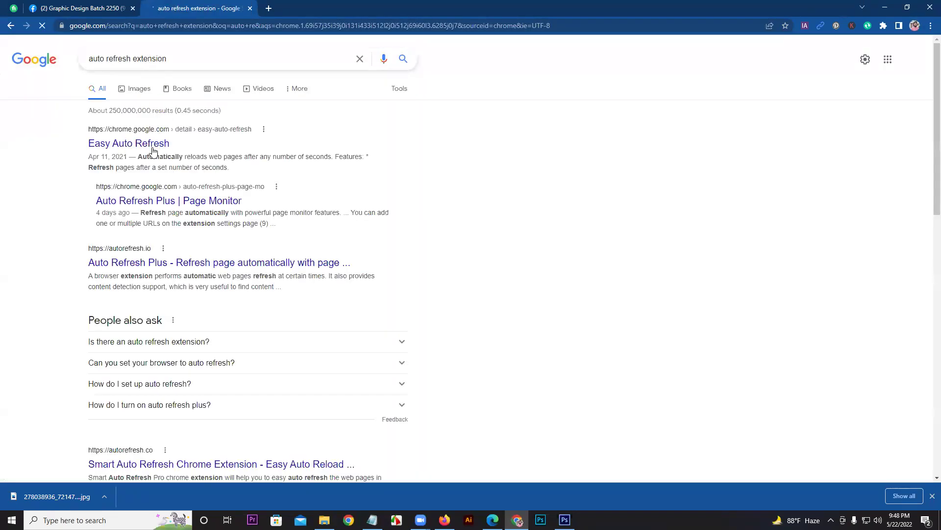
pyautogui.click(152, 149)
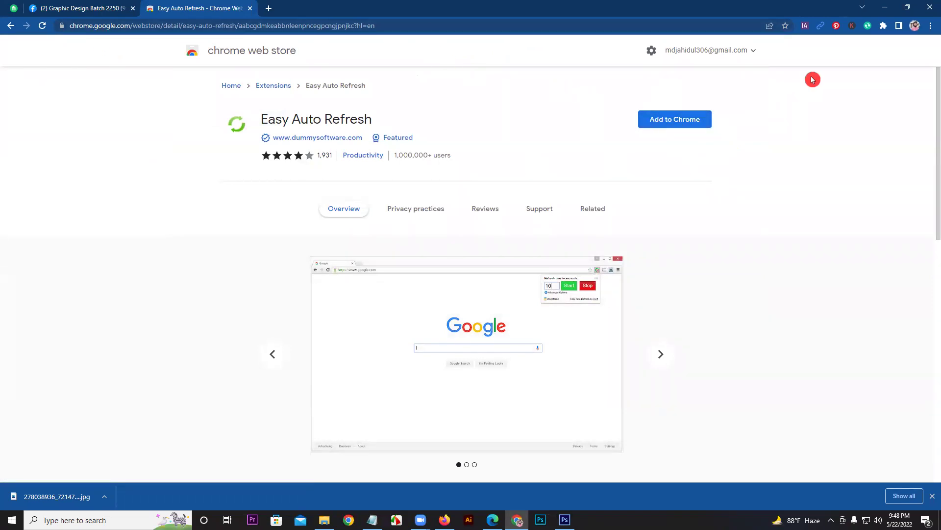
# Unpin Auto Refresh Plus from the toolbar and remove it from Chrome.
pyautogui.rightClick(867, 27)
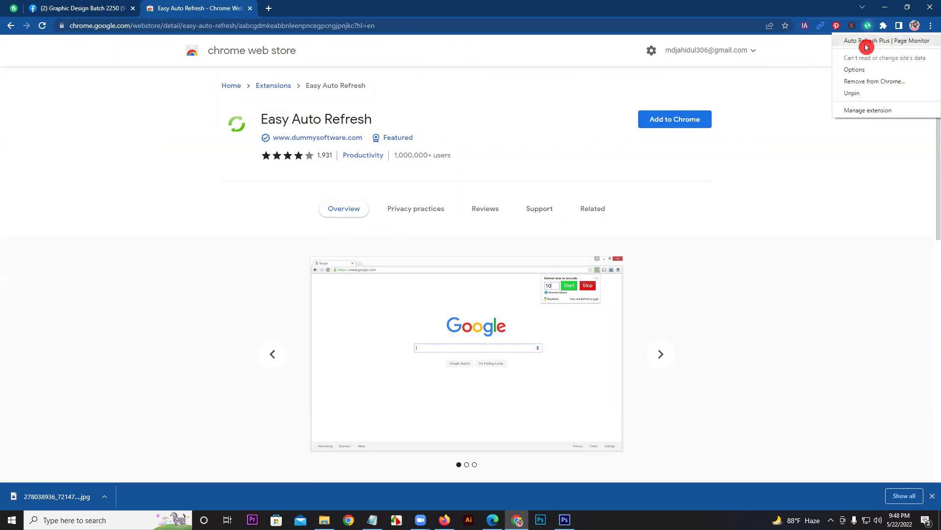
pyautogui.click(859, 93)
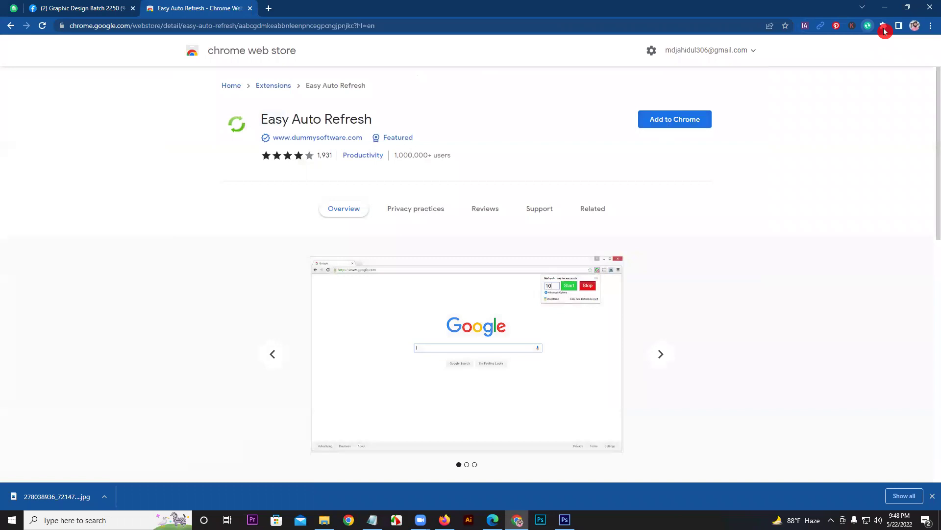
pyautogui.click(885, 31)
pyautogui.click(876, 97)
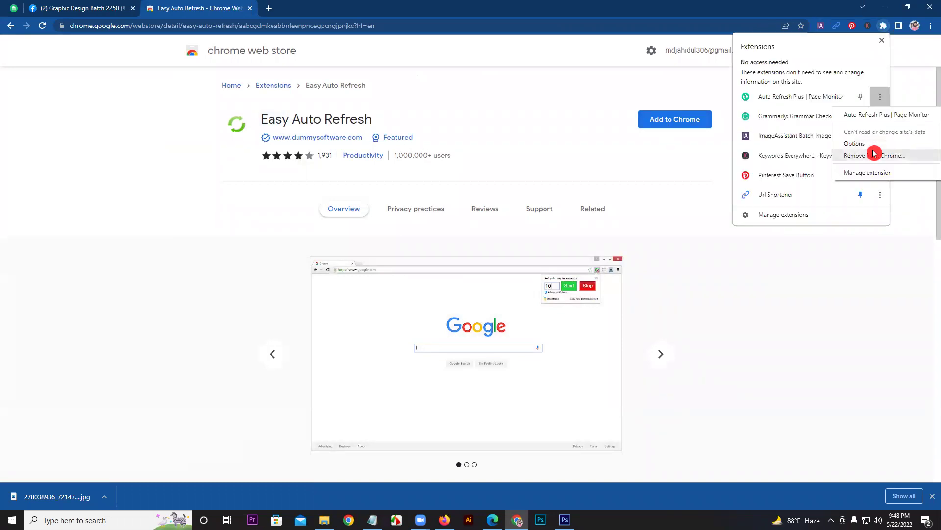
pyautogui.click(875, 156)
pyautogui.click(810, 104)
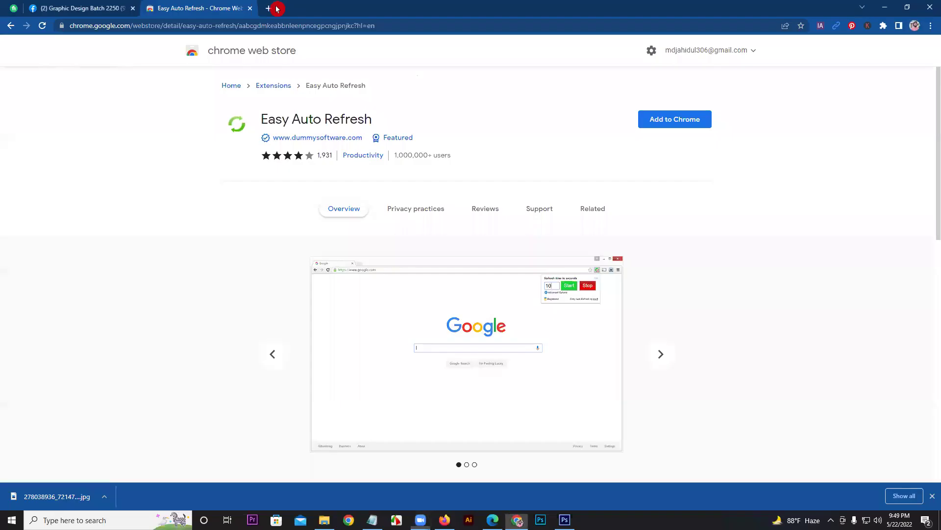
# Search Google for 'auto refr' in a new tab.
pyautogui.click(271, 9)
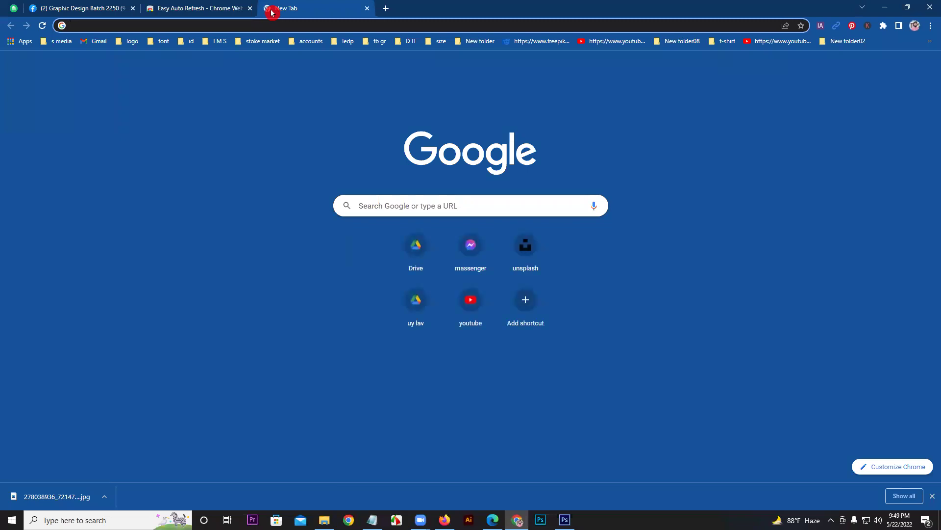
pyautogui.write('aut')
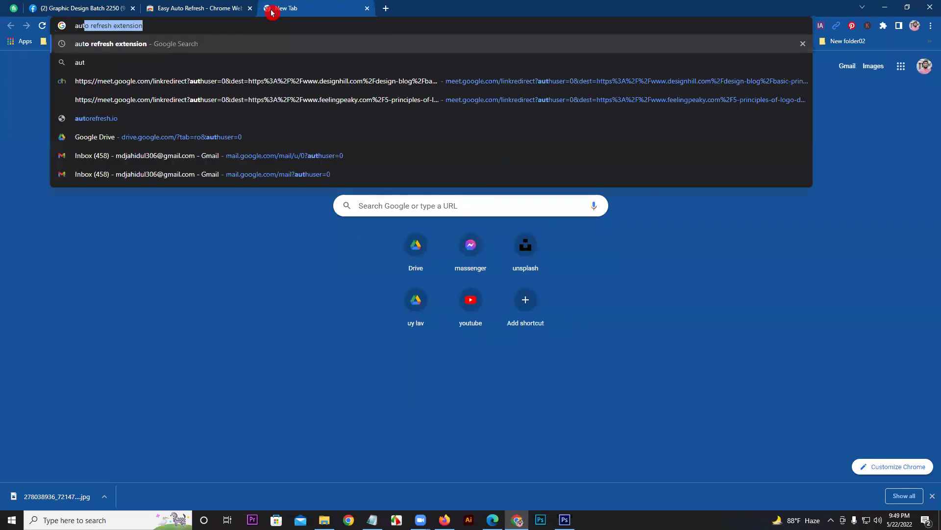
pyautogui.write('o refr')
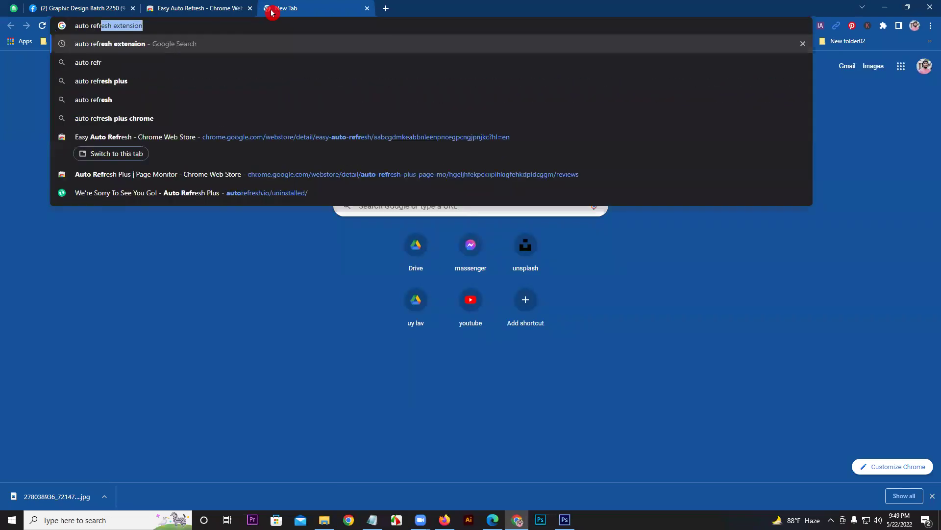
pyautogui.click(144, 84)
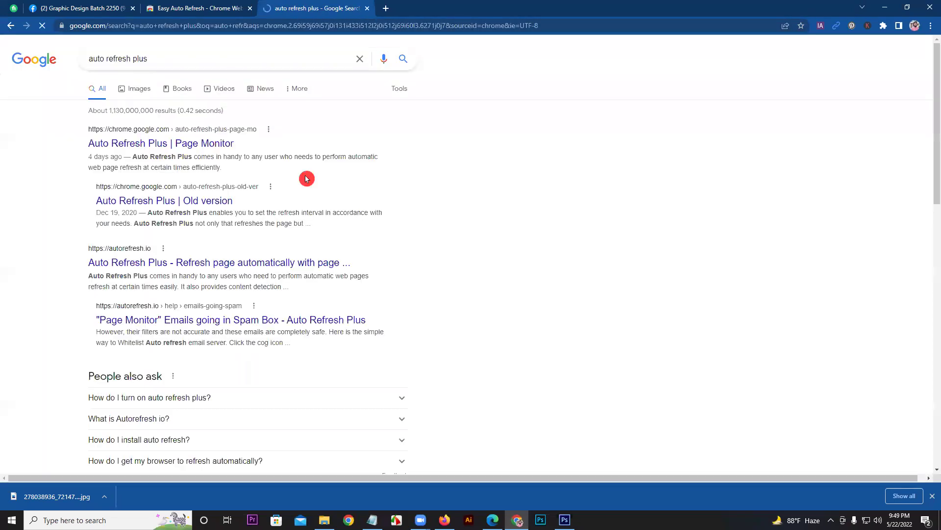
# Open the Auto Refresh Plus | Page Monitor and Old version results in new tabs.
pyautogui.rightClick(180, 143)
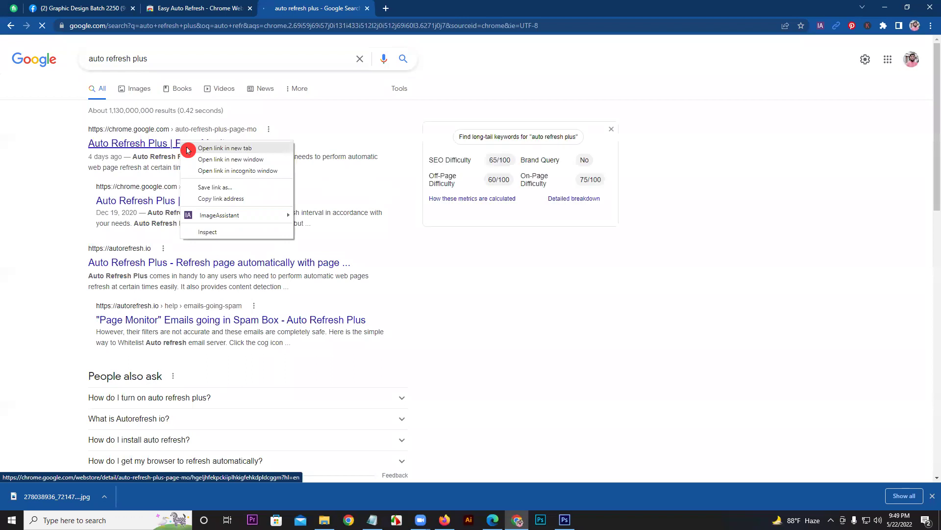
pyautogui.click(188, 146)
pyautogui.rightClick(183, 212)
pyautogui.click(208, 219)
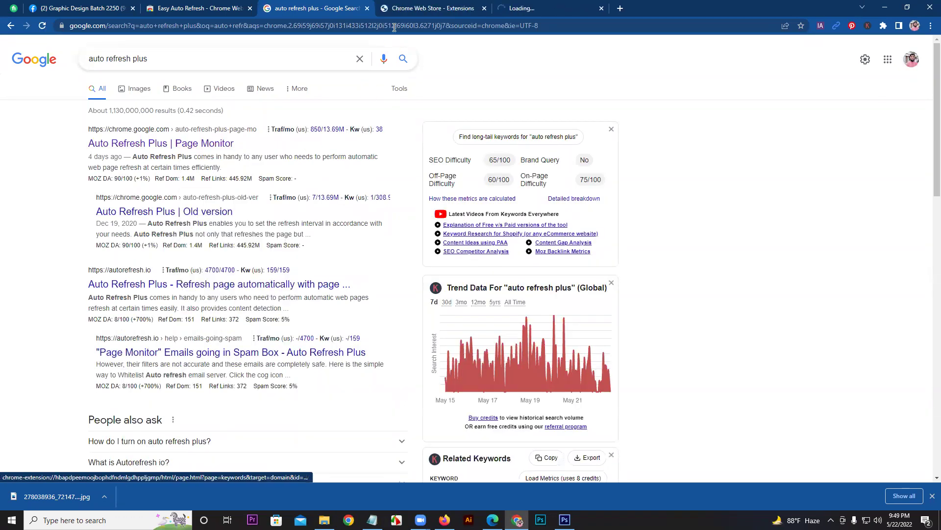
# Compare the Page Monitor and Old version store pages, then add Page Monitor to Chrome.
pyautogui.click(419, 8)
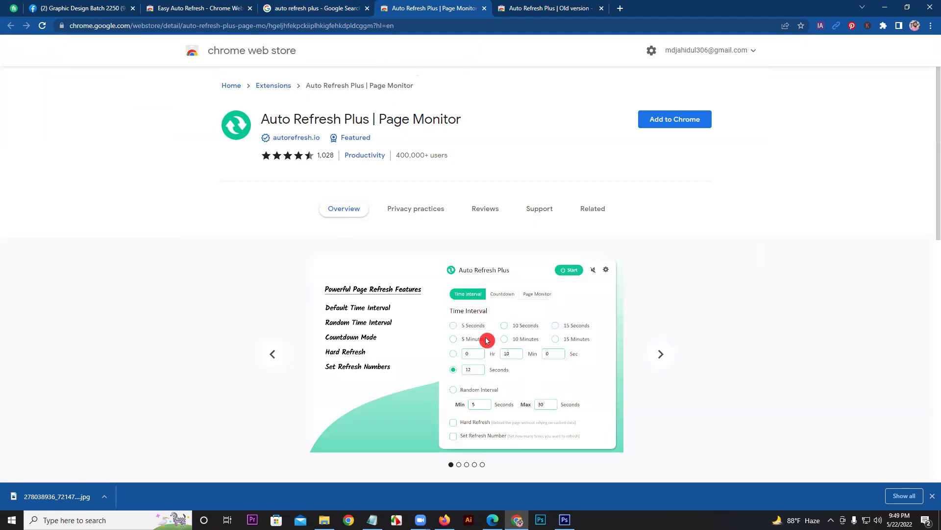
pyautogui.click(552, 8)
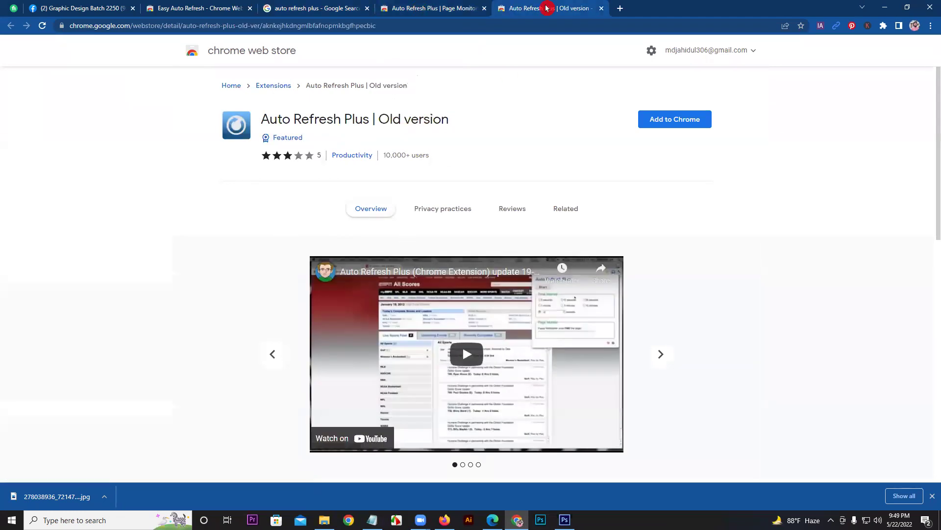
pyautogui.click(438, 8)
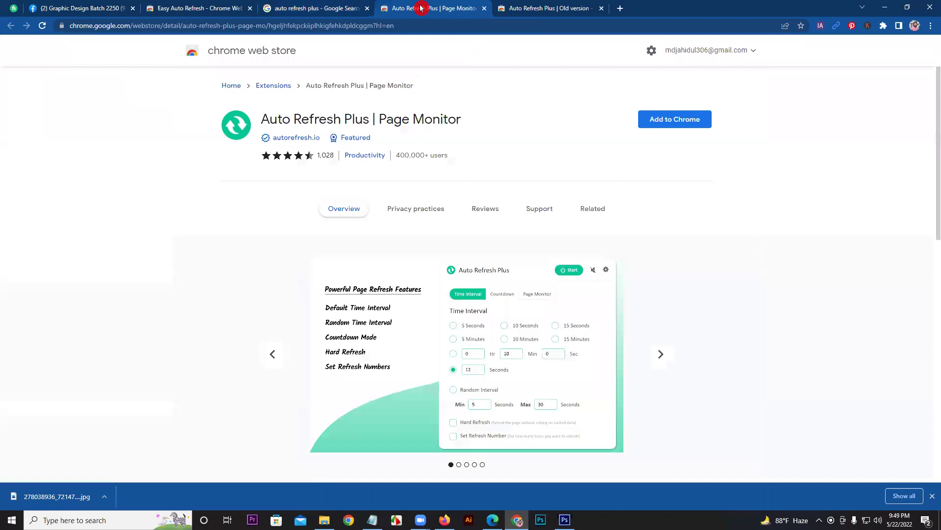
pyautogui.click(343, 8)
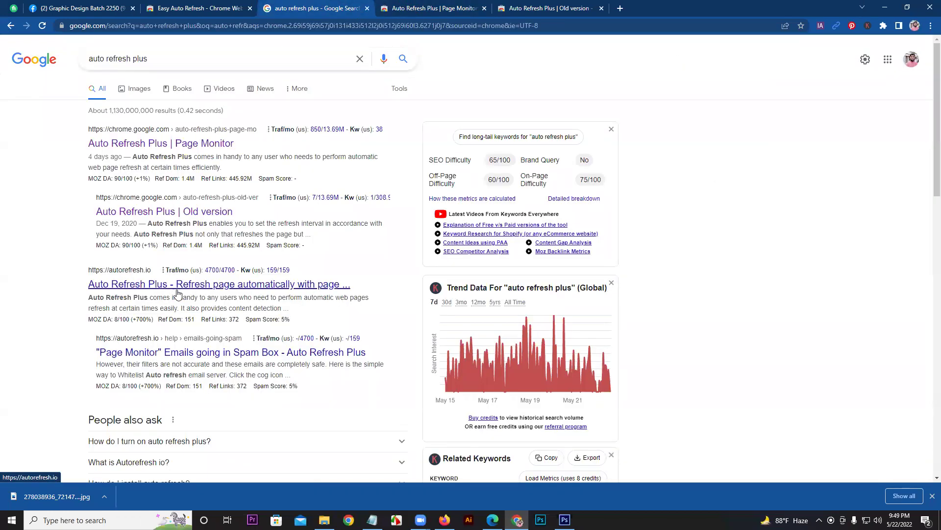
pyautogui.click(428, 7)
pyautogui.click(510, 7)
pyautogui.click(464, 8)
pyautogui.click(667, 123)
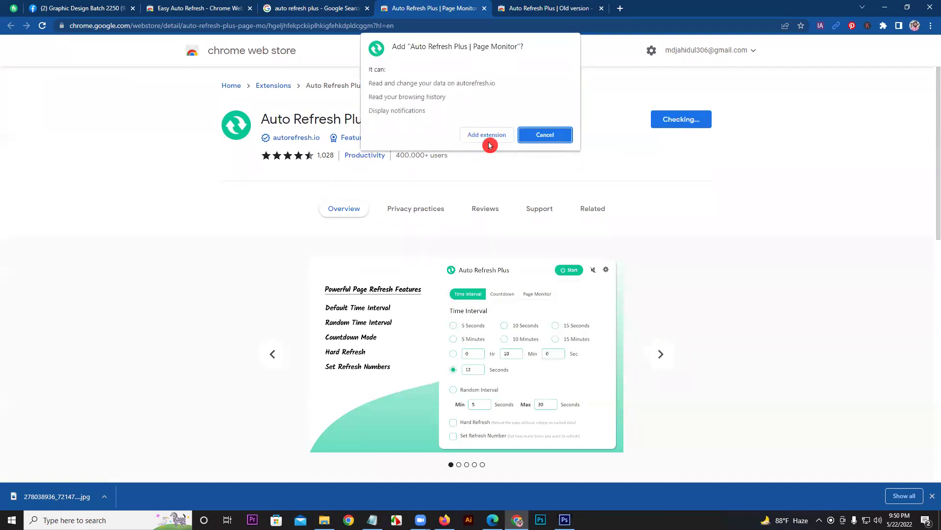
# Confirm adding Auto Refresh Plus | Page Monitor and pin it to the toolbar.
pyautogui.click(486, 138)
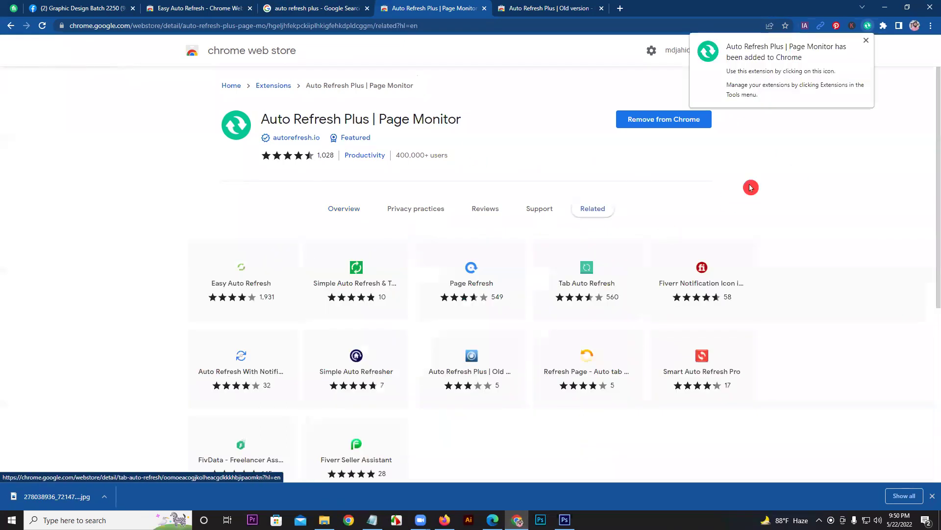
pyautogui.click(881, 31)
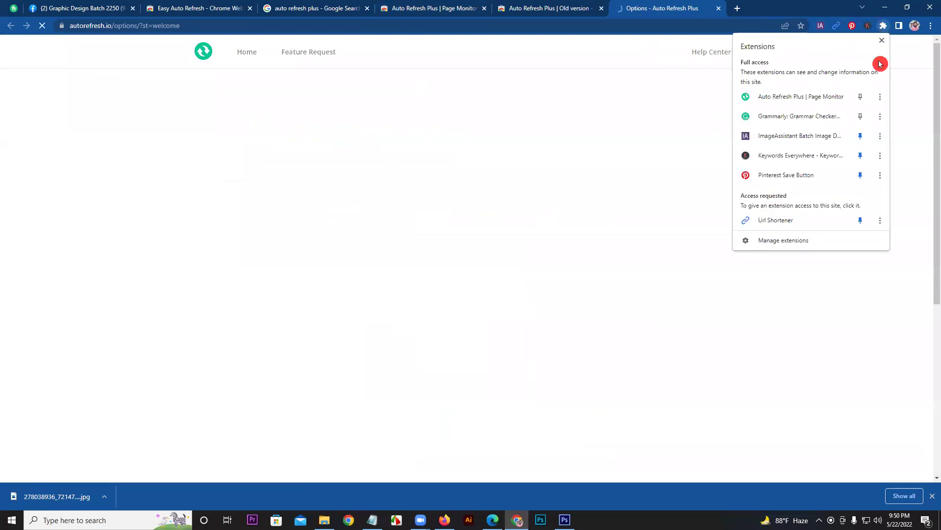
pyautogui.click(863, 95)
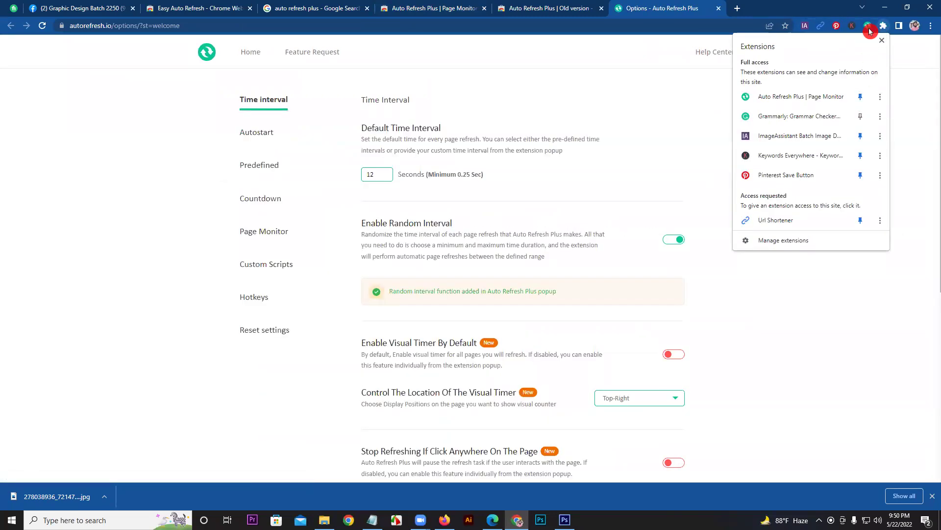
# Close the Google Search, Page Monitor and Old version tabs, keeping Easy Auto Refresh.
pyautogui.click(558, 8)
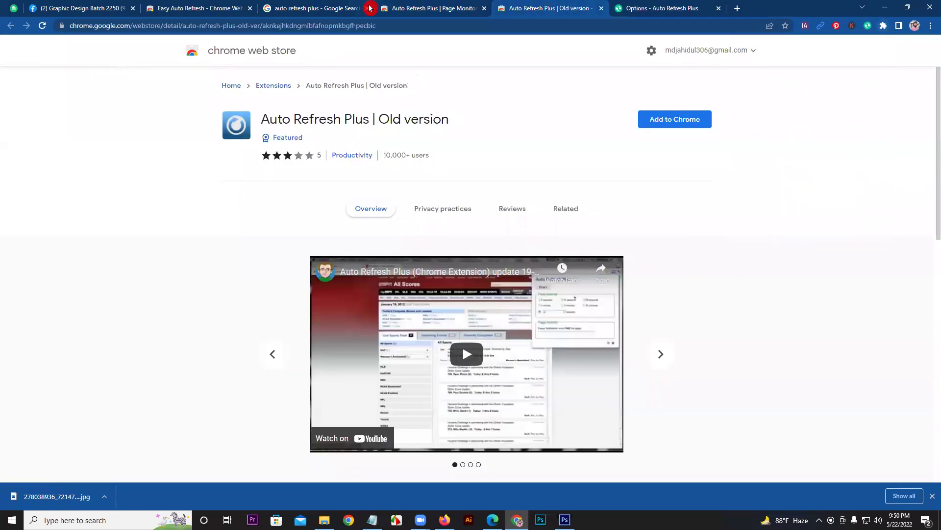
pyautogui.click(239, 8)
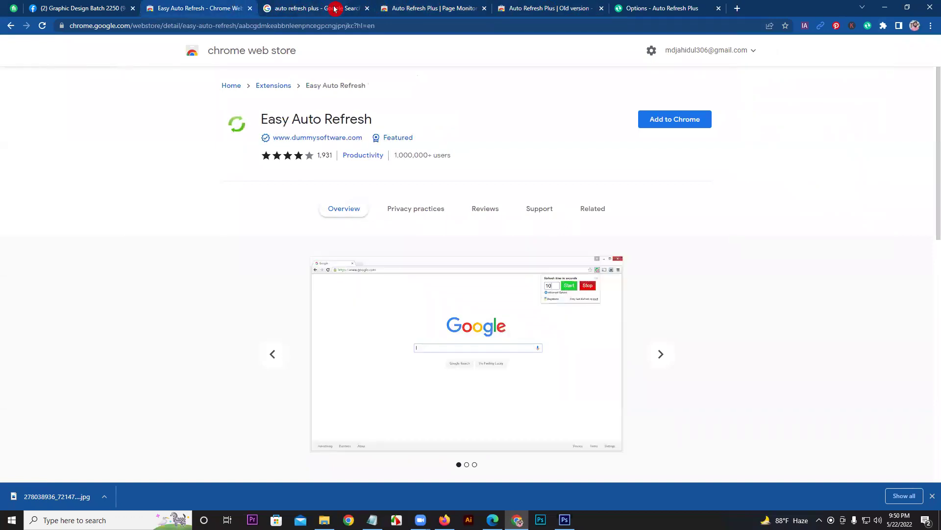
pyautogui.click(367, 9)
pyautogui.click(367, 8)
pyautogui.click(367, 8)
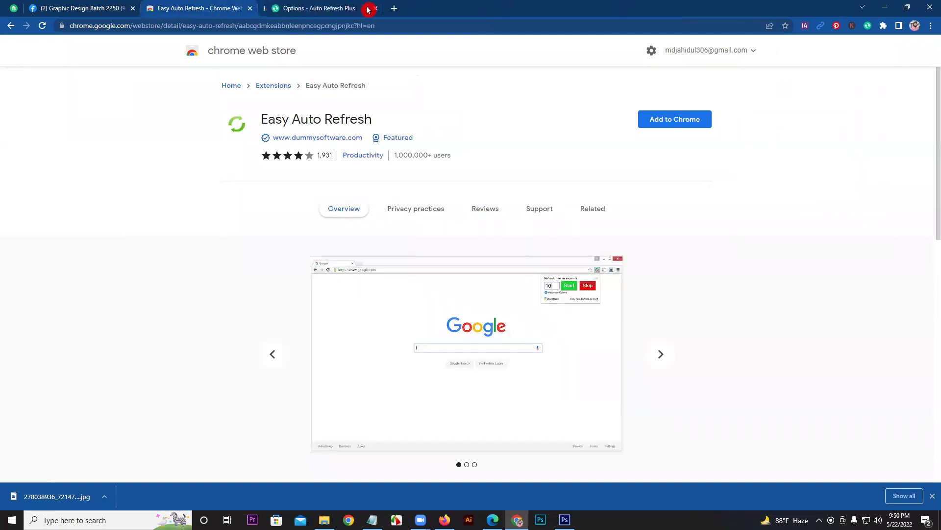
# In the Auto Refresh Plus popup, choose Random Interval with Min set to 300 seconds.
pyautogui.click(867, 26)
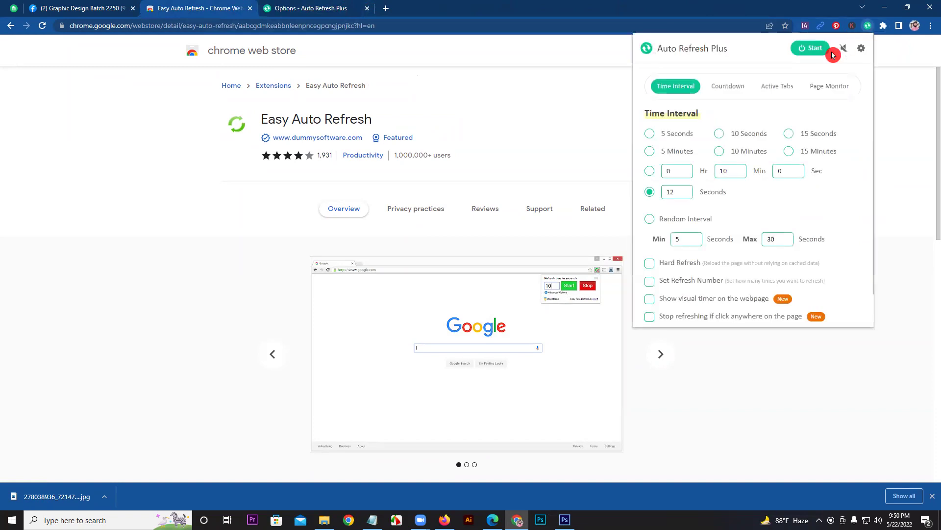
pyautogui.click(677, 152)
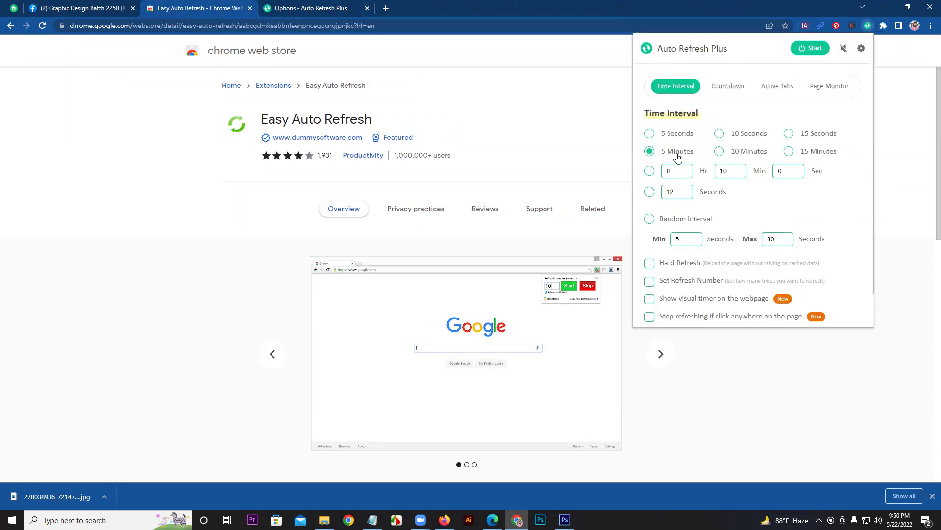
pyautogui.click(650, 220)
pyautogui.click(685, 239)
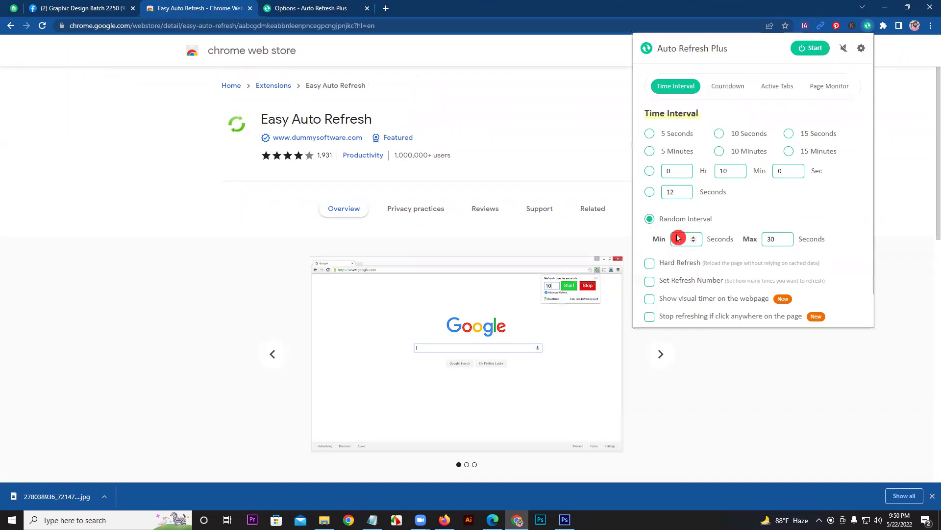
pyautogui.moveTo(688, 240); pyautogui.dragTo(667, 241)
pyautogui.write('300')
# Set Max to 500 seconds, start auto-refresh, and allow the extra permissions.
pyautogui.moveTo(775, 238); pyautogui.dragTo(740, 235)
pyautogui.write('450')
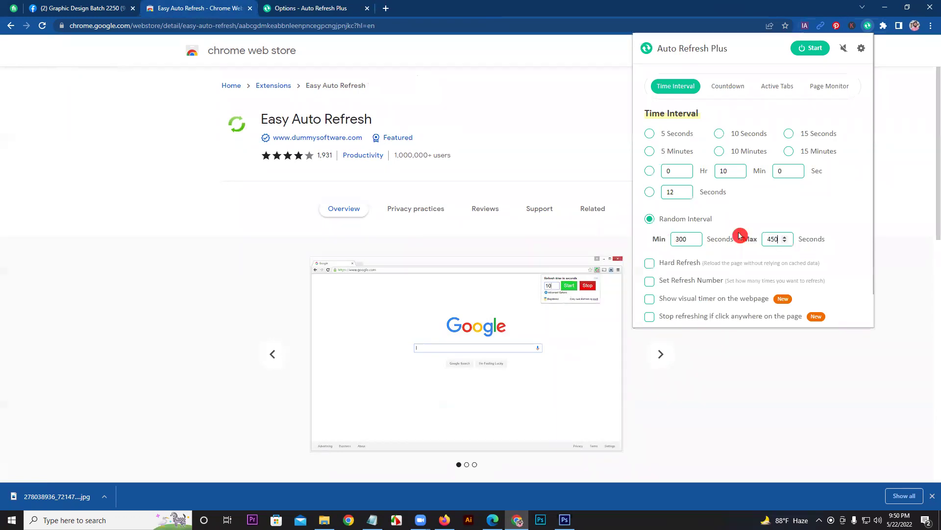
pyautogui.moveTo(775, 239); pyautogui.dragTo(754, 244)
pyautogui.click(763, 246)
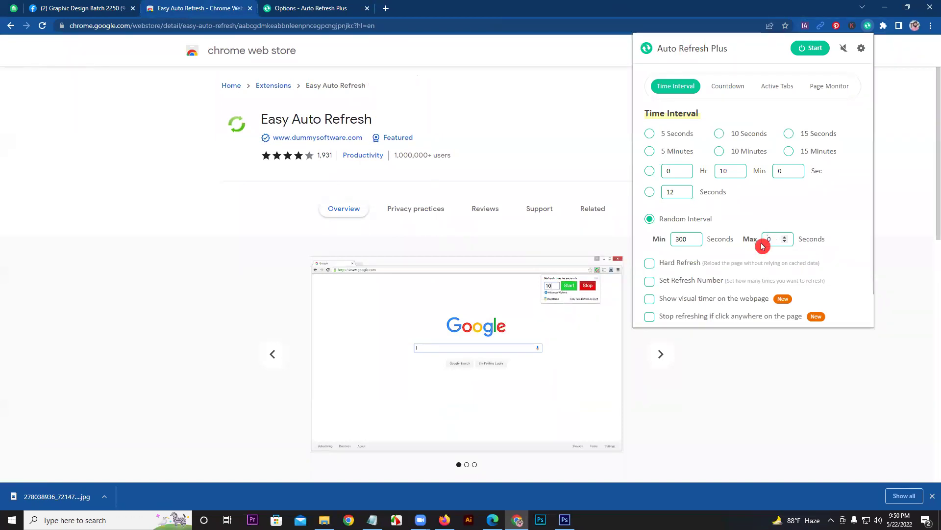
pyautogui.click(809, 49)
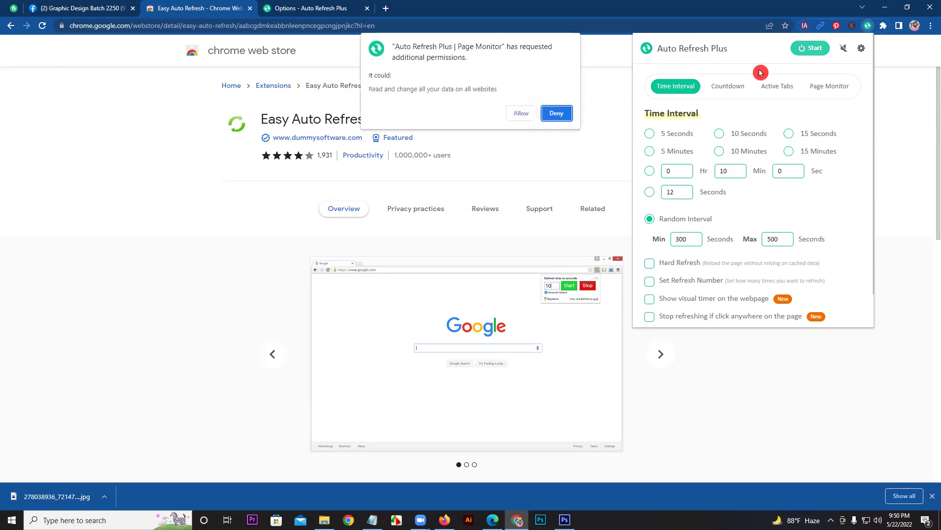
pyautogui.click(522, 116)
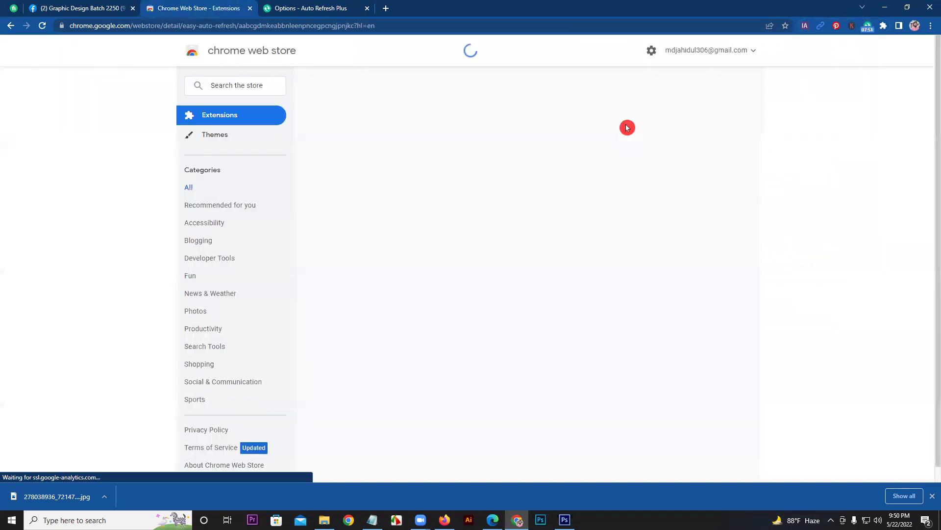
# Stop the random refresh and restart auto-refresh every 10 Seconds.
pyautogui.click(867, 28)
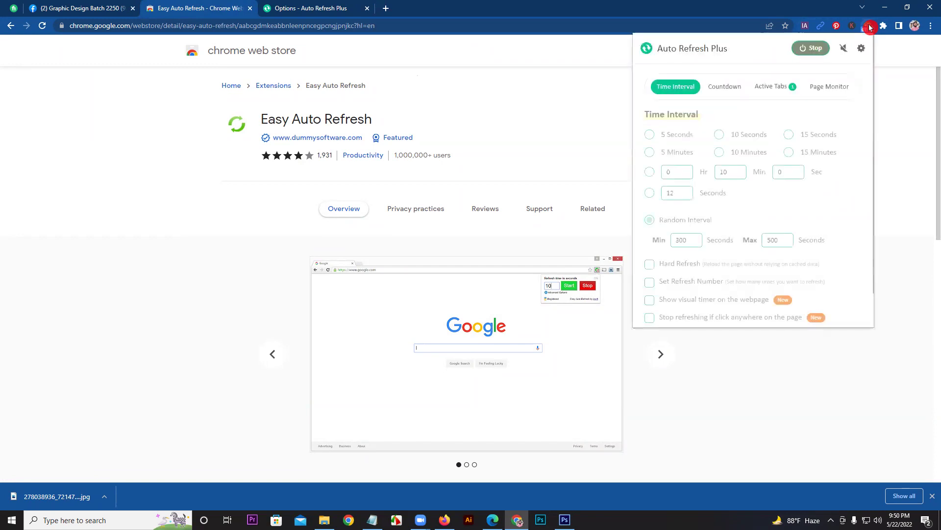
pyautogui.click(810, 47)
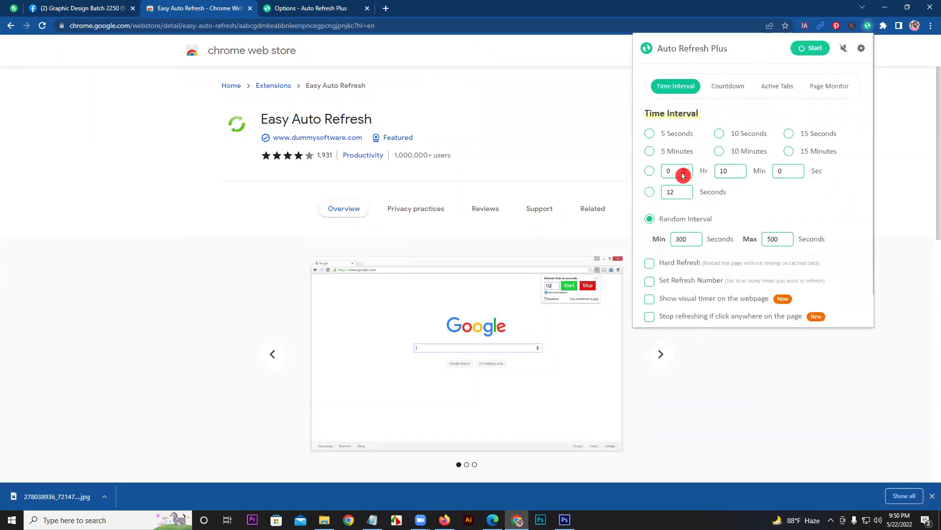
pyautogui.click(650, 192)
pyautogui.click(722, 135)
pyautogui.click(812, 48)
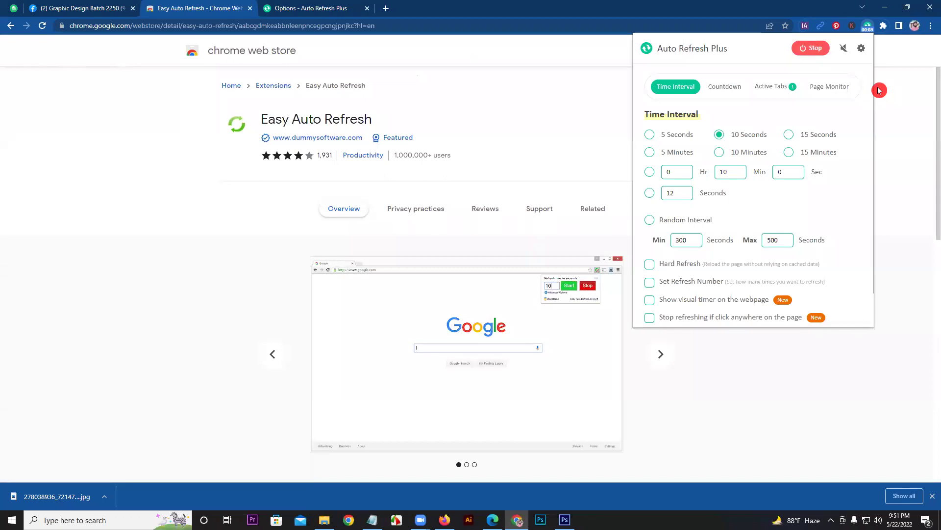
pyautogui.click(876, 81)
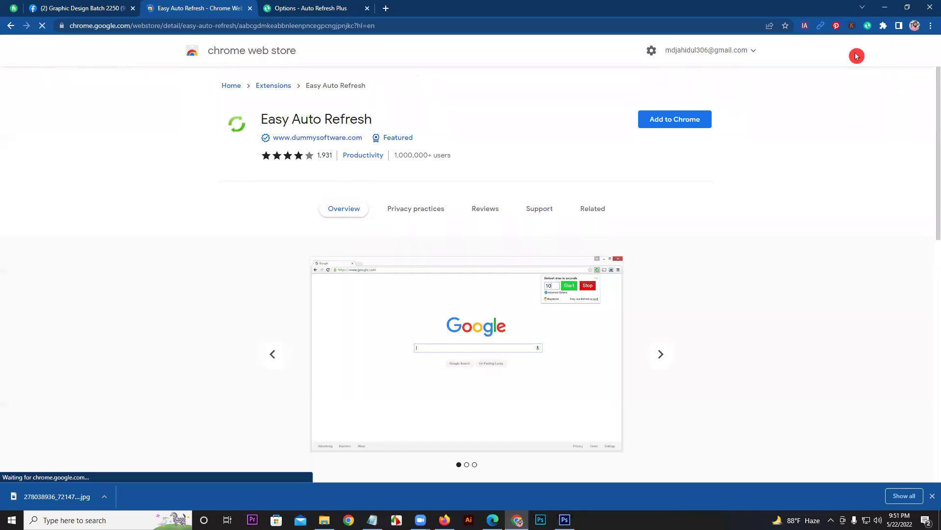
# Reopen the Auto Refresh Plus popup and stop auto-refreshing the tab.
pyautogui.click(866, 26)
pyautogui.click(814, 49)
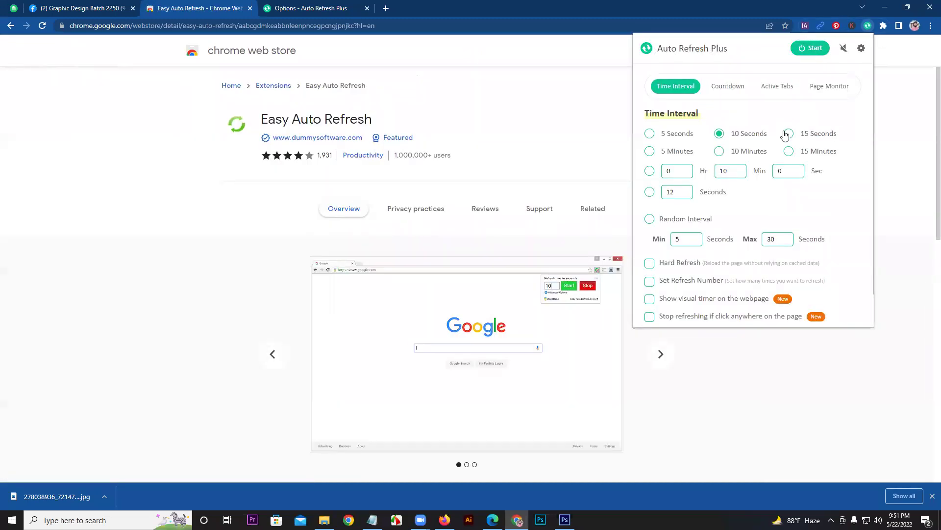
pyautogui.click(907, 128)
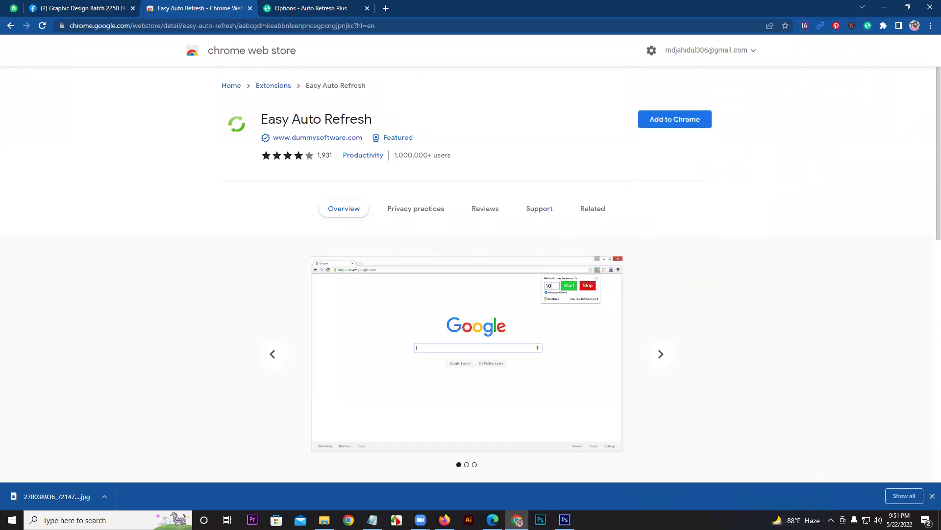
# Switch to Firefox showing the Auto Refresh Plus | Page Monitor store listing, then to Illustrator.
pyautogui.click(445, 520)
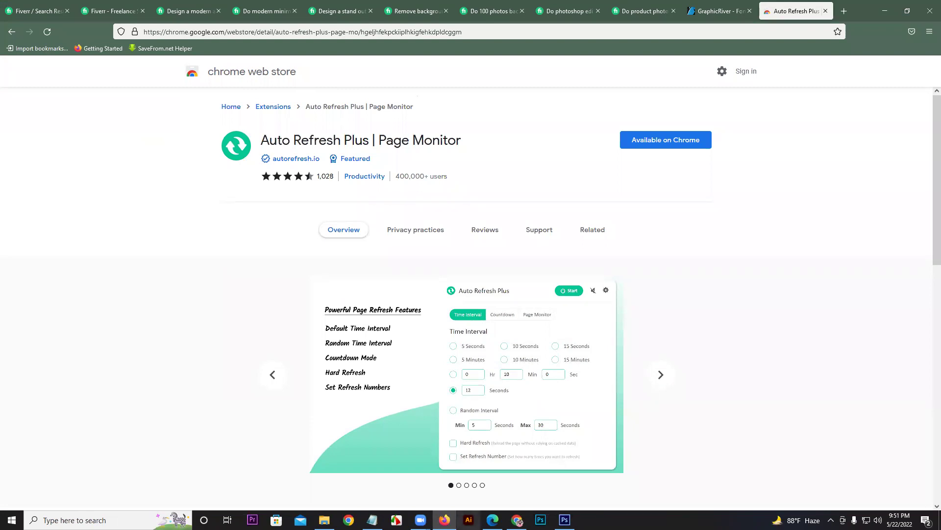
pyautogui.click(469, 520)
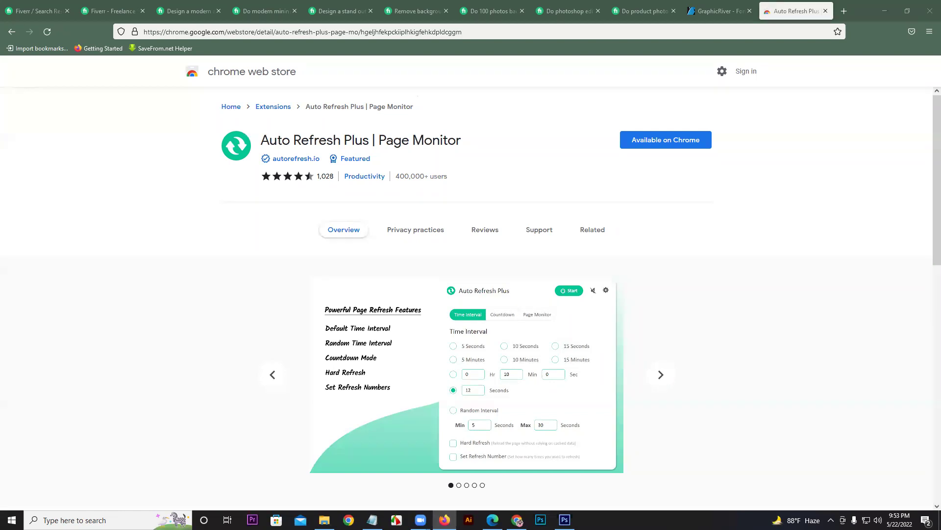
# Leave the Auto Refresh Plus listing for the Fiverr background-removal gig, Basic at $5.
pyautogui.click(537, 161)
pyautogui.click(427, 14)
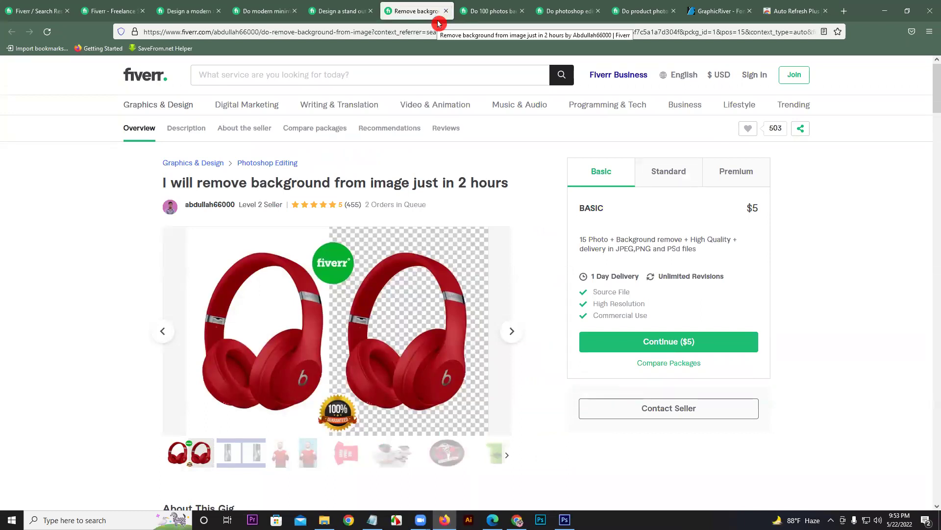
# Review the background-removal seller's About The Seller details, then move on to the GraphicRiver tab.
pyautogui.click(210, 205)
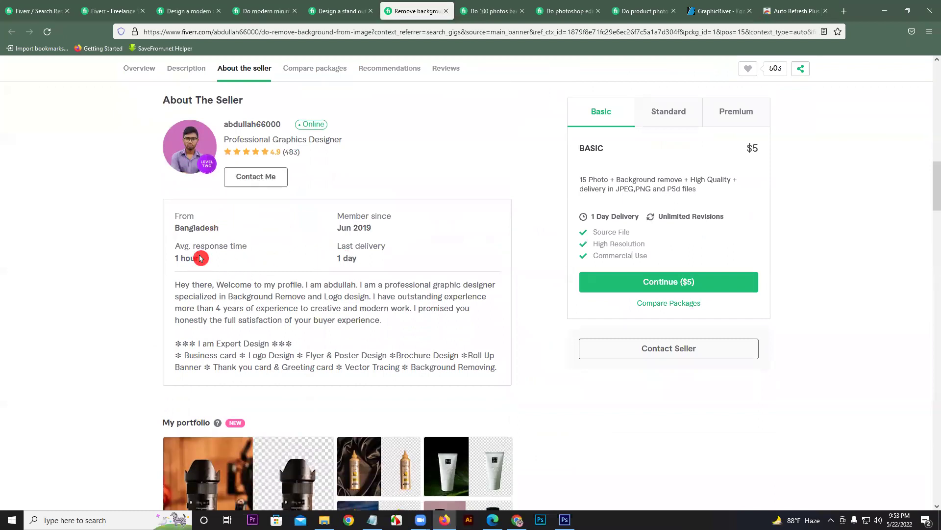
pyautogui.click(271, 247)
pyautogui.hotkey('ctrl', 'Tab')
pyautogui.hotkey('ctrl', 'Tab')
pyautogui.hotkey('ctrl', 'Tab')
pyautogui.hotkey('ctrl', 'Tab')
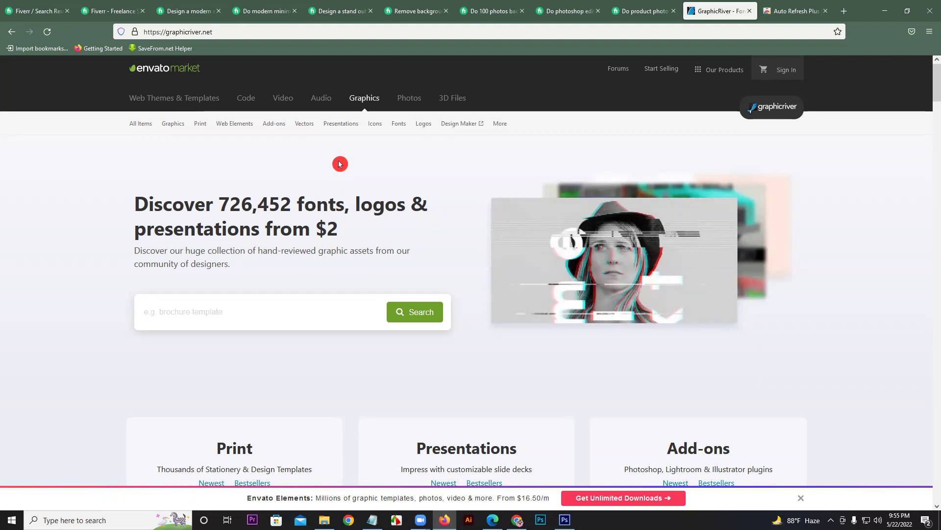
# Glance at the course outline PDF in Edge, then return to GraphicRiver in the browser.
pyautogui.click(492, 519)
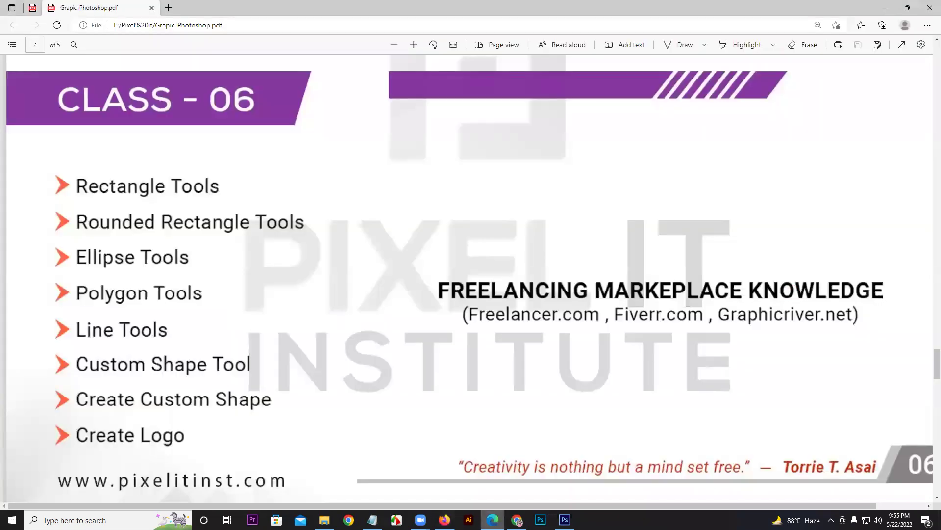
pyautogui.click(489, 495)
pyautogui.click(444, 520)
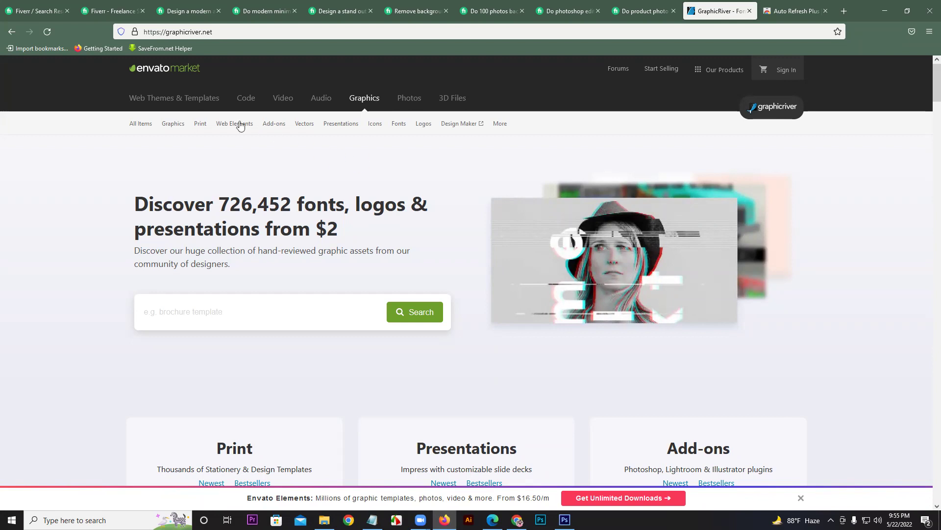
# Browse Print > Flyers and narrow the flyer templates to the Corporate category.
pyautogui.moveTo(200, 123)
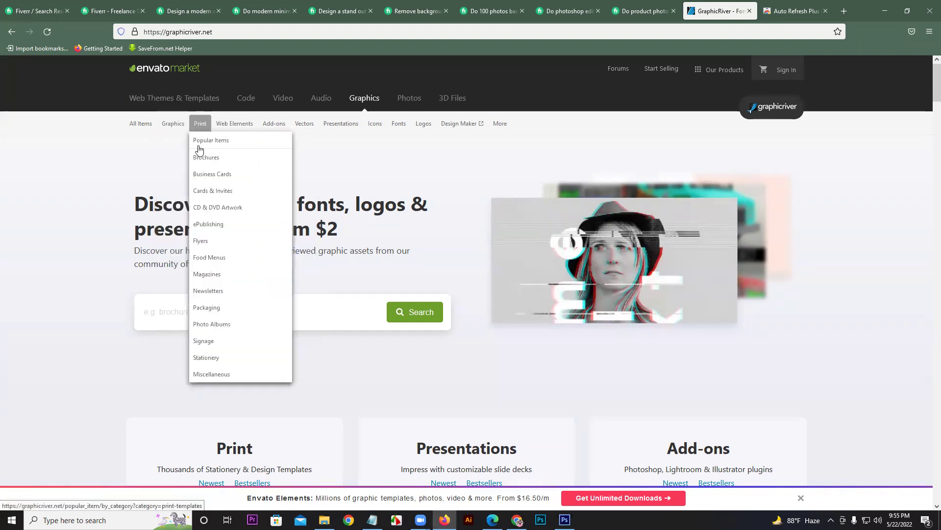
pyautogui.click(205, 241)
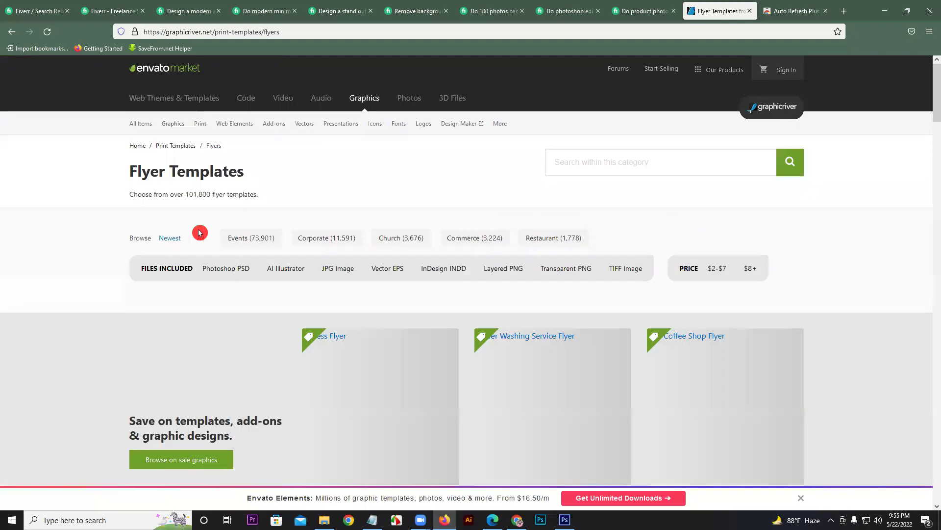
pyautogui.click(330, 240)
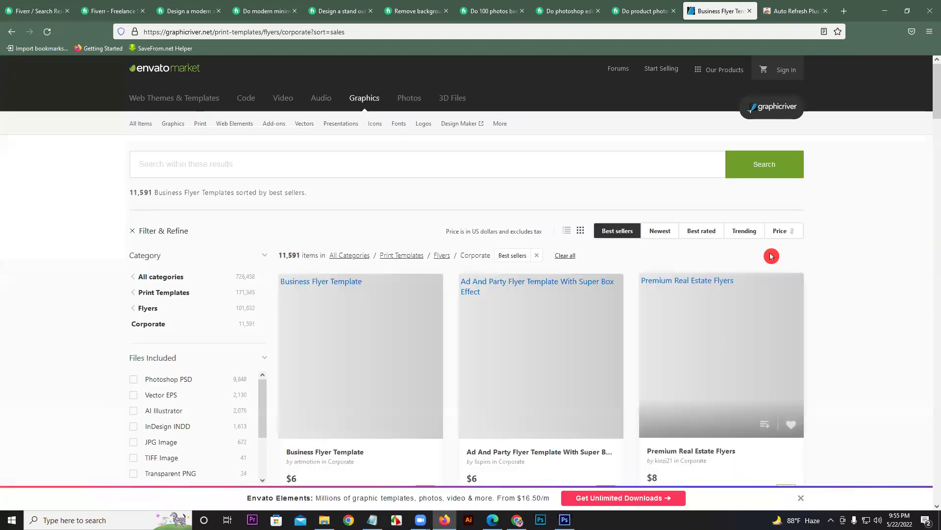
pyautogui.moveTo(933, 112); pyautogui.dragTo(933, 153)
pyautogui.scroll(4, 933, 153)
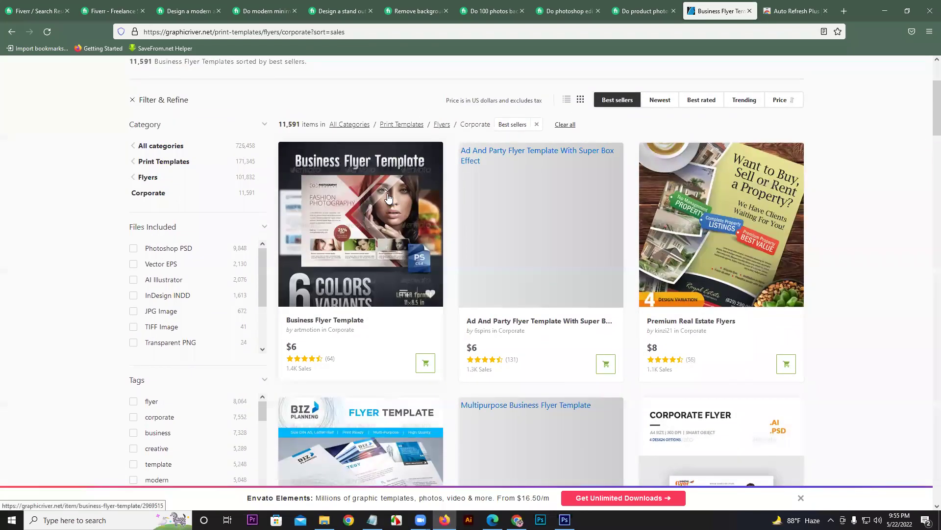
# Open Business Flyer Template and Corporate Flyer in new tabs, viewing the Business Flyer page.
pyautogui.rightClick(391, 199)
pyautogui.click(408, 204)
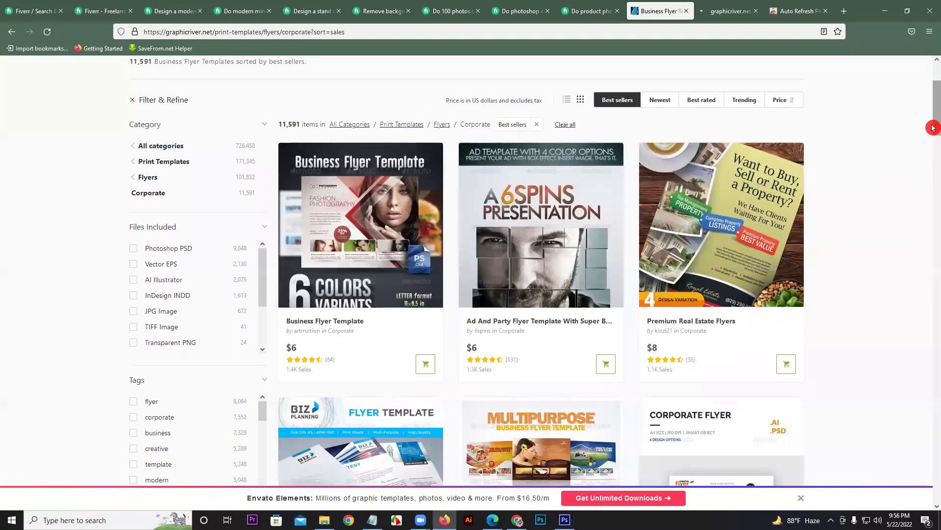
pyautogui.scroll(-5, 933, 147)
pyautogui.rightClick(743, 255)
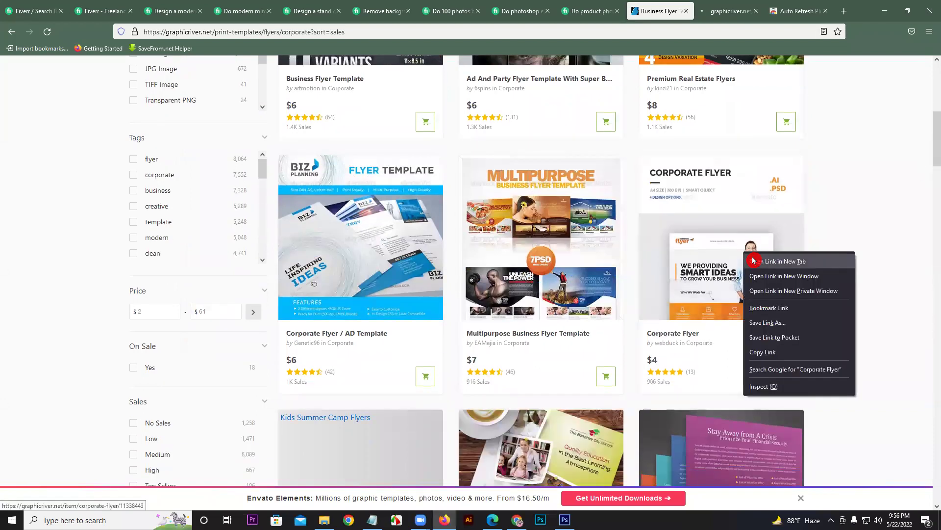
pyautogui.click(778, 261)
pyautogui.scroll(-8, 933, 181)
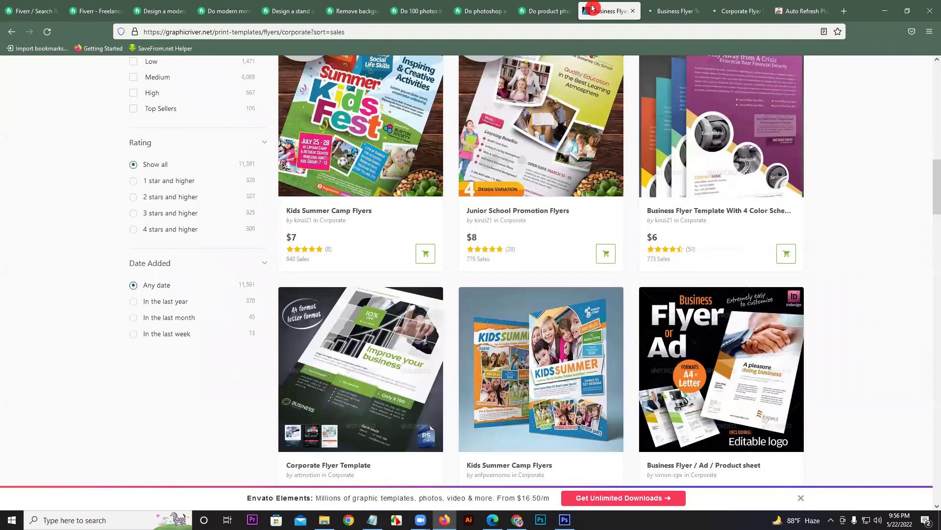
pyautogui.click(661, 11)
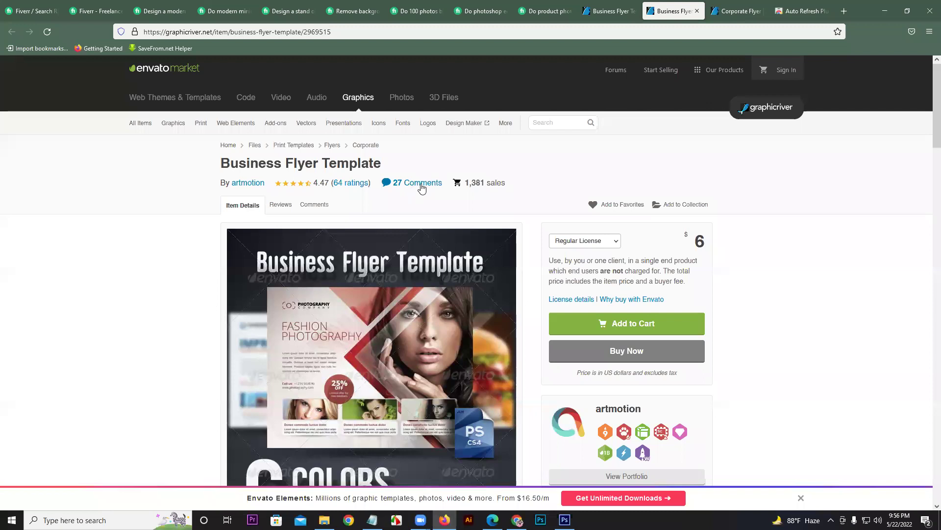
pyautogui.click(433, 201)
pyautogui.scroll(-4, 933, 107)
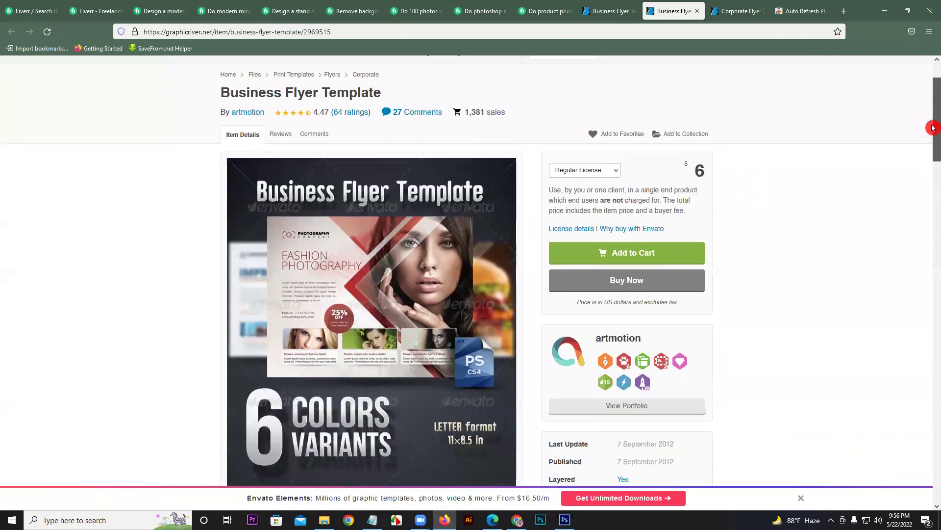
pyautogui.scroll(-1, 933, 152)
pyautogui.moveTo(934, 152); pyautogui.dragTo(933, 59)
pyautogui.scroll(-6, 933, 206)
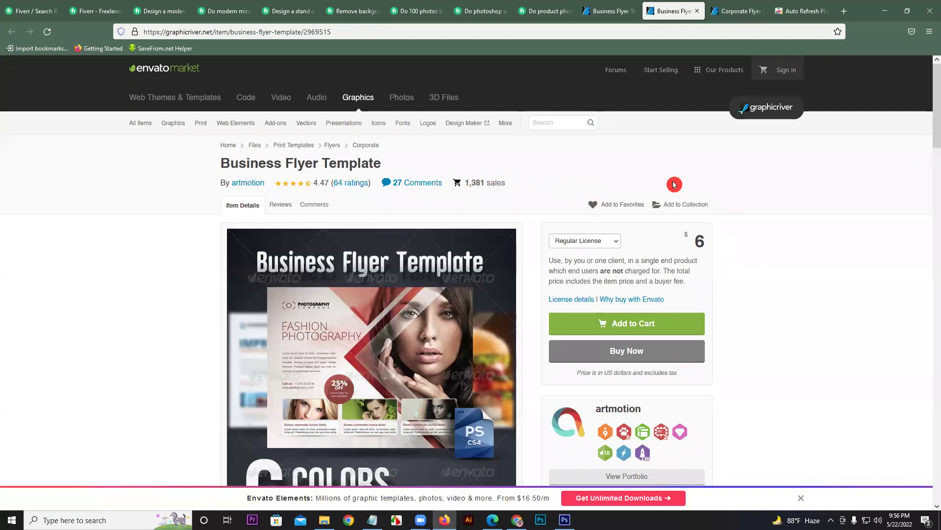
pyautogui.moveTo(933, 119); pyautogui.dragTo(933, 156)
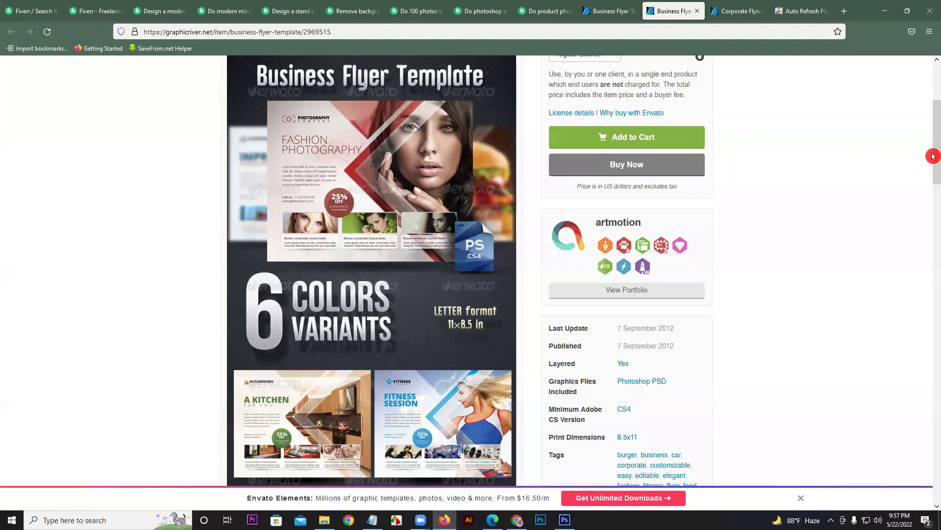
pyautogui.click(226, 9)
pyautogui.click(495, 160)
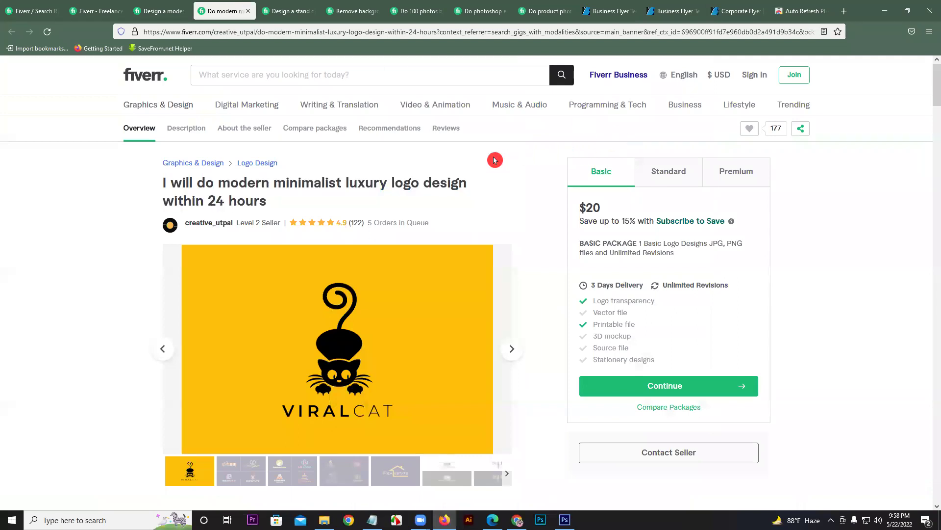
pyautogui.click(611, 10)
pyautogui.click(672, 11)
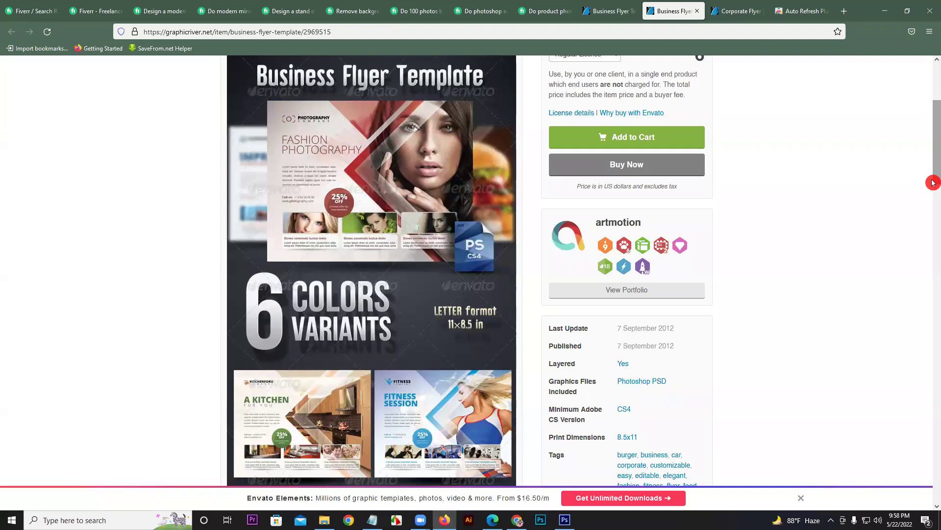
pyautogui.moveTo(932, 160); pyautogui.dragTo(933, 101)
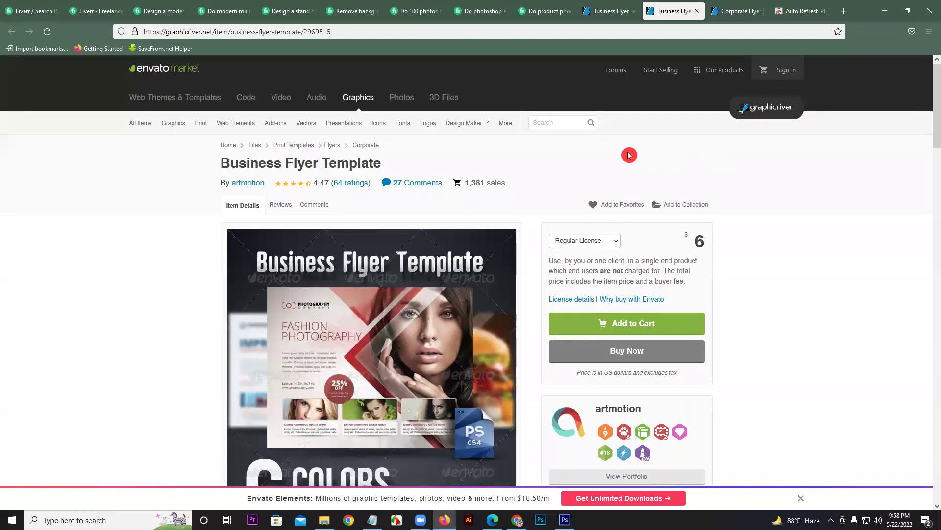
pyautogui.click(594, 10)
pyautogui.moveTo(933, 175); pyautogui.dragTo(932, 113)
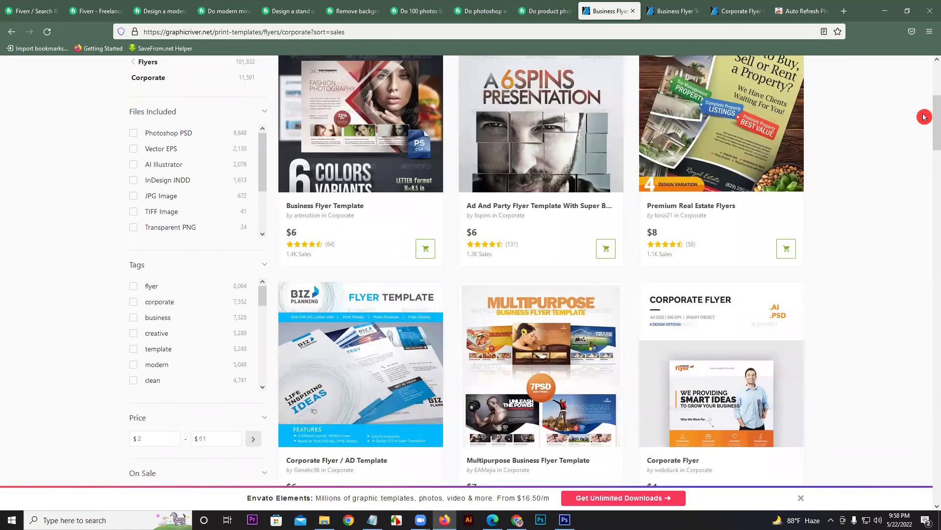
pyautogui.moveTo(933, 127); pyautogui.dragTo(932, 98)
pyautogui.click(512, 8)
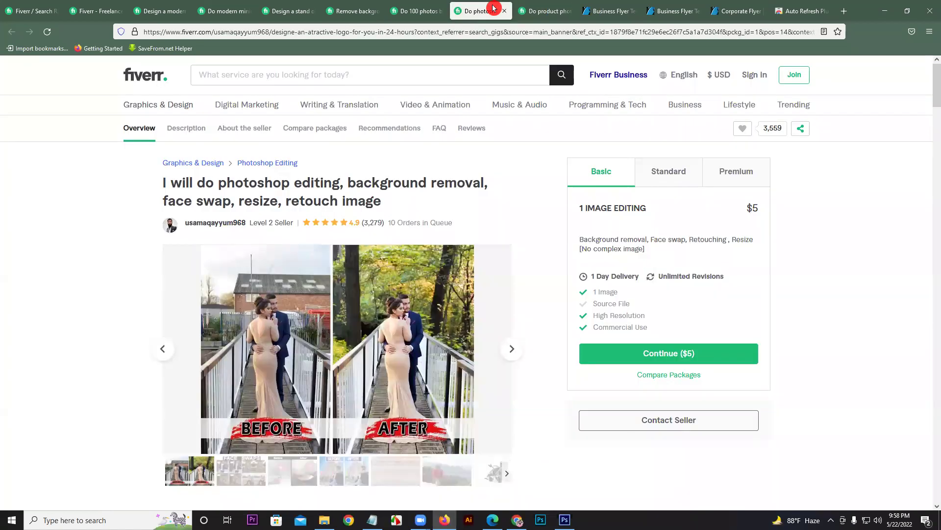
pyautogui.click(654, 8)
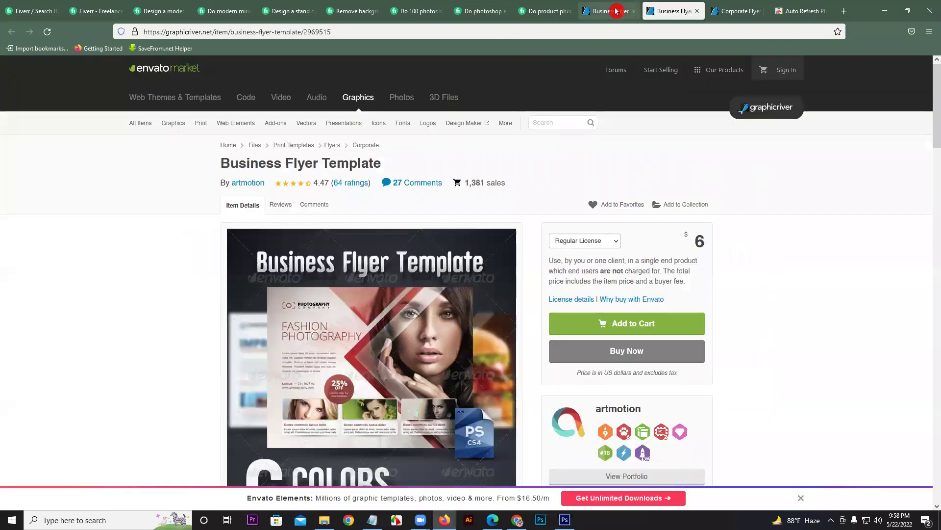
# Go to the Corporate Flyer page and scroll through its description and features.
pyautogui.click(715, 10)
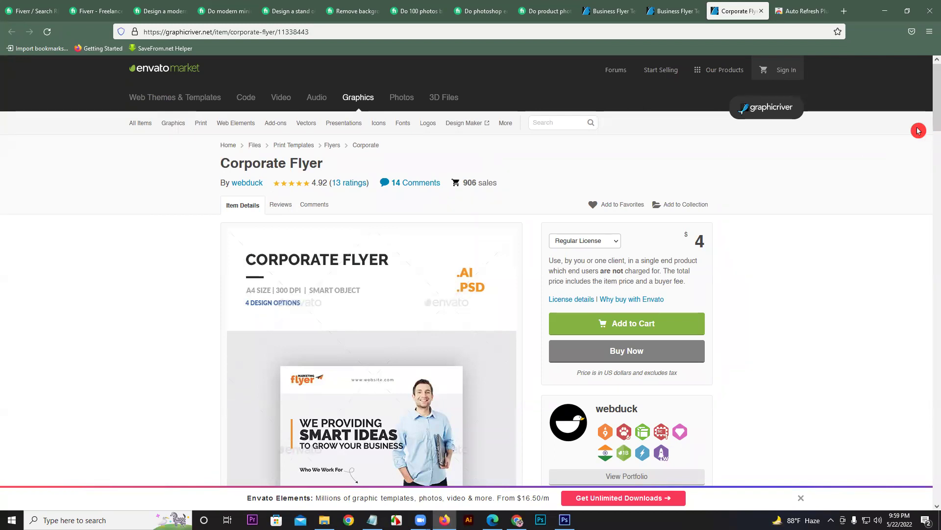
pyautogui.moveTo(934, 110); pyautogui.dragTo(934, 164)
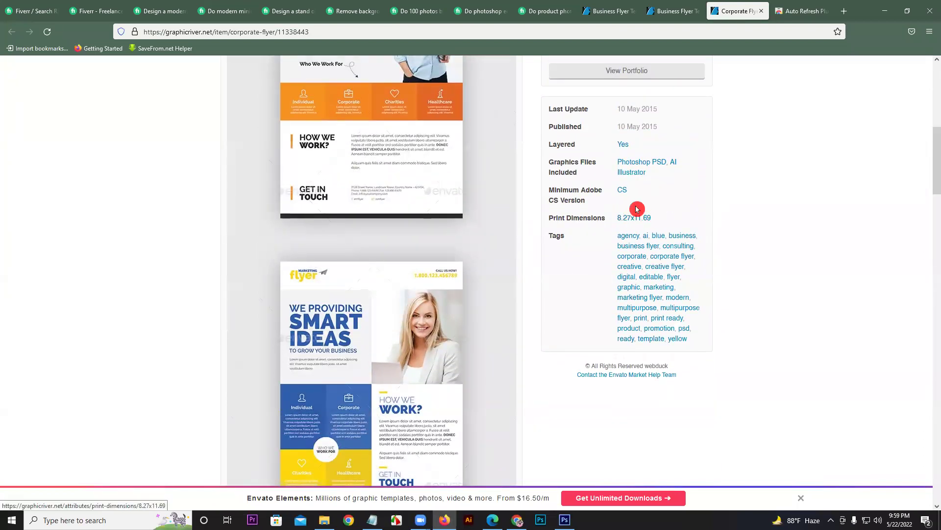
pyautogui.moveTo(933, 161); pyautogui.dragTo(933, 168)
pyautogui.moveTo(933, 235); pyautogui.dragTo(933, 392)
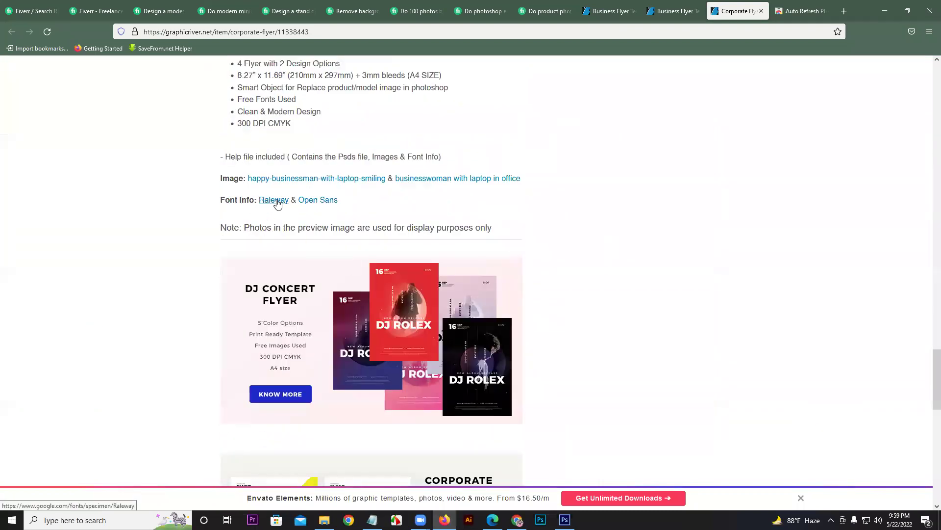
pyautogui.click(310, 186)
pyautogui.click(257, 147)
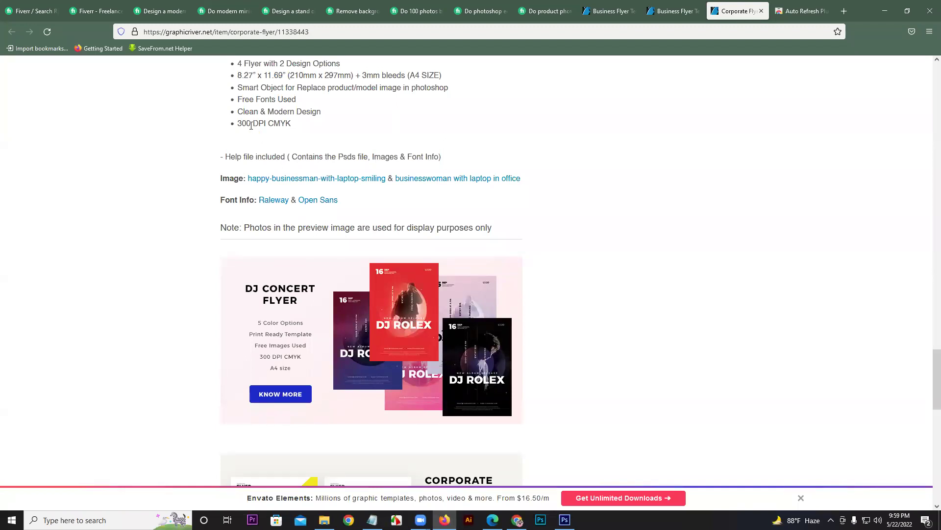
pyautogui.click(253, 108)
pyautogui.click(258, 85)
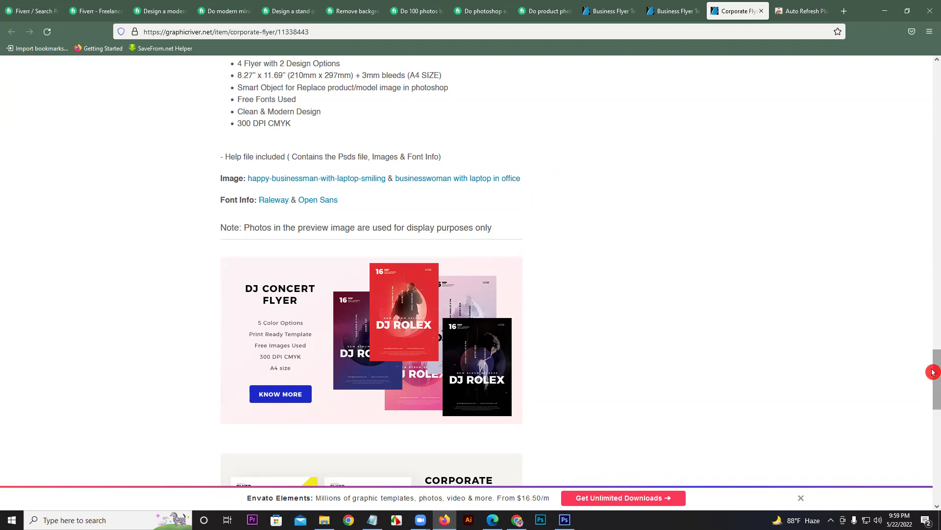
pyautogui.moveTo(934, 372); pyautogui.dragTo(933, 360)
pyautogui.click(273, 167)
# Highlight the flyer dimensions, bleeds and 300 DPI CMYK features, then return to the $4 preview.
pyautogui.moveTo(265, 170)
pyautogui.mouseDown()
pyautogui.moveTo(237, 170)
pyautogui.moveTo(260, 170)
pyautogui.mouseUp()
pyautogui.doubleClick(248, 169)
pyautogui.click(364, 179)
pyautogui.moveTo(382, 170); pyautogui.dragTo(405, 170)
pyautogui.click(406, 172)
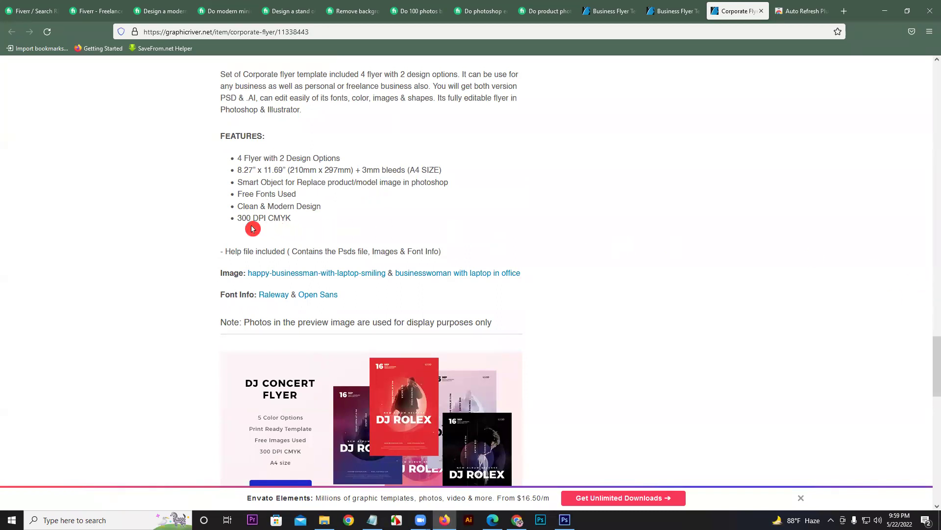
pyautogui.moveTo(253, 220); pyautogui.dragTo(292, 219)
pyautogui.click(290, 219)
pyautogui.moveTo(933, 347); pyautogui.dragTo(933, 99)
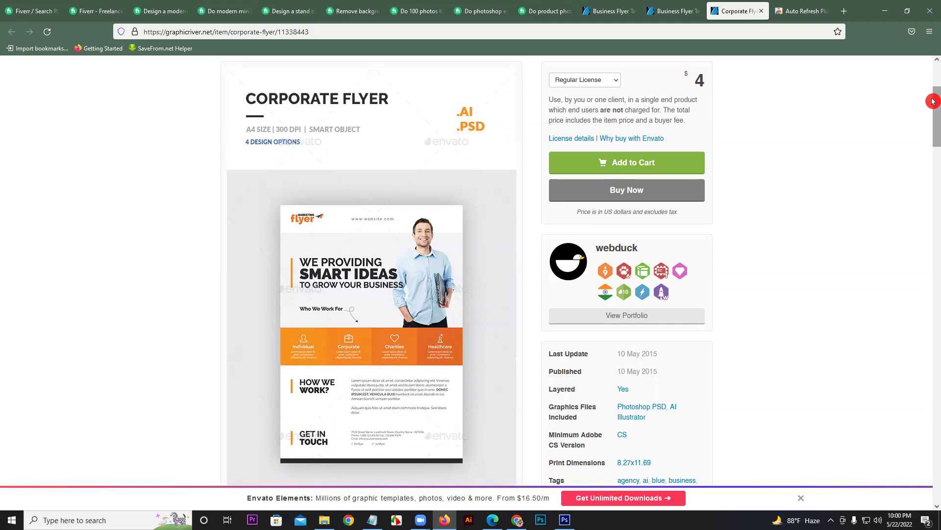
# Search Google for 'flyer design' in a new tab and browse the image results.
pyautogui.click(843, 11)
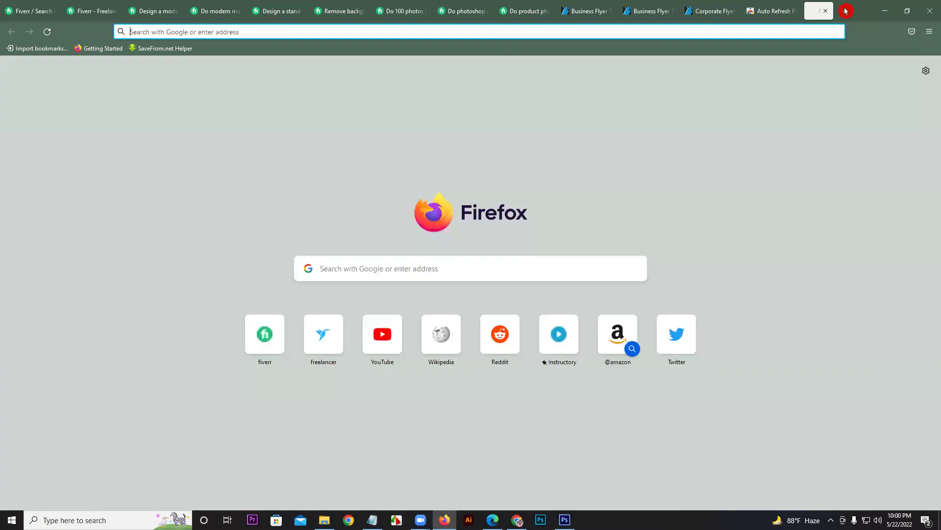
pyautogui.write('flyer ')
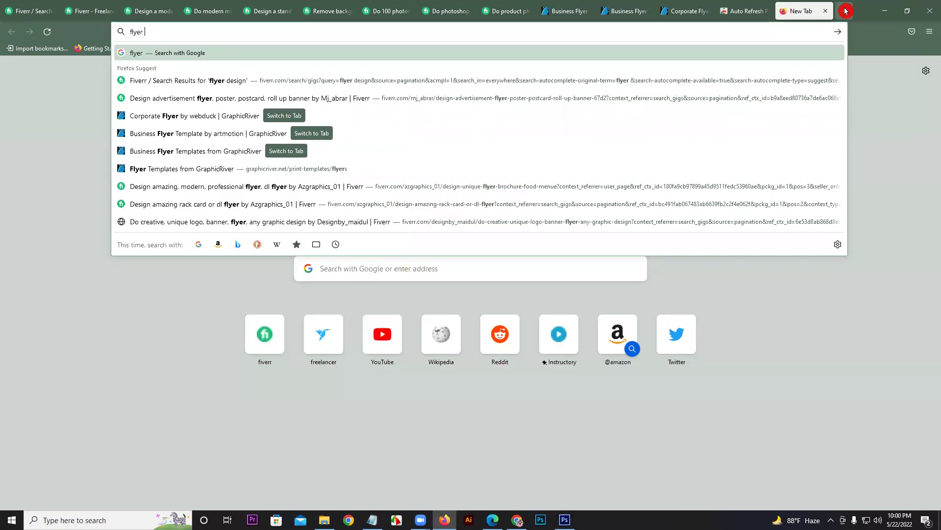
pyautogui.write('design')
pyautogui.press('Return')
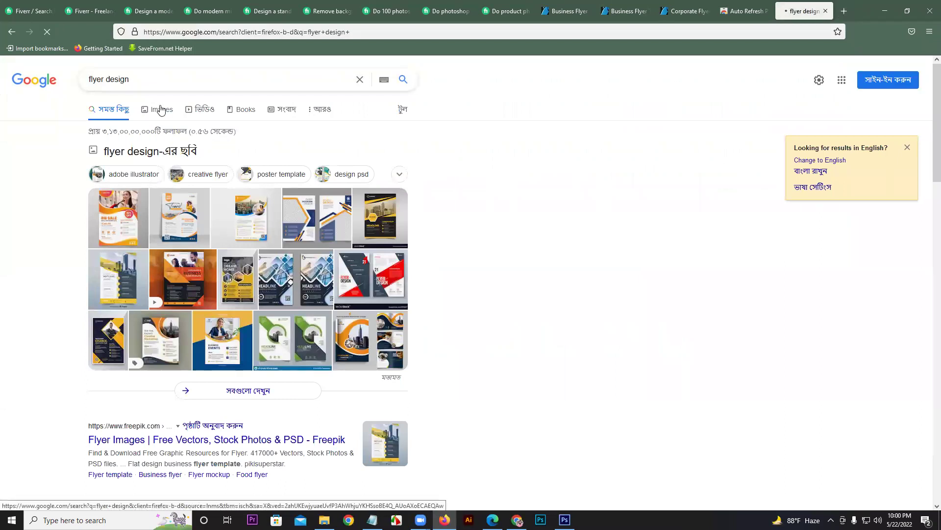
pyautogui.click(161, 110)
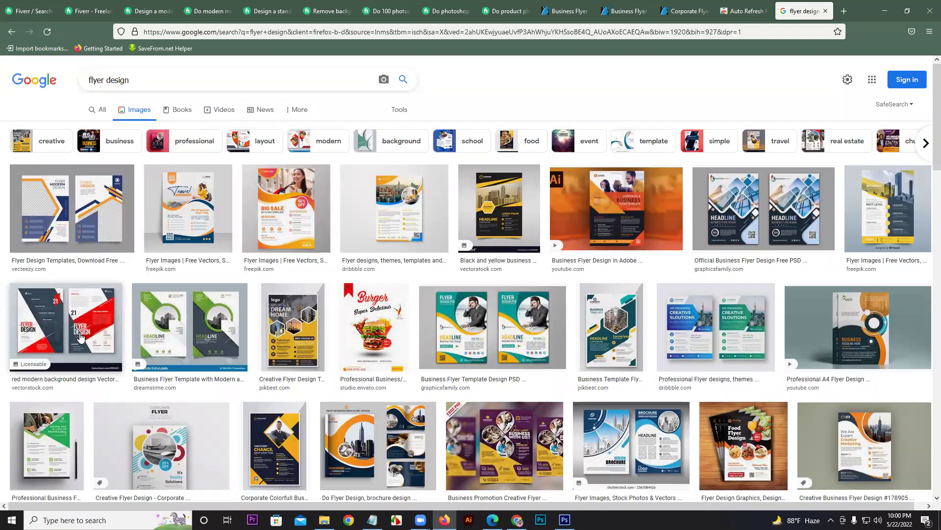
pyautogui.scroll(-3, 933, 142)
pyautogui.moveTo(933, 141); pyautogui.dragTo(933, 289)
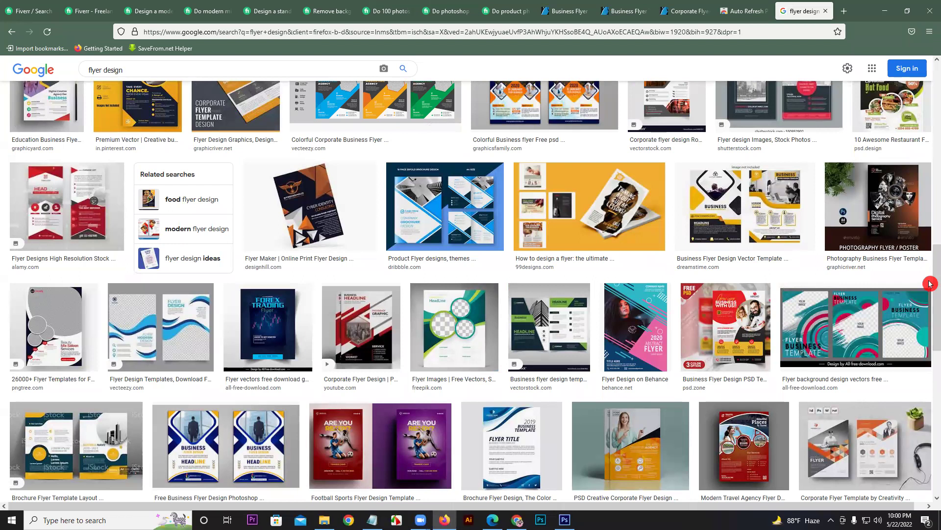
pyautogui.click(607, 402)
# Revisit the Corporate Flyer, Fiverr background-removal, Business Flyer results and Fiverr 100-photos tabs in turn.
pyautogui.click(660, 8)
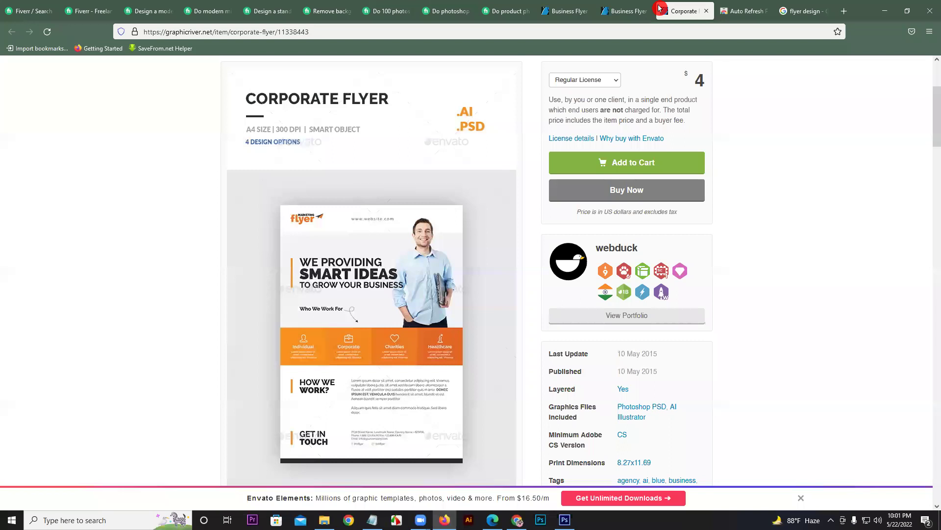
pyautogui.scroll(3, 933, 147)
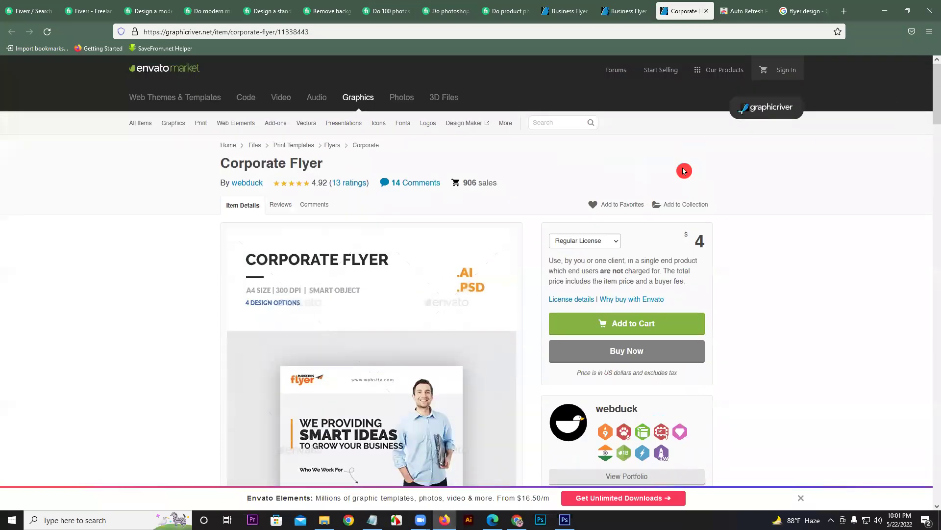
pyautogui.click(319, 11)
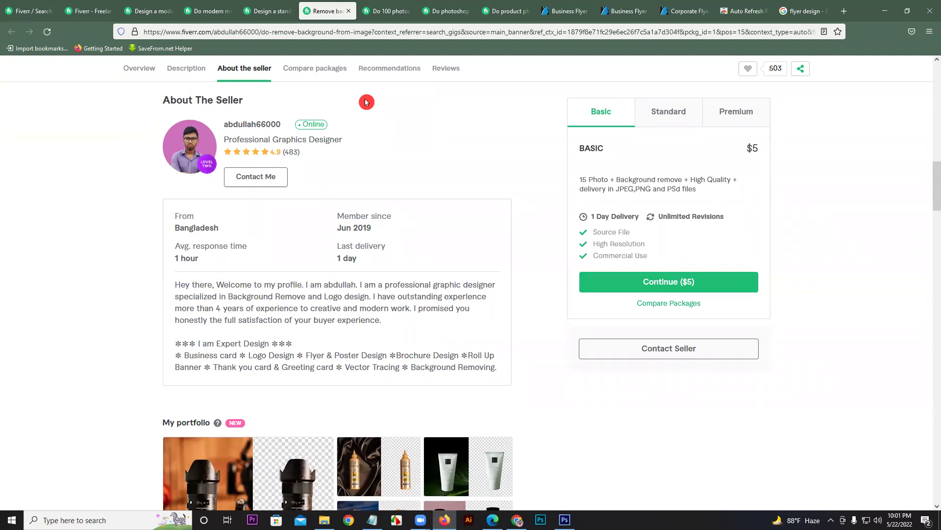
pyautogui.click(579, 8)
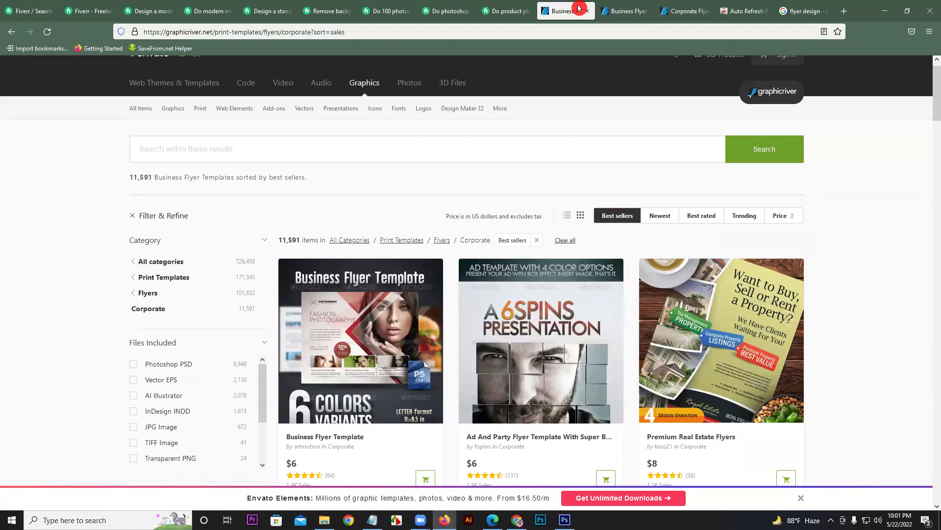
pyautogui.click(386, 8)
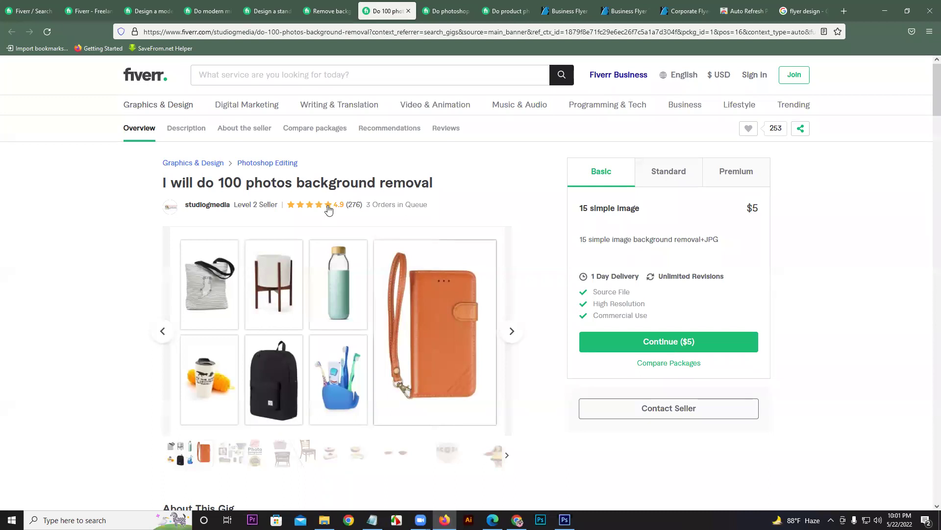
# Return to the $6 Business Flyer Template item page, rated 4.47 with 1,381 sales.
pyautogui.click(613, 9)
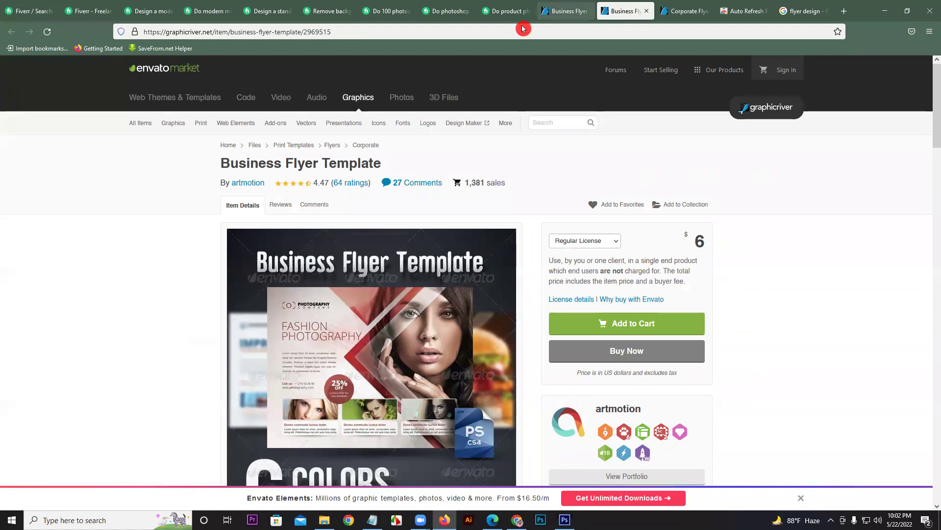
# Go back to the GraphicRiver Graphics home page offering 726,452 items from $2.
pyautogui.moveTo(162, 124)
pyautogui.click(159, 73)
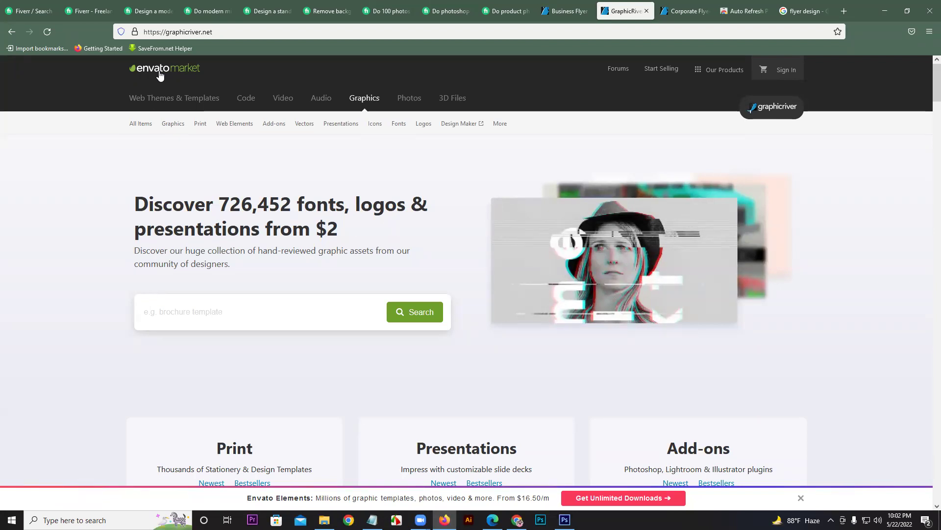
pyautogui.click(365, 142)
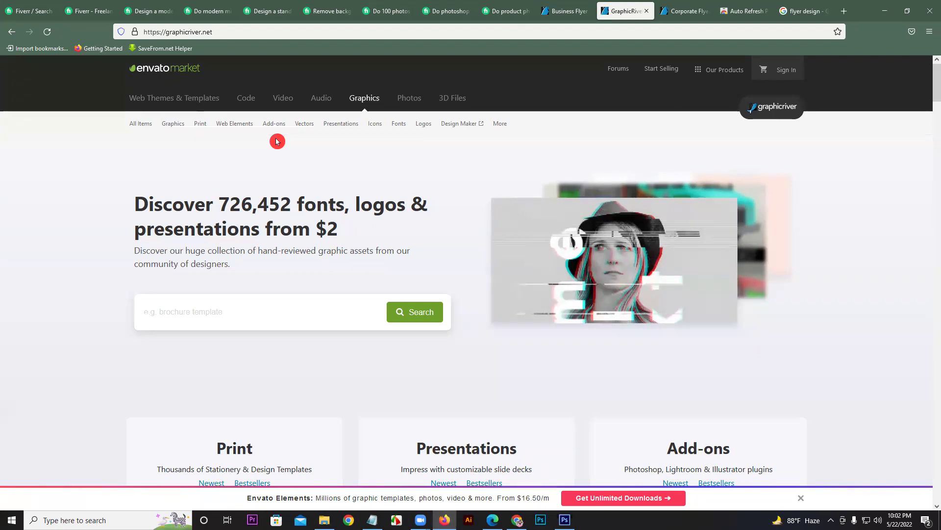
# On the corporate flyer results listing, highlight and then clear the best sellers results summary.
pyautogui.click(564, 11)
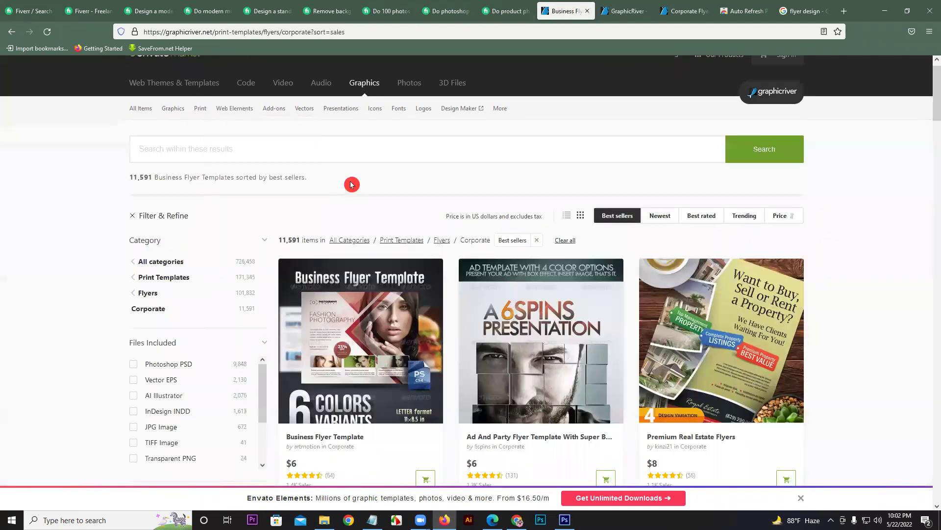
pyautogui.moveTo(302, 179)
pyautogui.mouseDown()
pyautogui.moveTo(151, 178)
pyautogui.moveTo(122, 186)
pyautogui.moveTo(163, 178)
pyautogui.moveTo(311, 180)
pyautogui.mouseUp()
pyautogui.click(155, 178)
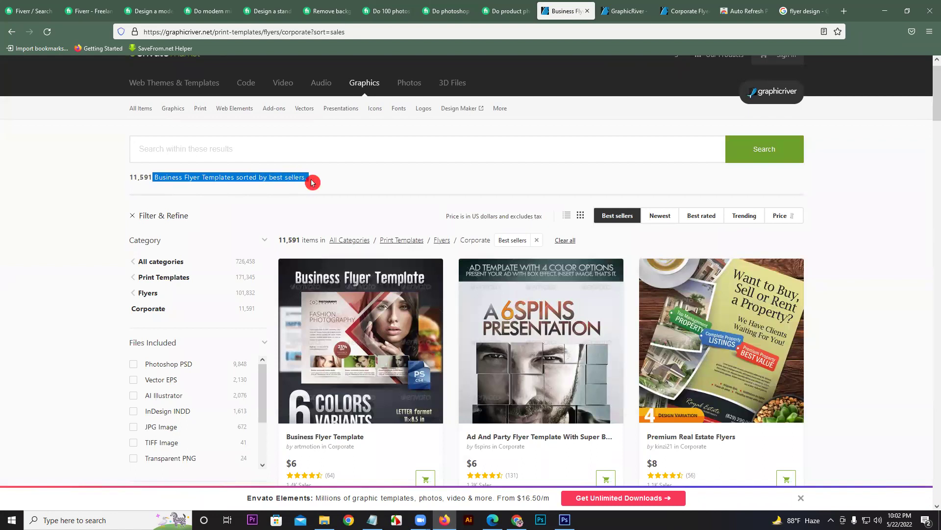
pyautogui.click(319, 182)
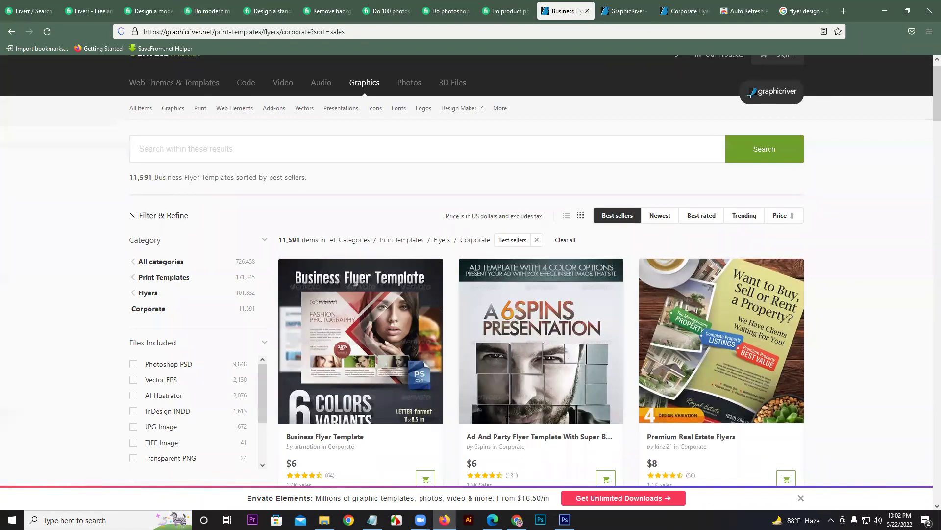
pyautogui.click(750, 515)
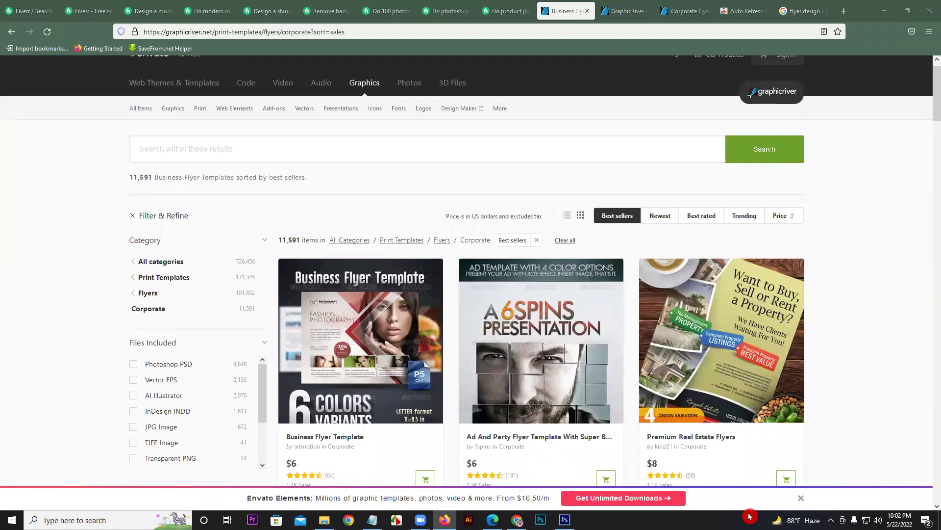
pyautogui.click(494, 250)
# Close the Auto Refresh extension and Google 'flyer design' image results tabs.
pyautogui.click(773, 12)
pyautogui.click(769, 12)
pyautogui.click(766, 15)
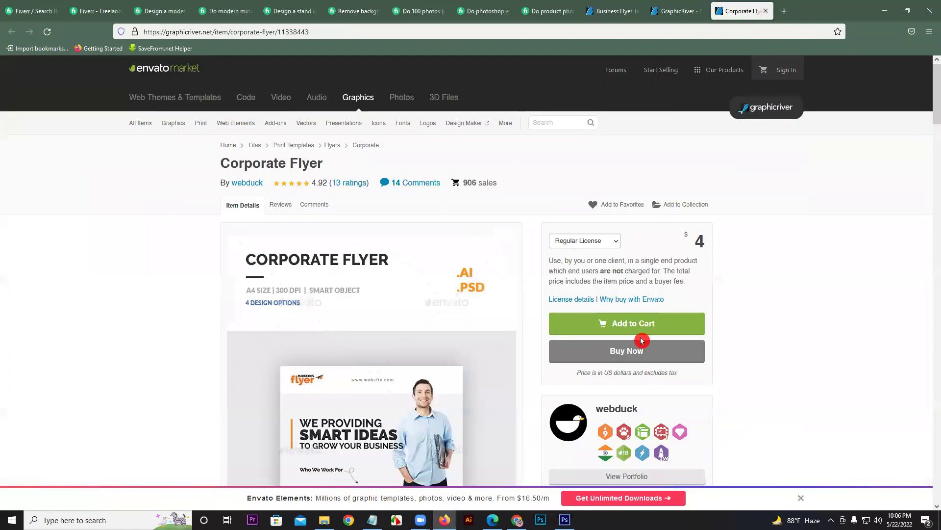